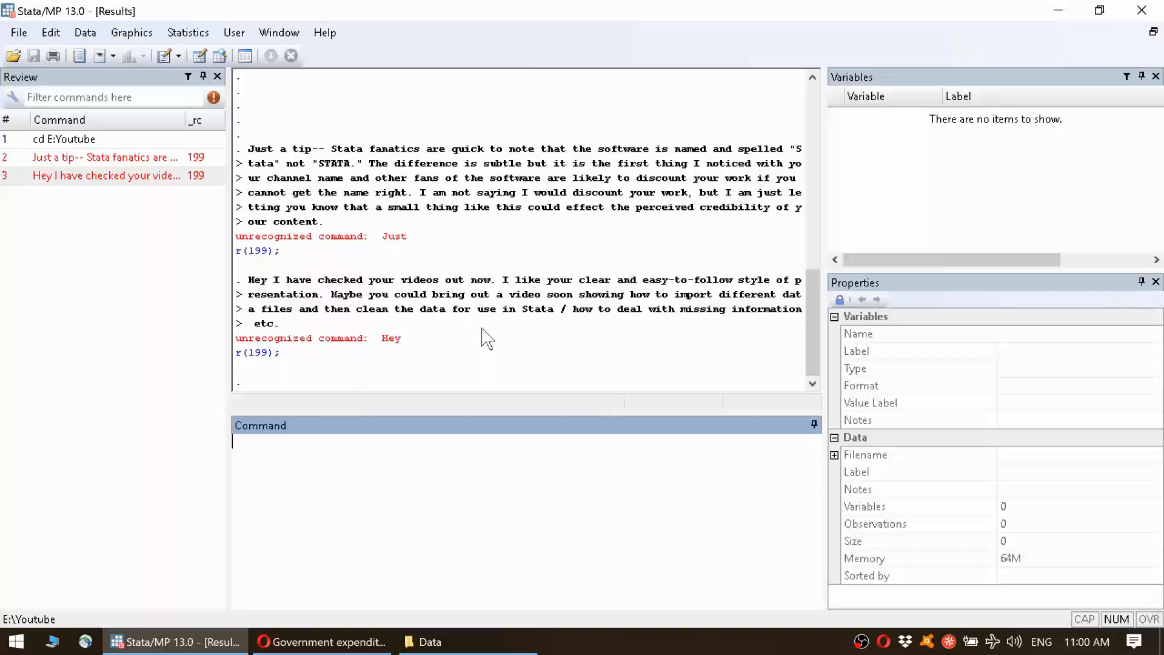
left_click_drag(680, 296, 799, 300)
left_click_drag(357, 309, 725, 322)
left_click(534, 315)
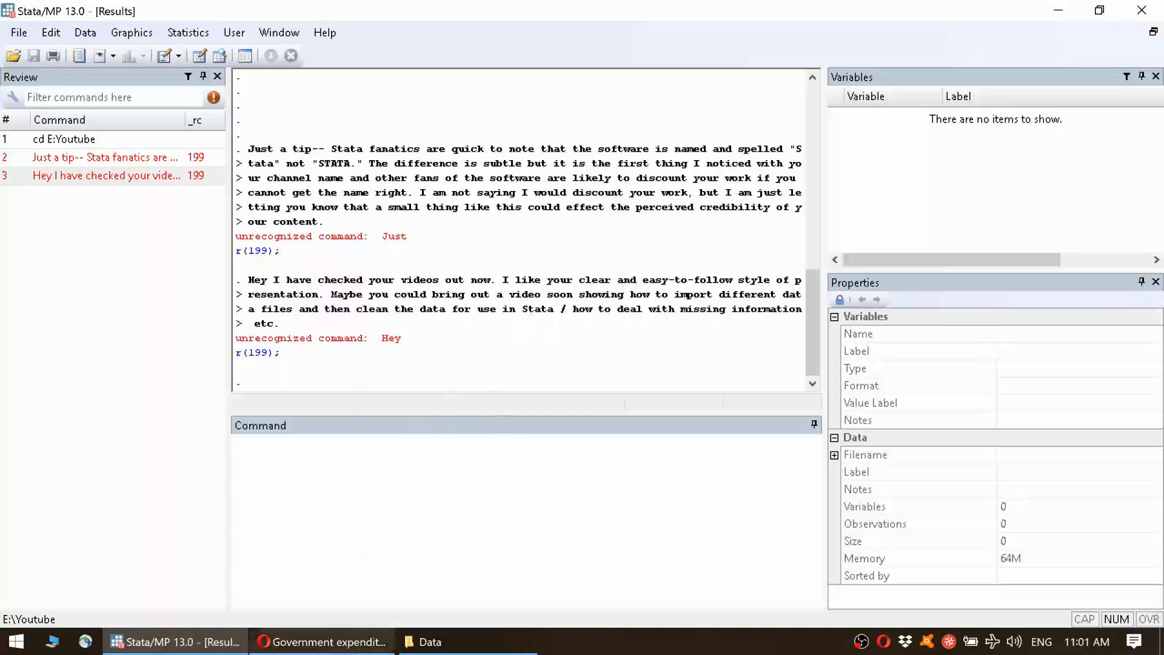
Switch to the browser and examine the World Bank education expenditure page, including the line chart and the table of all countries and economies
left_click(321, 641)
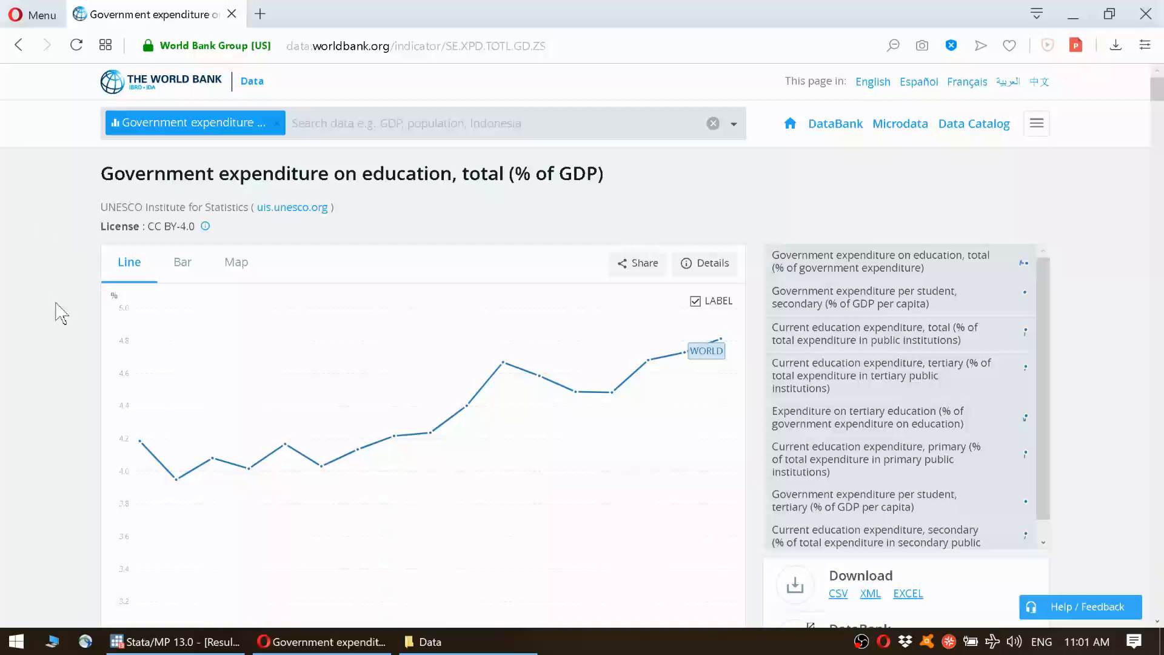
scroll(57, 312, "down", 5)
scroll(38, 262, "up", 5)
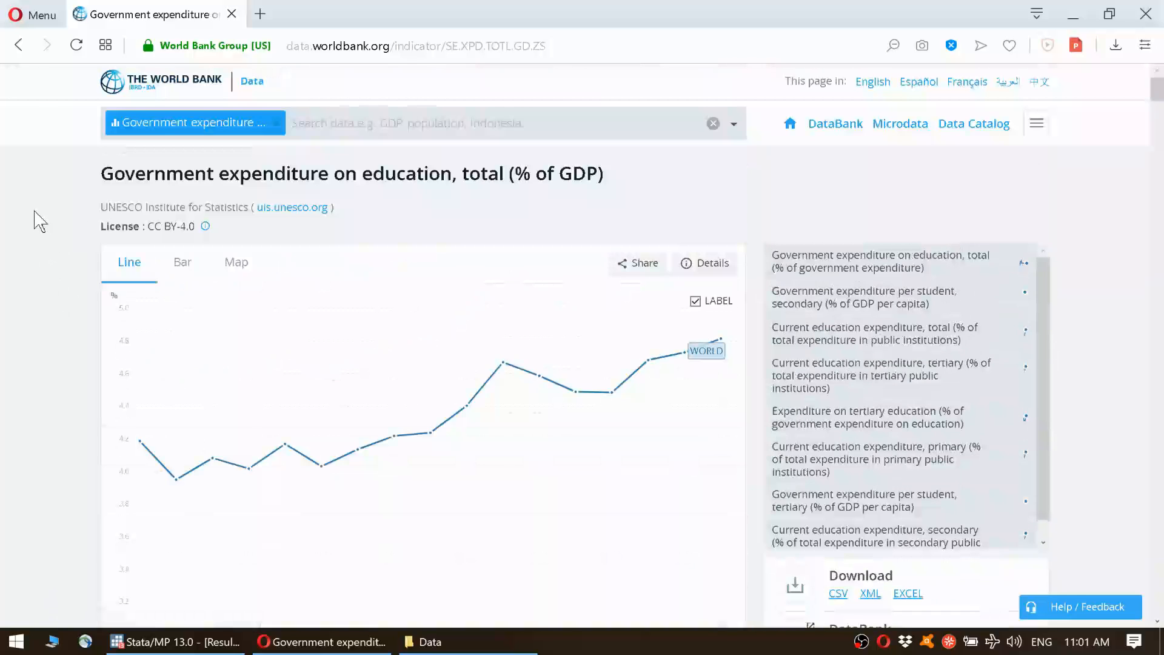
scroll(34, 219, "down", 3)
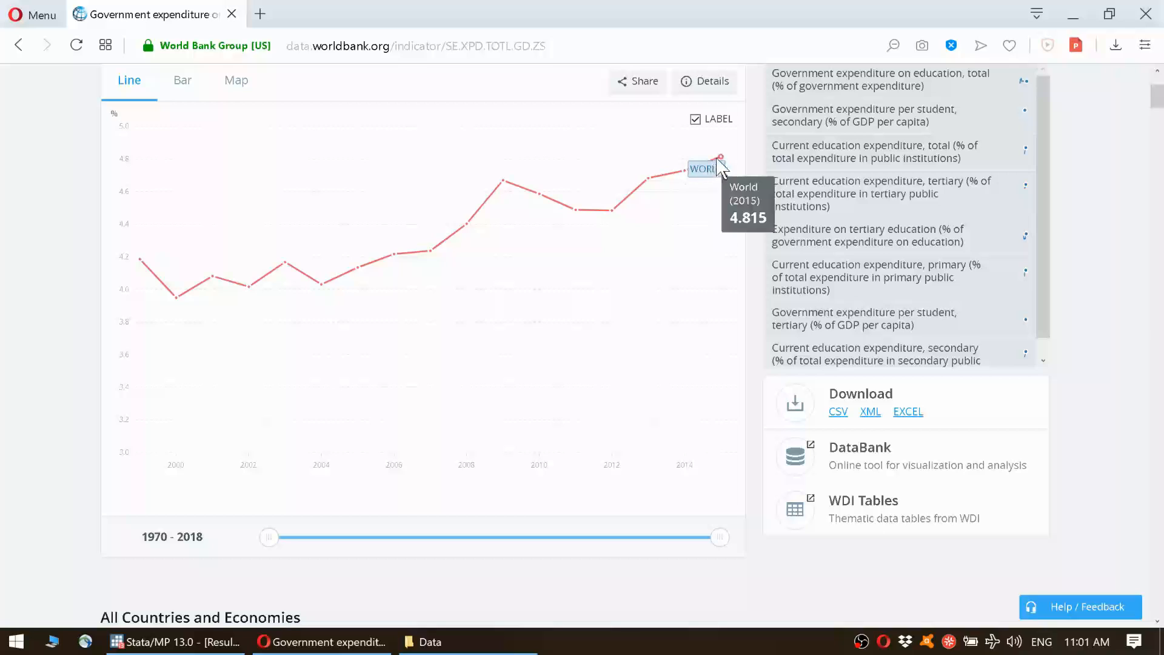
scroll(34, 309, "down", 2)
scroll(34, 309, "down", 6)
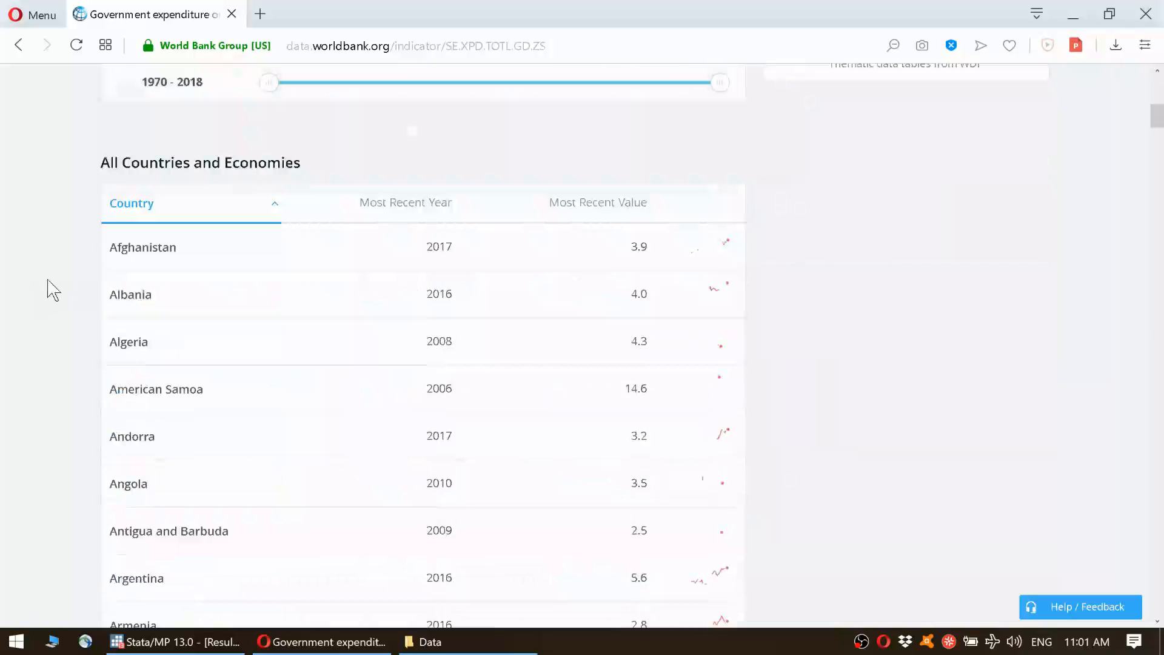
scroll(930, 314, "down", 2)
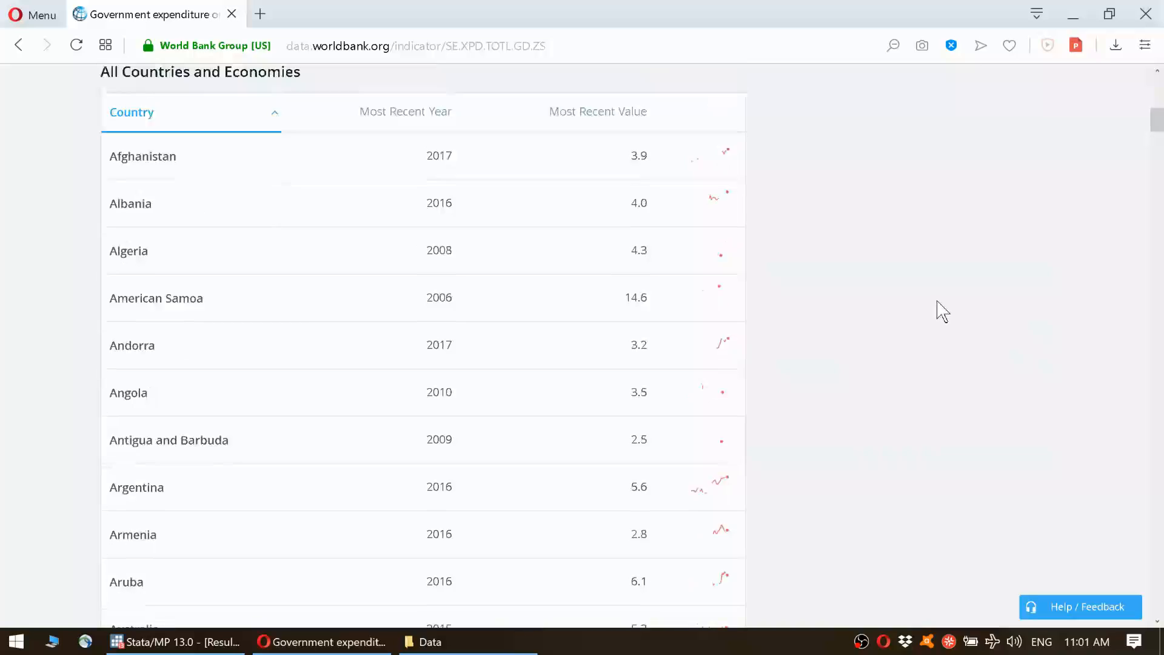
scroll(938, 312, "up", 2)
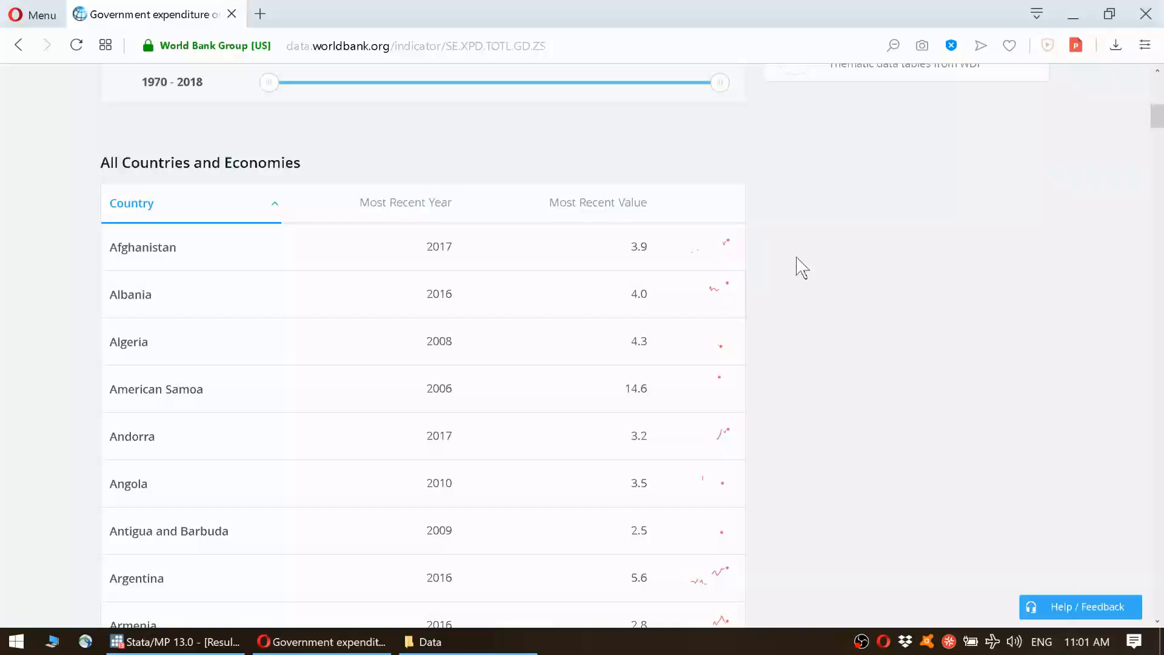
scroll(797, 266, "down", 12)
scroll(797, 267, "down", 20)
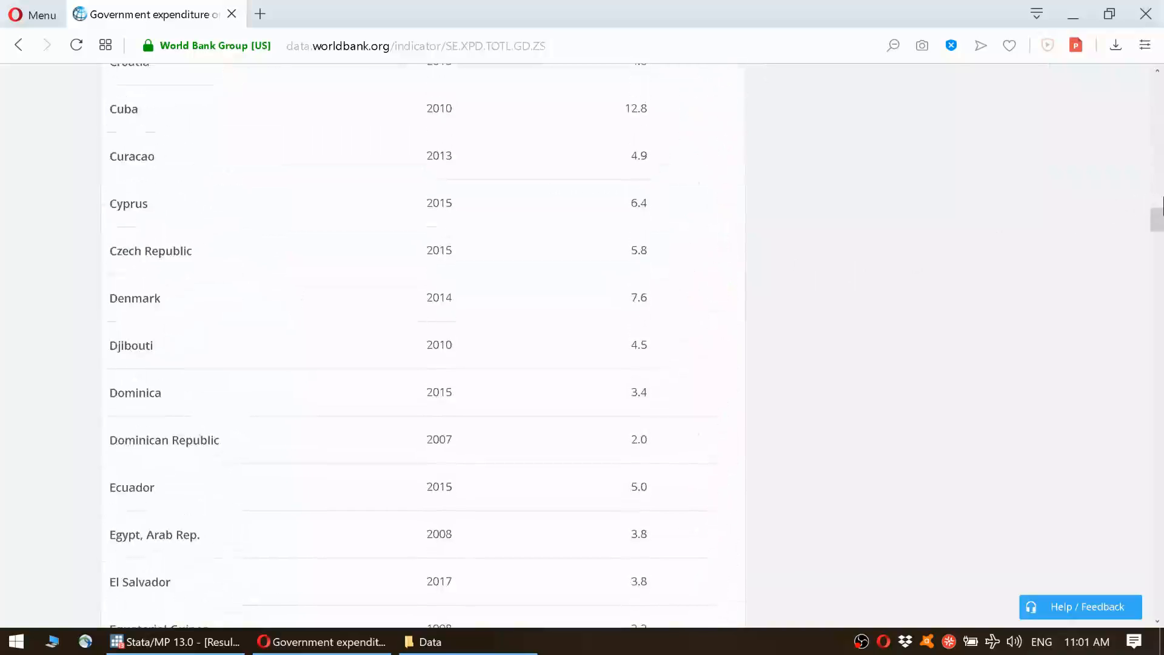
left_click_drag(1163, 225, 1158, 68)
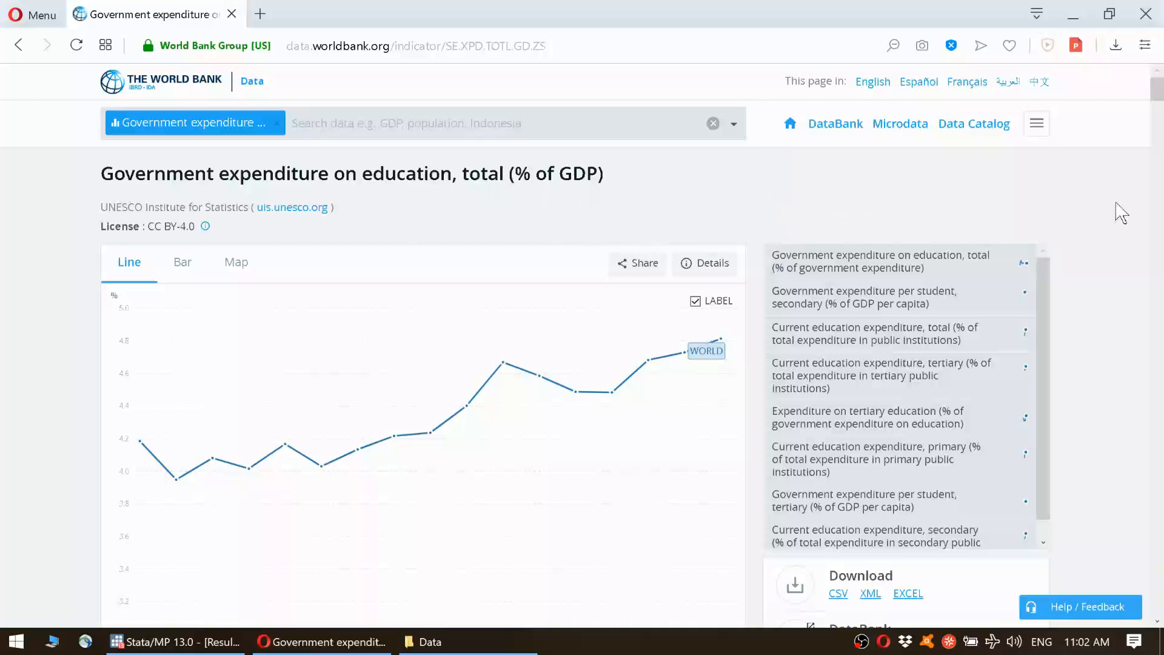
Download the indicator data in CSV format and save the zip archive in the E:\Youtube\Data folder
scroll(1116, 214, "down", 3)
scroll(1114, 213, "up", 2)
scroll(1114, 213, "down", 2)
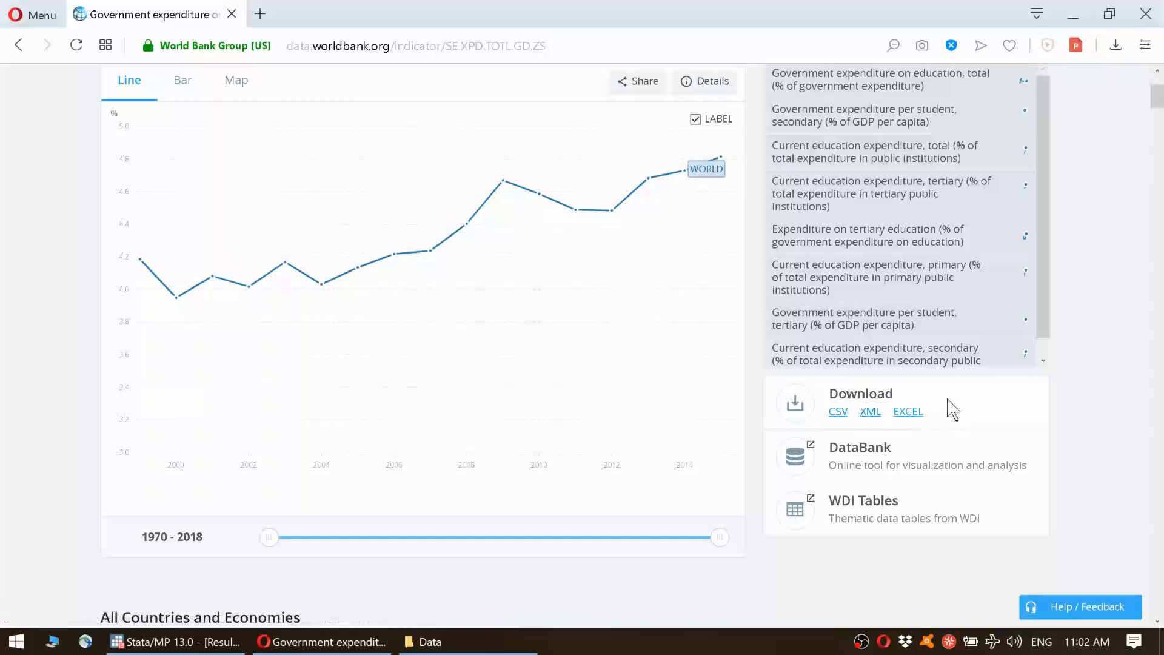
left_click(839, 415)
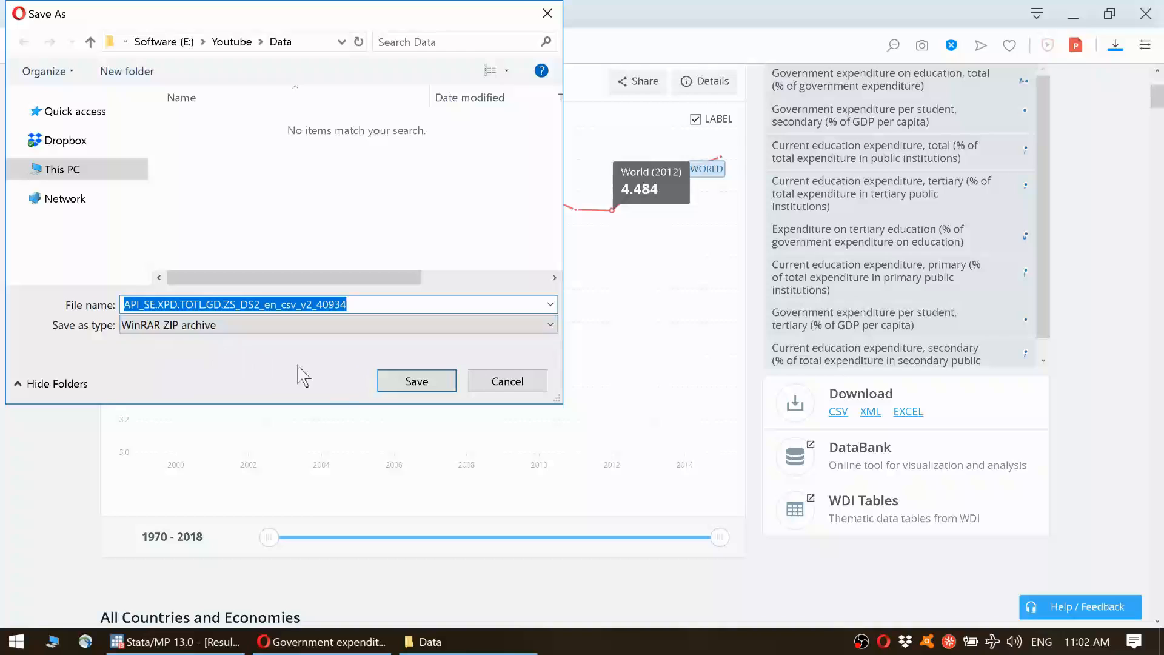
left_click(405, 385)
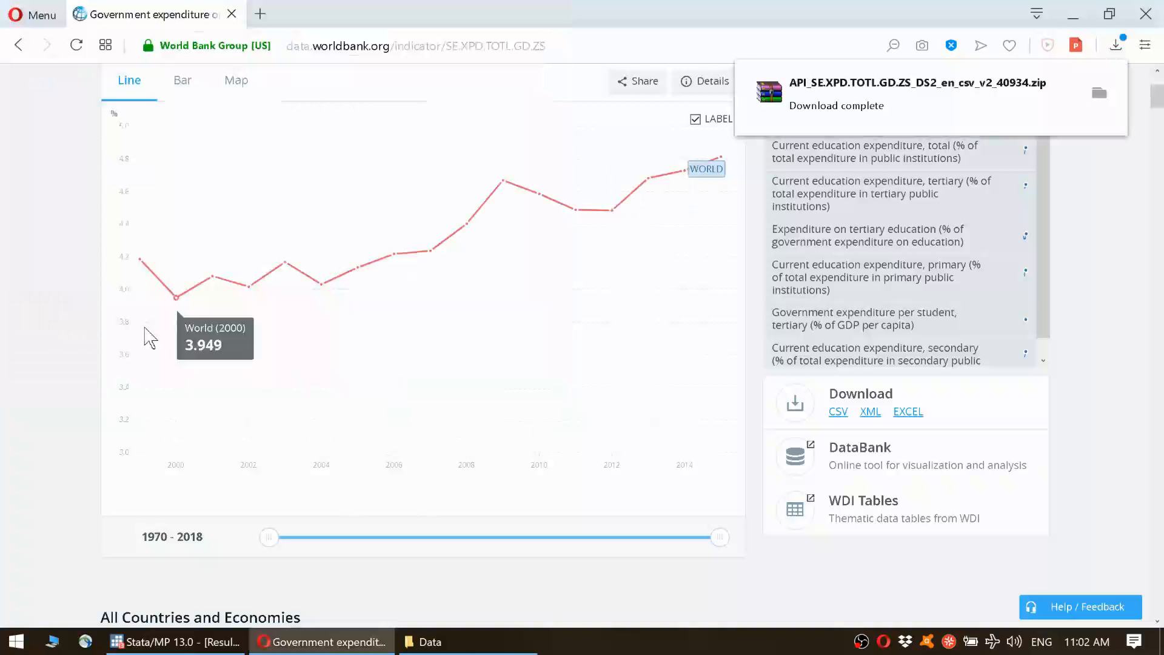
In File Explorer, extract the downloaded archive's CSV files into the Data folder and widen the Name column
left_click(484, 652)
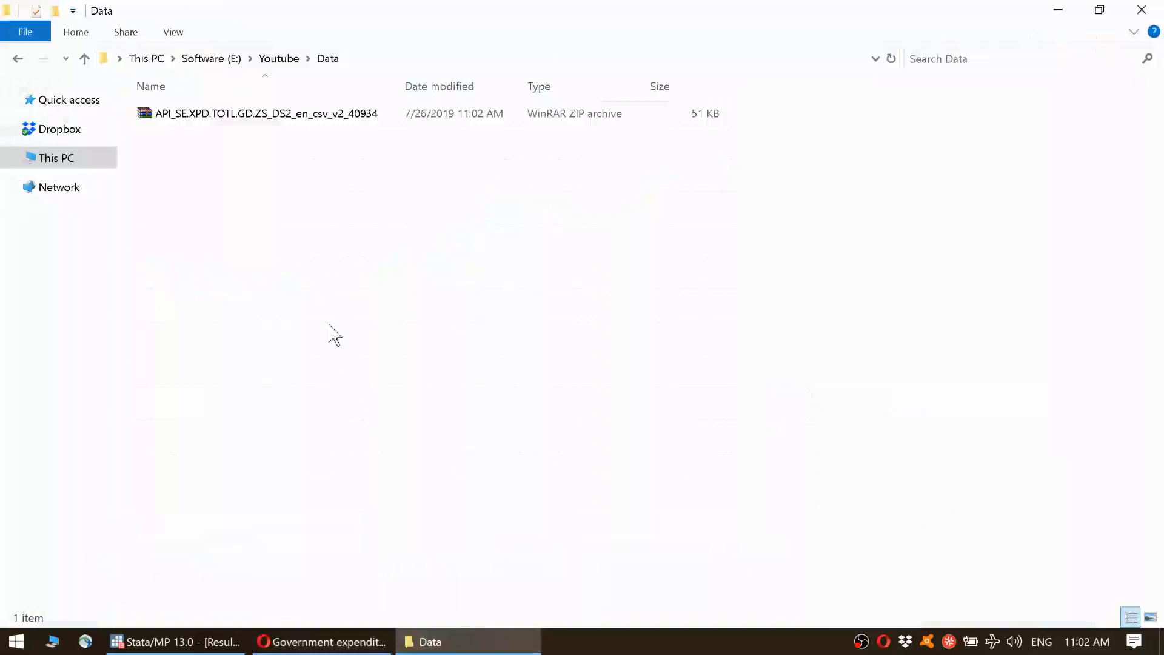
double_click(201, 118)
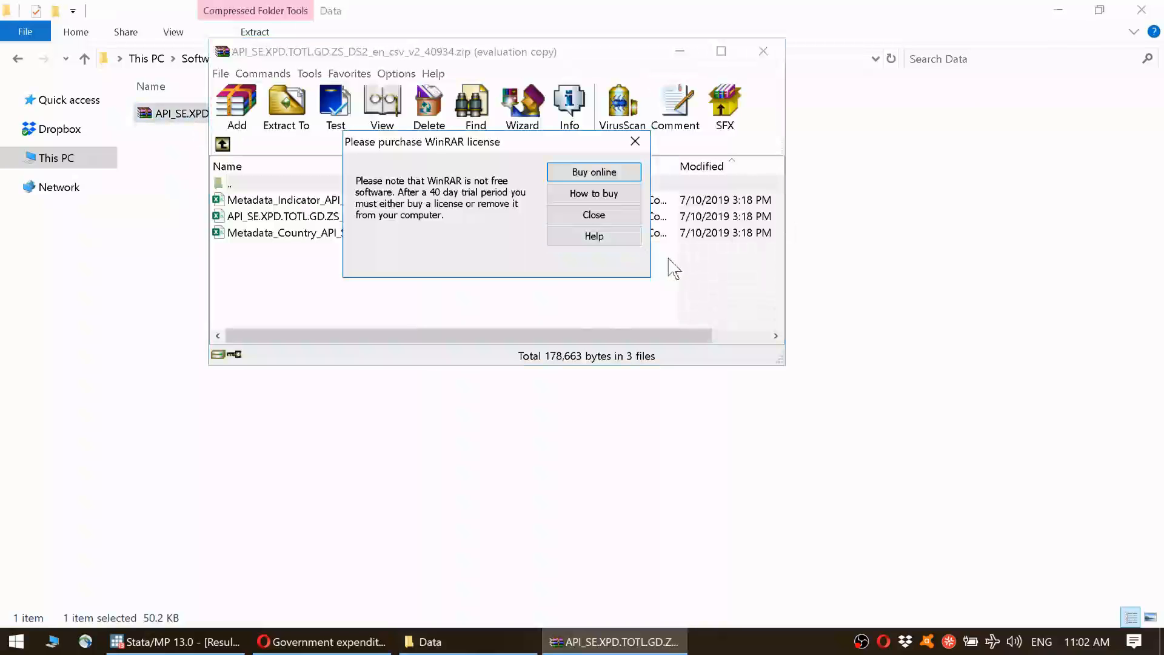
left_click(635, 141)
left_click_drag(417, 282, 249, 445)
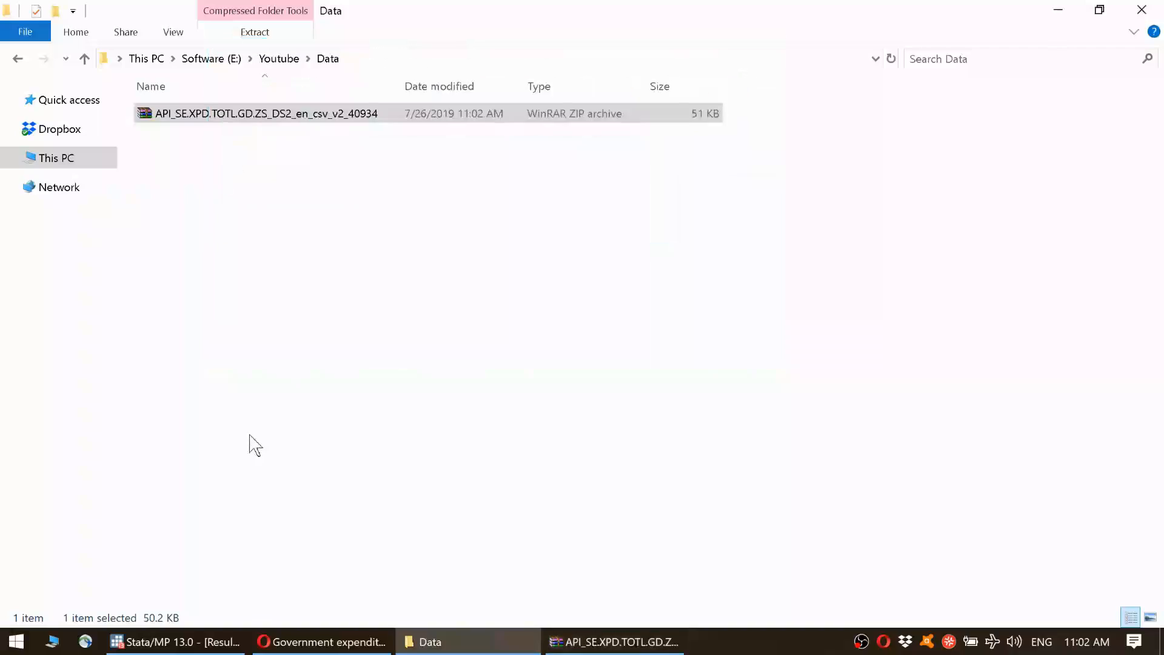
left_click(273, 364)
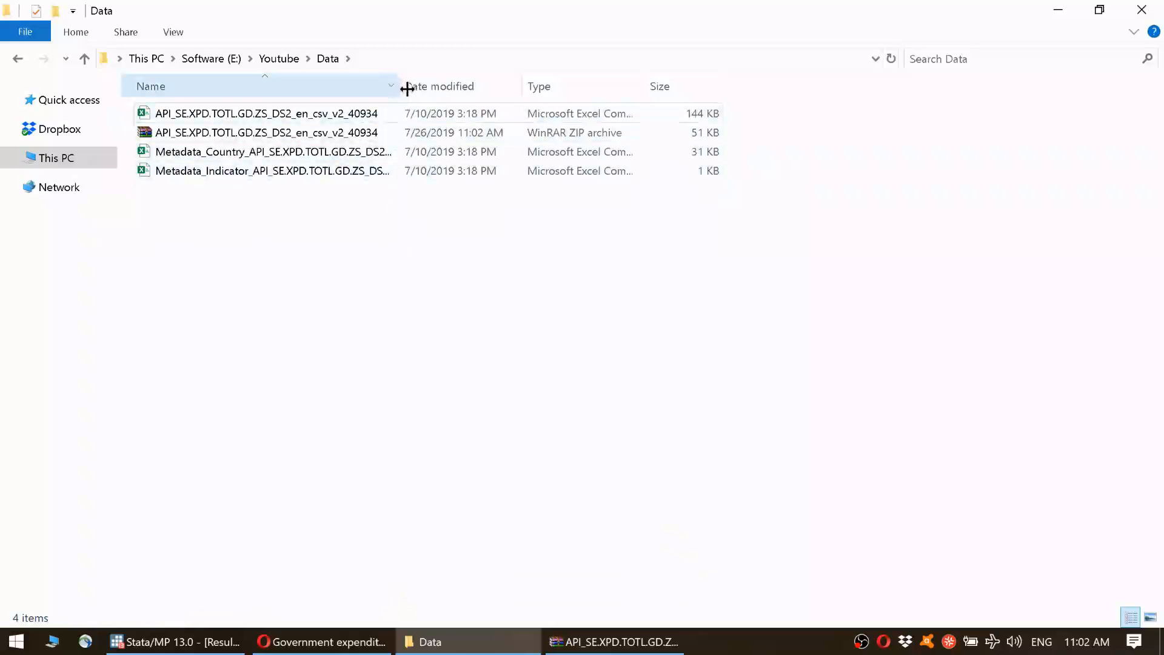
left_click_drag(405, 88, 478, 85)
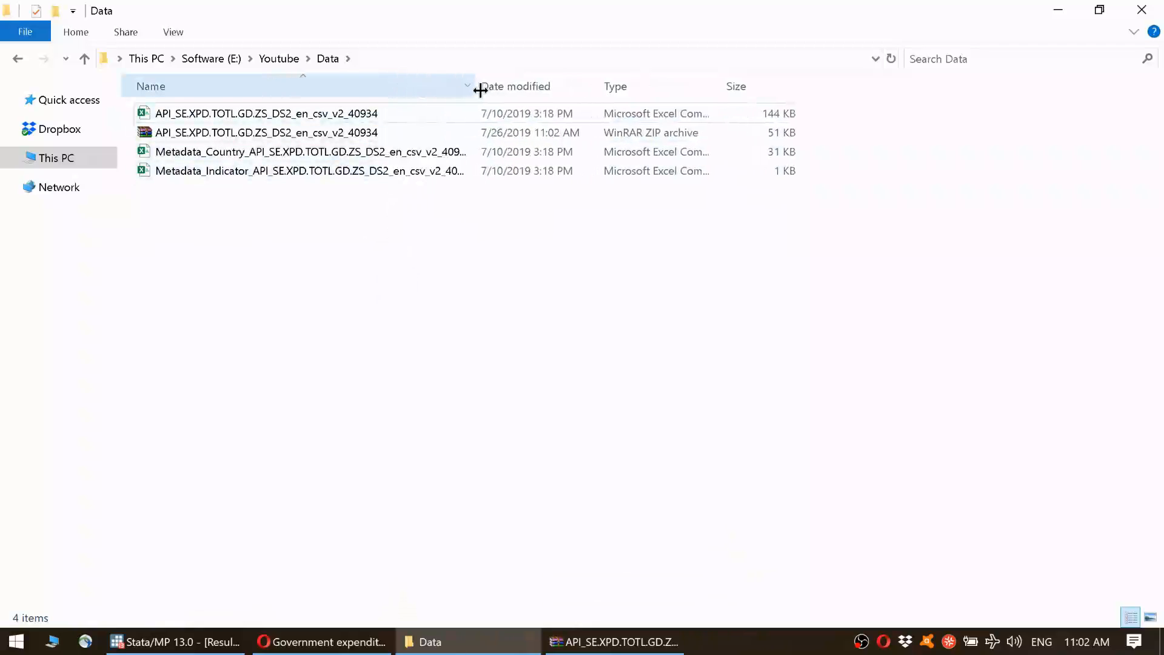
Open API_SE.XPD.TOTL.GD.ZS_DS2_en_csv_v2_40934 in Excel, examine its country names, country codes and yearly columns, and close it
double_click(309, 116)
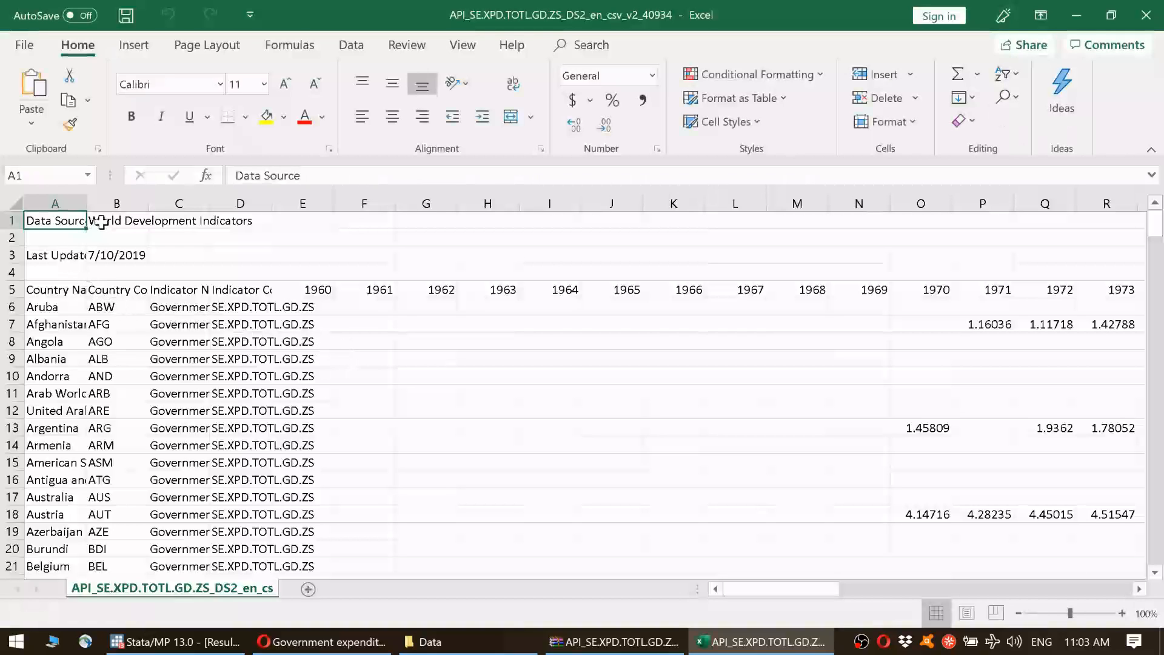
left_click(48, 306)
scroll(103, 352, "down", 3)
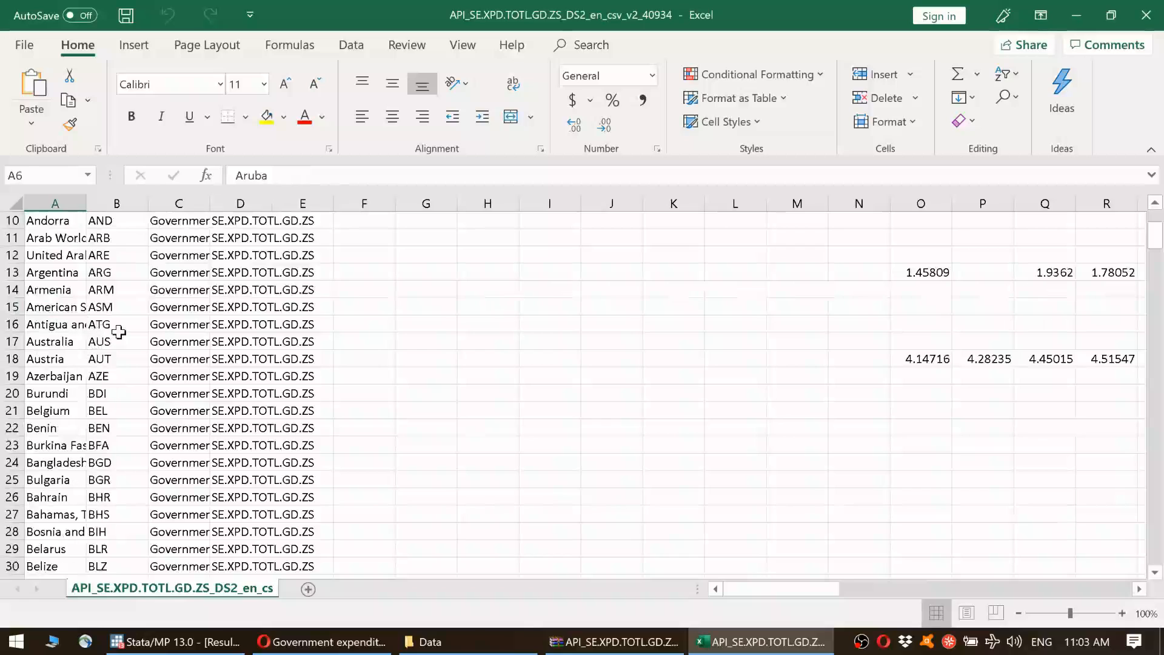
left_click(119, 332)
scroll(121, 334, "up", 3)
left_click(116, 291)
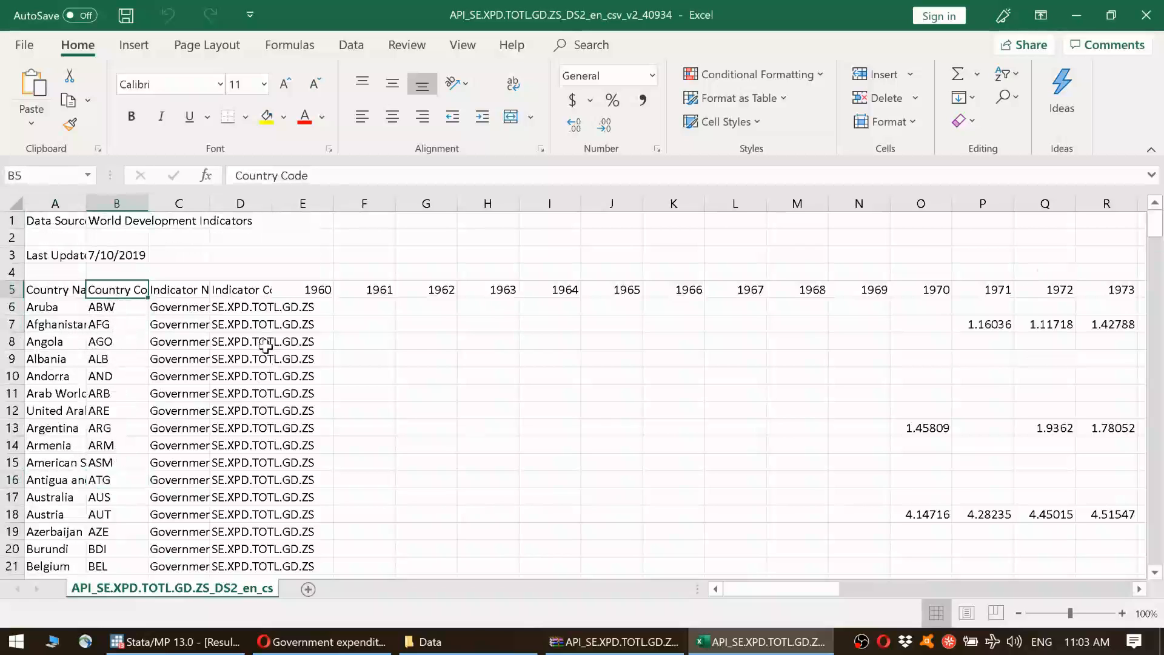
left_click_drag(826, 589, 852, 592)
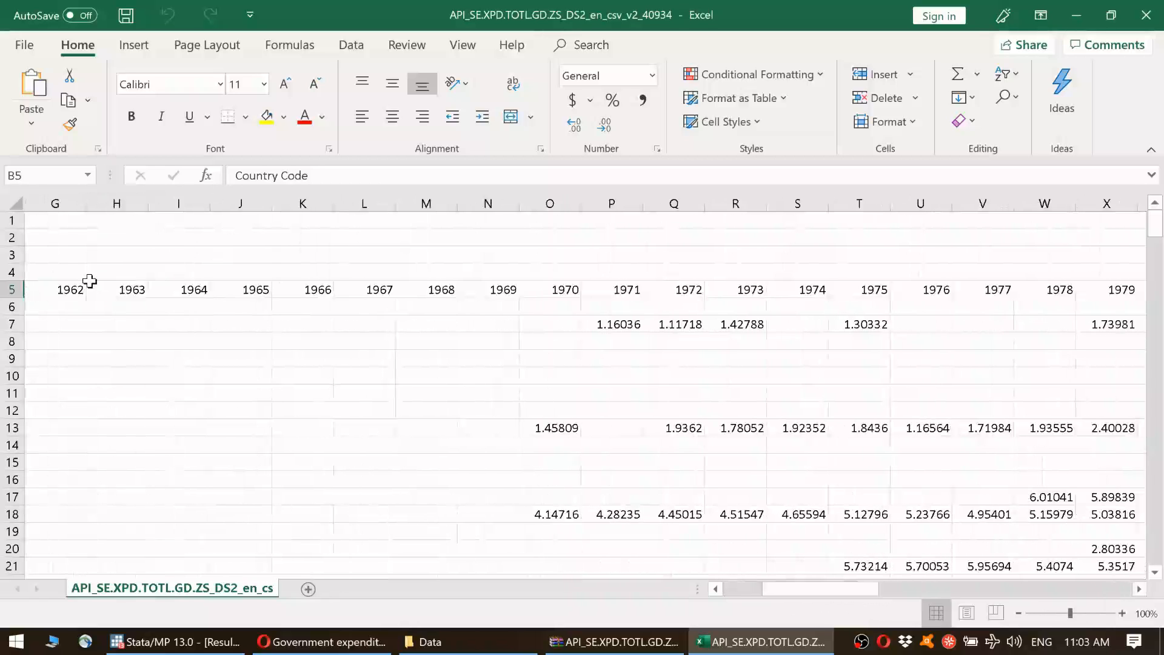
left_click(12, 289)
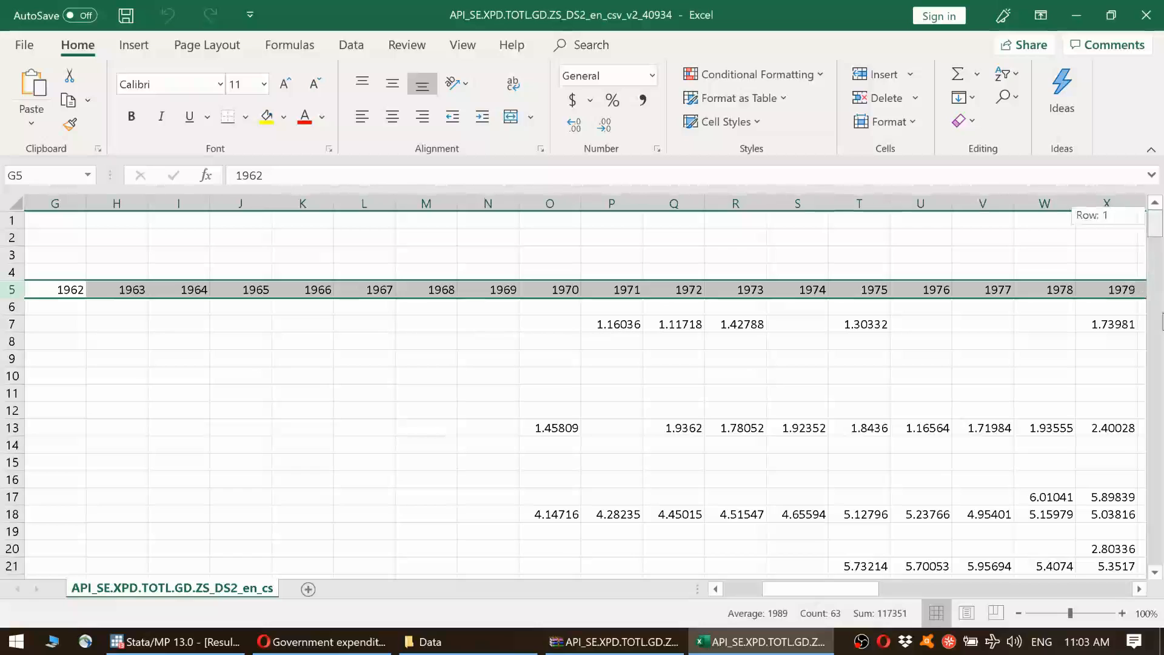
scroll(1109, 435, "down", 20)
left_click(983, 462)
left_click(858, 393)
left_click(1148, 12)
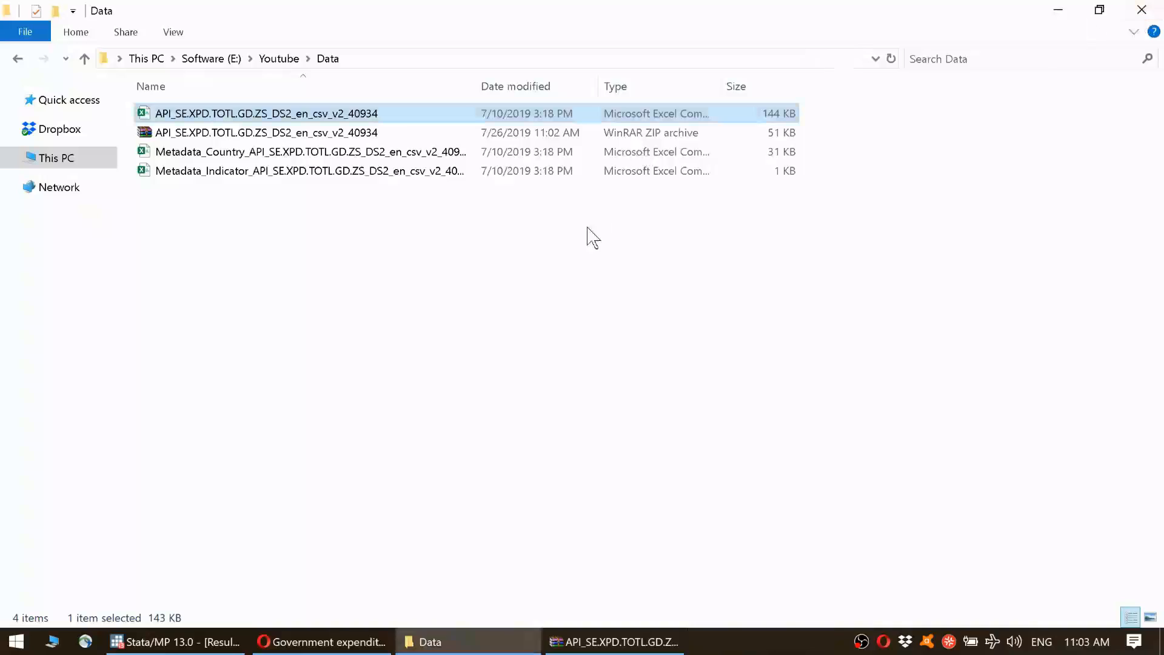
Open the Metadata_Country CSV file in Excel and look through its country codes
left_click(424, 281)
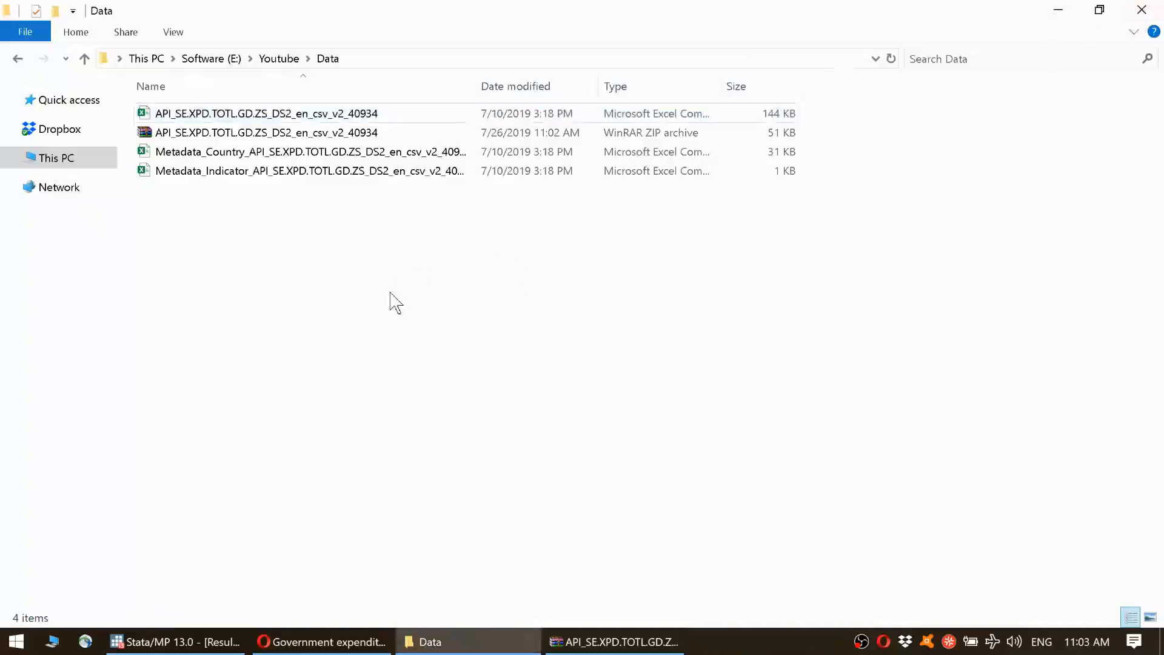
double_click(279, 153)
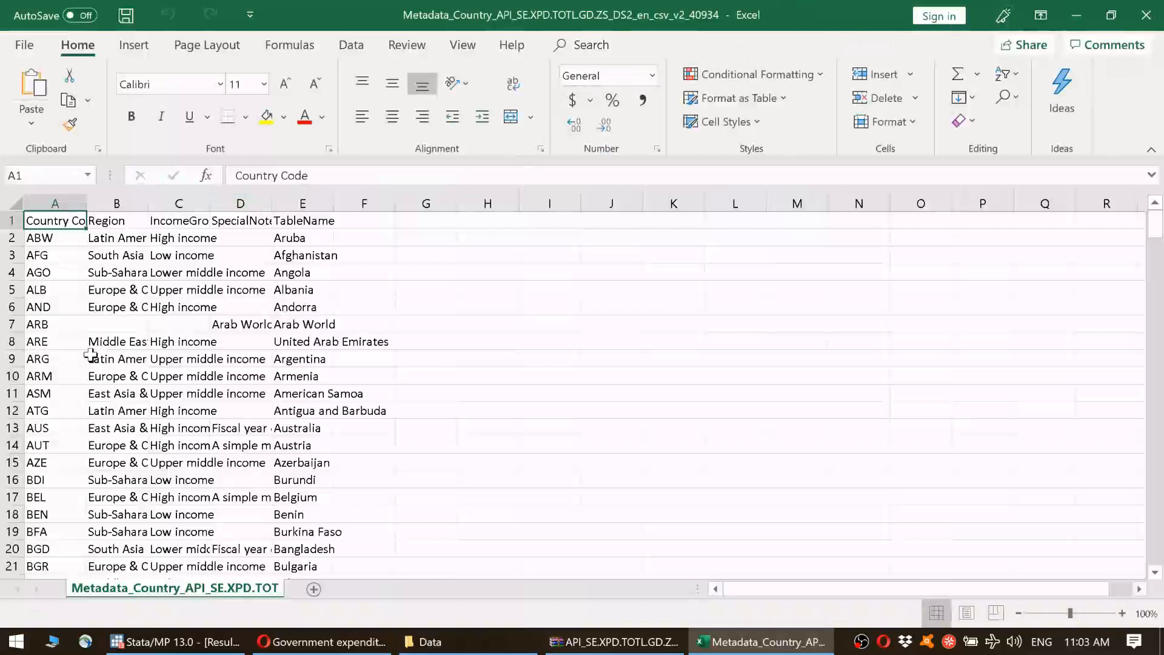
left_click(57, 245)
scroll(57, 316, "down", 4)
scroll(57, 316, "up", 4)
left_click(51, 292)
left_click(58, 410)
scroll(58, 449, "down", 1)
scroll(56, 462, "up", 1)
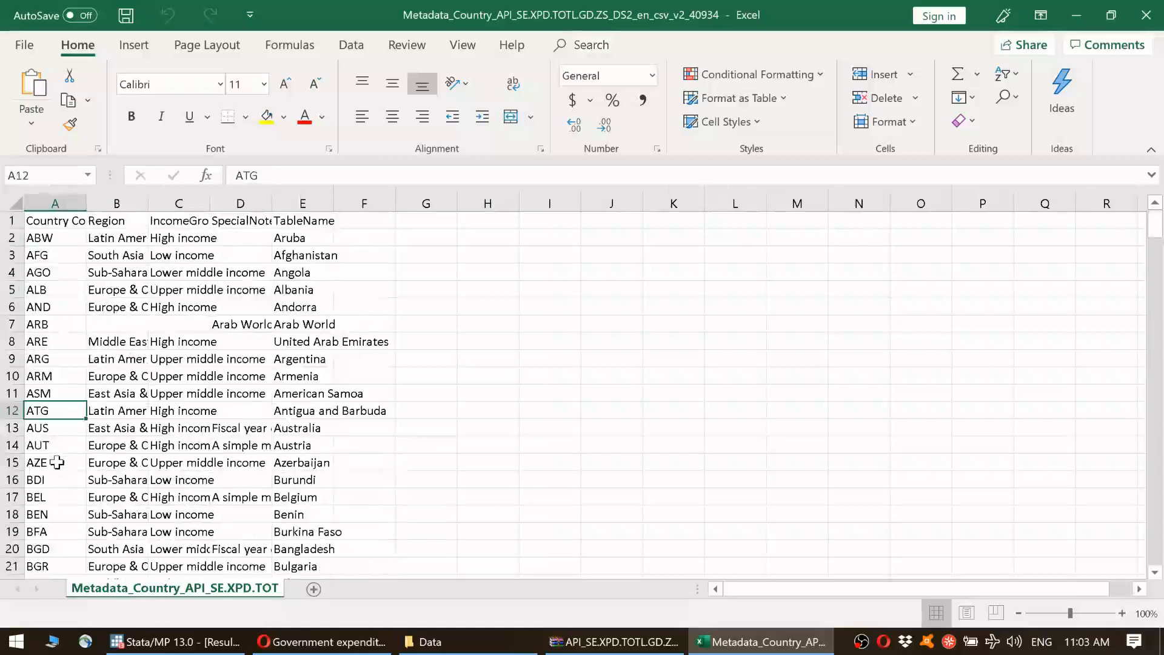
Widen the Region and IncomeGroup columns, check the IncomeGroup and TableName fields, and close the country metadata without saving
left_click(100, 220)
left_click_drag(144, 199, 389, 214)
left_click(275, 221)
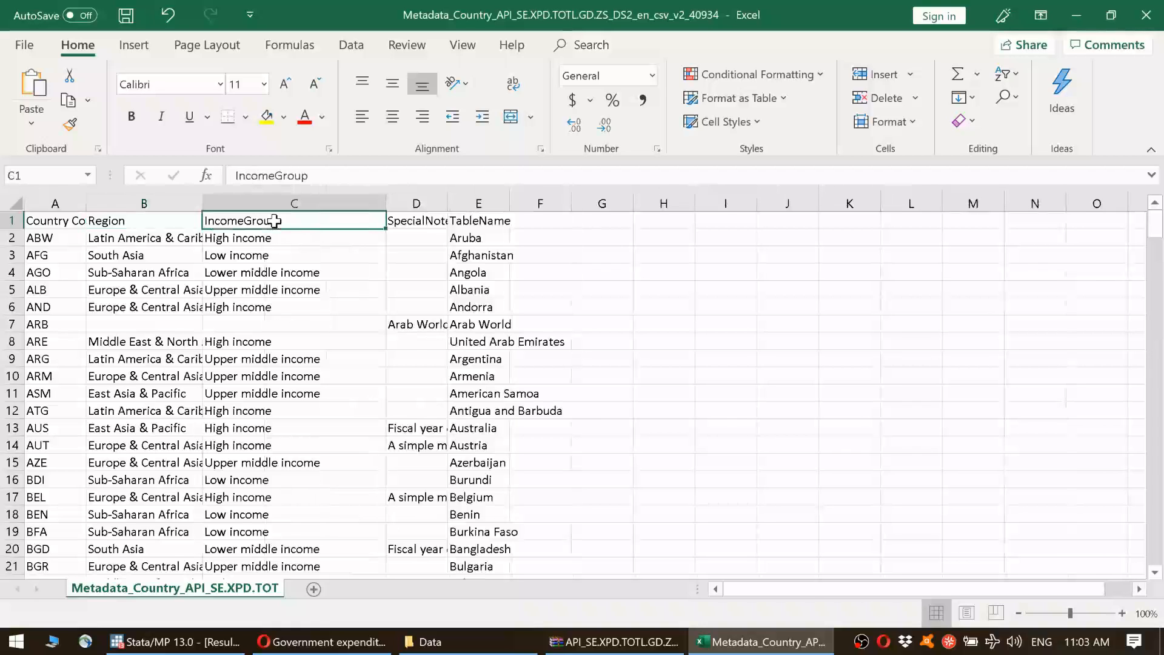
left_click(450, 221)
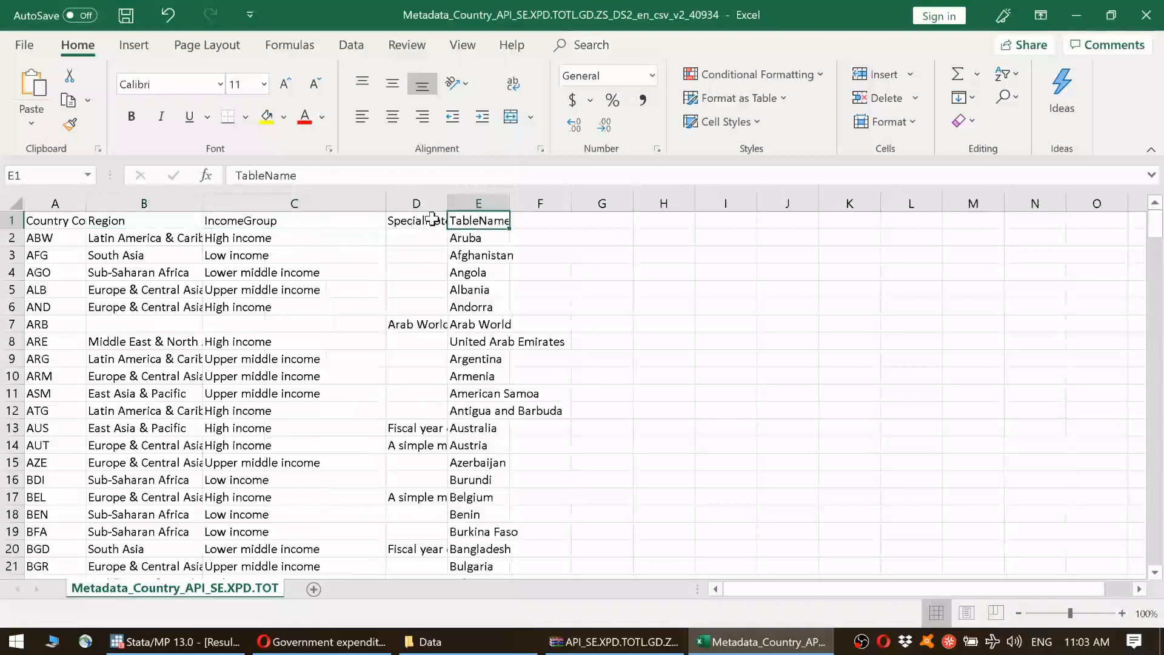
left_click(472, 272)
key("alt+F4")
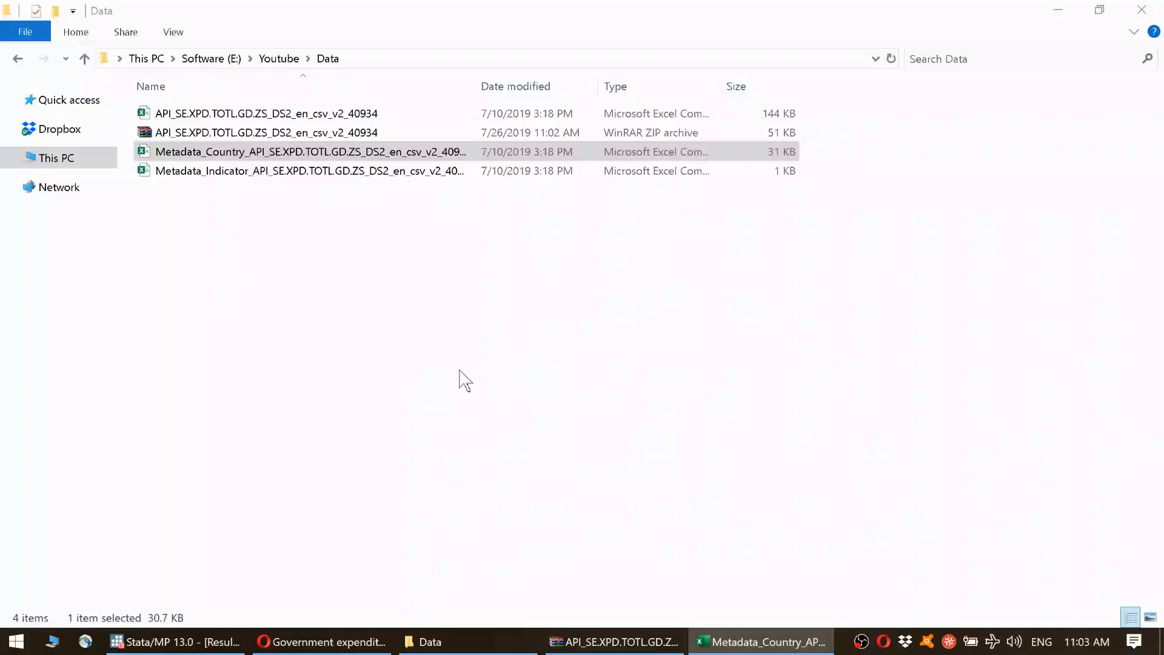
left_click(582, 347)
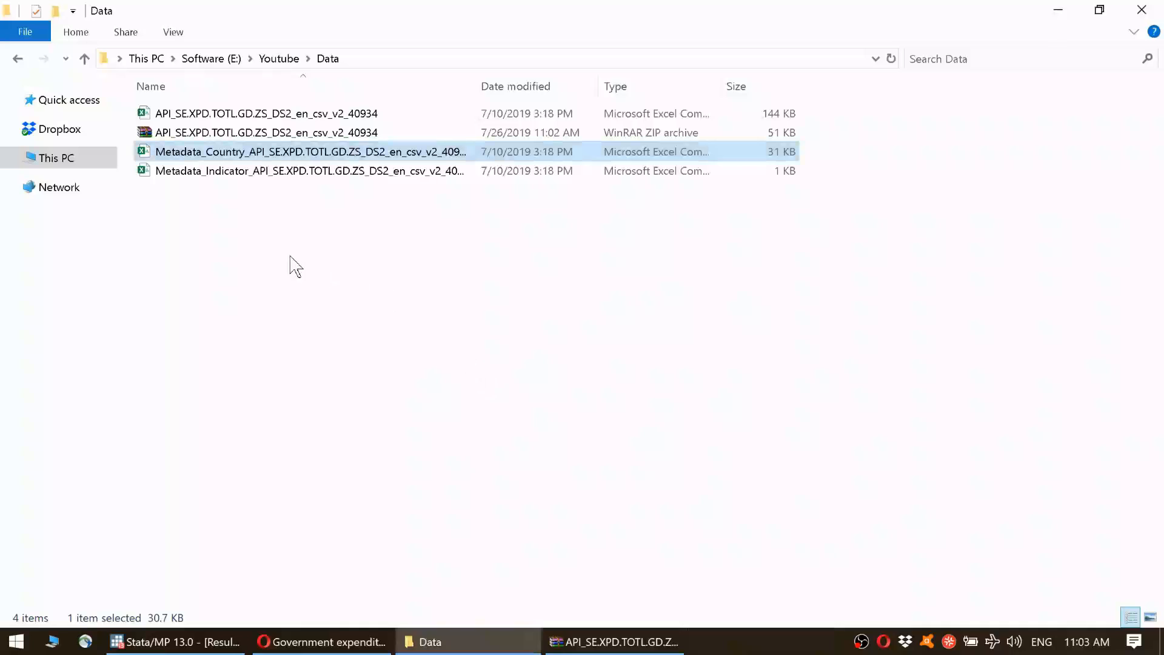
Open the Metadata_Indicator CSV file in Excel and read its indicator code and indicator name
double_click(237, 176)
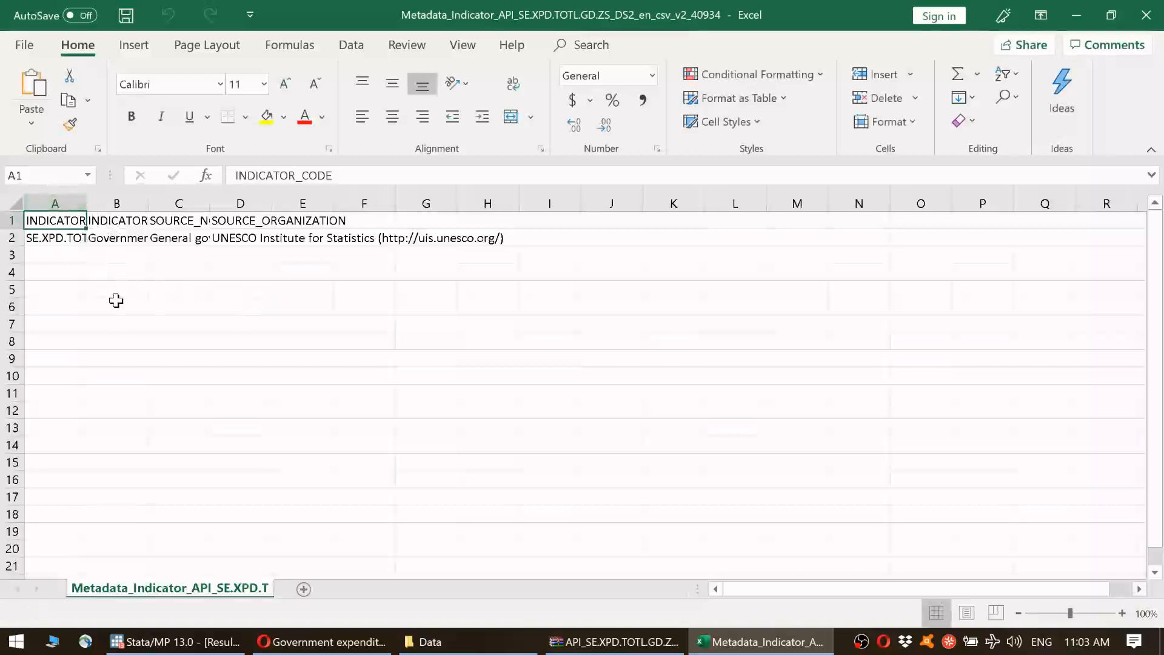
left_click(58, 235)
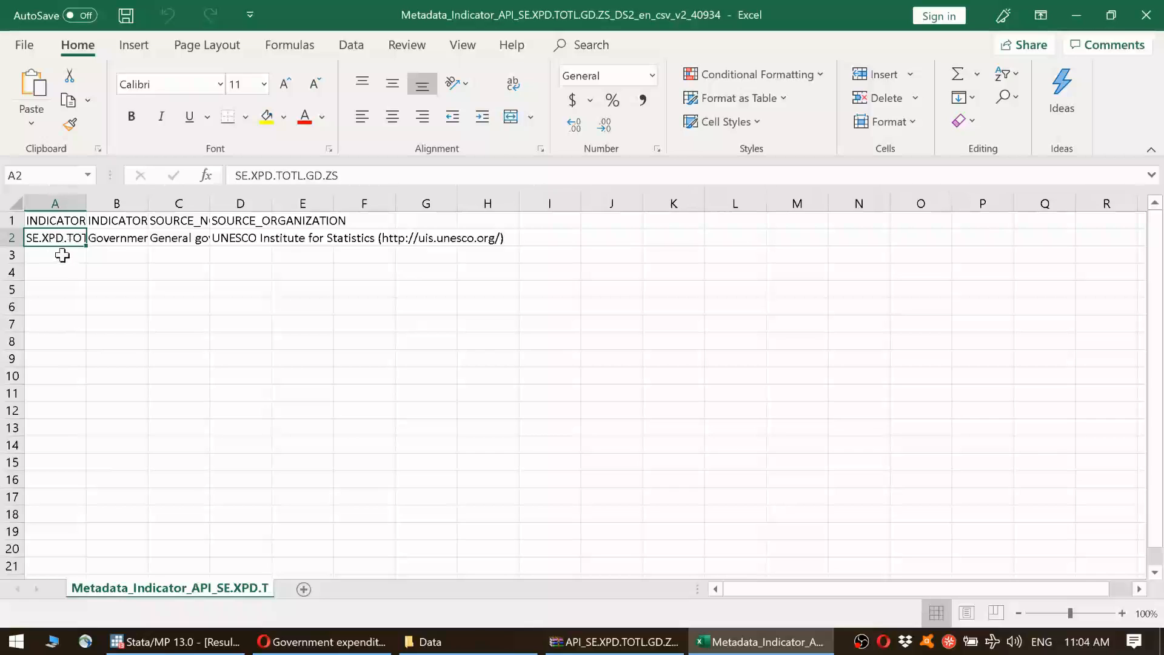
left_click(114, 242)
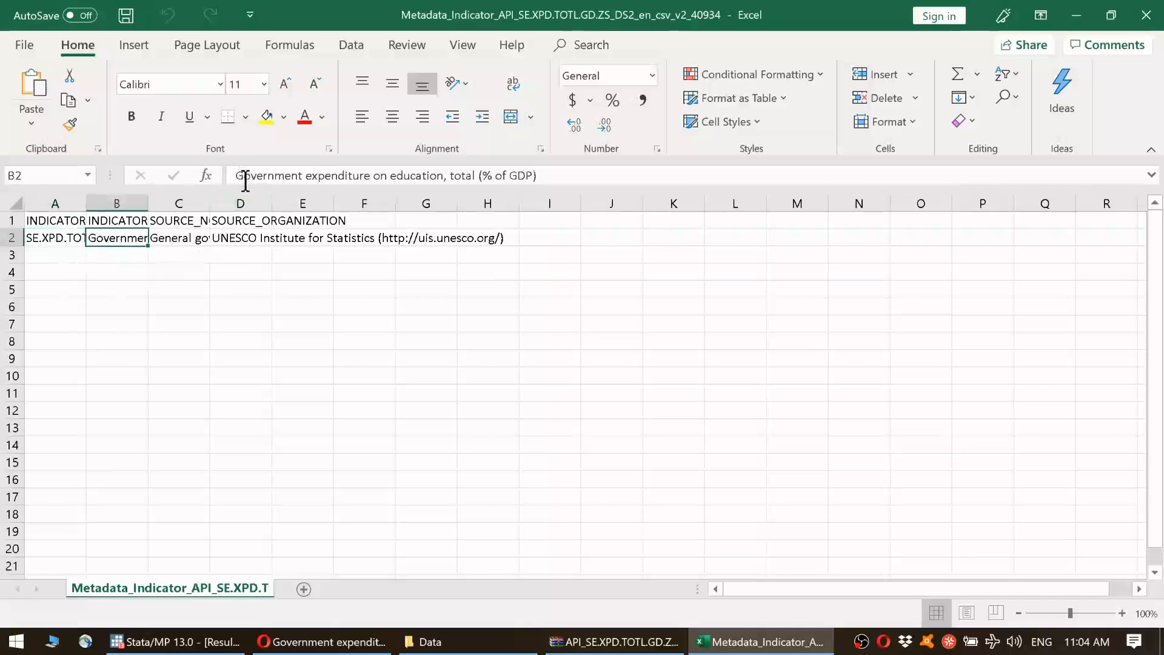
Enlarge the formula bar to read the full source note of the indicator, and close the file without saving
left_click(173, 238)
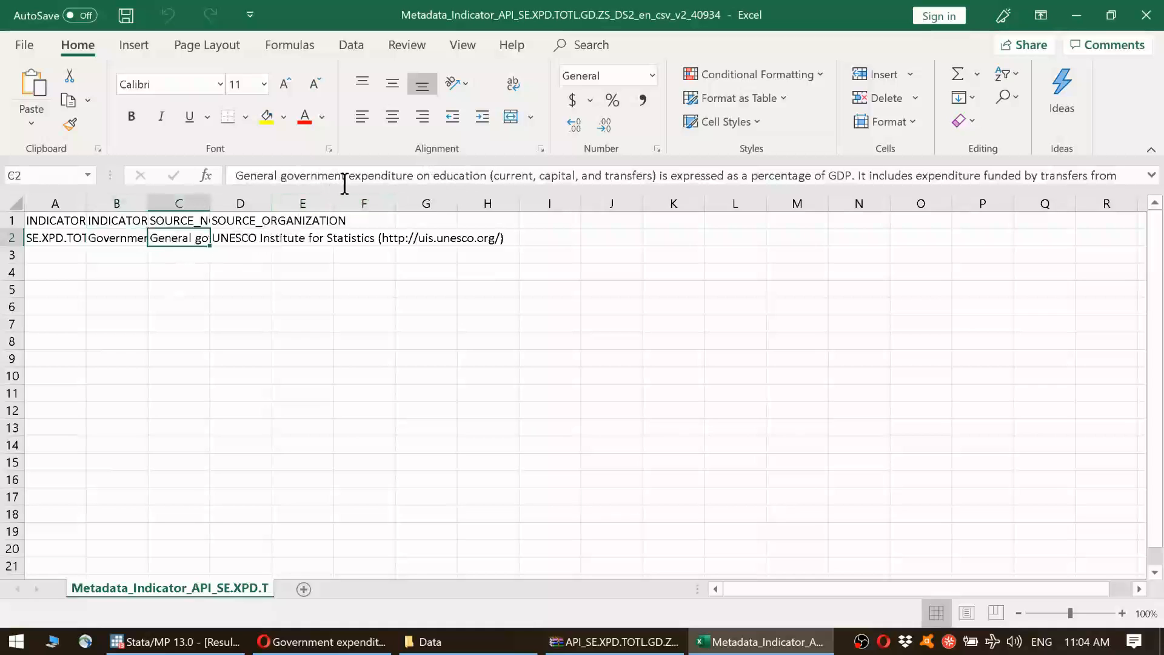
left_click_drag(344, 189, 345, 247)
left_click(695, 184)
left_click_drag(694, 184, 434, 195)
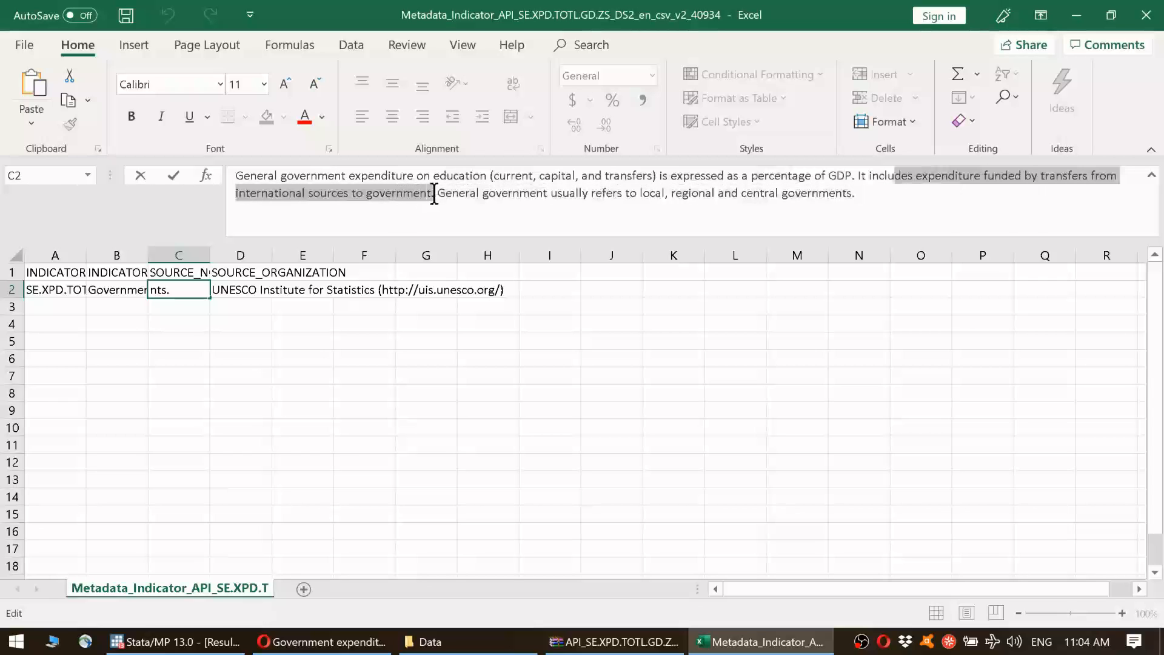
left_click(636, 193)
left_click(510, 301)
left_click(364, 309)
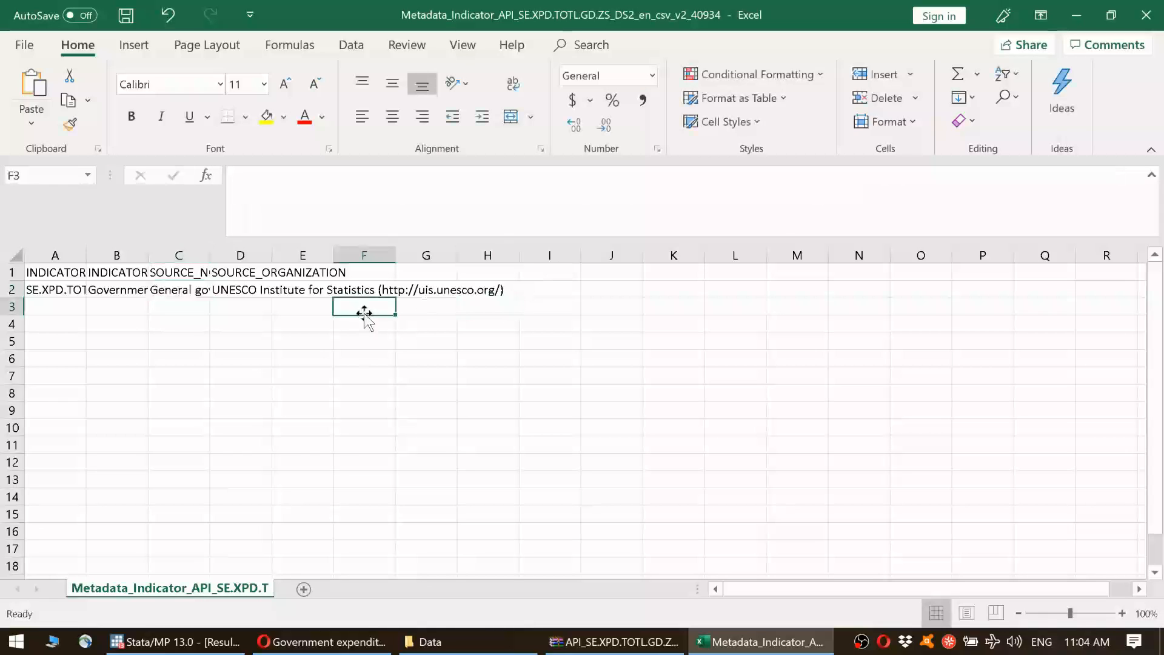
left_click(1156, 10)
left_click(593, 349)
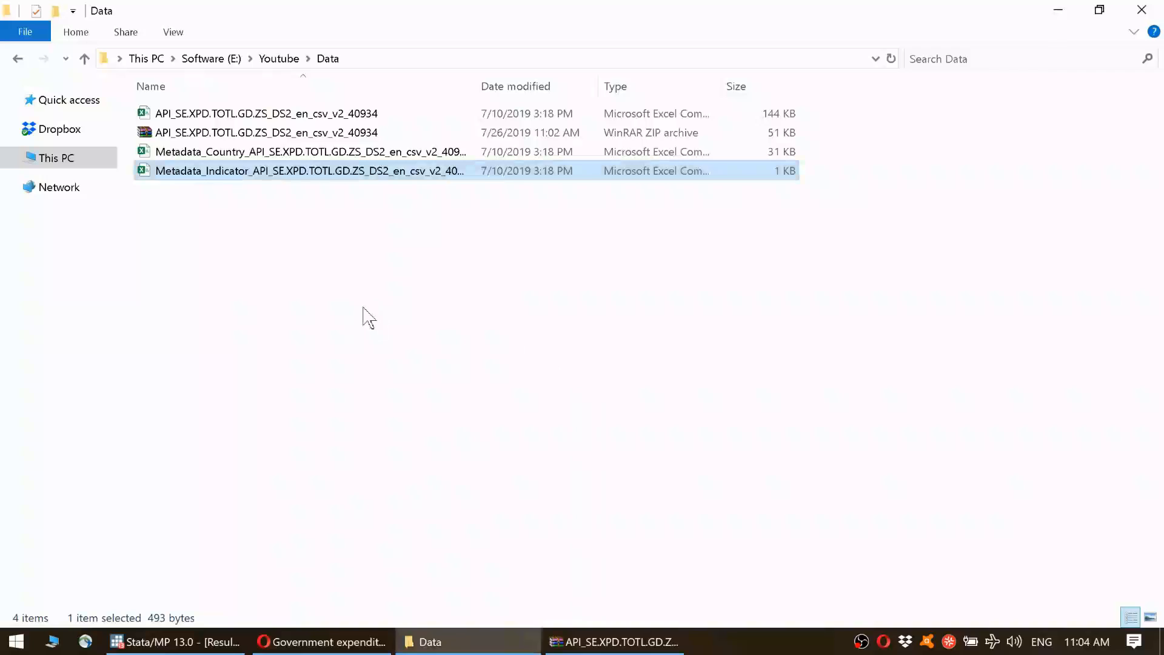
Switch to Stata and choose API_SE.XPD.TOTL.GD.ZS_DS2_en_csv_v2_40934.csv from the Data folder as the delimited text file to import
left_click(283, 312)
left_click(220, 116)
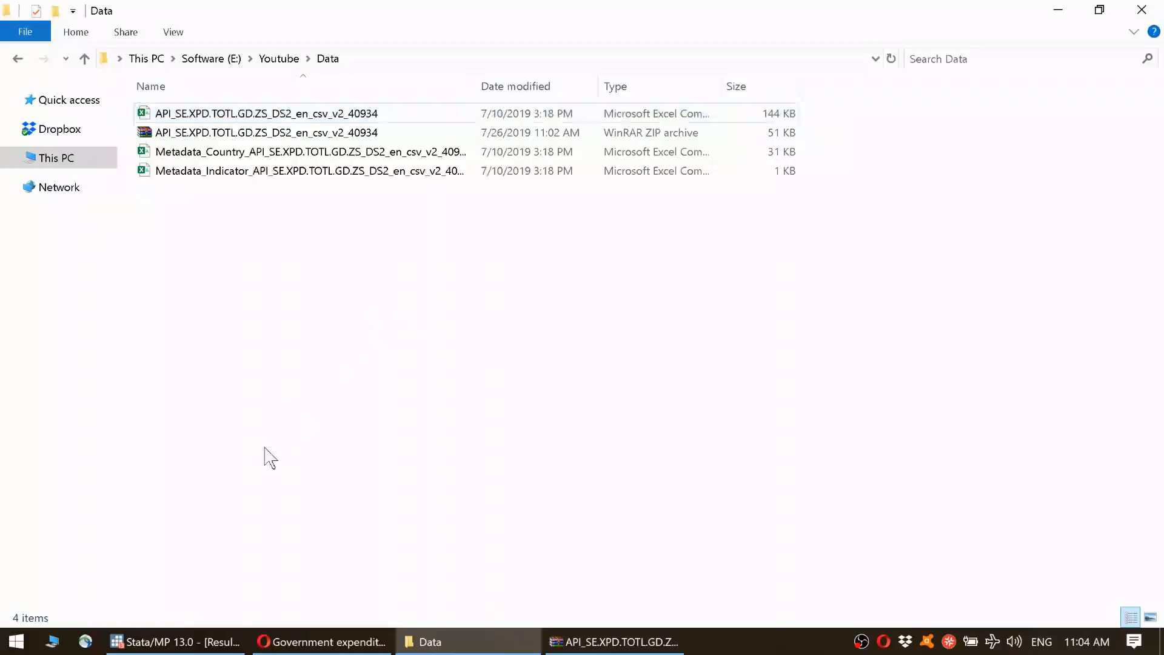
left_click(218, 635)
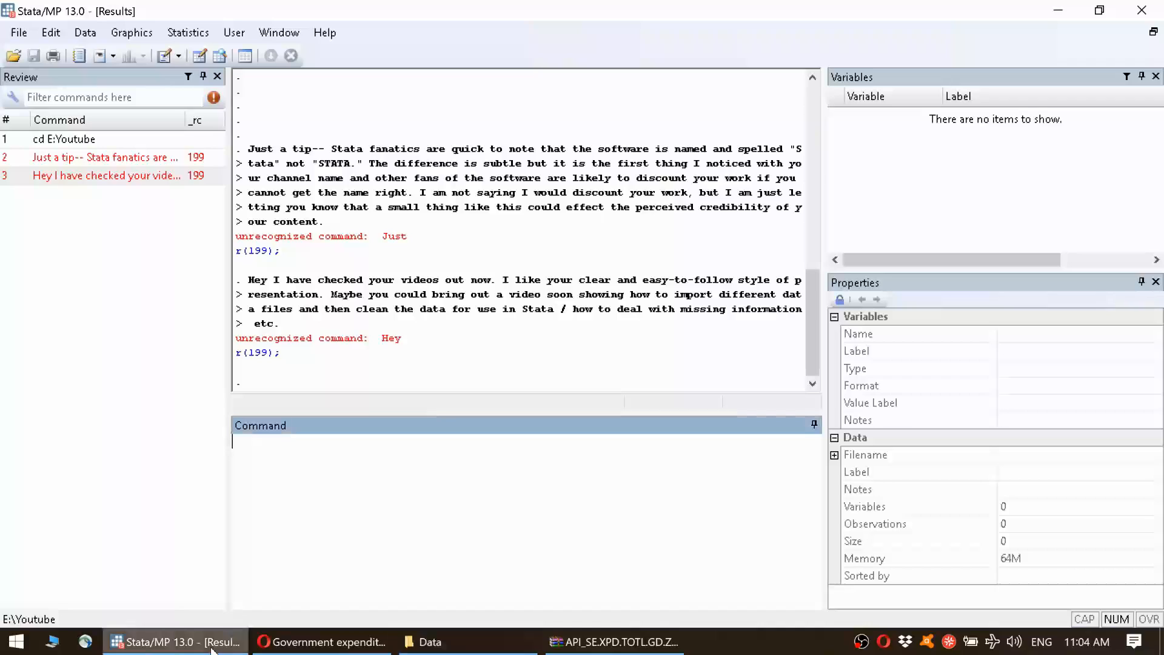
left_click(19, 32)
mouse_move(97, 227)
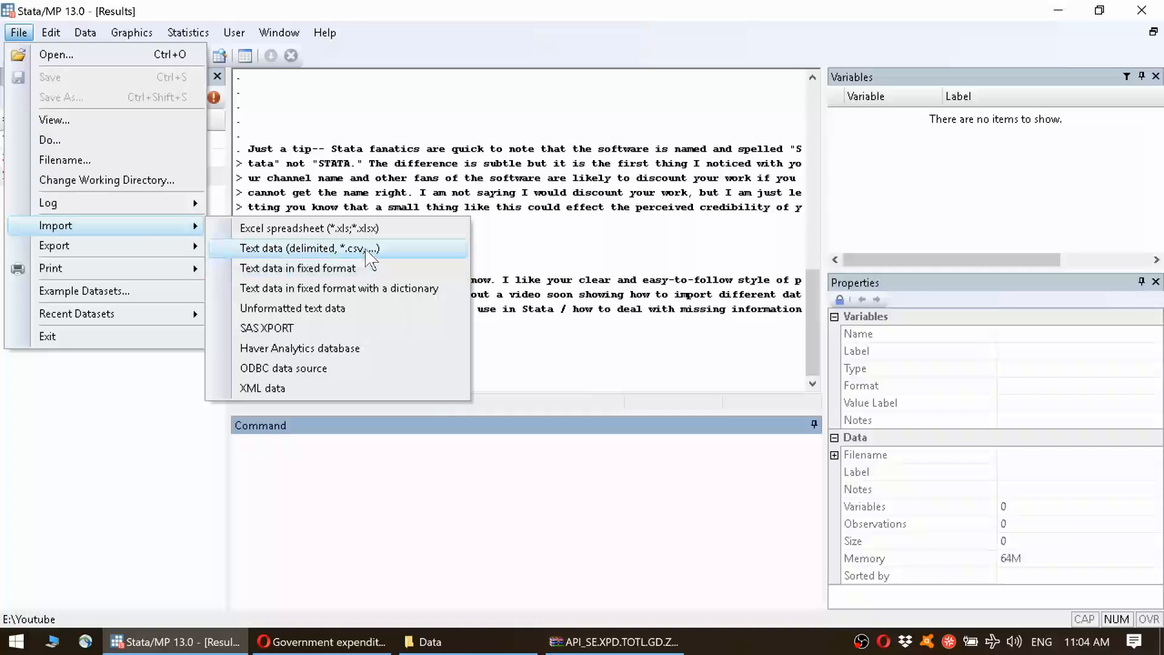
left_click(367, 249)
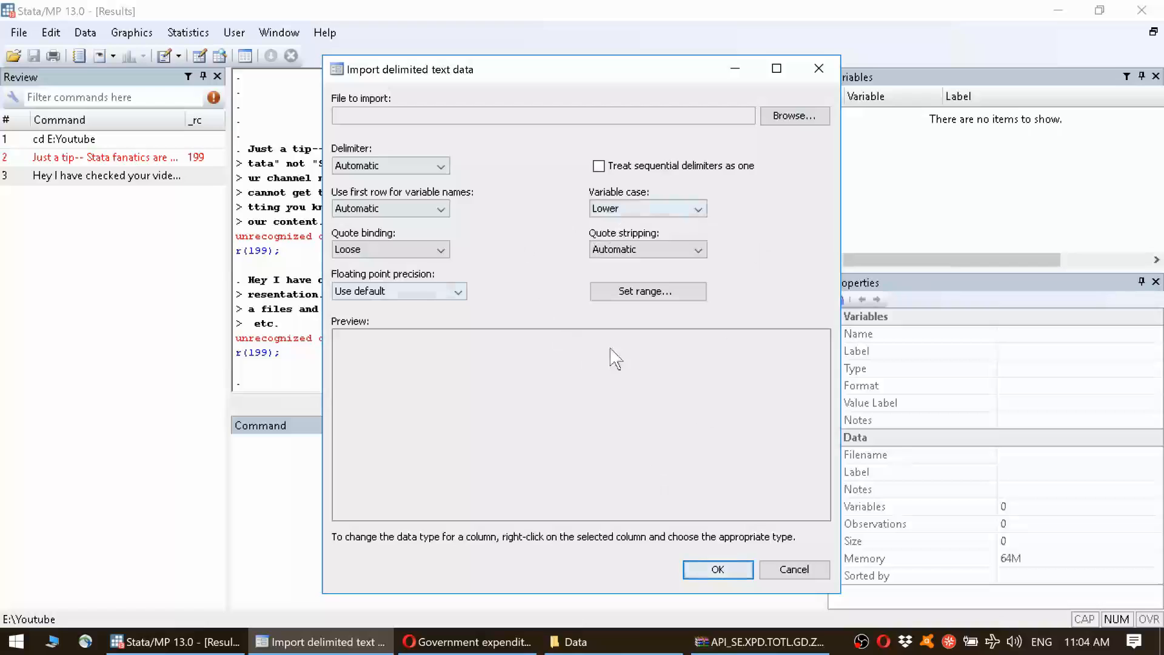
left_click(806, 119)
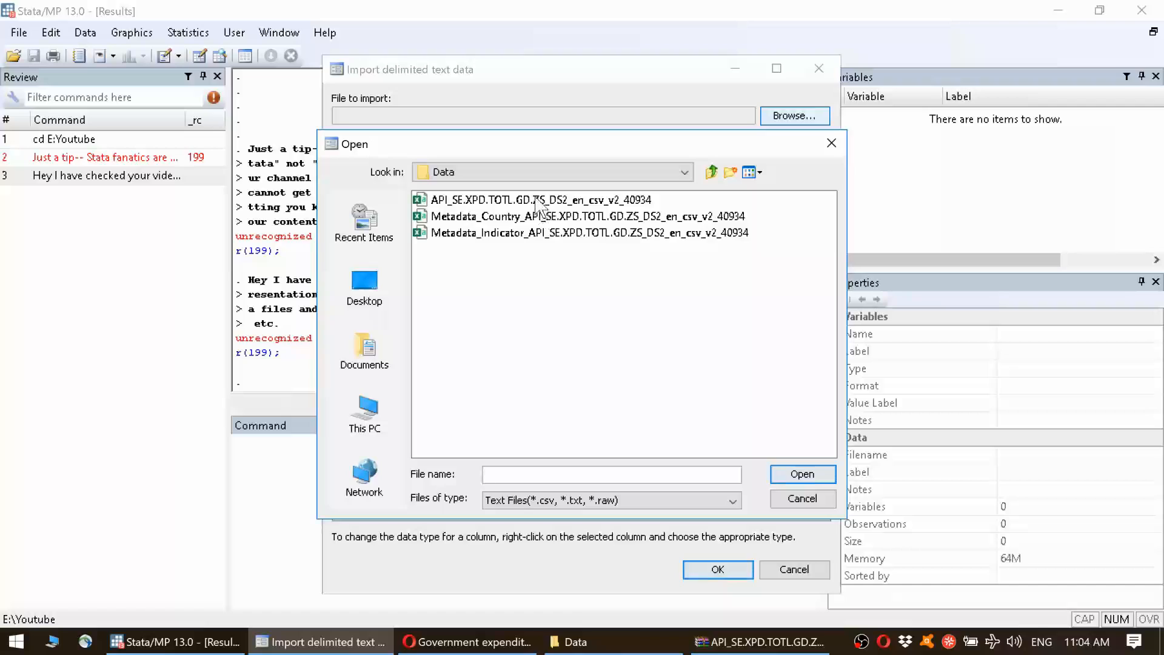
left_click(537, 200)
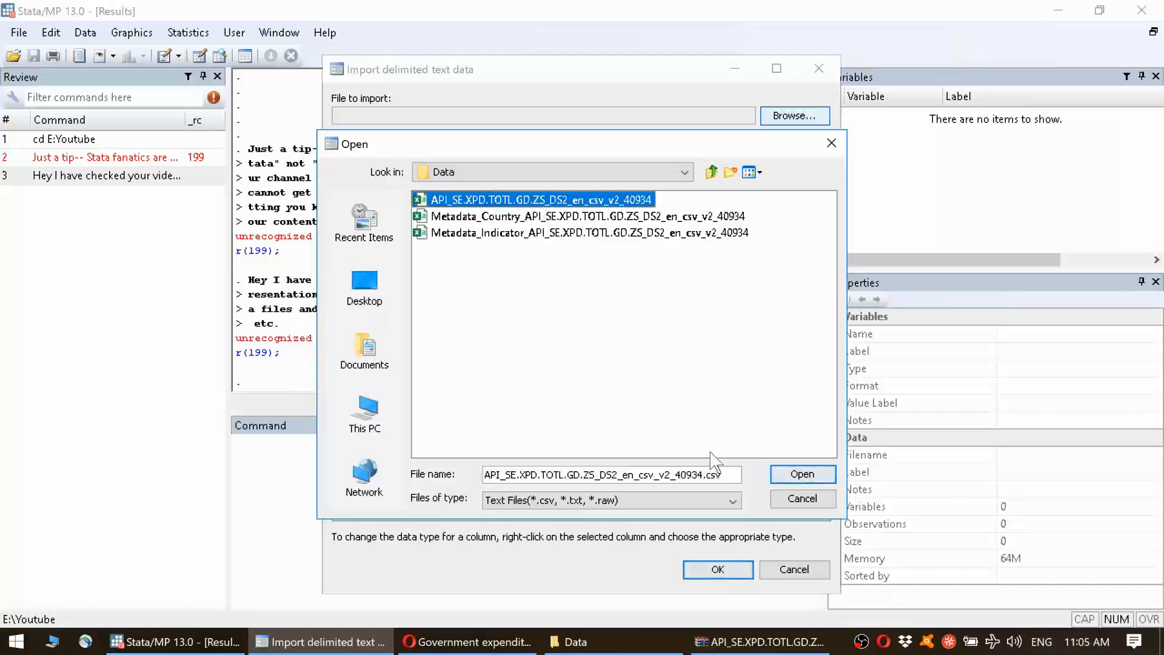
left_click(808, 479)
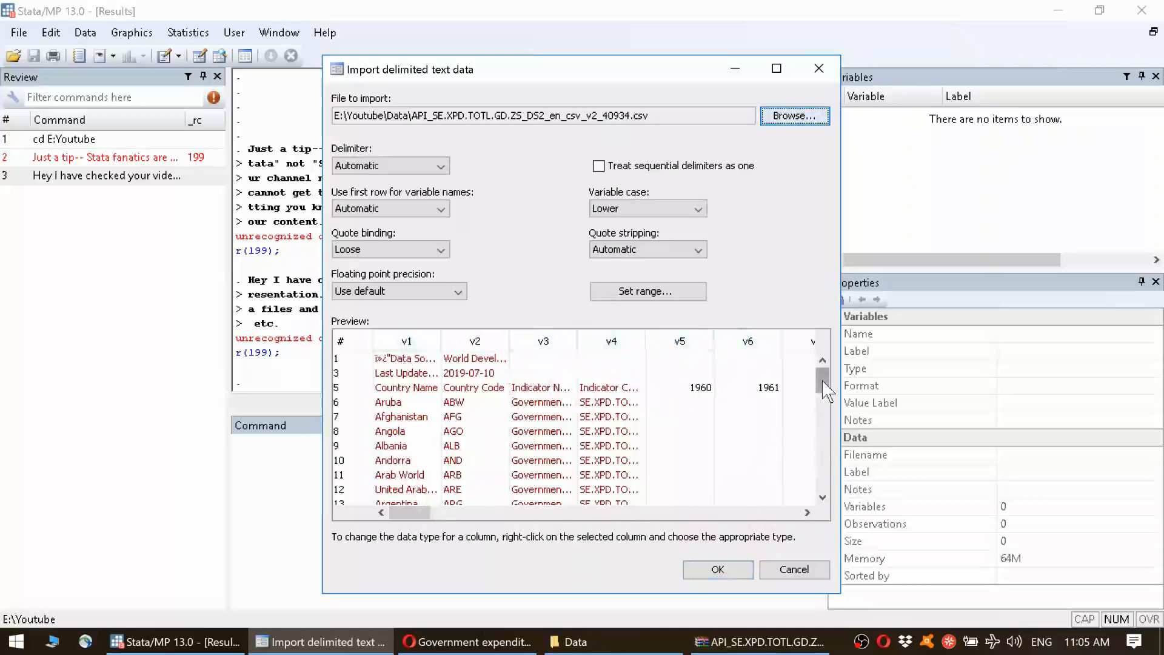
Examine the import preview's header rows, country columns and yearly columns
mouse_move(823, 381)
left_mouse_down()
mouse_move(831, 439)
mouse_move(826, 379)
left_mouse_up()
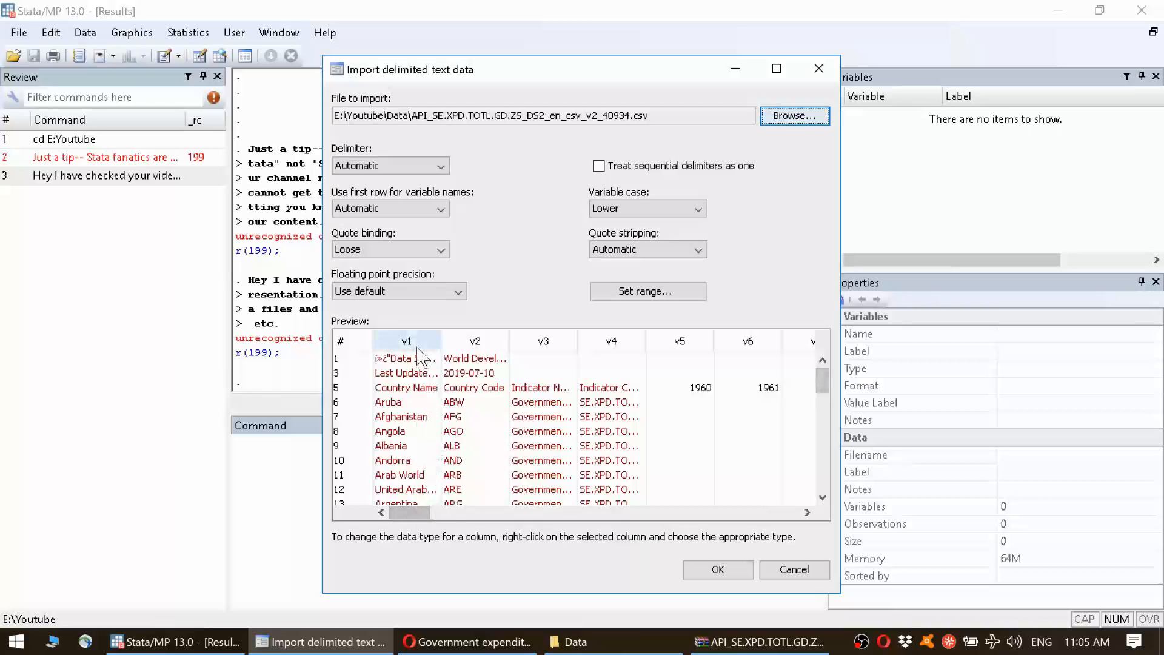
mouse_move(823, 382)
left_mouse_down()
mouse_move(824, 437)
mouse_move(822, 377)
left_mouse_up()
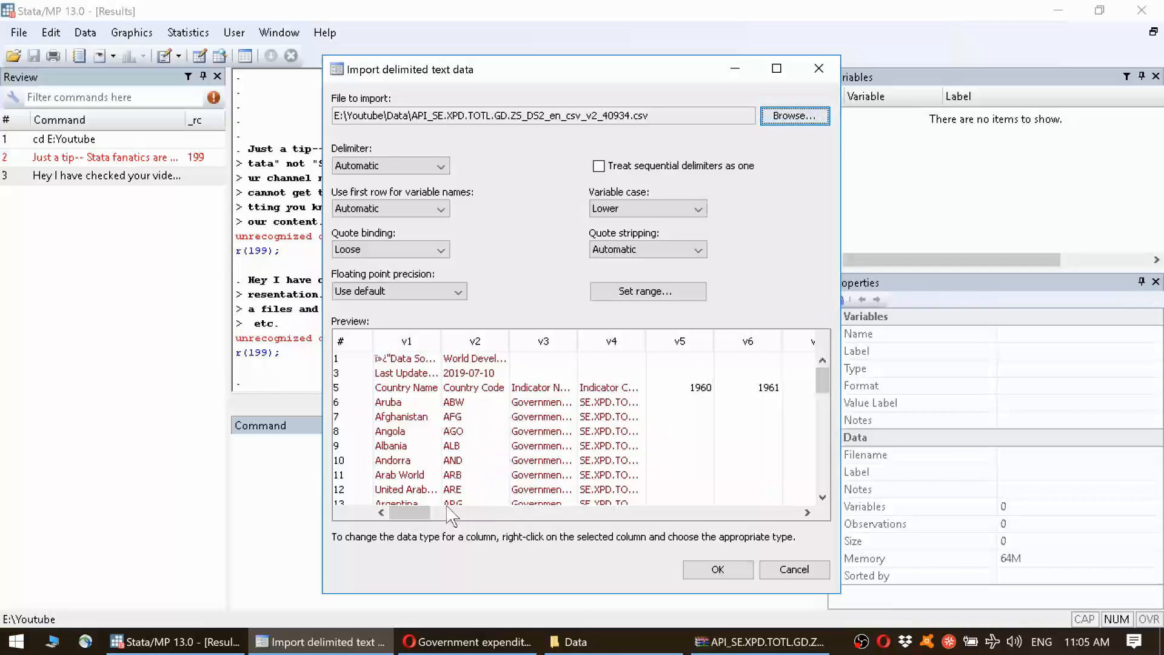
left_click_drag(410, 513, 627, 525)
mouse_move(825, 383)
left_mouse_down()
mouse_move(828, 418)
mouse_move(824, 381)
left_mouse_up()
left_click_drag(620, 514, 432, 525)
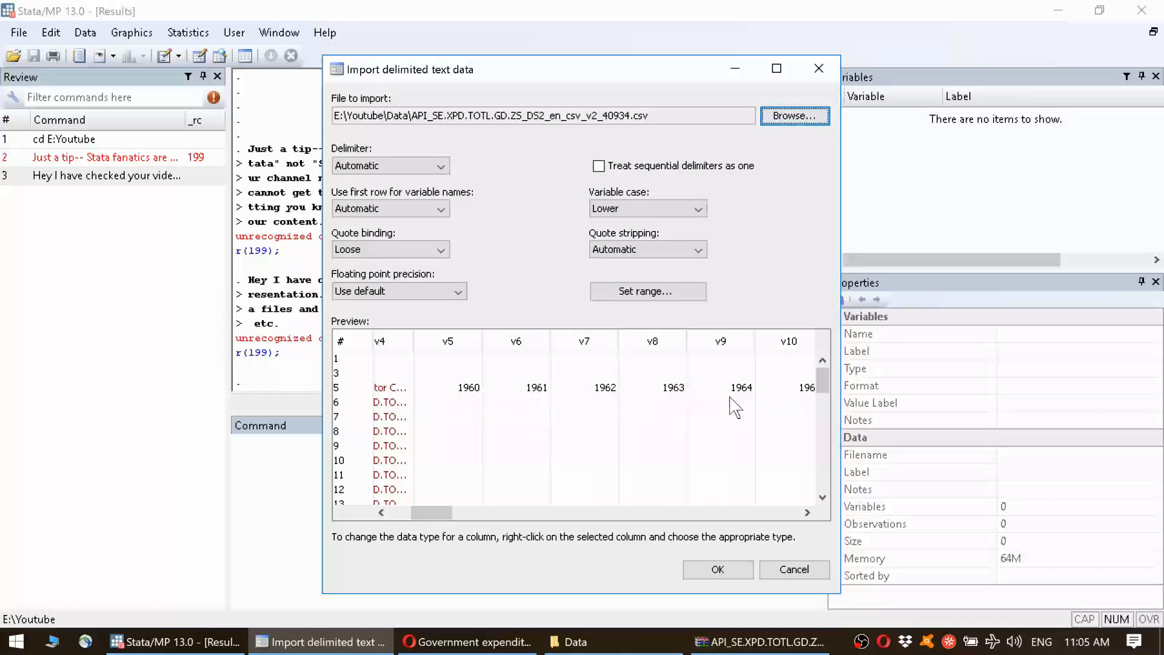
left_click_drag(424, 512, 403, 512)
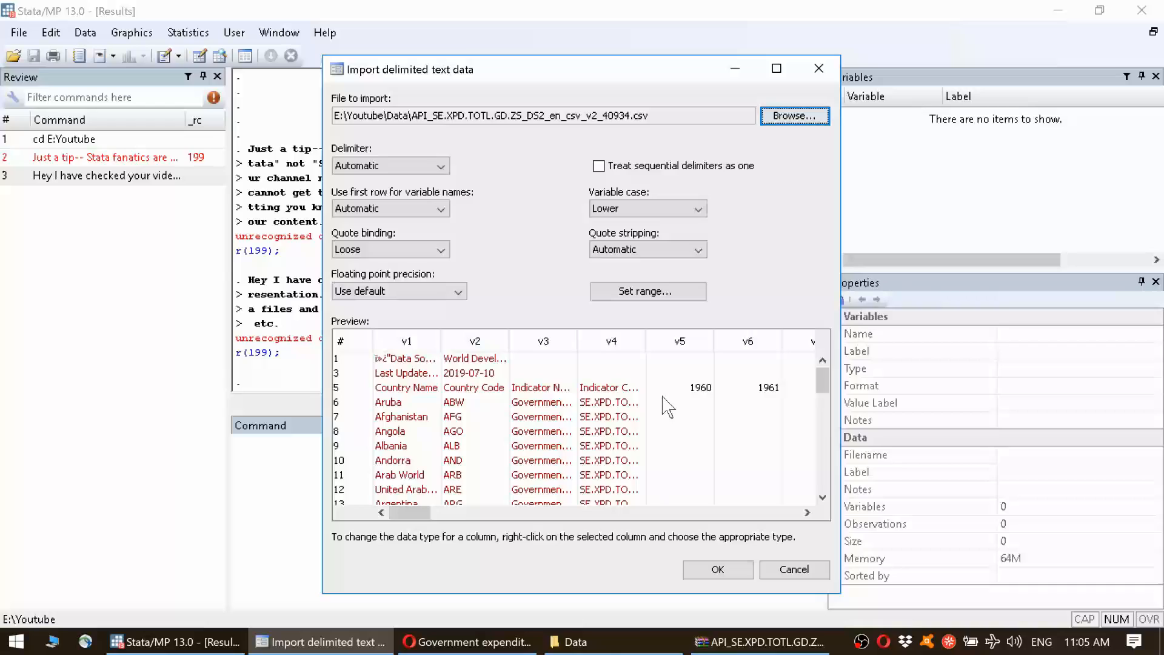
Try Always for using the first row as variable names, check the preview, and return the option to Automatic
left_click(432, 209)
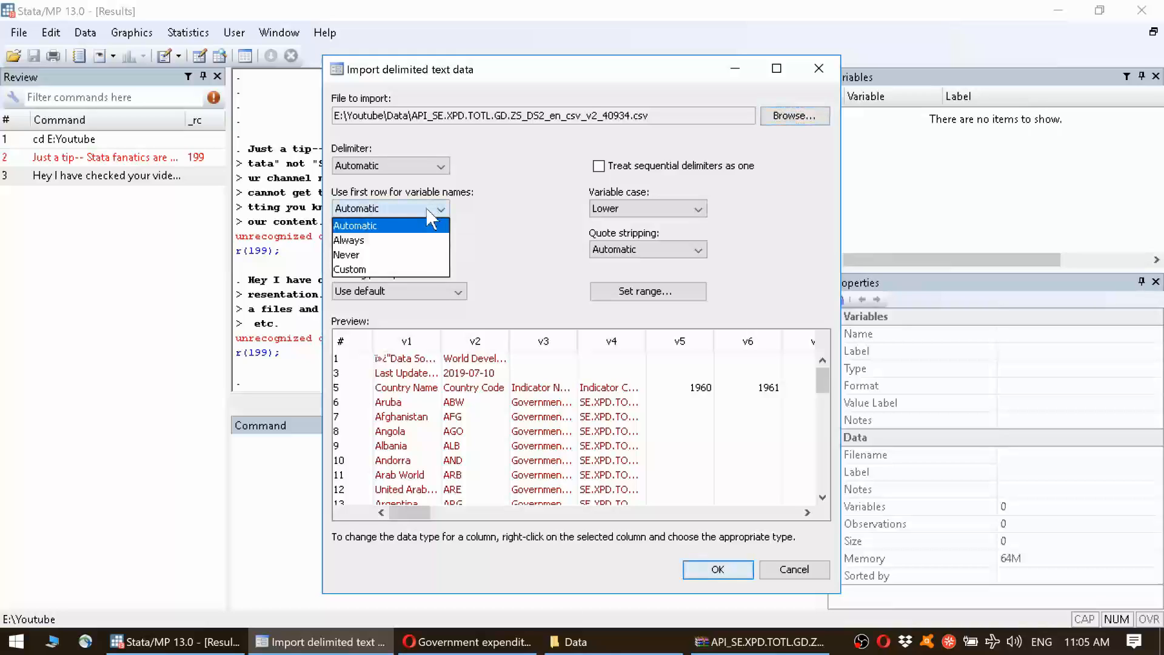
left_click(411, 251)
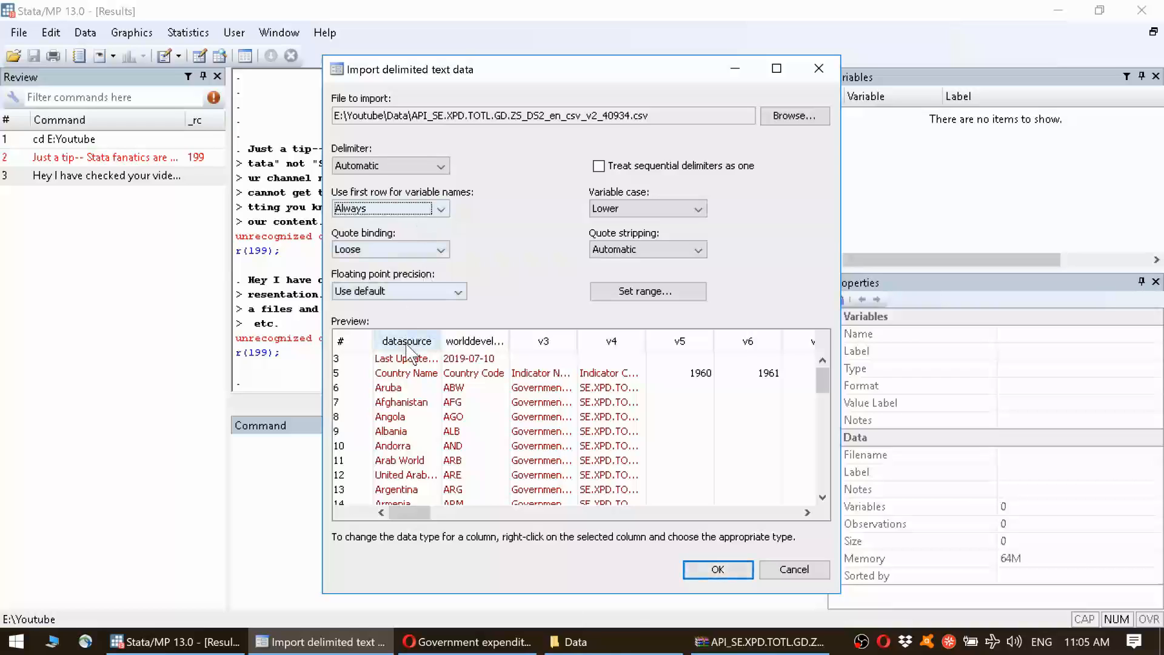
left_click(421, 209)
left_click(405, 223)
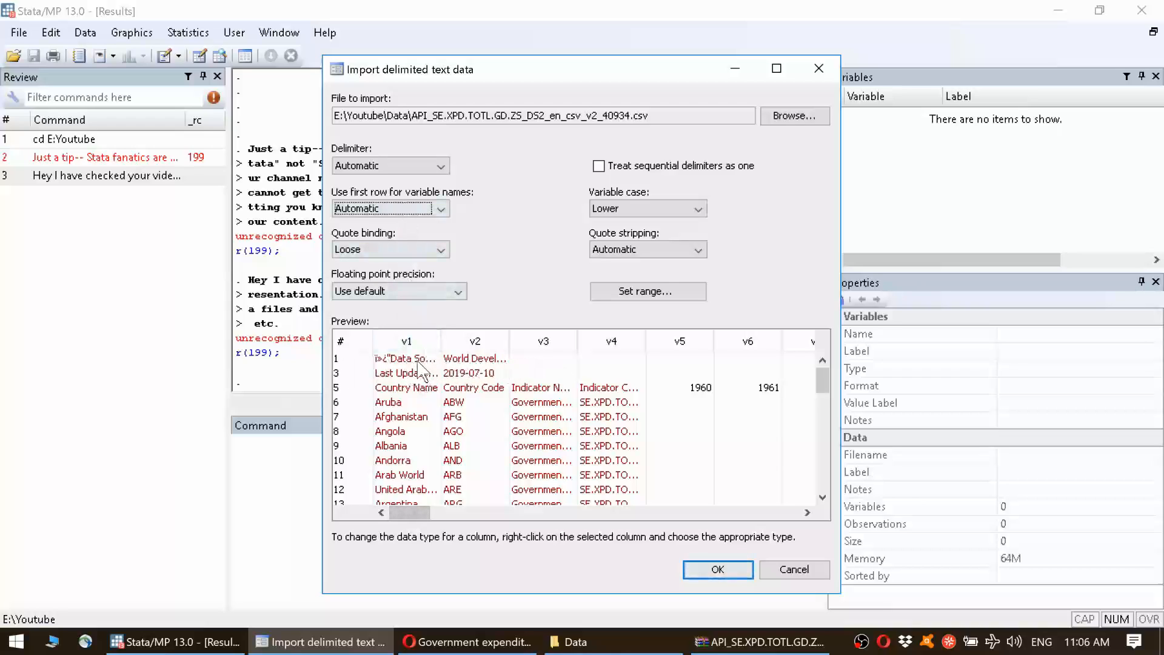
Import the CSV data with the automatic settings and open a new do-file with the doedit command
left_click(718, 570)
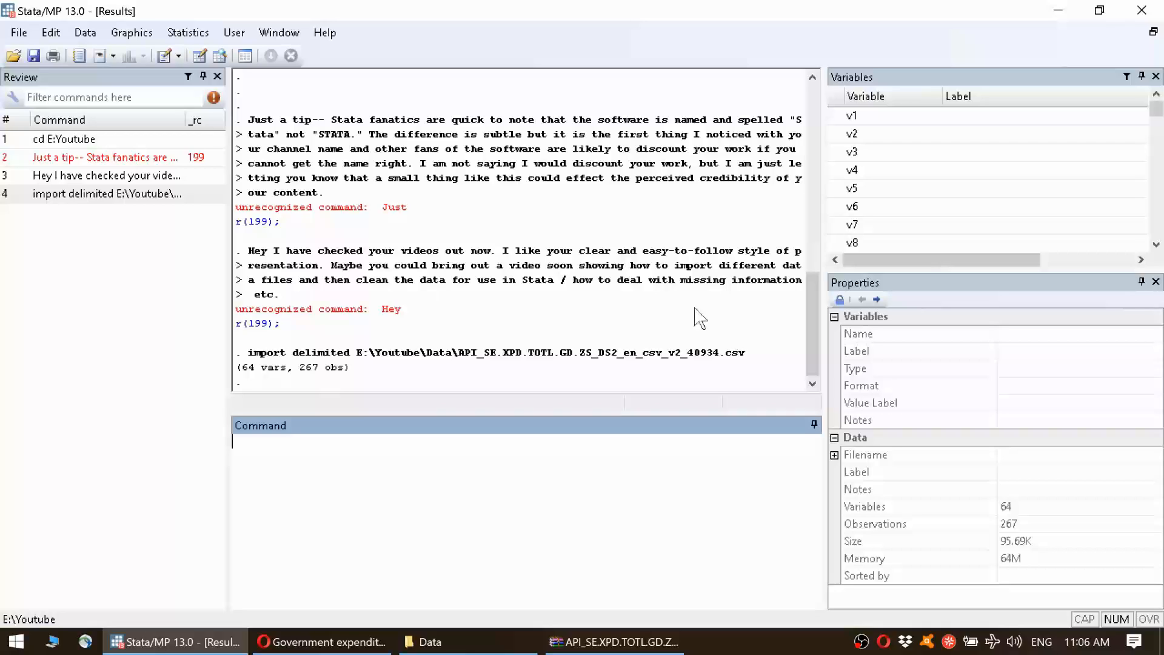
type("doedit")
key("Return")
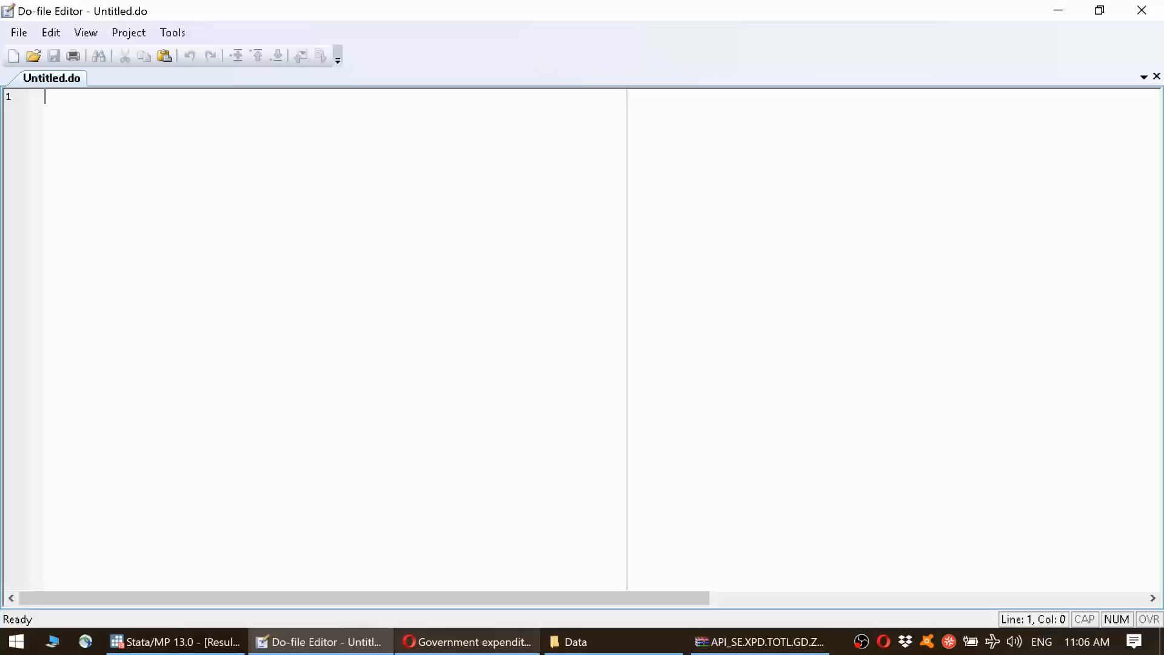
left_click(198, 643)
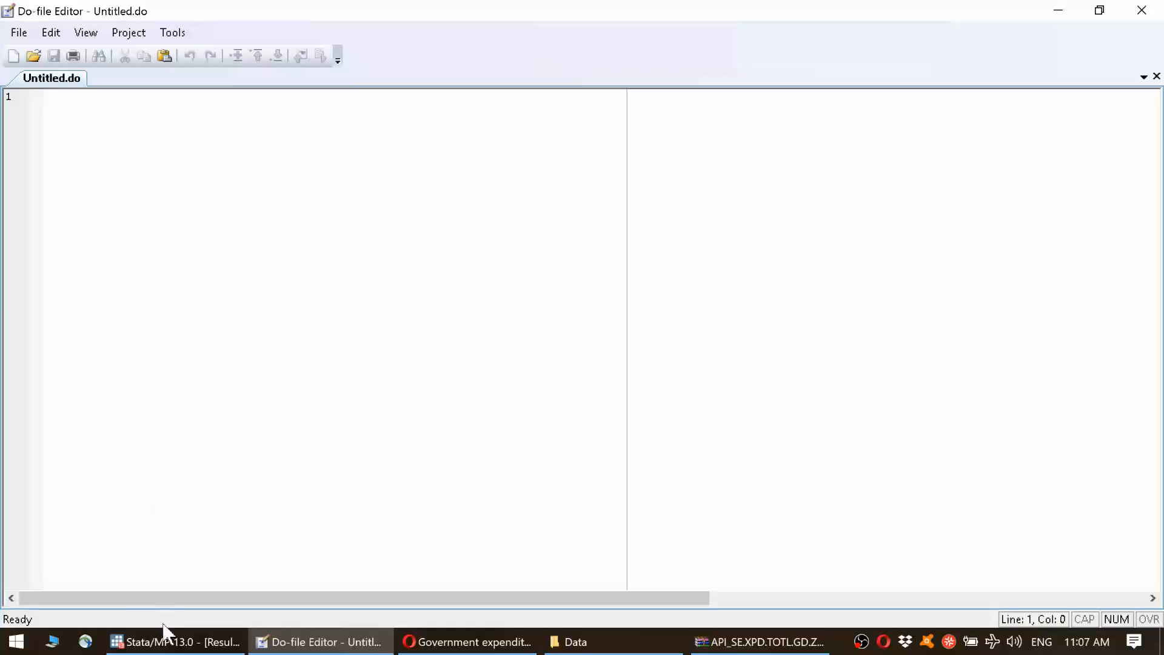
left_click(167, 643)
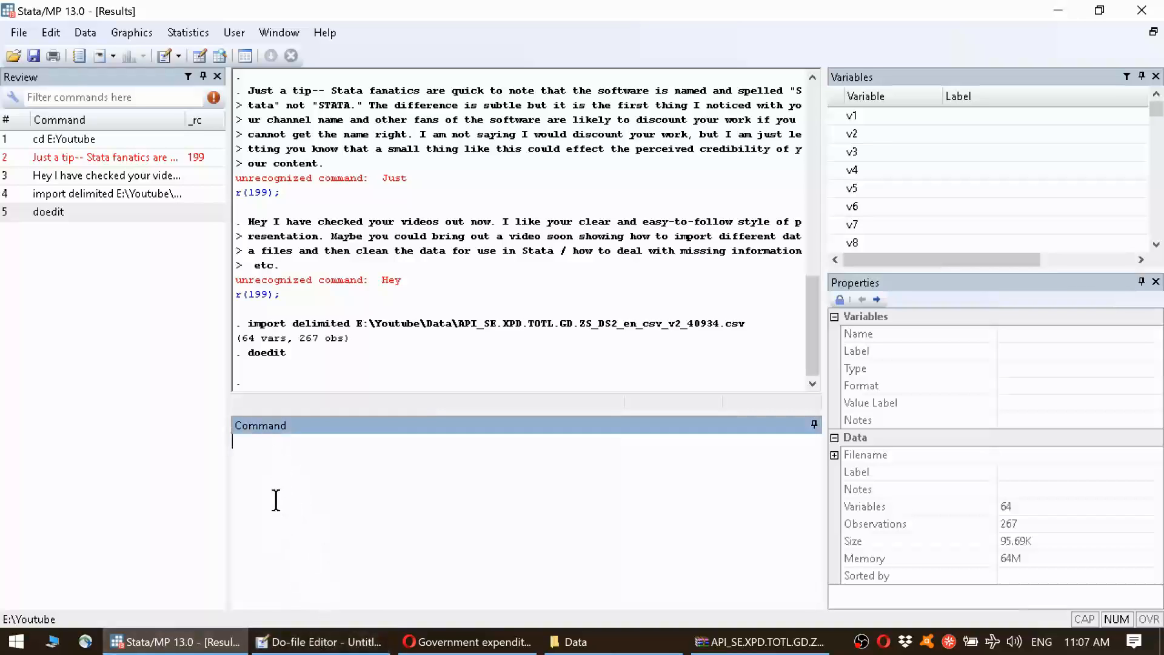
left_click(360, 637)
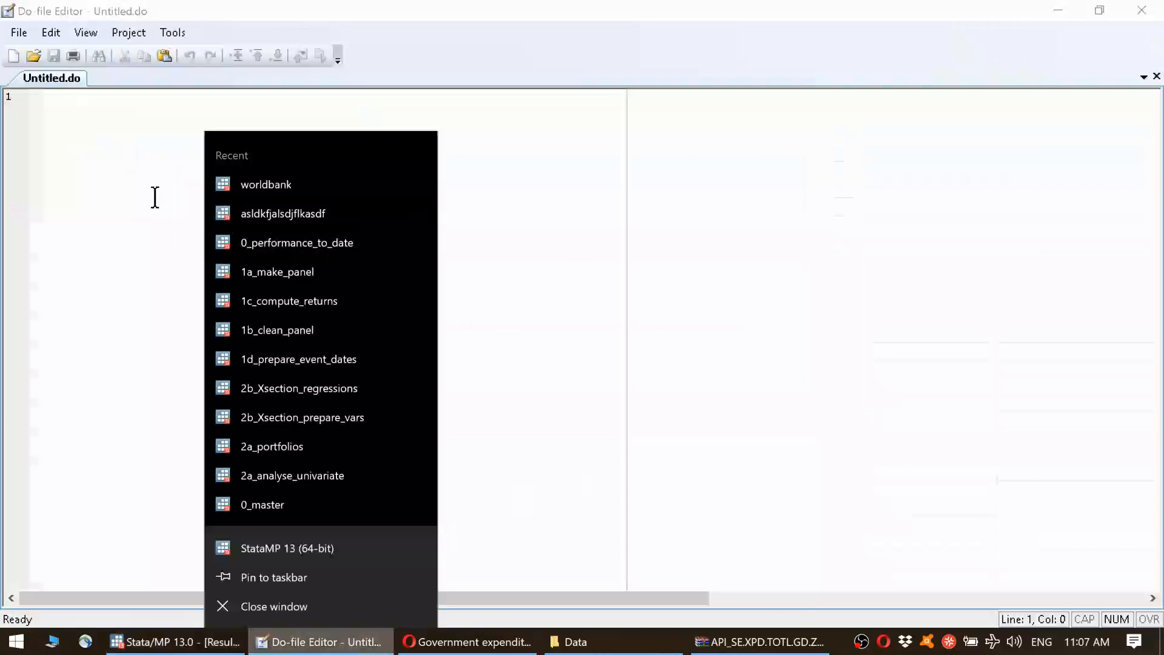
Write the comment heading "*A) download the data" on the first line of the do-file and start a new line
left_click(115, 186)
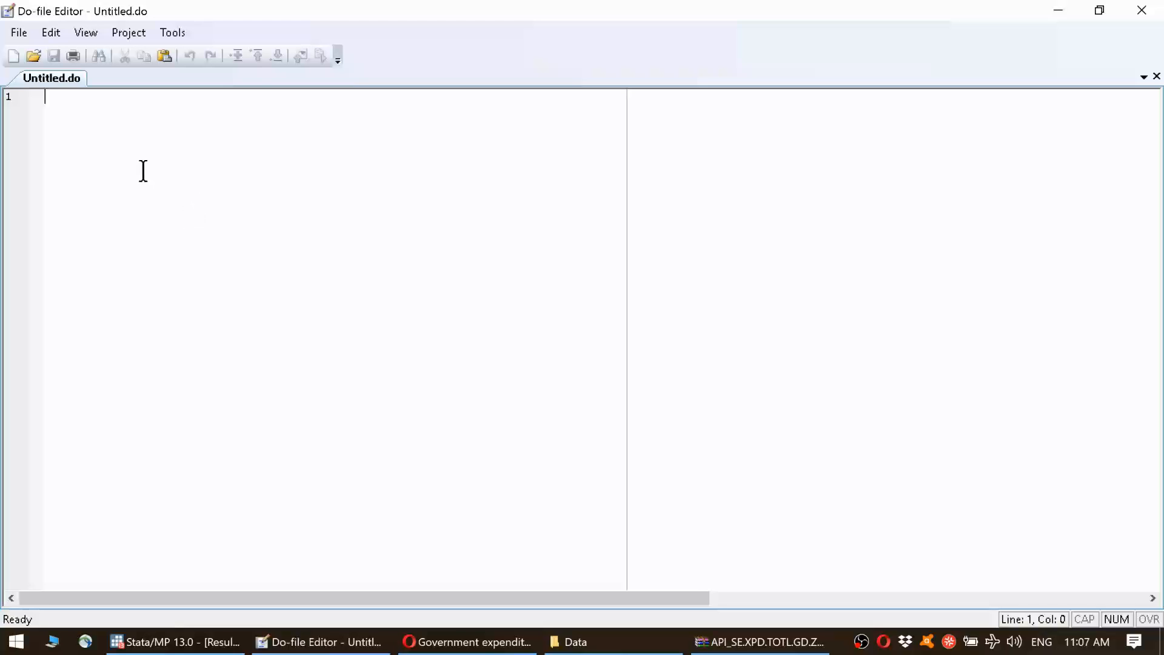
type("*")
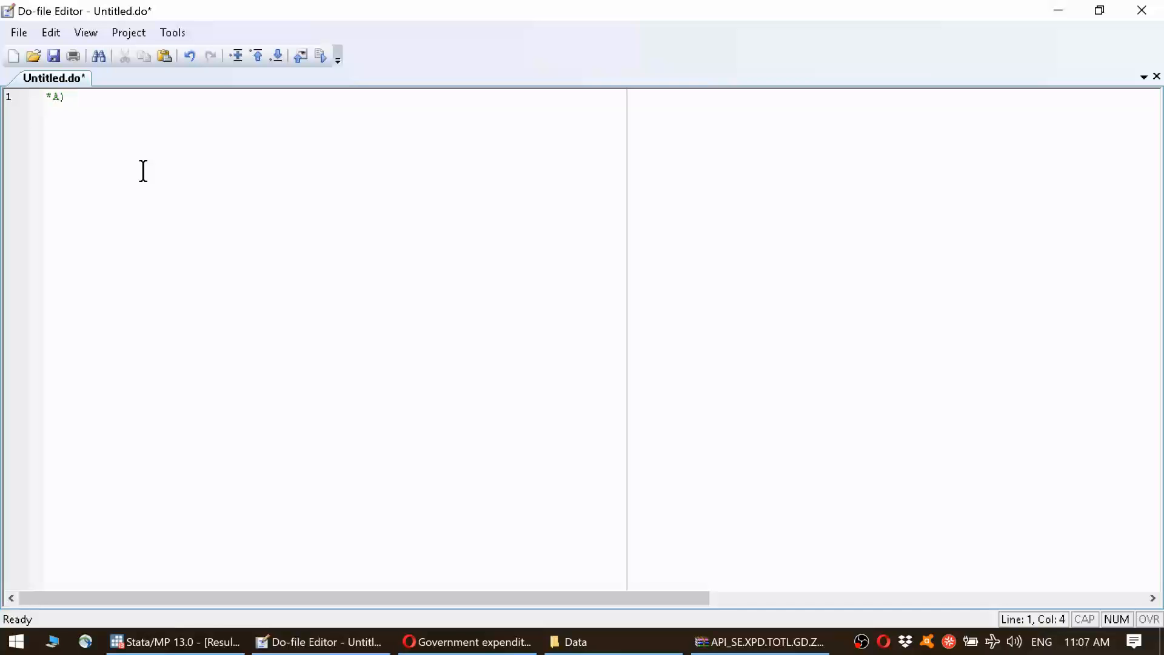
type("A) download the data")
key("Return")
Switch to the browser and copy the web address of the World Bank education expenditure indicator page
left_click(467, 642)
left_click(479, 48)
key("ctrl+c")
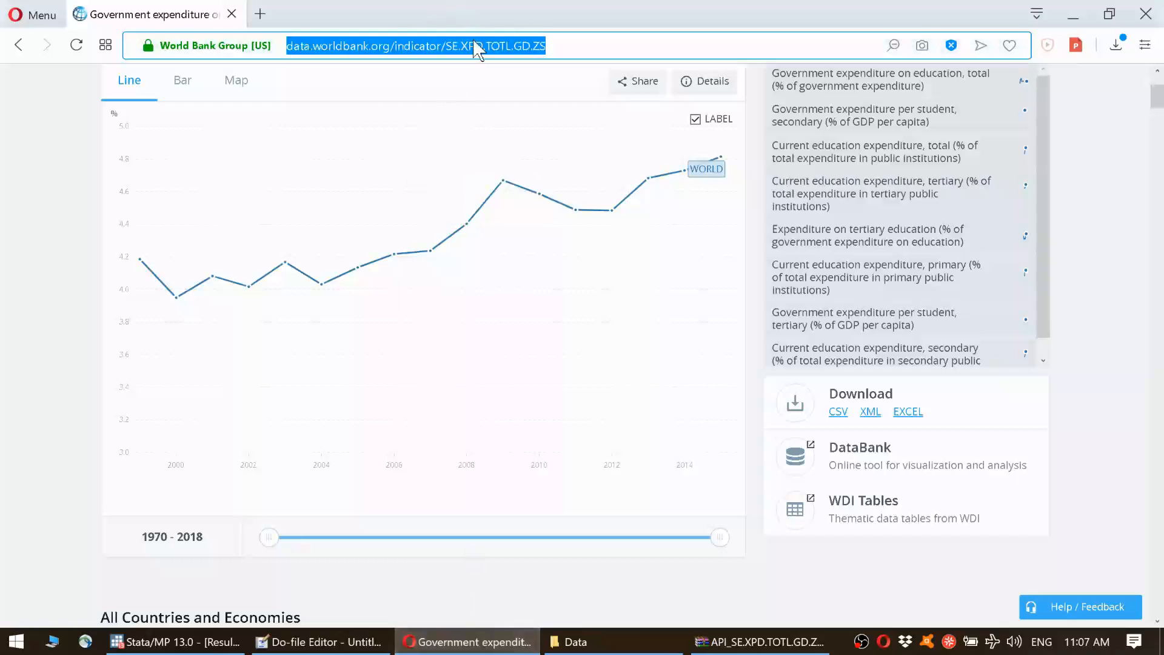
Close the WinRAR window holding the downloaded World Bank archive
left_click(727, 642)
right_click(727, 642)
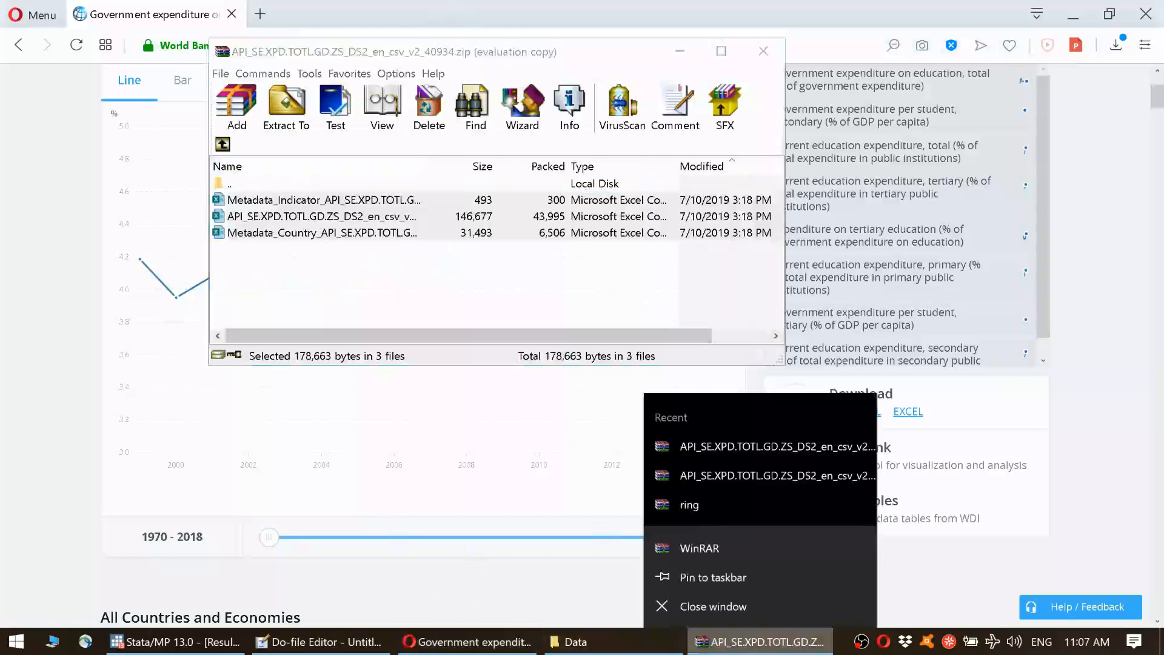
left_click(467, 641)
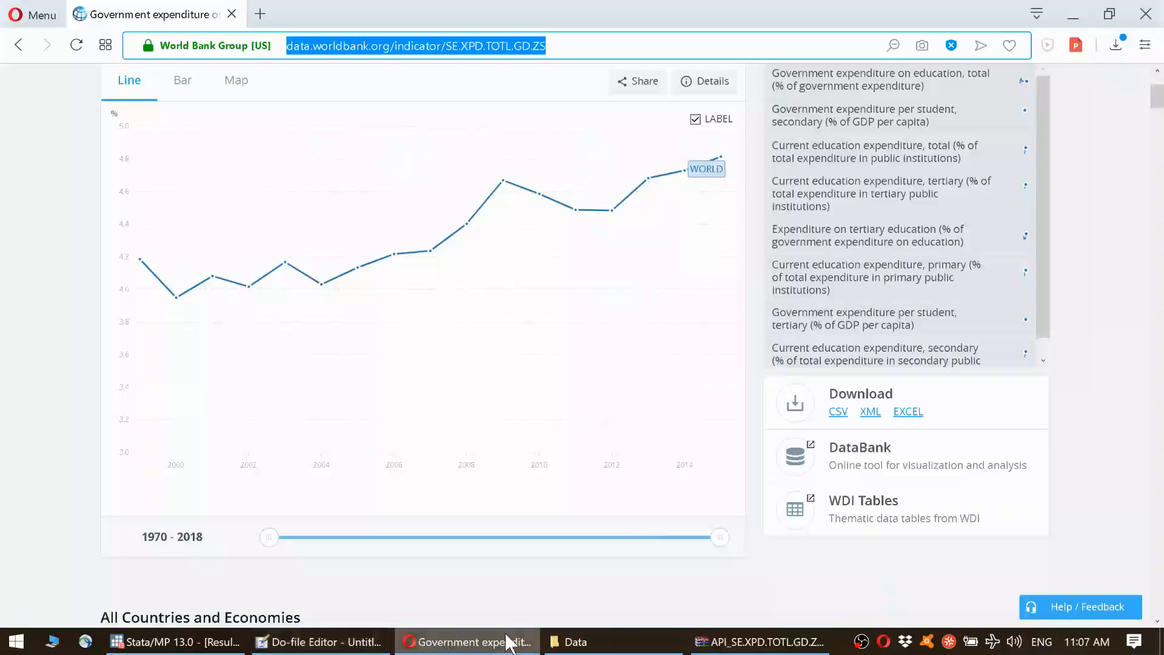
right_click(758, 641)
left_click(705, 597)
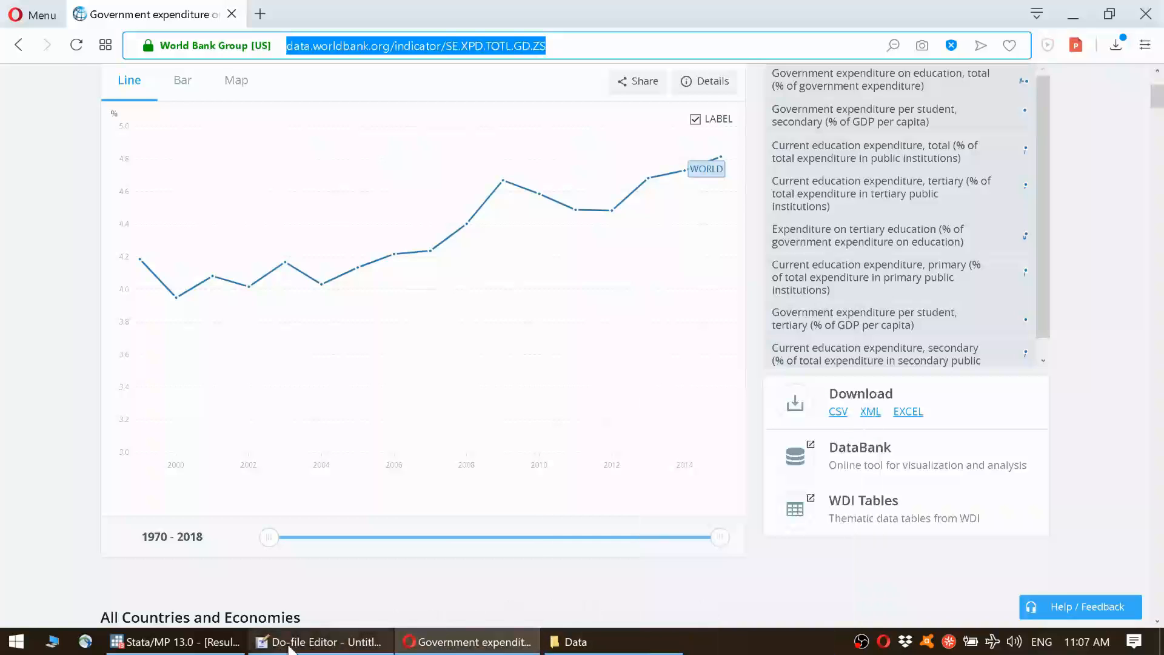
Return to the do-file and add the comment "*obtained csv data form" followed by the copied World Bank address
left_click(290, 644)
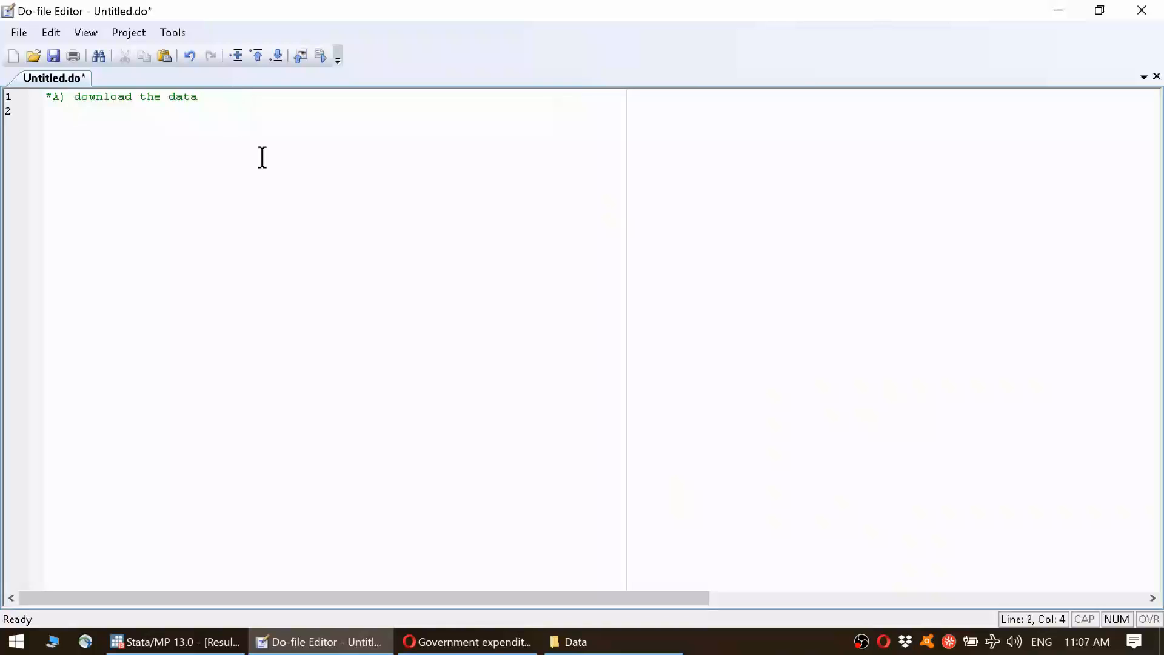
type("*obtained csv data form")
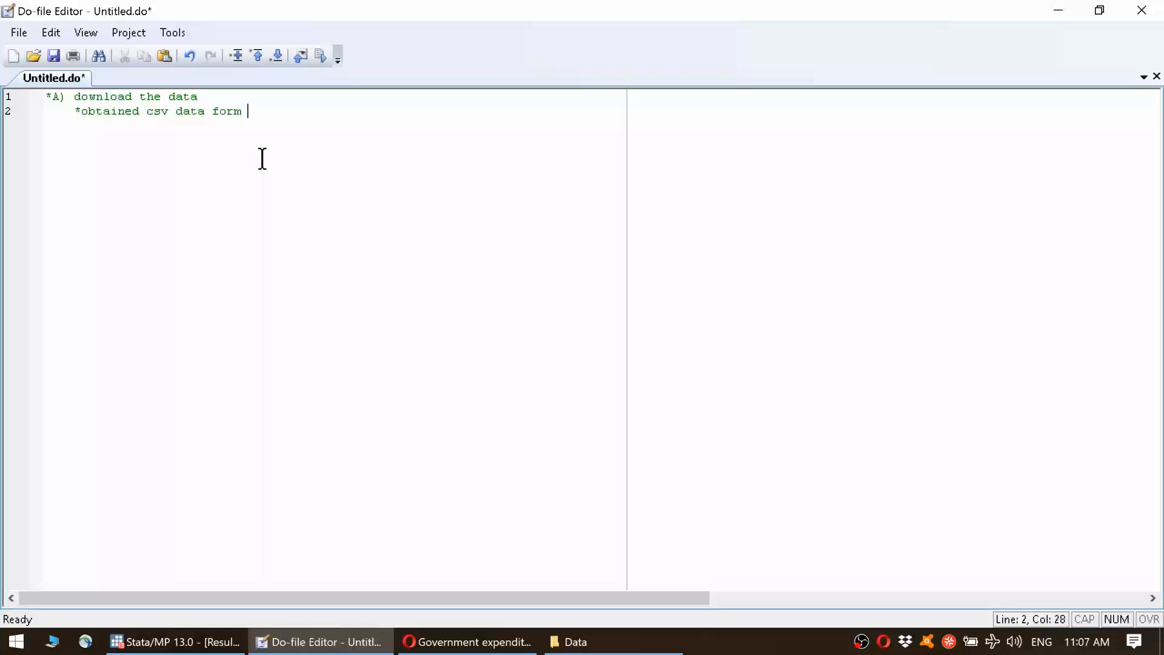
key("ctrl+v")
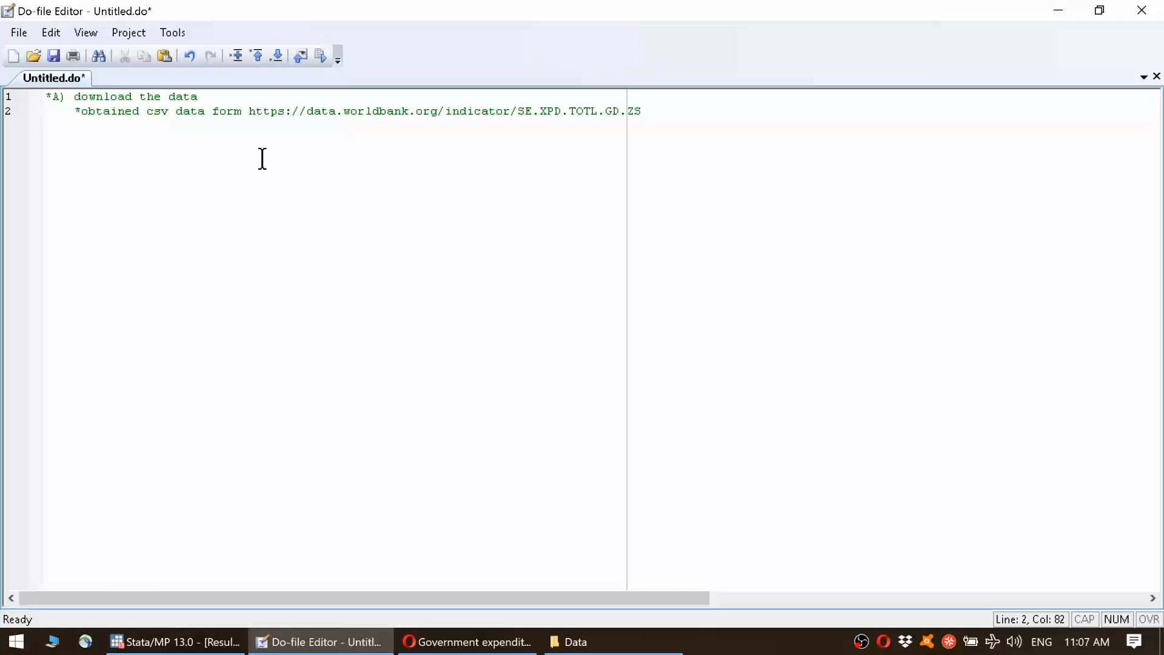
Correct "form" to "from" in the data source comment and leave a blank line before a new one
double_click(226, 112)
type("from")
key("Return")
key("Return")
Save the do-file as "education" in the Youtube folder
left_click(19, 32)
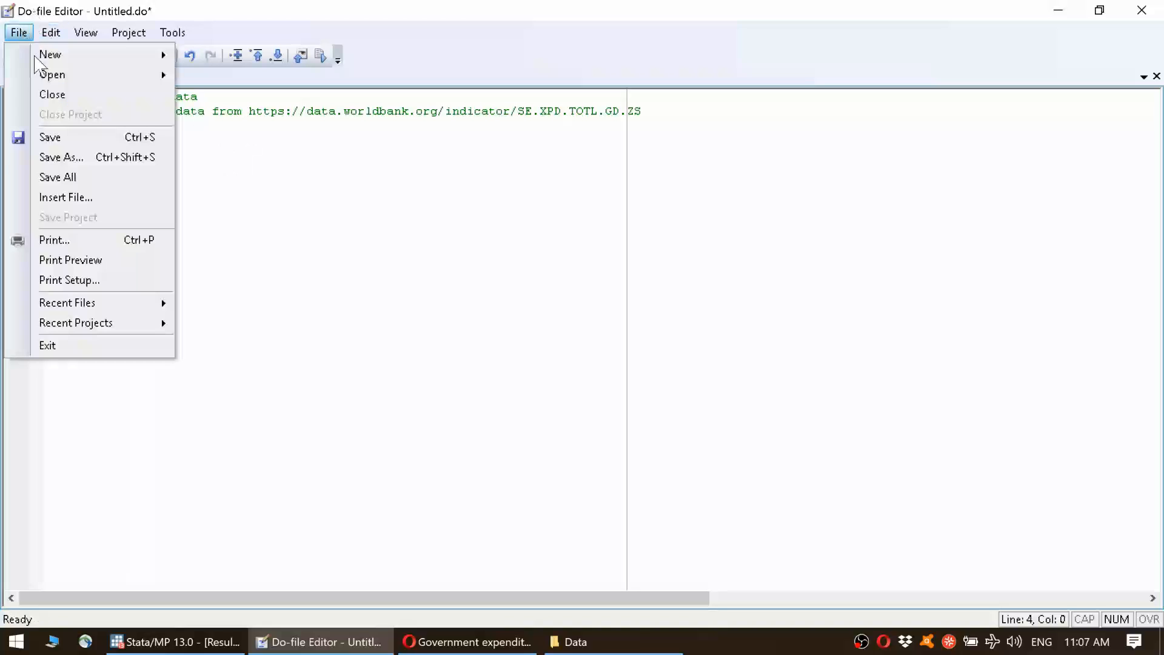
left_click(74, 159)
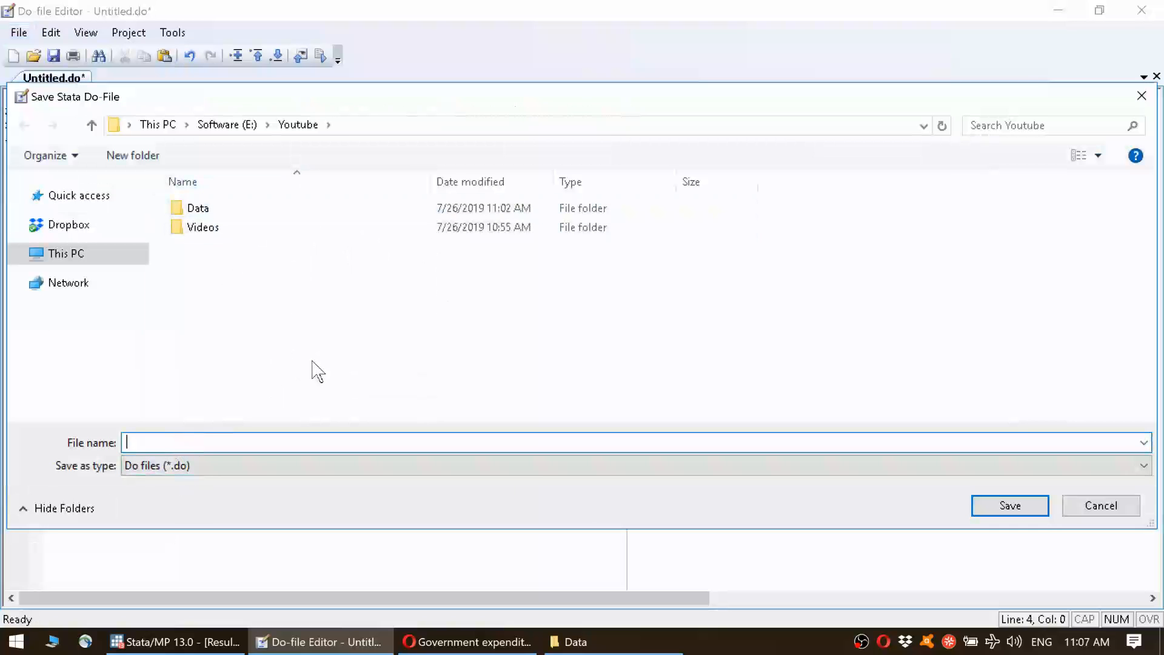
type("wo")
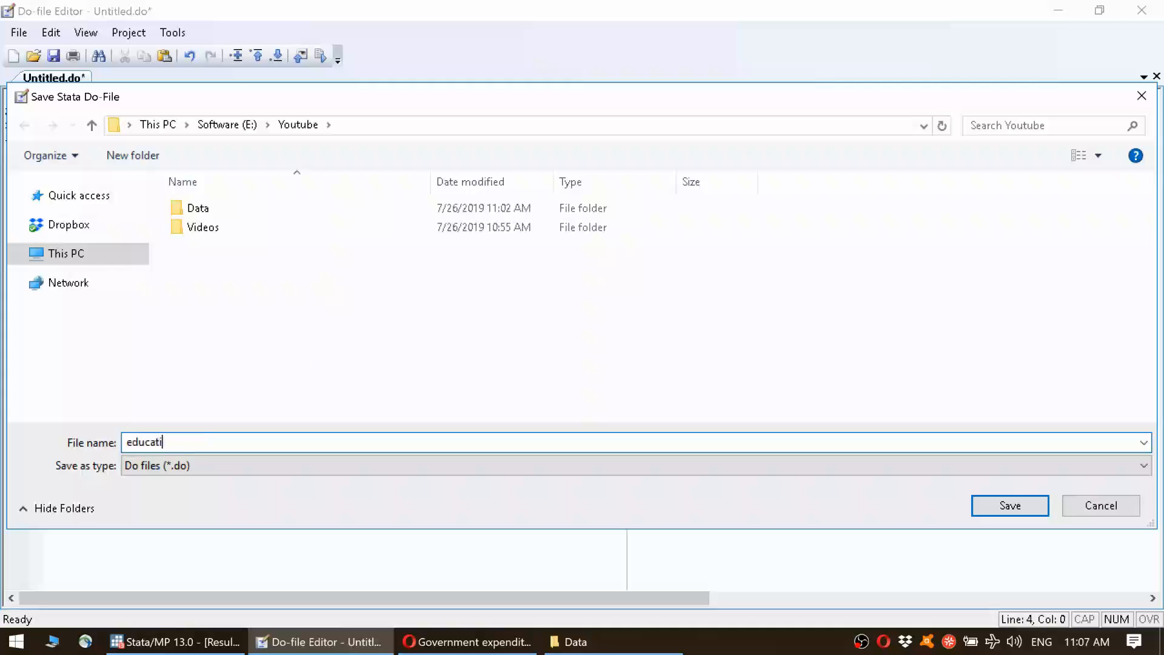
left_click(1024, 516)
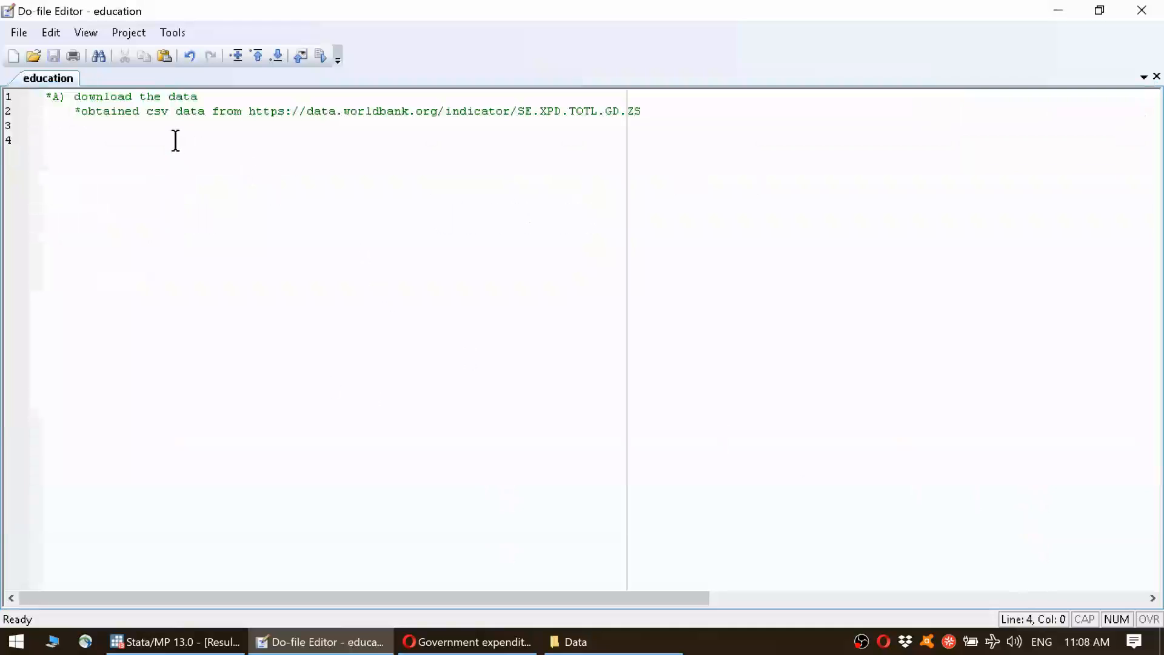
Add the comment heading "*B) import the data" on line 4 and start an indented line below it
type("*")
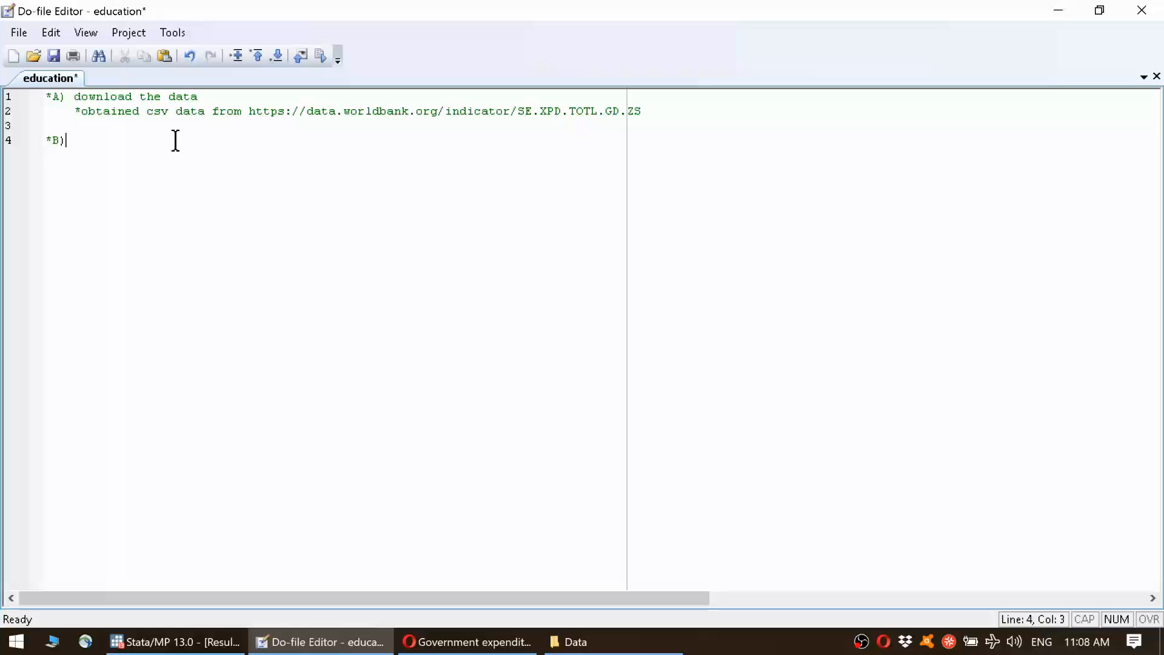
type("B) import the data")
key("Return")
key("Tab")
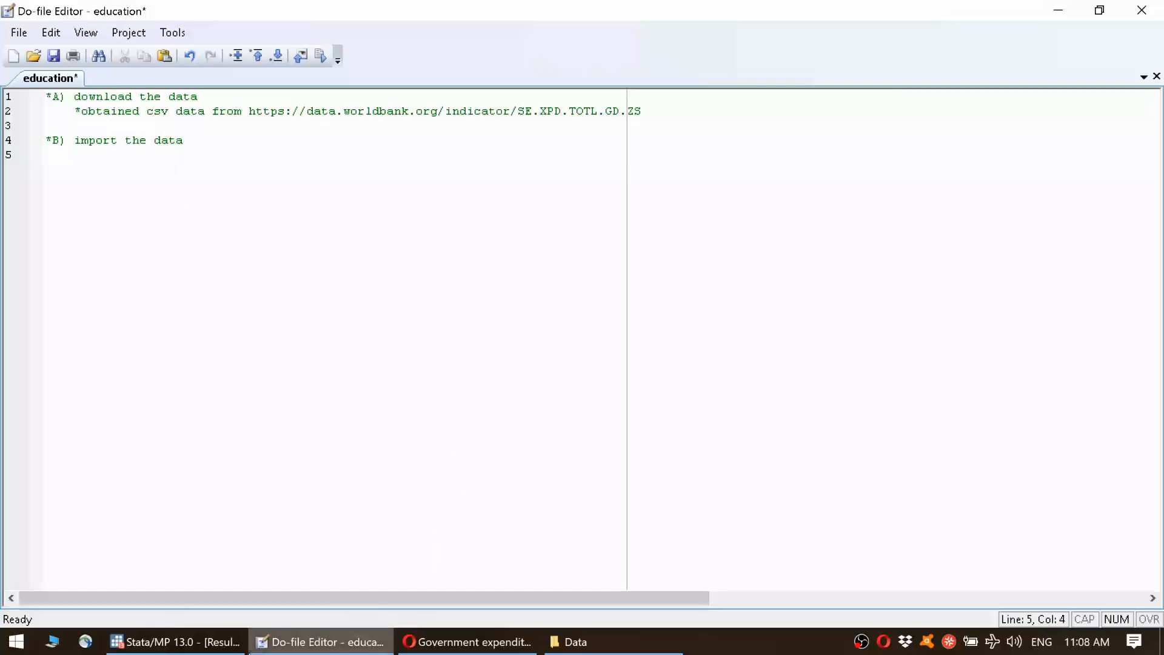
Move the earlier import delimited command from Stata's command history under heading B, add the ", clear" option, and append two new lines
left_click(200, 641)
key("Page_Up")
key("Page_Up")
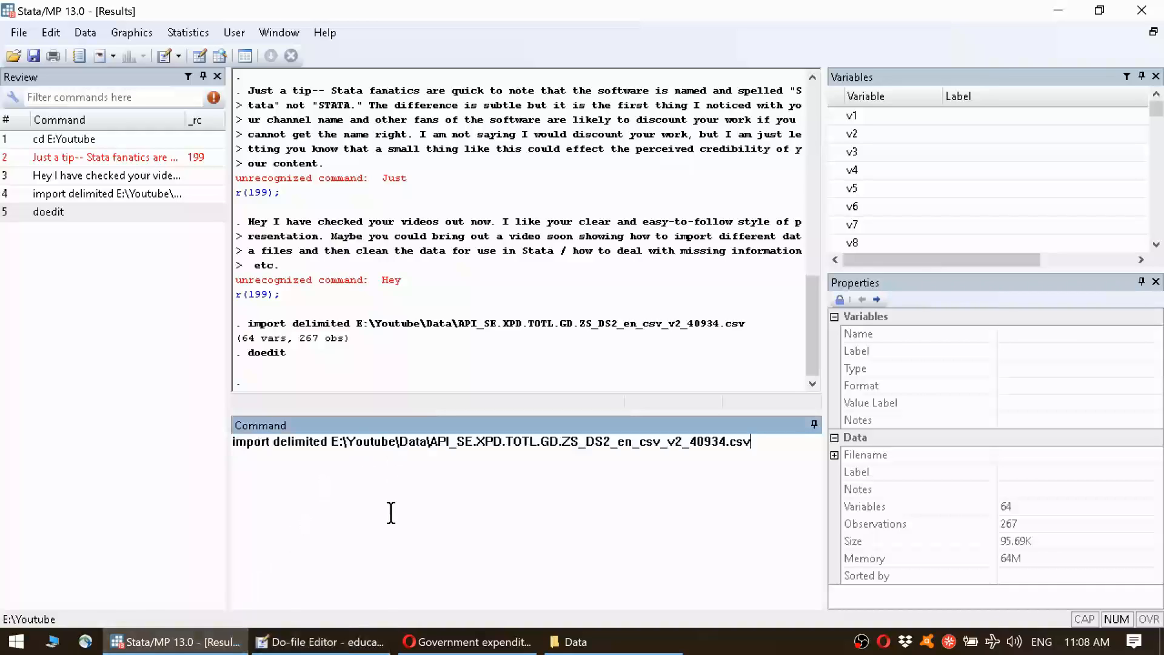
key("ctrl+a")
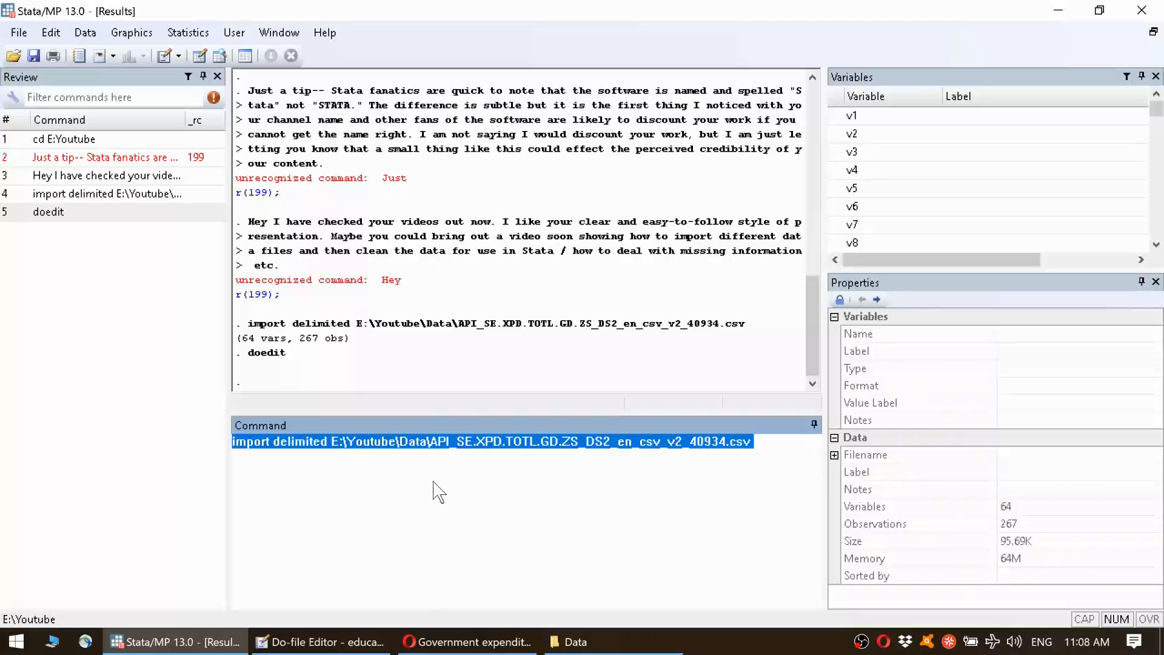
key("ctrl+x")
key("alt+Tab")
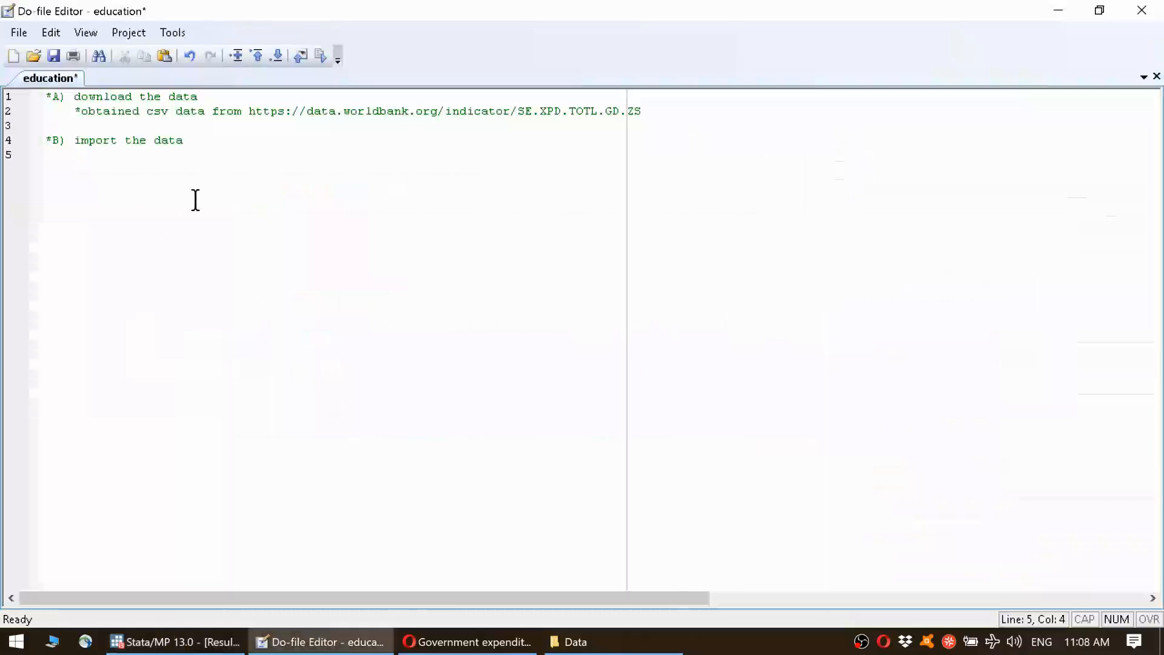
key("ctrl+v")
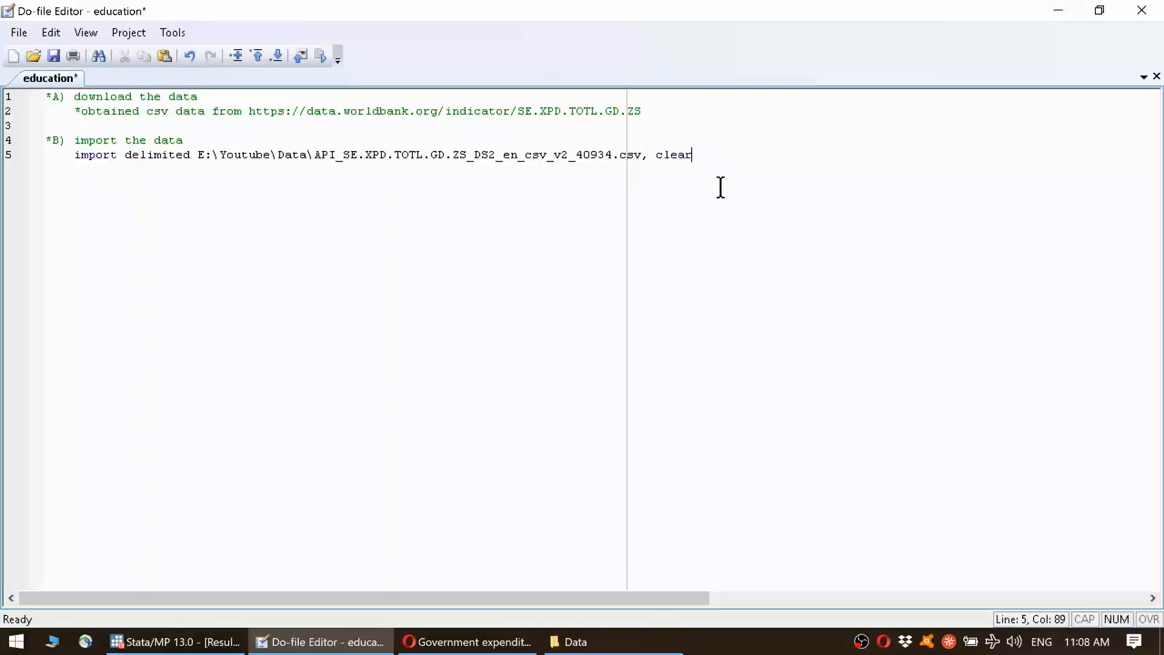
left_click(209, 141)
key("Return")
key("Return")
Review the comment headings, the indented source comment and the import command line in the do-file
left_click_drag(184, 141, 46, 97)
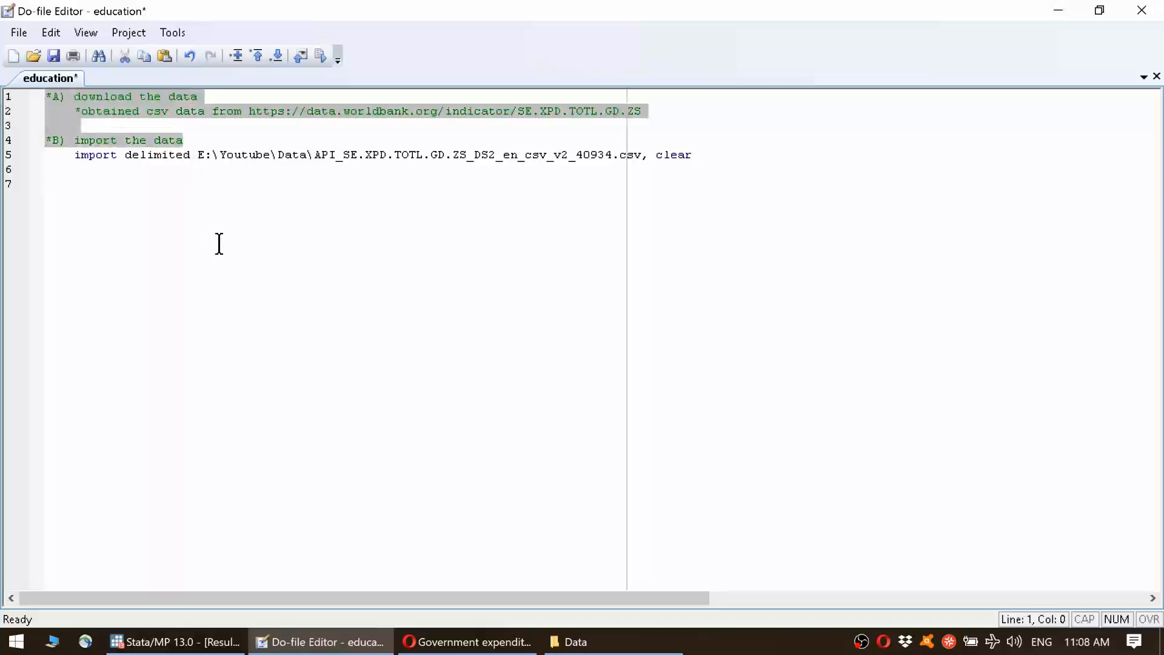
left_click(46, 98)
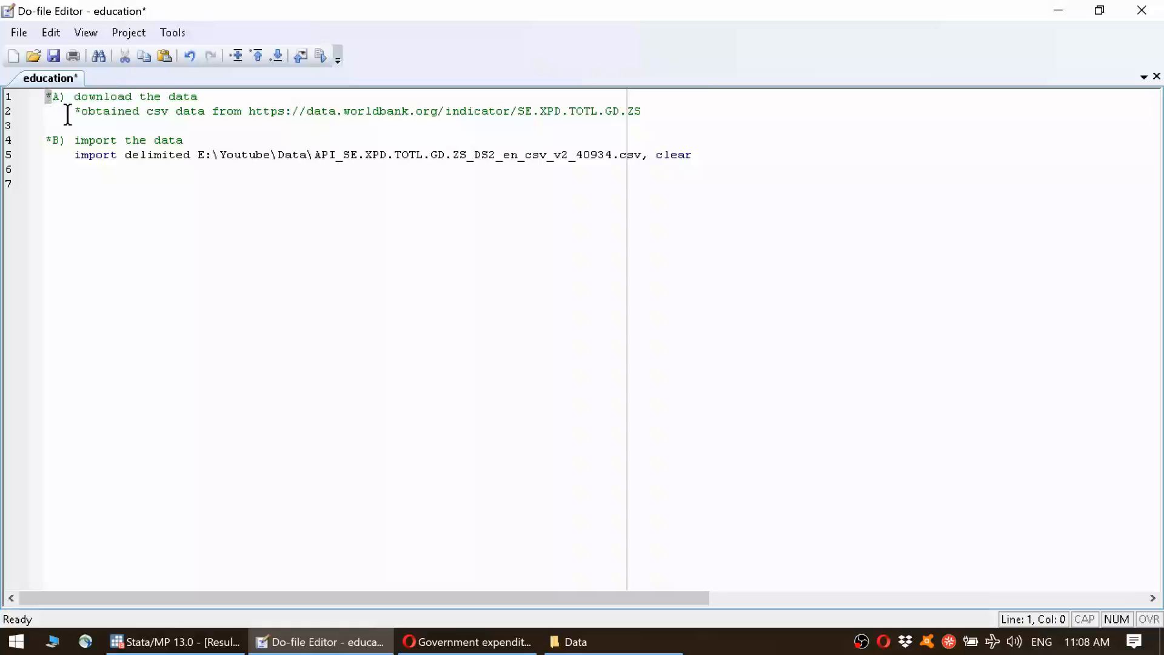
left_click(72, 112)
left_click(51, 141)
left_click(45, 140)
left_click(73, 155)
left_click_drag(73, 155, 727, 159)
left_click(107, 145)
left_click_drag(72, 160, 745, 156)
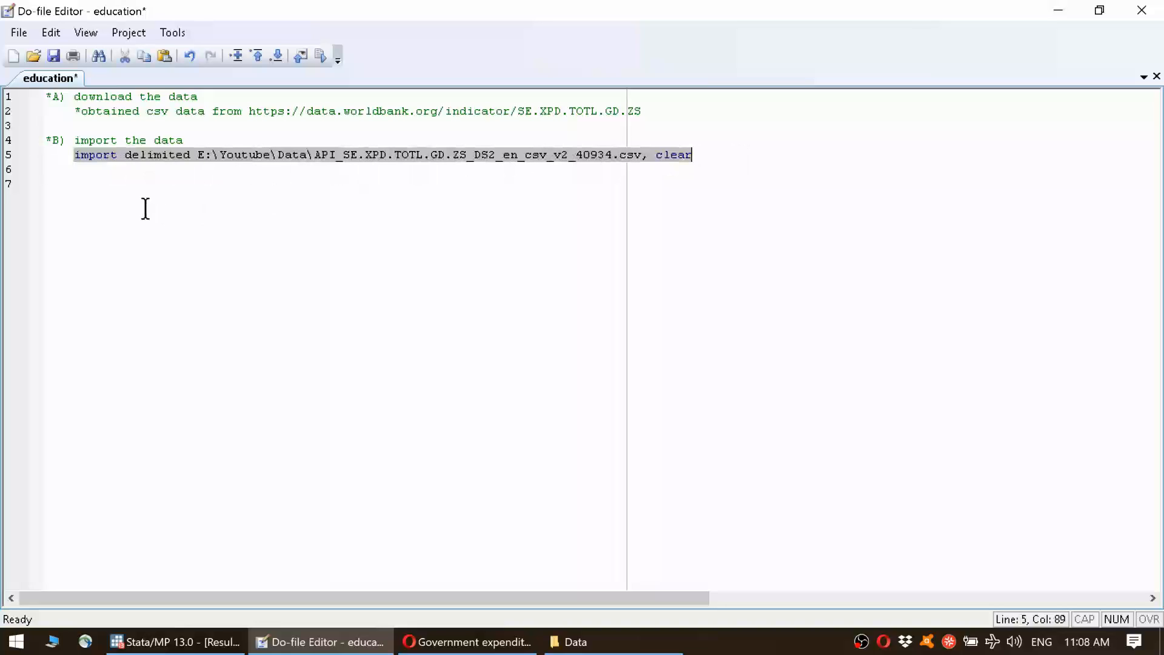
Examine the parts of the import command: import delimited, the CSV file path, the comma and the clear option
left_click(105, 177)
left_click_drag(82, 155, 161, 148)
left_click(133, 154)
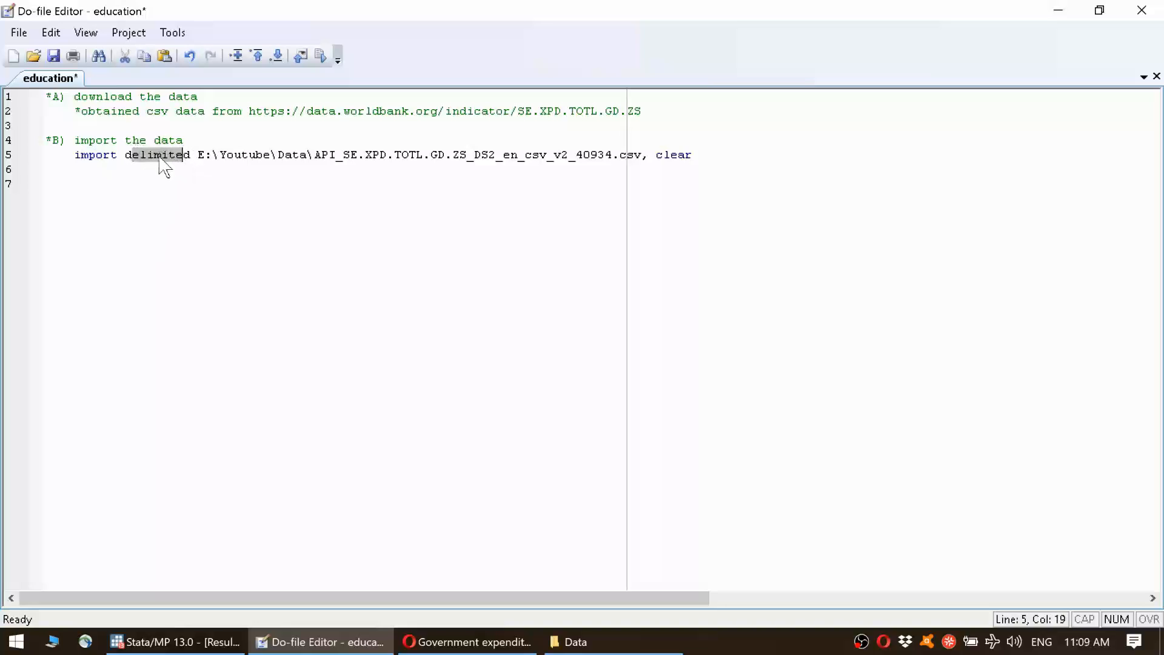
double_click(162, 155)
left_click_drag(204, 155, 642, 156)
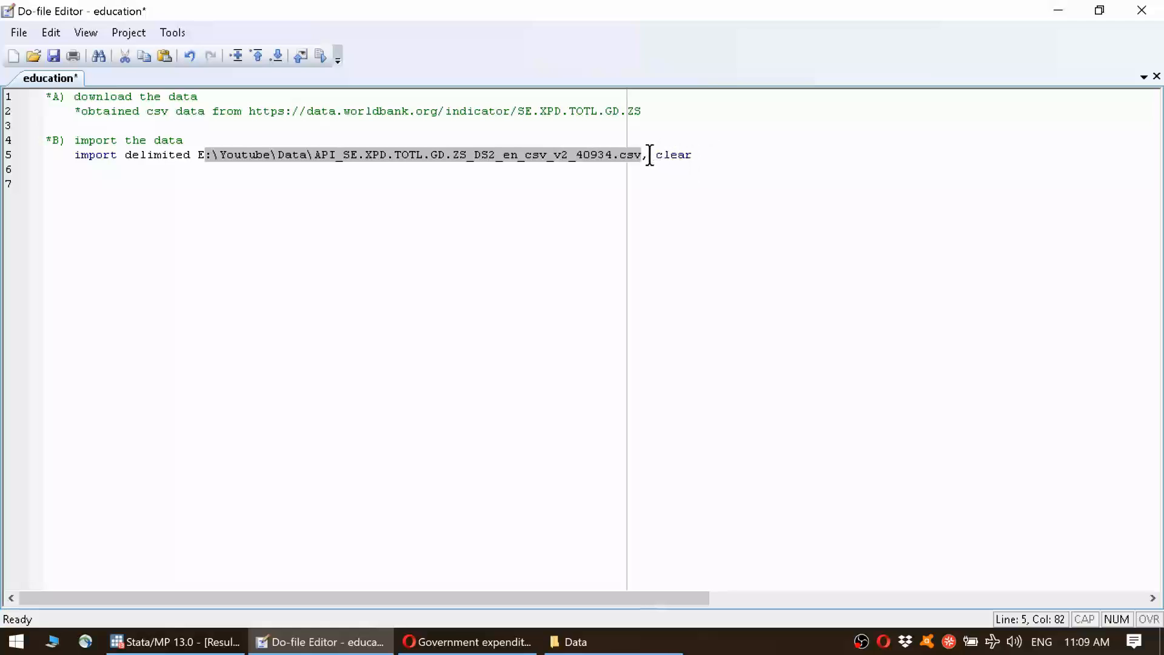
left_click(649, 156)
mouse_move(646, 156)
left_mouse_down()
mouse_move(691, 156)
mouse_move(656, 156)
left_mouse_up()
left_click(708, 157)
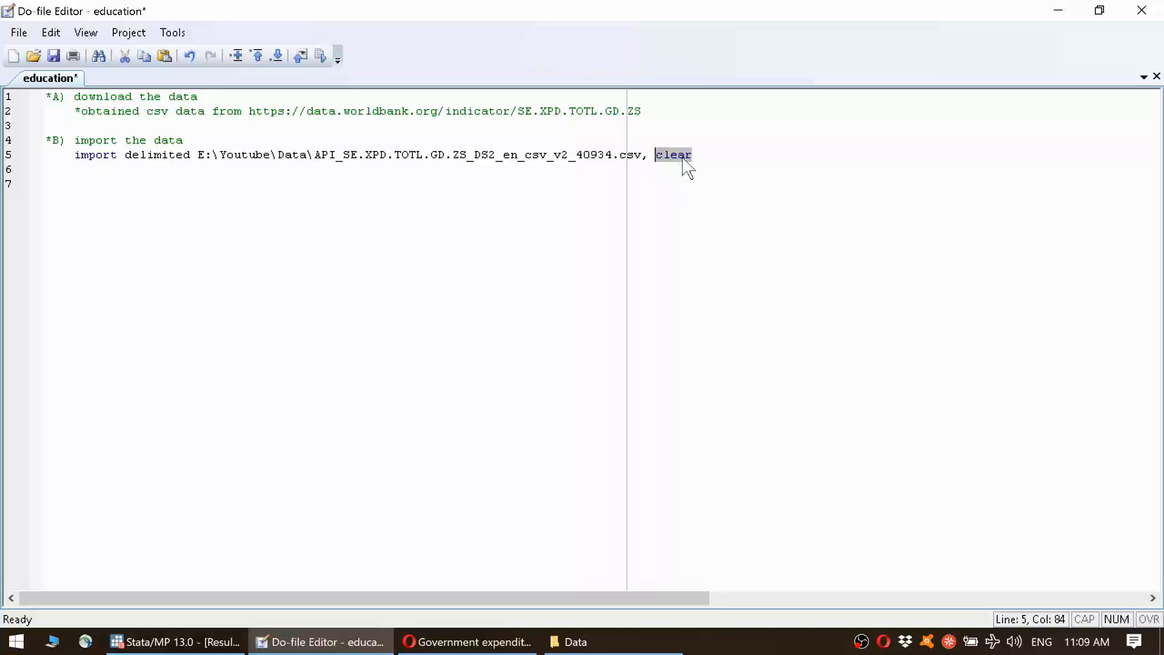
left_click(349, 201)
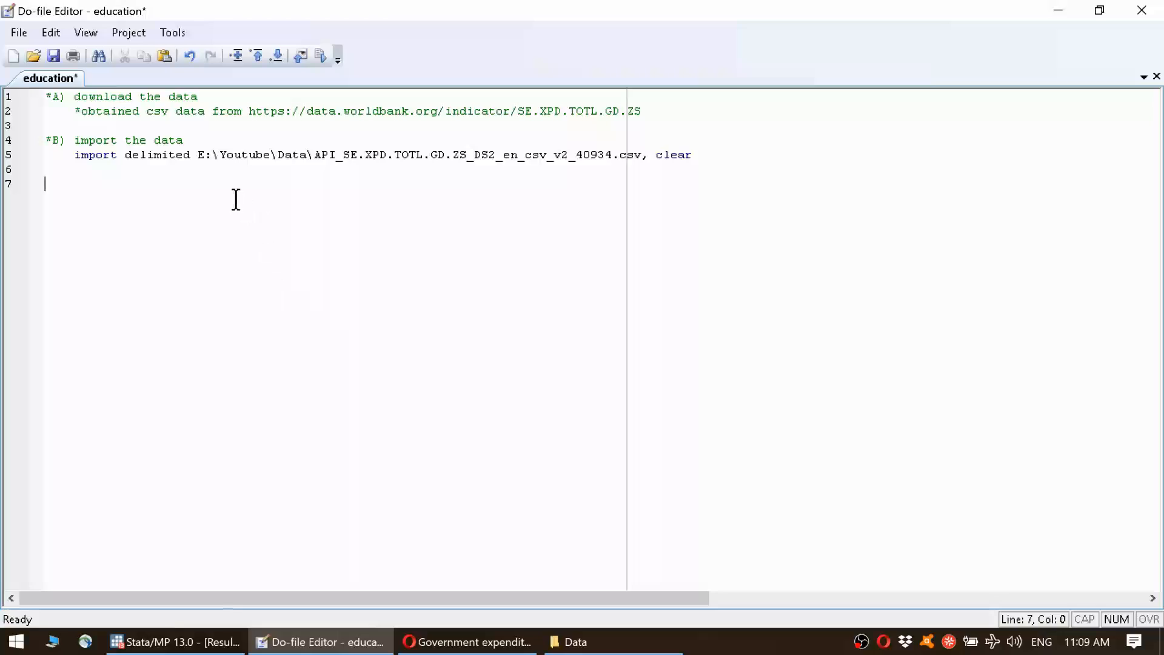
Run the whole do-file and open the imported dataset in the data browser with the br command
key("ctrl+a")
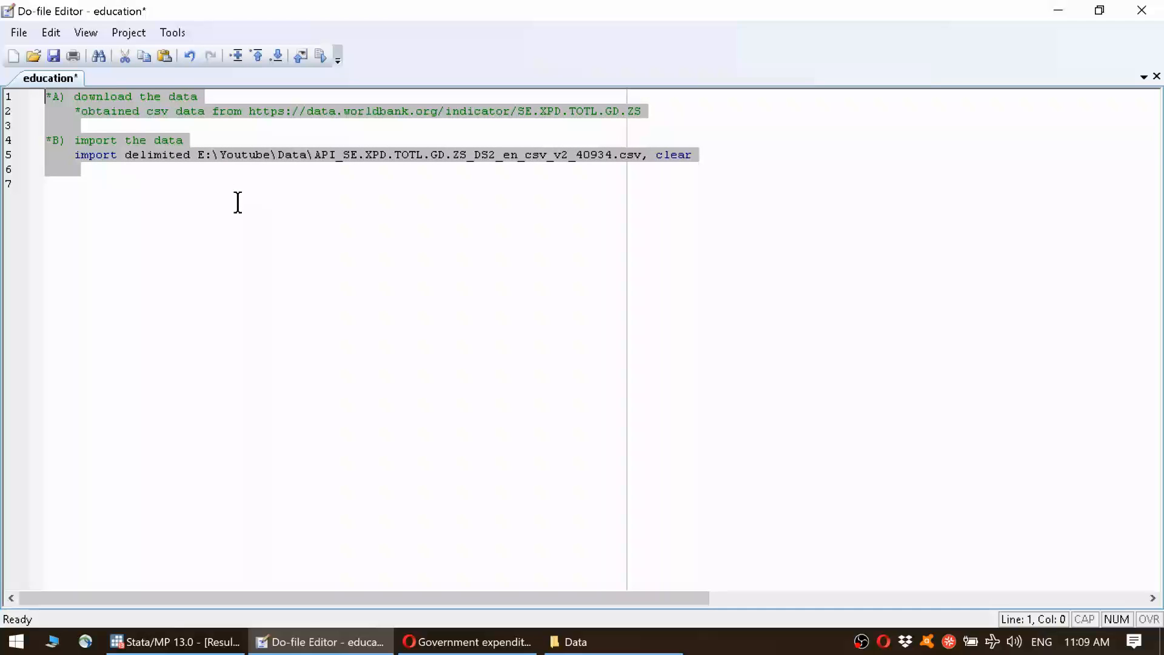
key("ctrl+d")
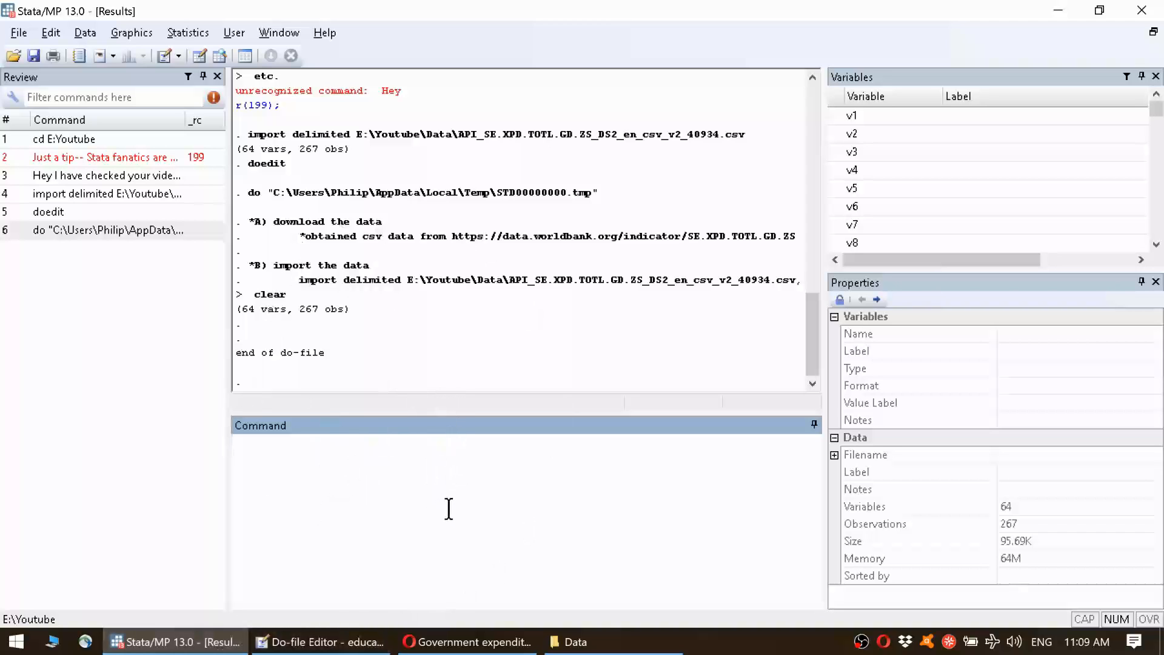
type("br")
key("Return")
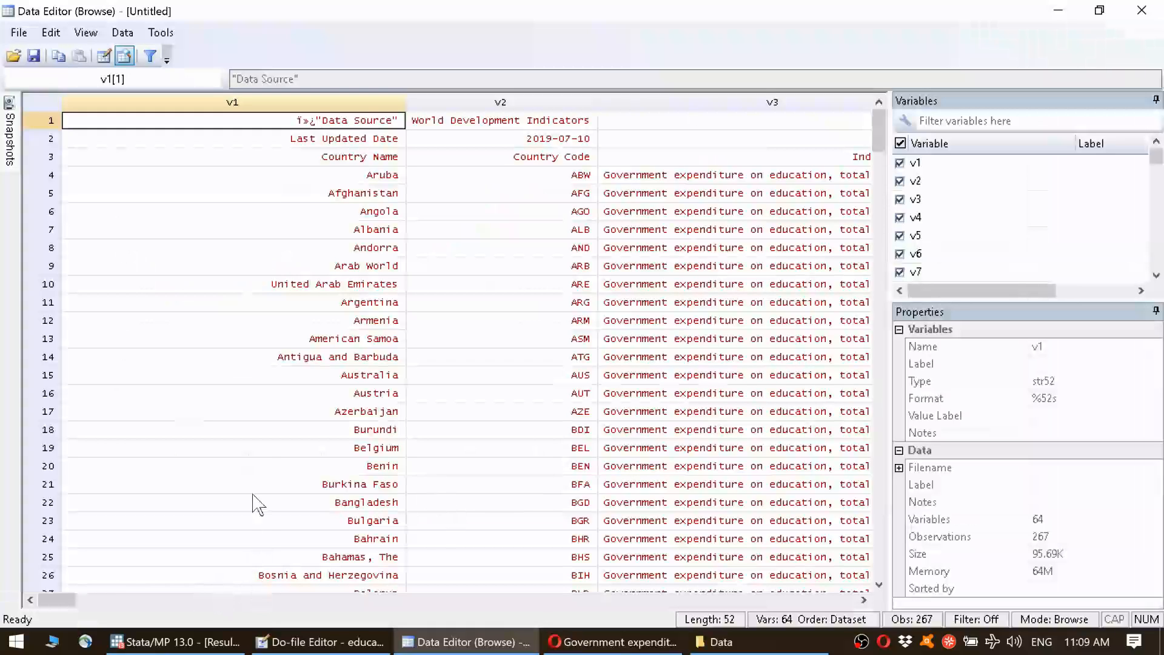
Examine the top rows of the imported dataset and scan the first row across the variables and back to v1
key("Down")
key("Down")
key("Up")
key("Up")
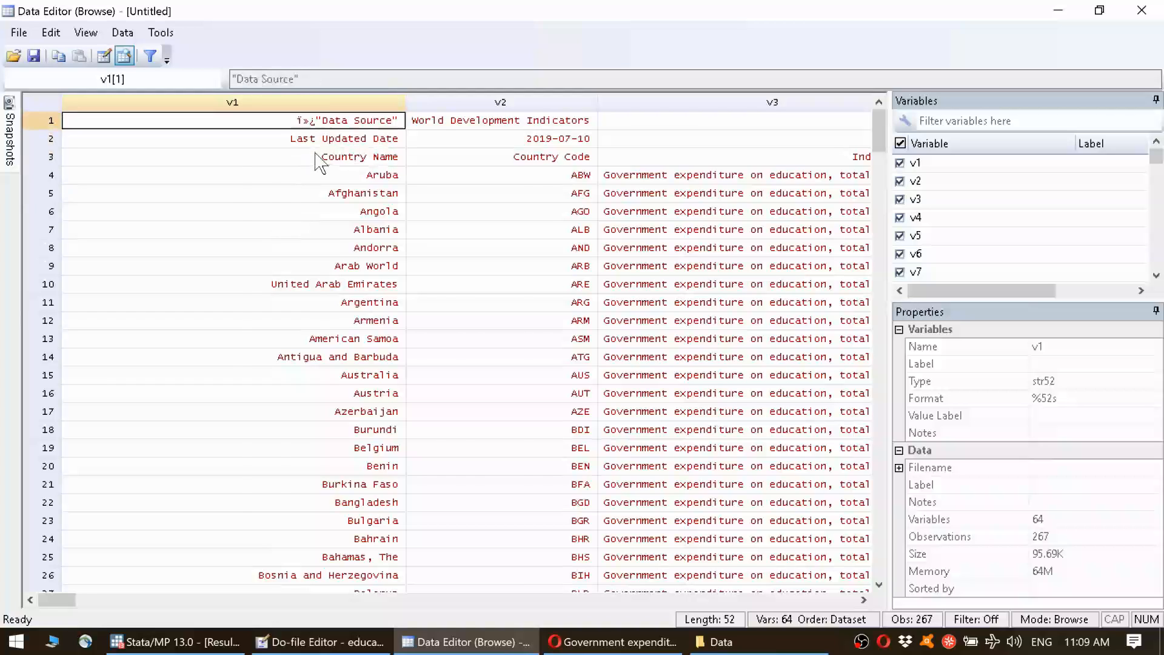
key("Right")
key("Right")
key("Right")
key("Right")
key("Right")
key("Right")
key("Right")
key("Right")
key("Right")
key("Right")
key("Right")
key("Right")
key("Right")
key("Right")
key("Right")
key("Right")
key("Right")
key("Right")
key("Right")
key("Right")
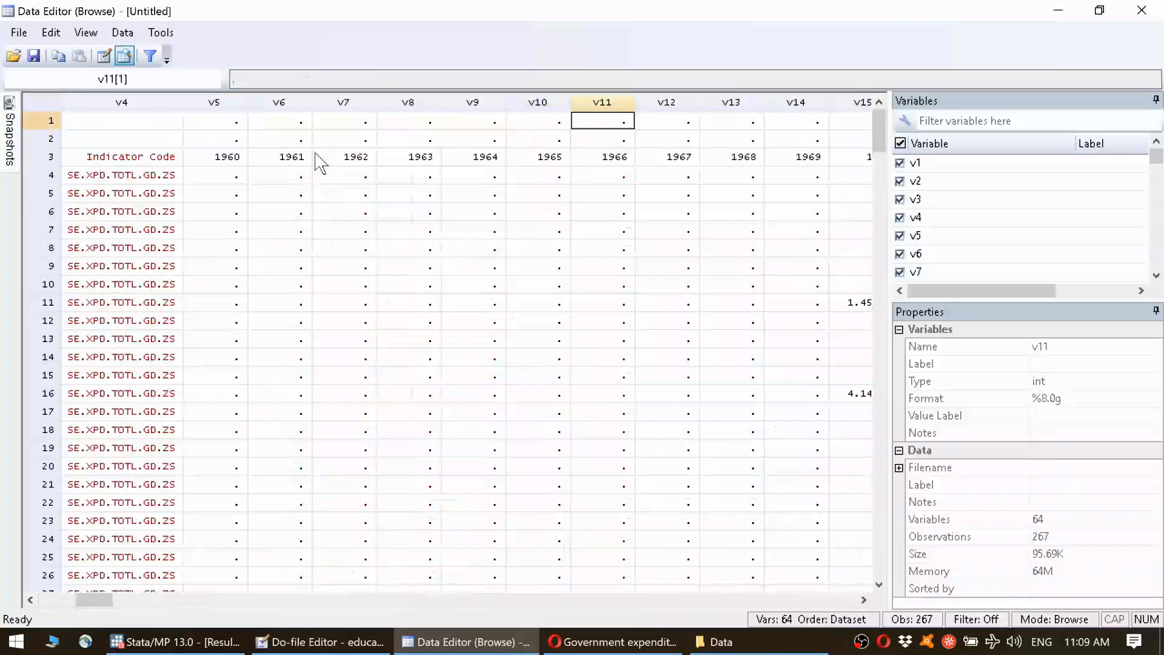
key("Left")
key("Left")
key("Left")
key("Left")
key("Left")
key("Left")
key("Left")
key("Left")
key("Left")
key("Left")
key("Left")
key("Left")
key("Left")
key("Left")
key("Left")
key("Left")
key("Left")
key("Left")
key("Left")
key("Left")
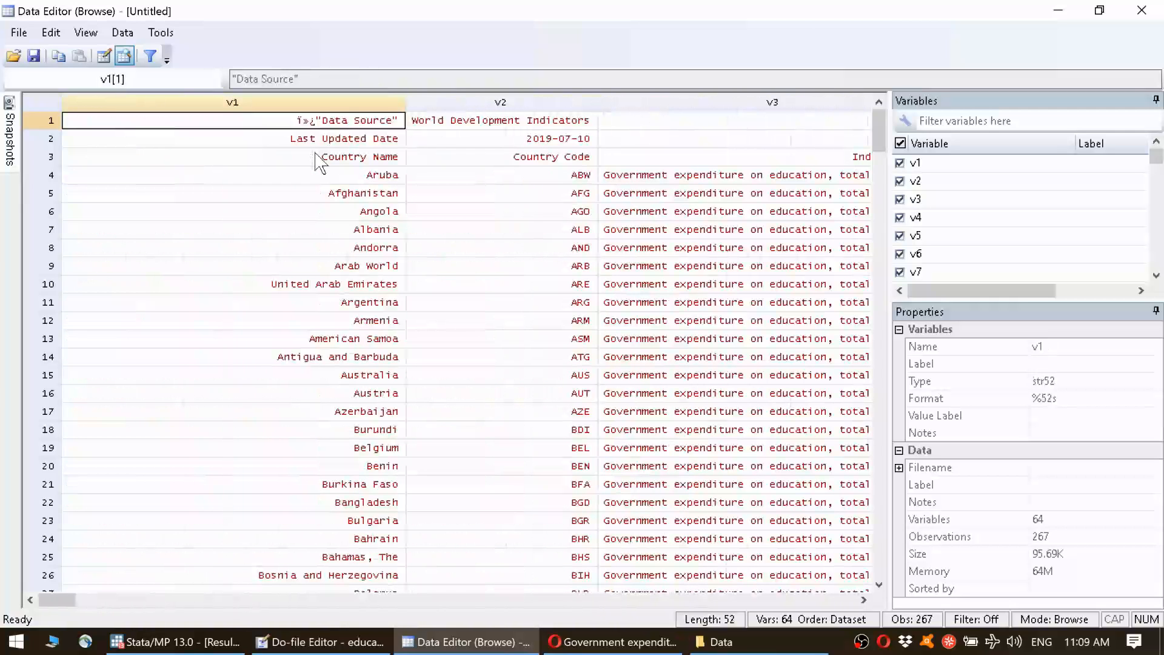
Examine the source and update-date rows, the header row, and the country name, country code and indicator name columns
key("Down")
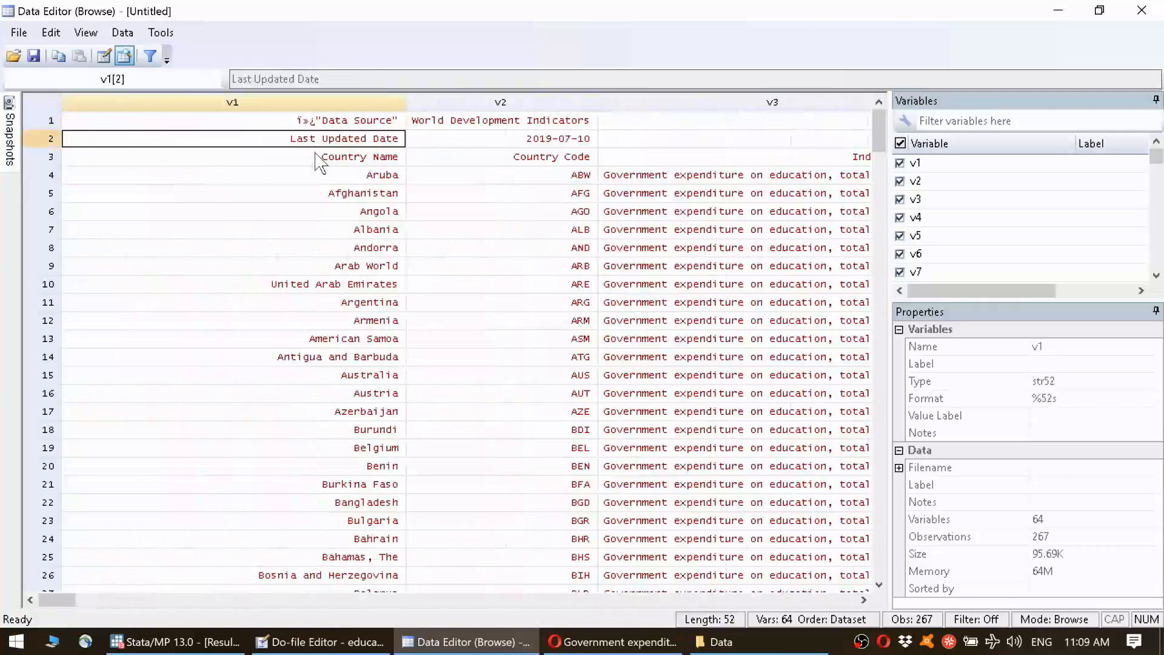
key("Up")
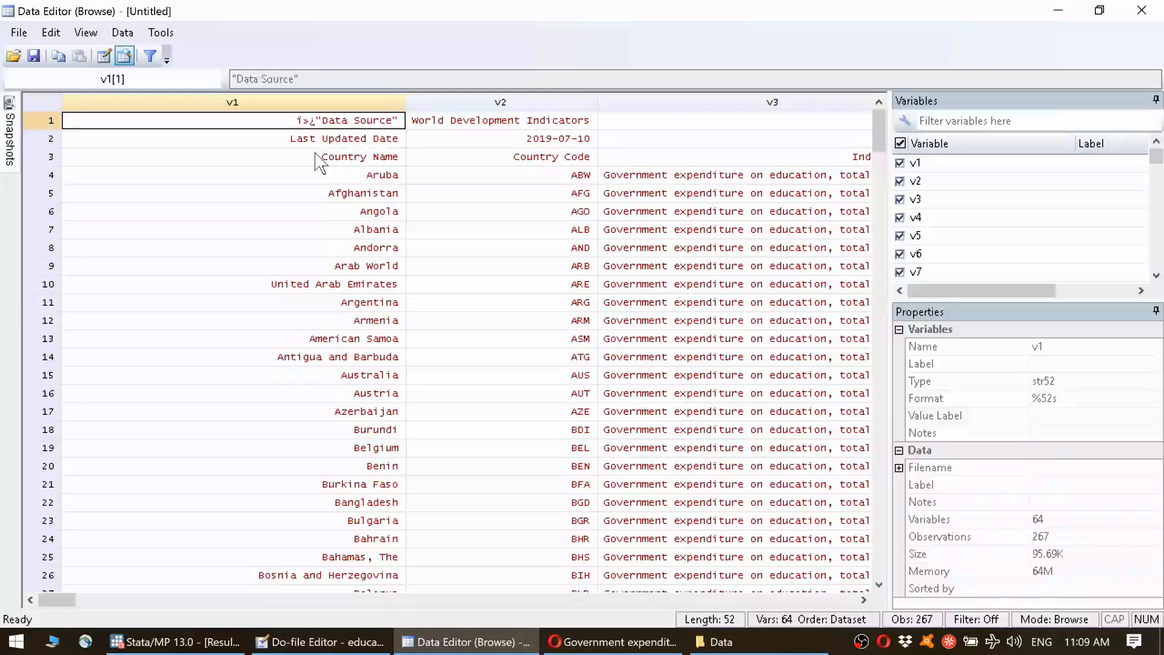
key("Down")
key("Down")
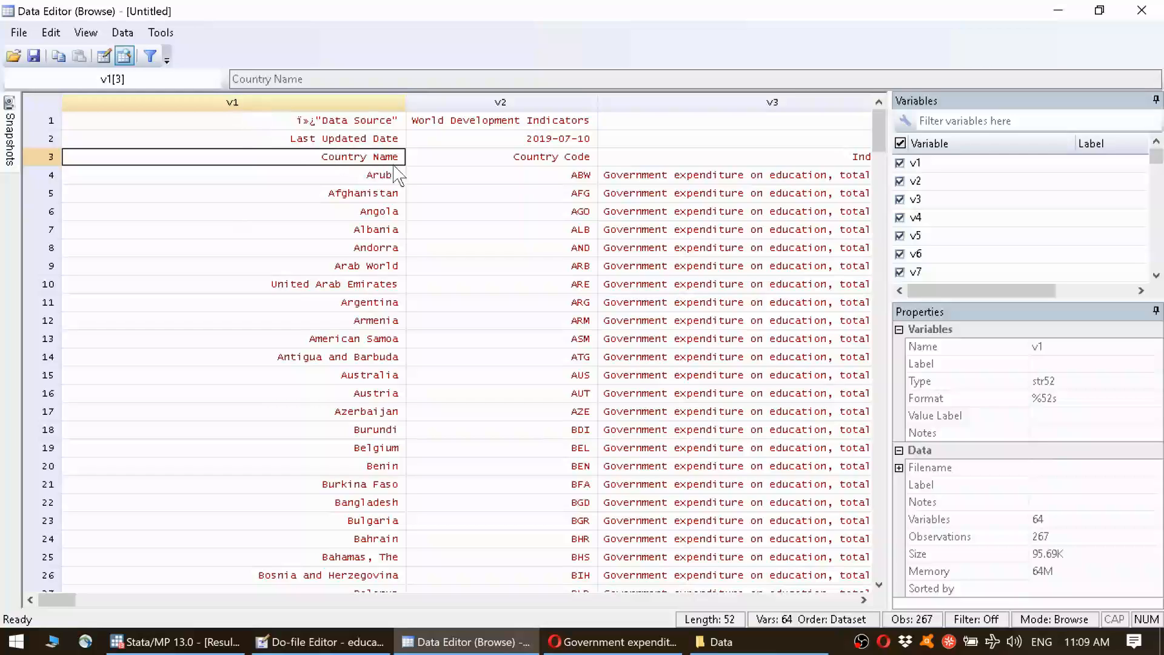
key("Right")
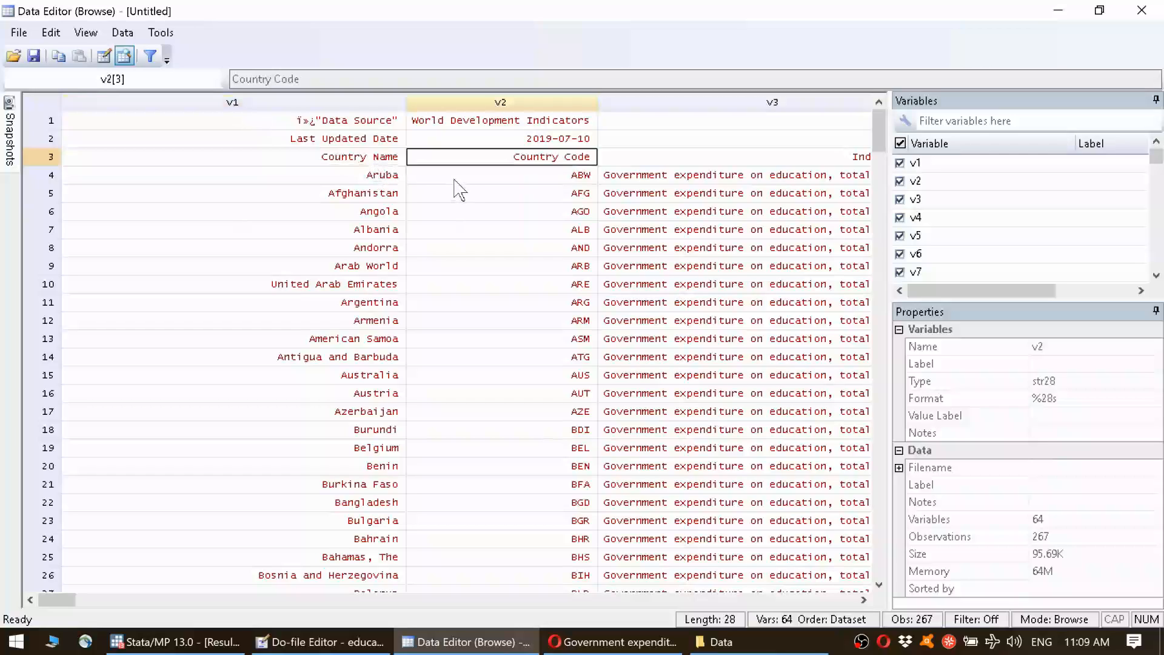
key("Down")
key("Down")
key("Down")
key("Down")
key("Down")
key("Down")
key("Down")
key("Down")
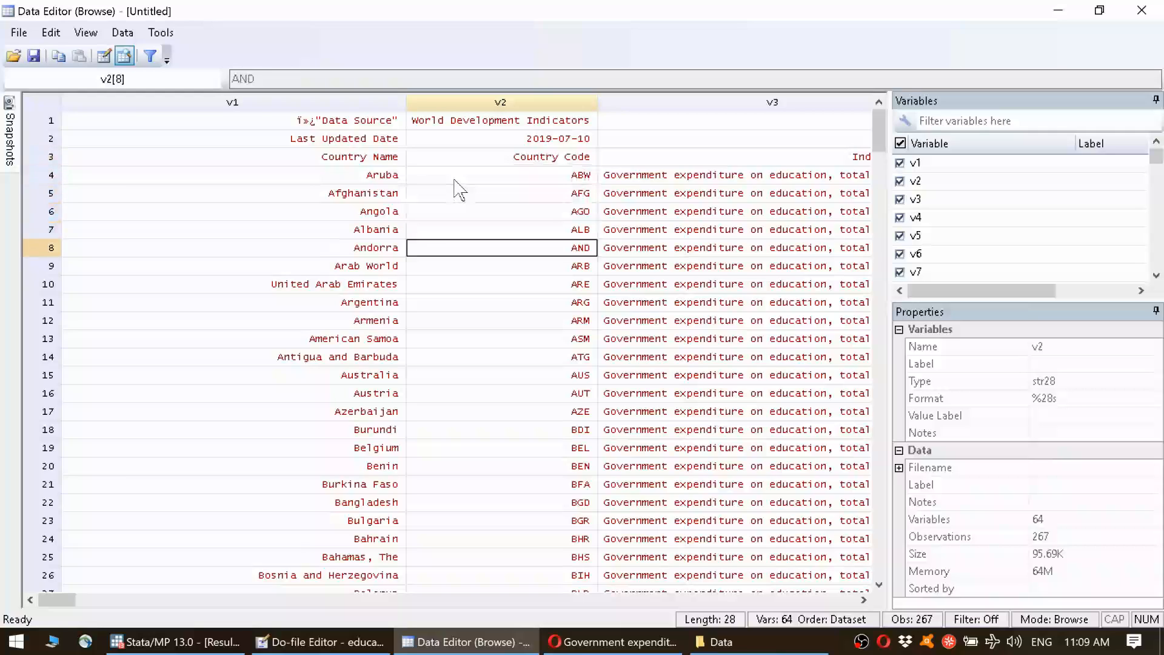
key("Left")
key("Right")
key("Up")
key("Up")
key("Up")
key("Up")
key("Up")
key("Up")
key("Up")
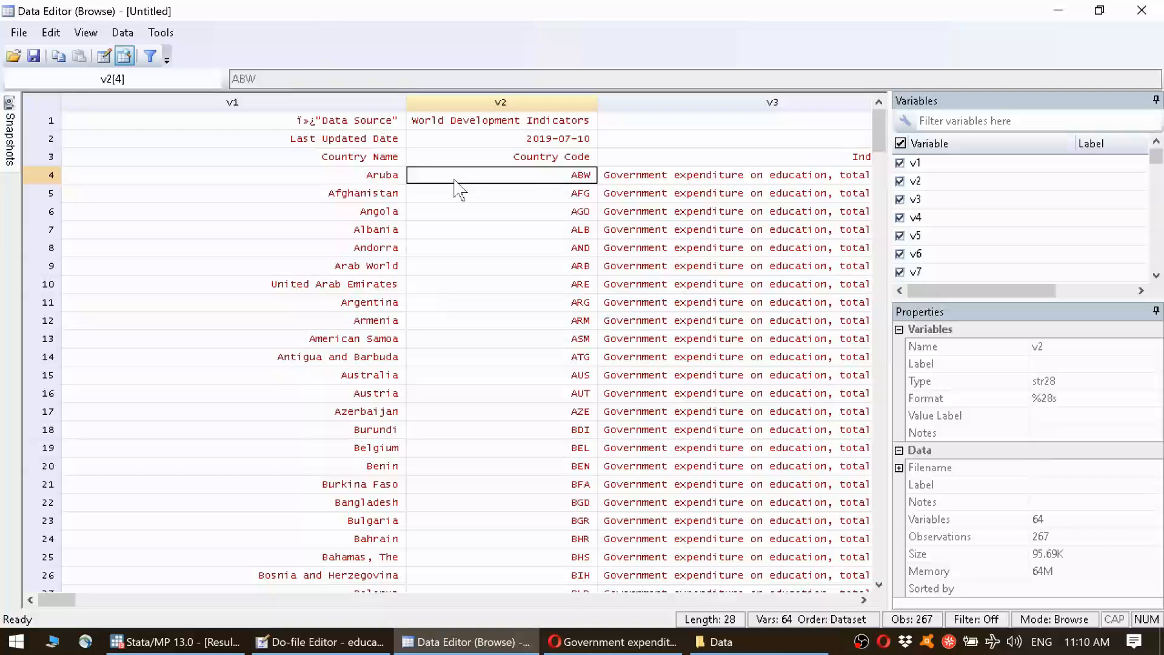
key("Right")
key("Up")
key("Down")
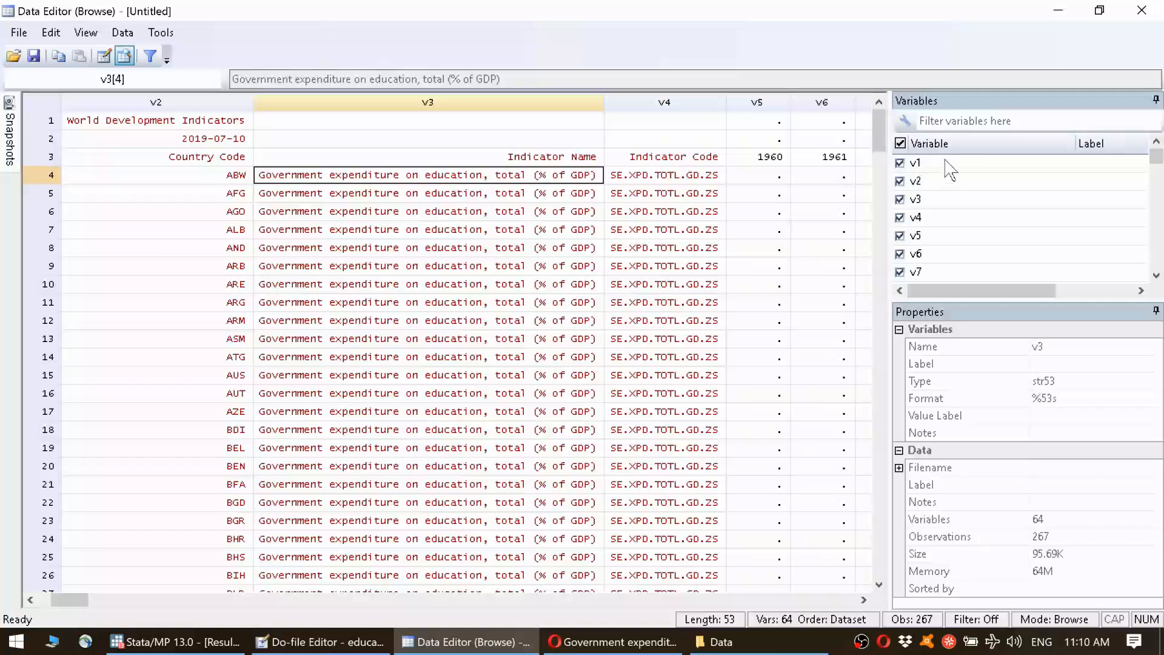
mouse_move(879, 134)
left_mouse_down()
mouse_move(898, 561)
mouse_move(877, 116)
left_mouse_up()
Examine the indicator code column and the header-row years in the columns from v5 onward
key("Right")
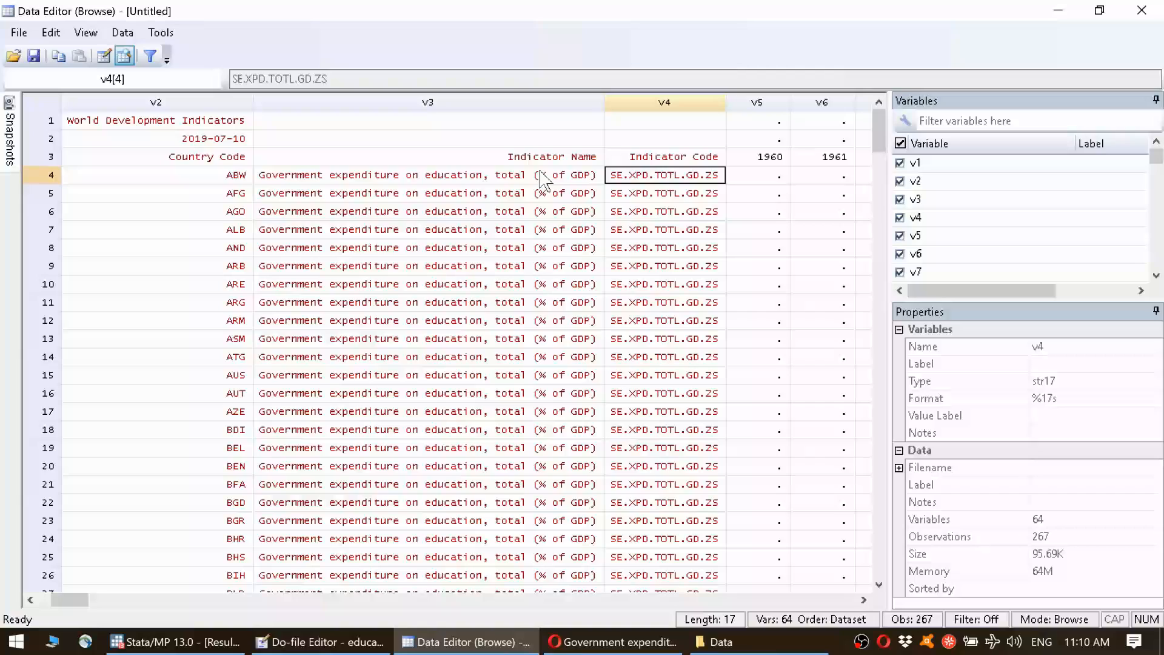
key("Right")
key("Left")
key("Right")
key("Right")
key("Right")
key("Right")
key("Right")
key("Right")
key("Right")
key("Right")
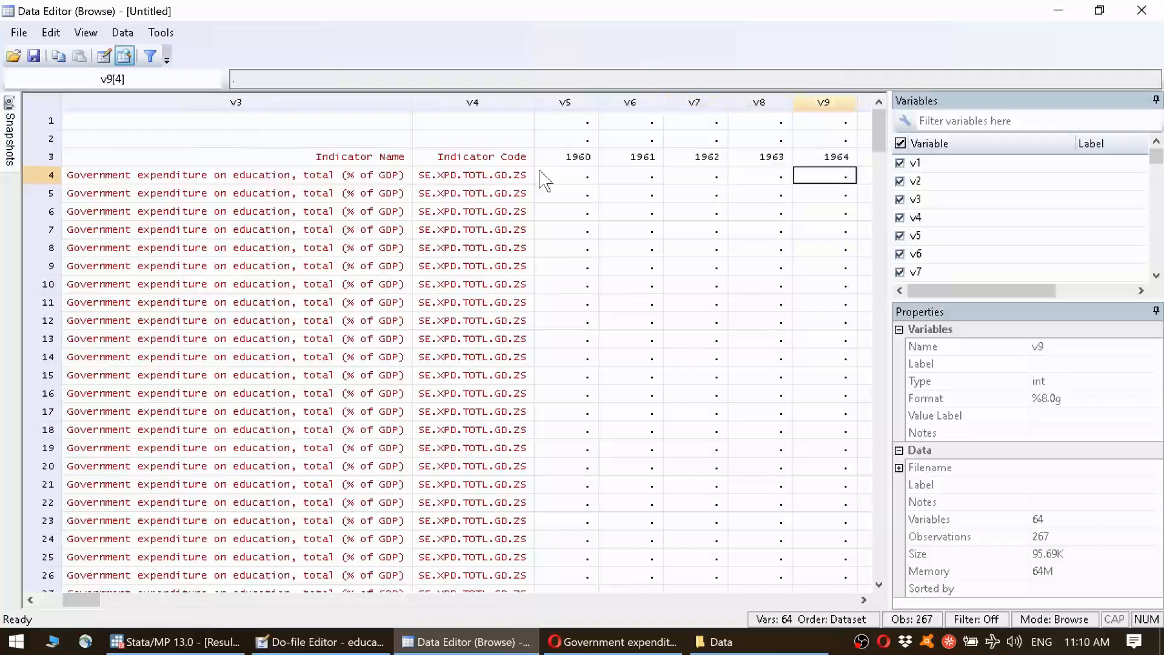
key("Up")
key("Left")
key("Left")
key("Left")
key("Left")
key("Left")
key("Left")
key("Left")
key("Right")
key("Right")
key("Right")
key("Right")
key("Right")
key("Right")
key("Right")
key("Right")
key("Right")
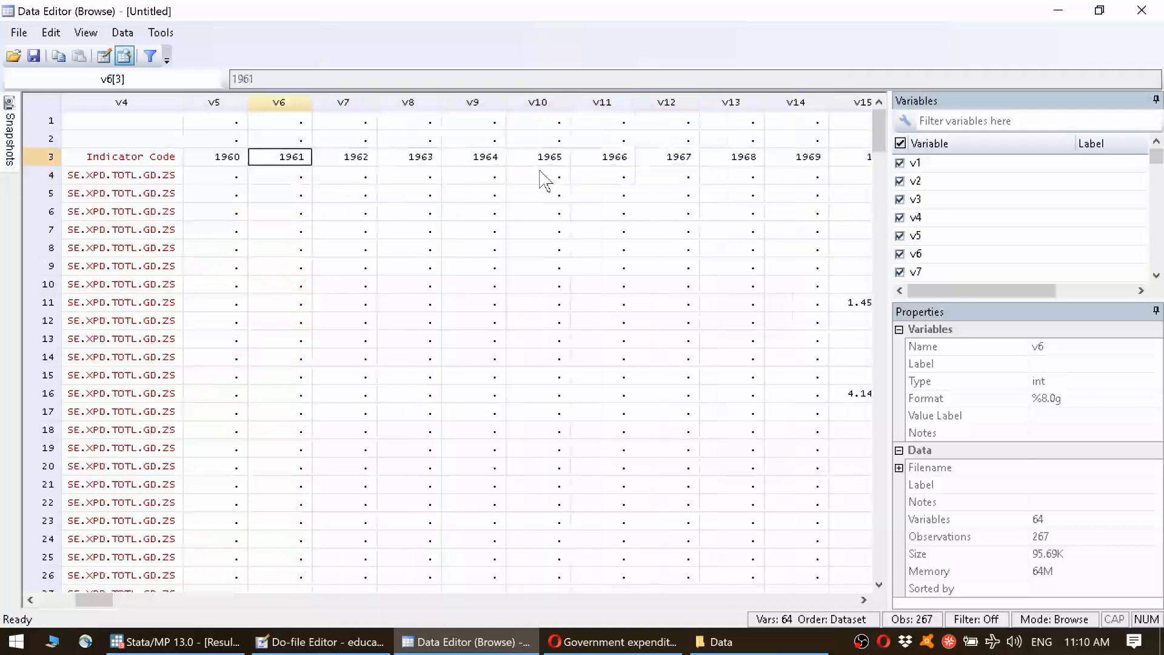
key("Left")
key("Left")
key("Left")
key("Left")
key("Left")
key("Left")
key("Left")
key("Left")
key("Left")
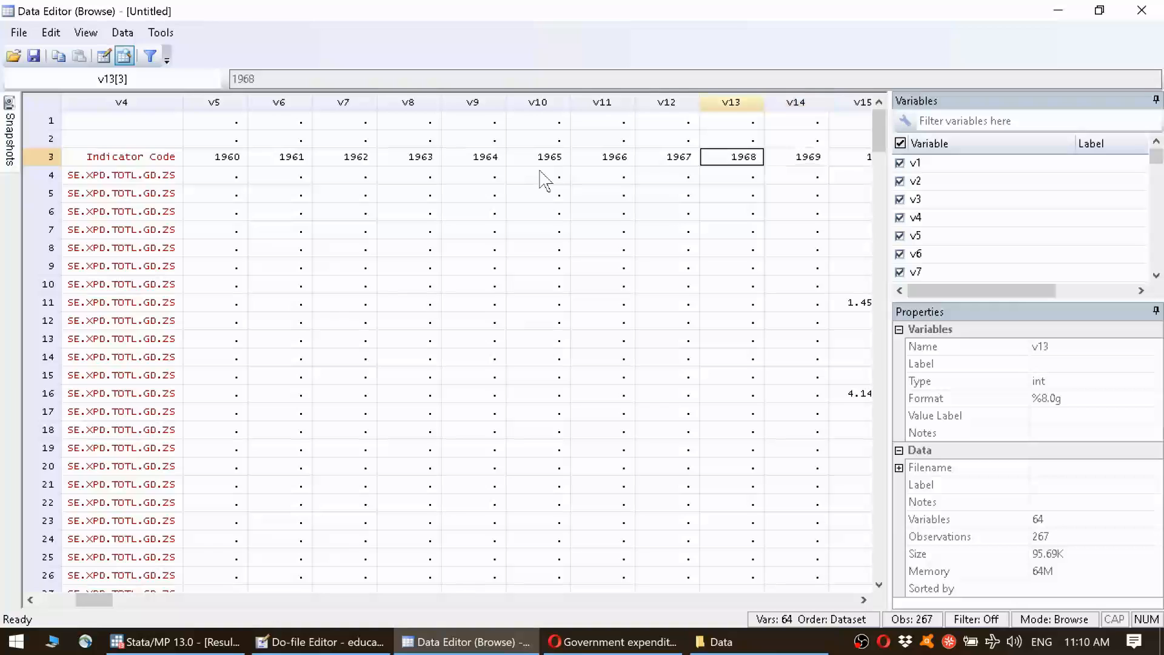
Examine the most recent year columns at the far end of the dataset
key("ctrl+Right")
key("Left")
key("Left")
key("Left")
key("Left")
key("Left")
key("Left")
key("Left")
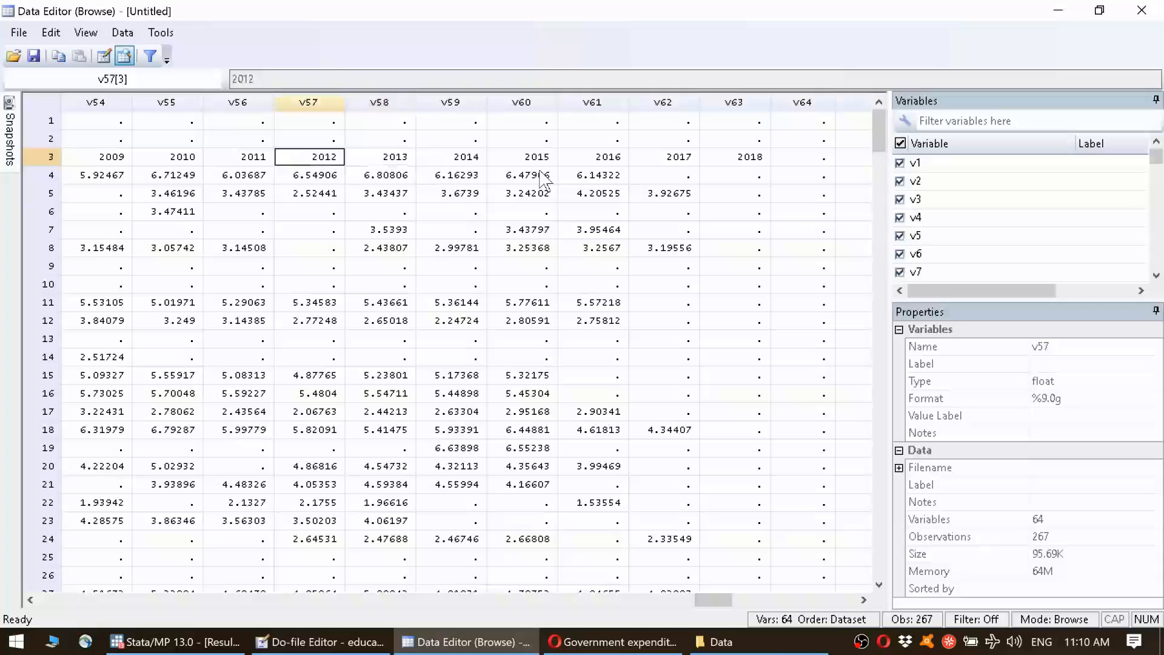
Scan the 2012 values in column v57 down through the rows and back up to the first country rows
key("Down")
key("Down")
key("Down")
key("Down")
key("Down")
key("Down")
key("Down")
key("Down")
key("Down")
key("Down")
key("Down")
key("Down")
key("Down")
key("Down")
key("Down")
key("Down")
key("Down")
key("Down")
key("Down")
key("Down")
key("Down")
key("Down")
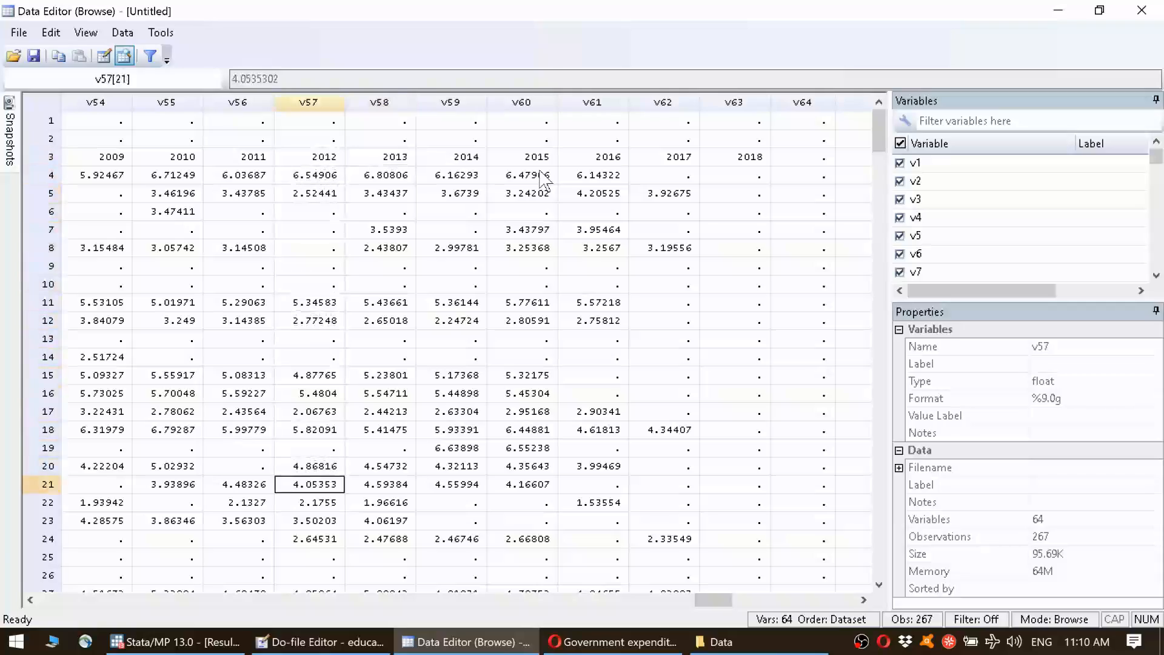
key("Down")
key("Down")
key("Down")
key("Down")
key("Down")
key("Down")
key("Down")
key("Down")
key("Down")
key("Down")
key("Down")
key("Down")
key("Down")
key("Down")
key("Down")
key("Down")
key("Down")
key("Down")
key("Down")
key("Down")
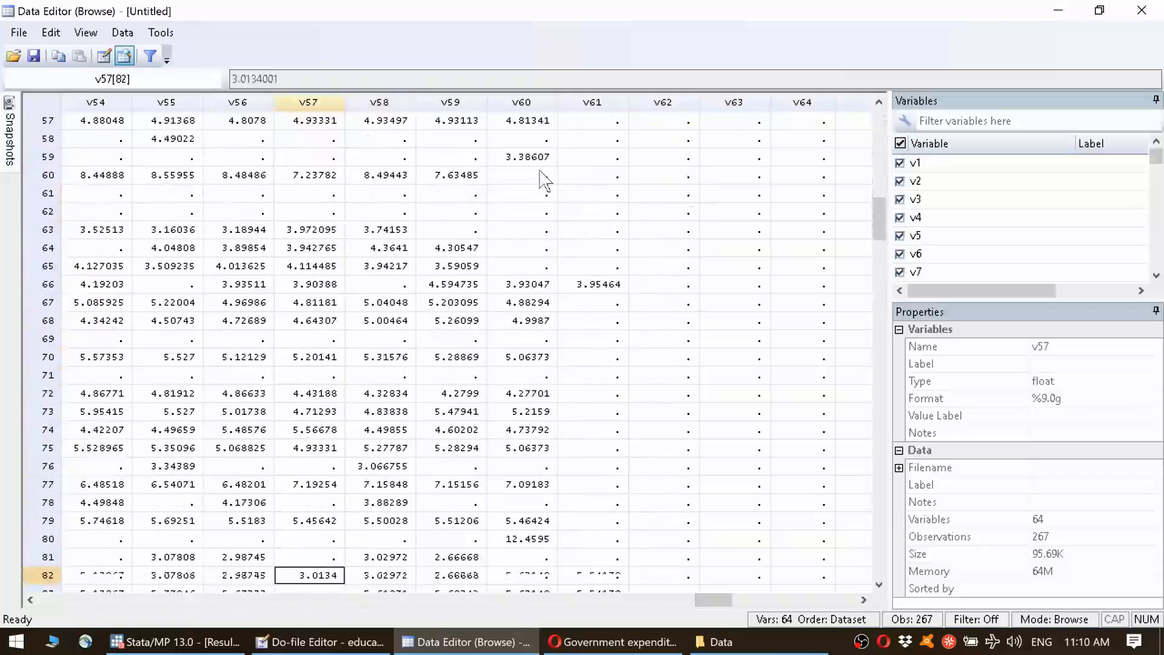
key("ctrl+Up")
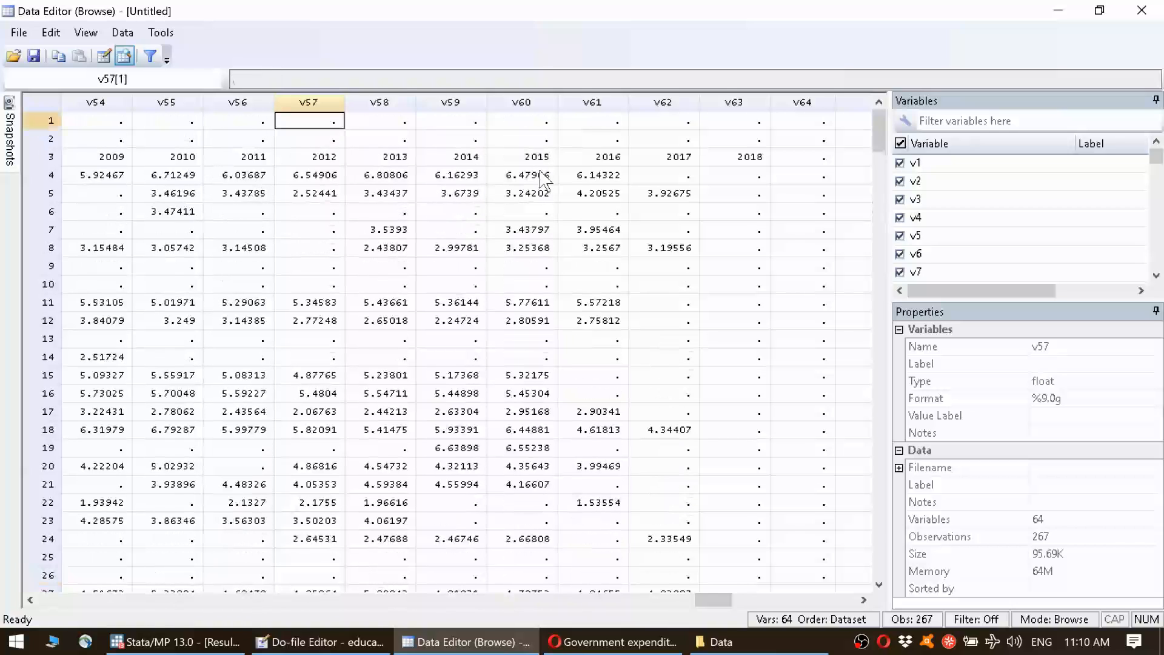
key("Down")
key("Down")
key("Down")
key("Down")
key("Down")
key("Down")
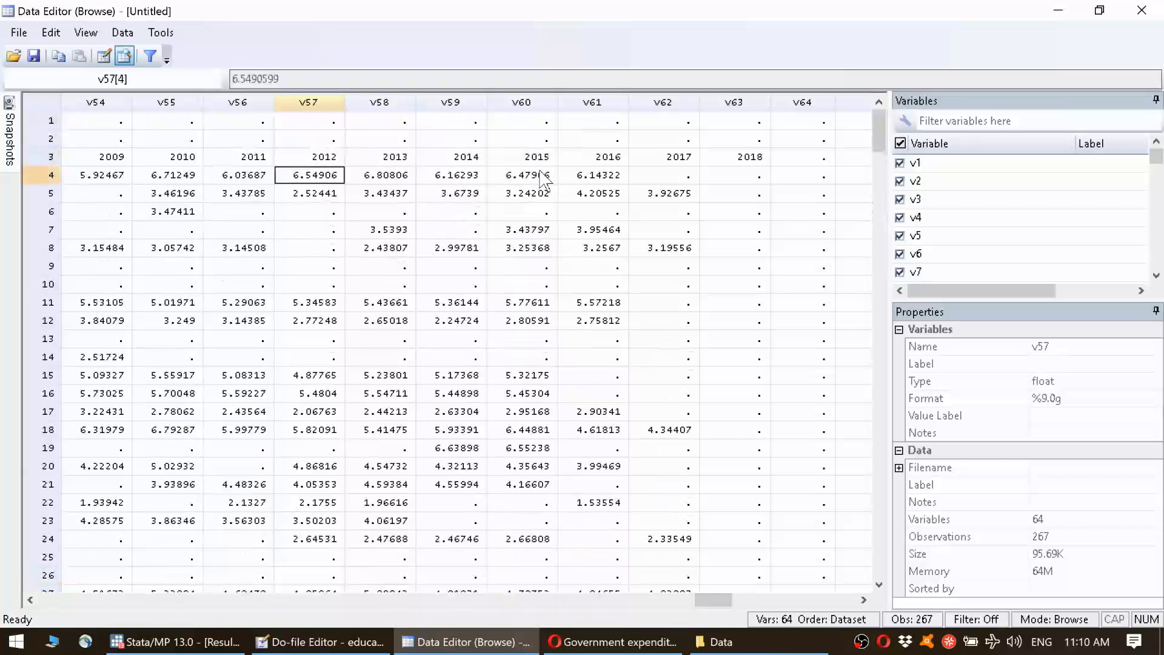
Inspect the last column, v64, through its rows and go back to the first cell of the dataset
left_click_drag(735, 175, 215, 525)
left_click(696, 143)
left_click(816, 103)
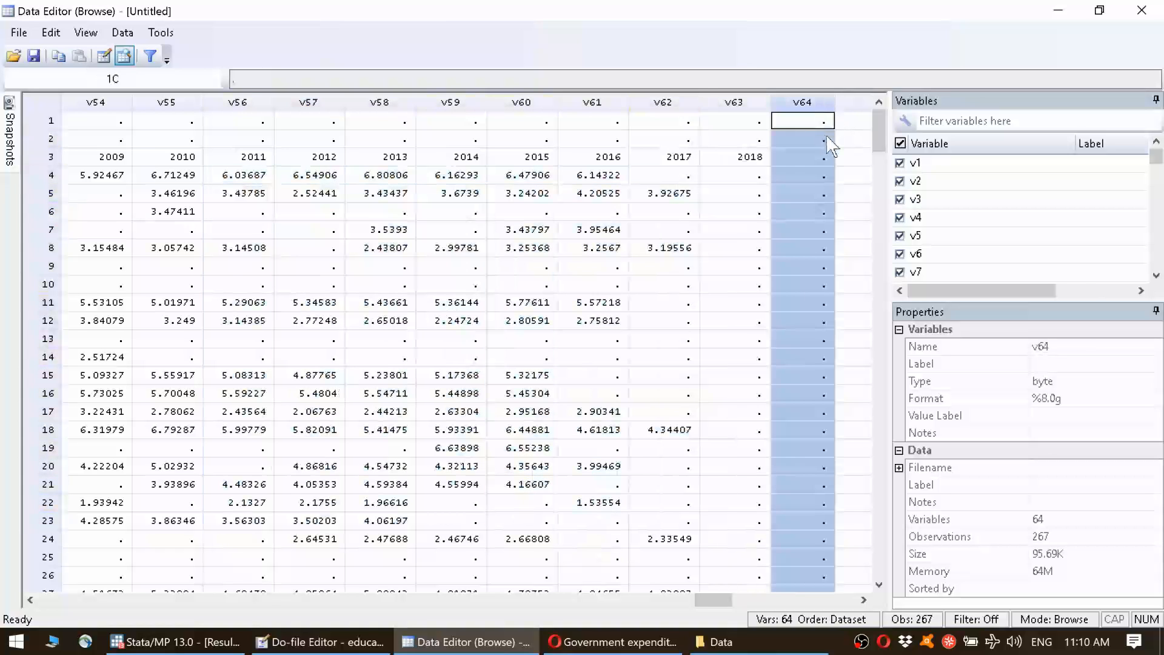
left_click_drag(873, 123, 662, 582)
left_click_drag(716, 608, 57, 604)
left_click(188, 393)
key("ctrl+Home")
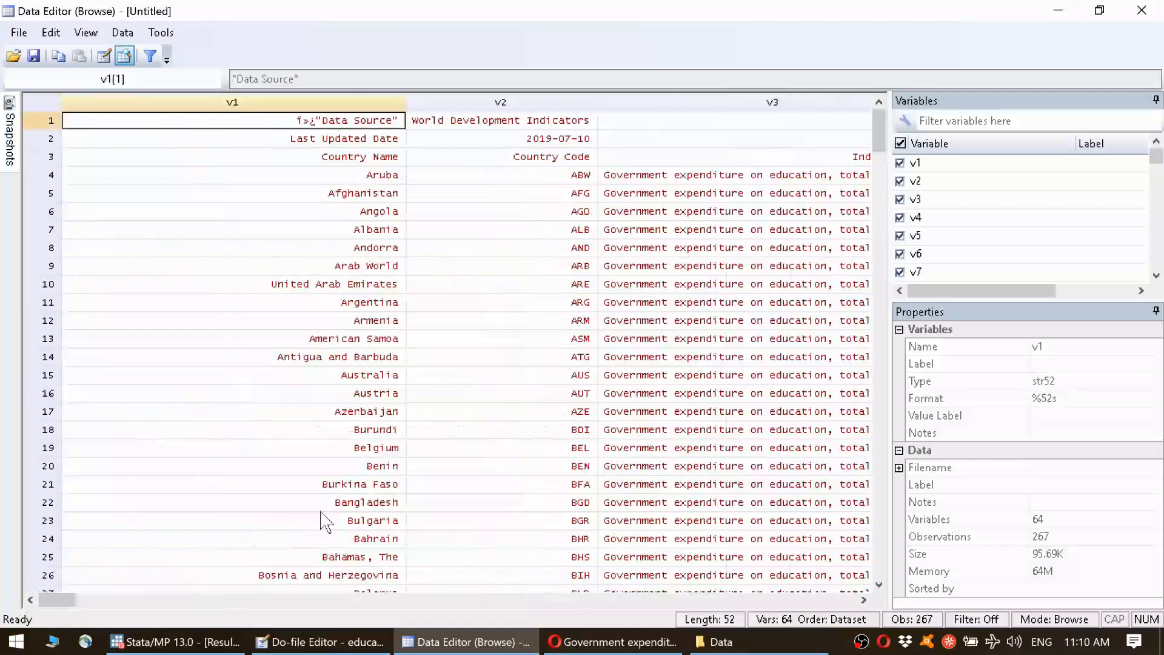
Add the section heading "*C) clean the data" to the do-file, with the indented comment "*1. drop unnecessary variables" beneath it
left_click(279, 641)
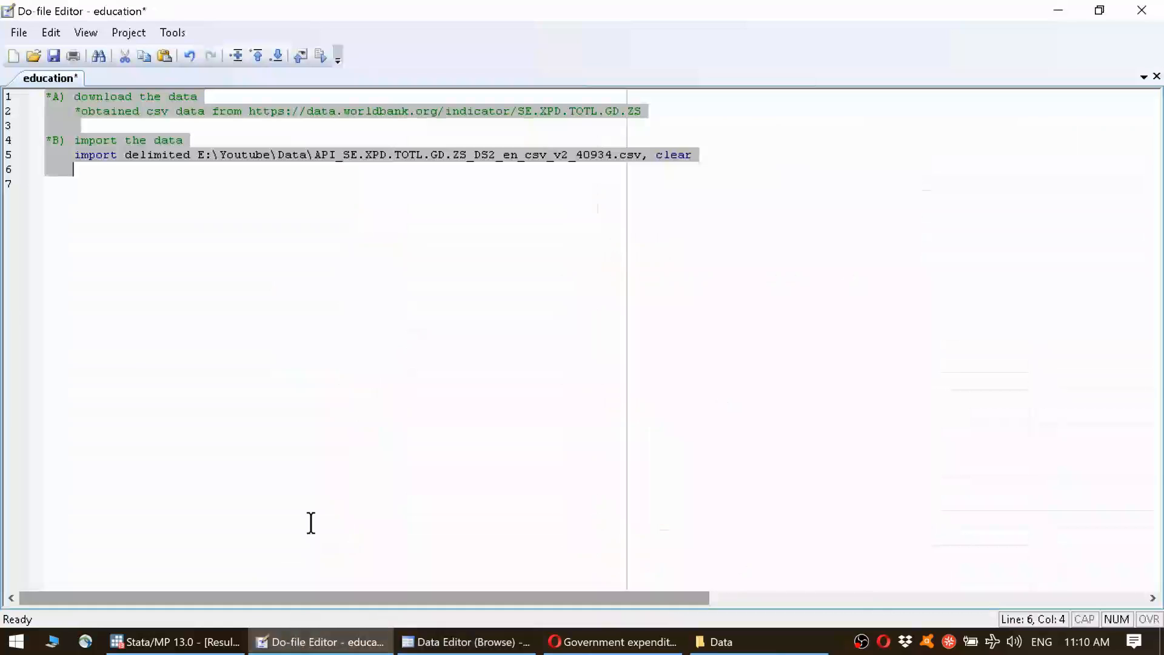
left_click(119, 185)
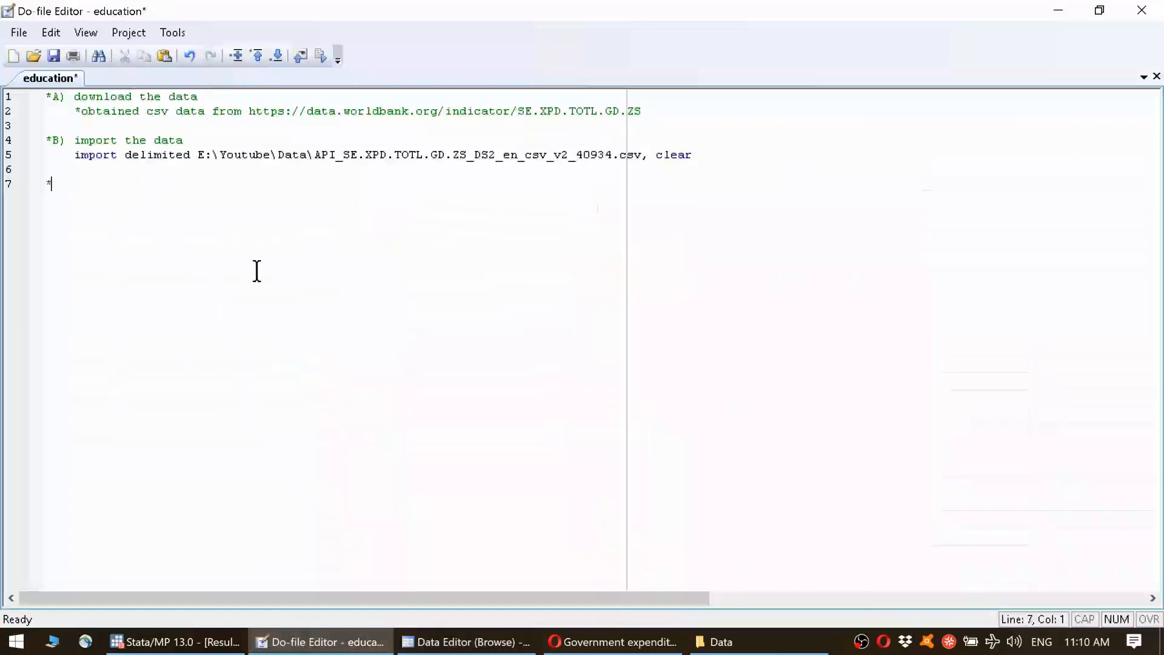
type("clean the data")
key("Return")
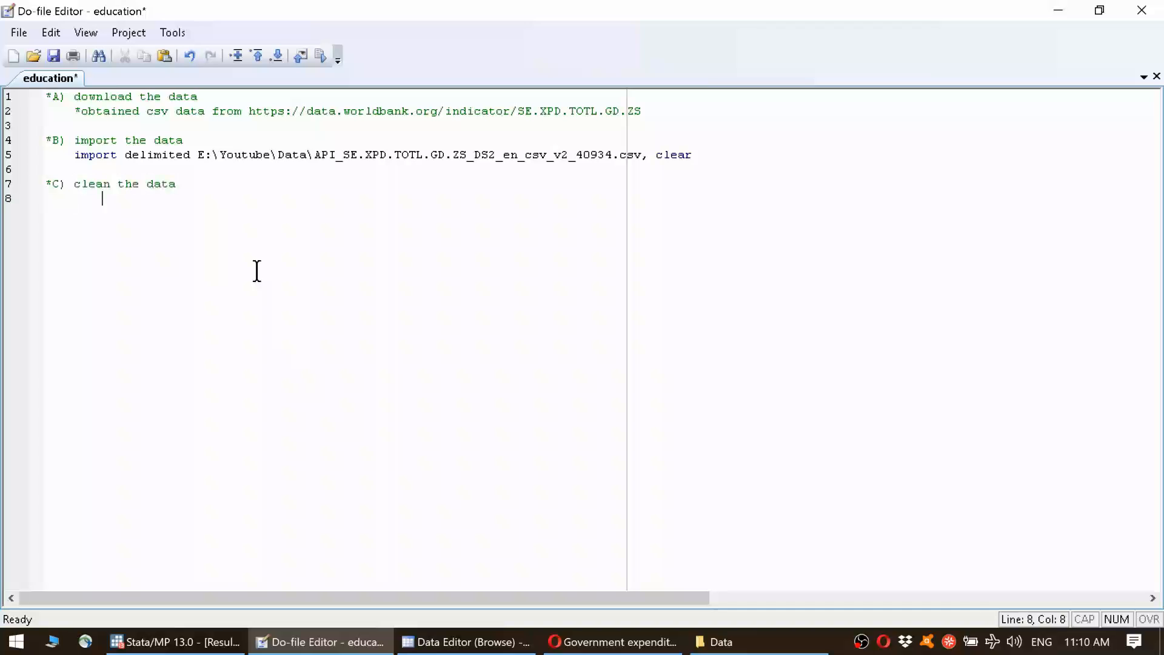
type("*1. drop u")
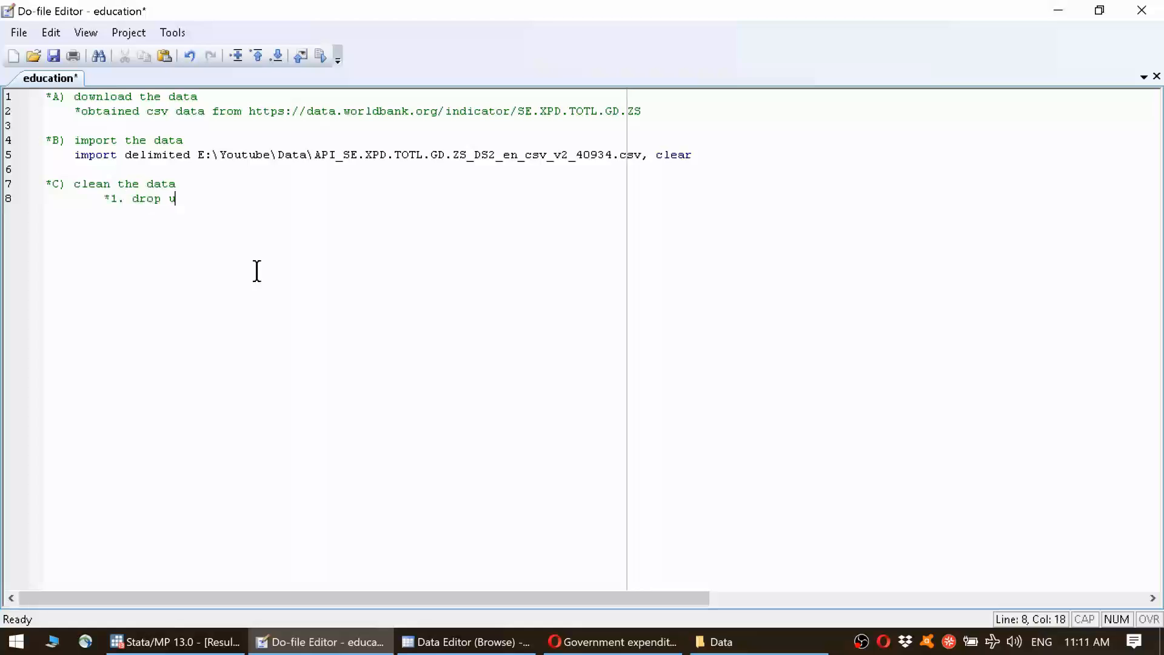
type("ariables")
key("Return")
key("Tab")
Compare the country name column v1 with the country code column v2 in the dataset
key("alt+Tab")
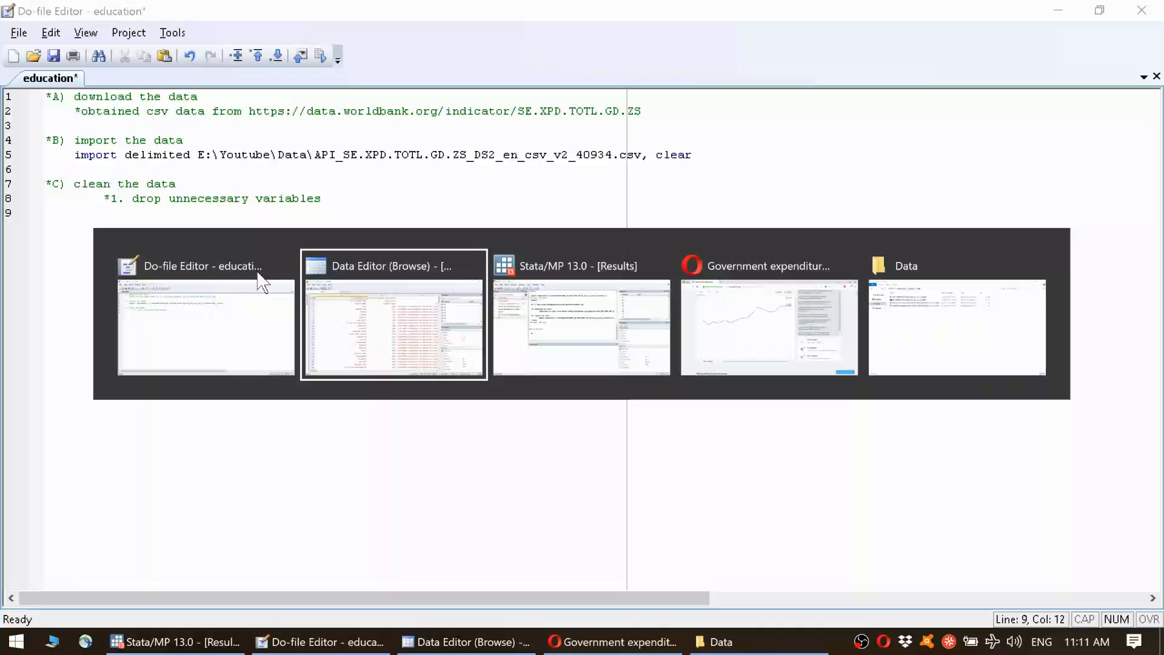
left_click(404, 318)
left_click(316, 197)
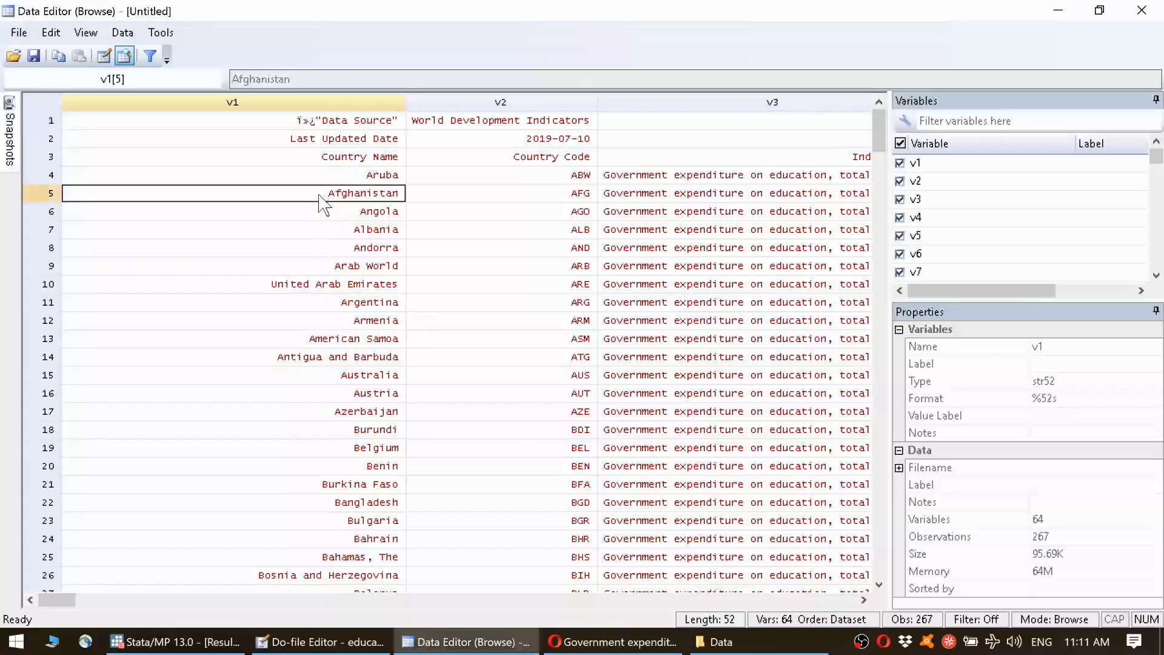
left_click(297, 143)
left_click(319, 163)
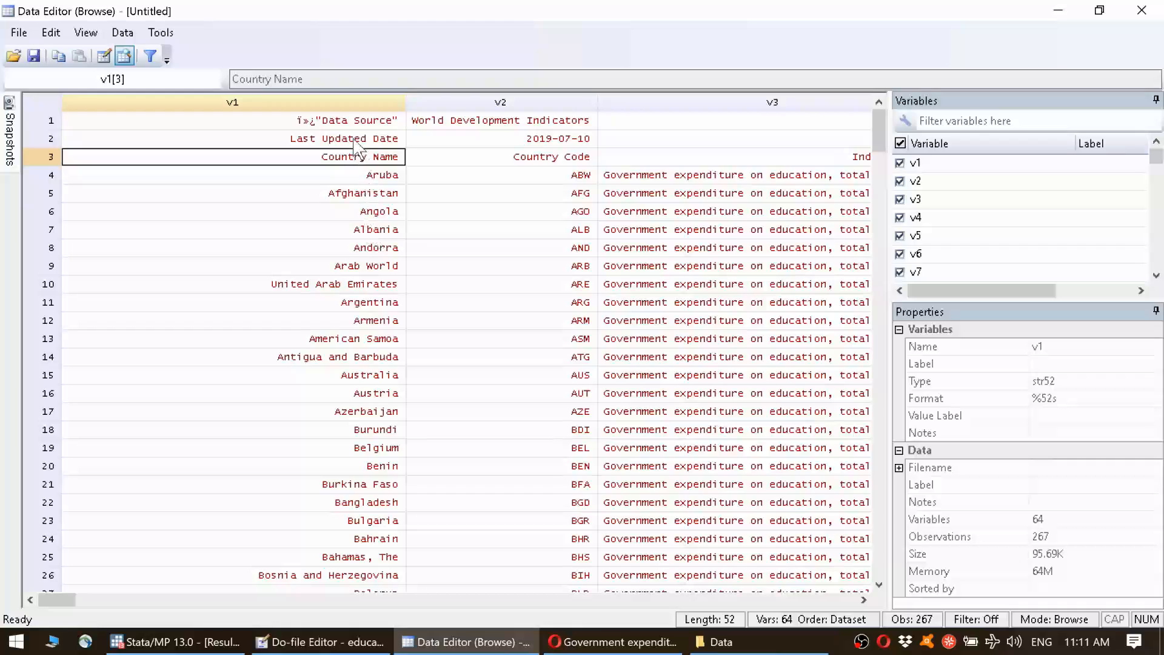
left_click(494, 105)
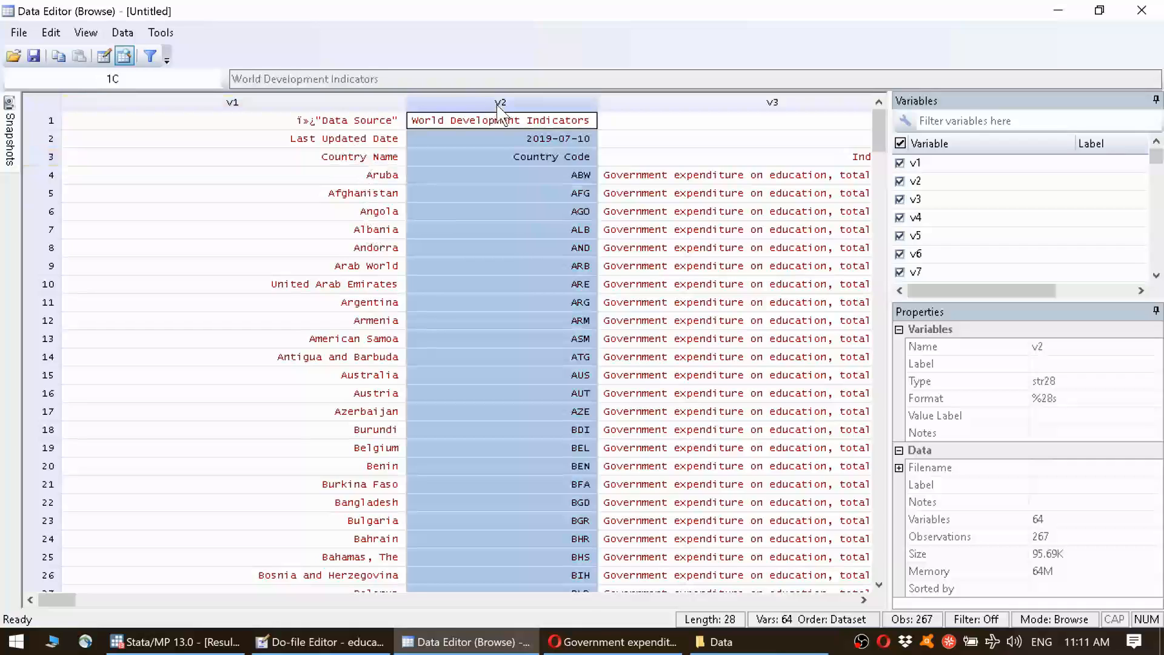
left_click(509, 192)
left_click(499, 179)
left_click(372, 177)
left_click(482, 179)
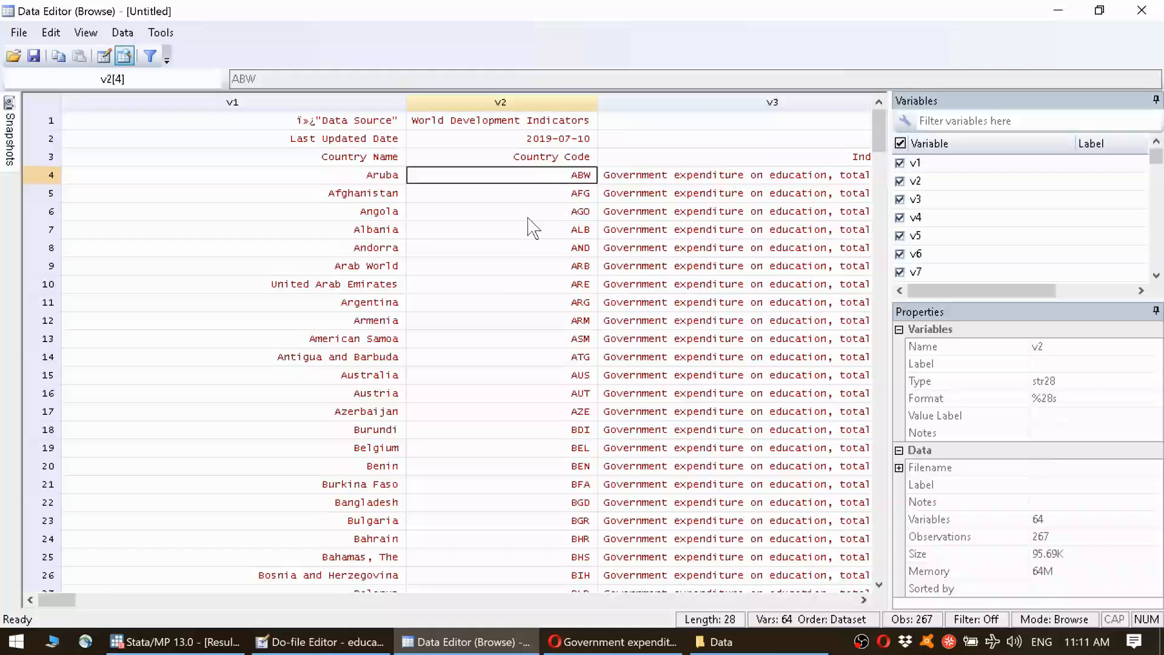
Check whether the indicator name in v3 and the indicator code in v4 repeat across the country rows
key("Right")
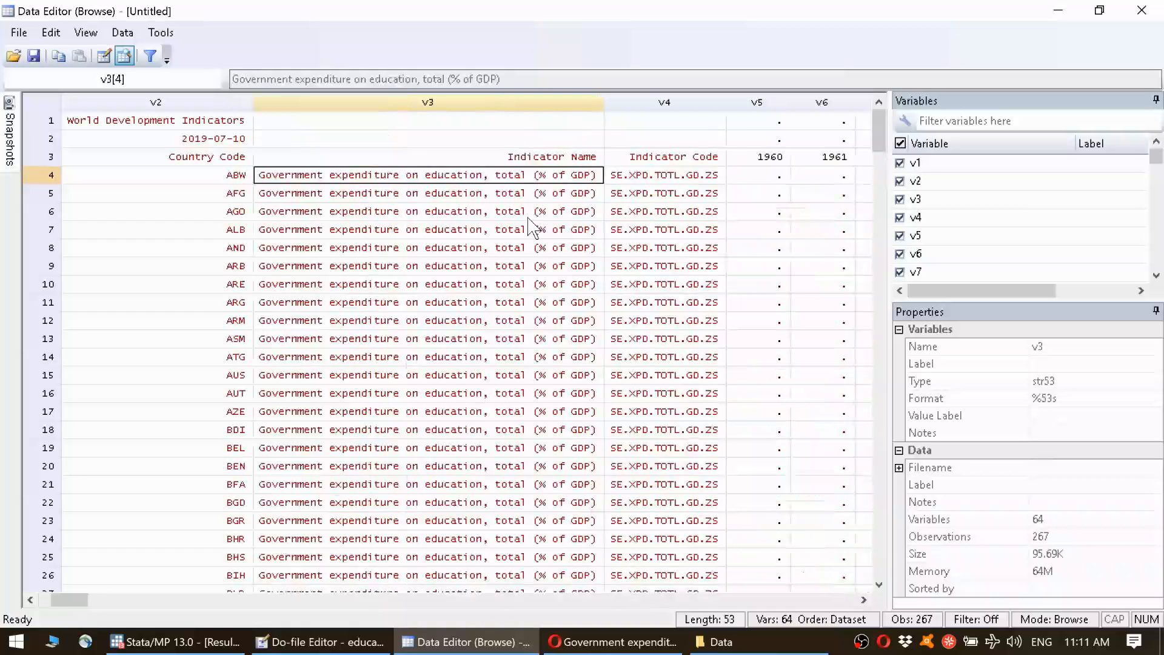
key("Down")
key("Down")
key("Down")
key("Up")
key("Up")
key("Up")
key("Right")
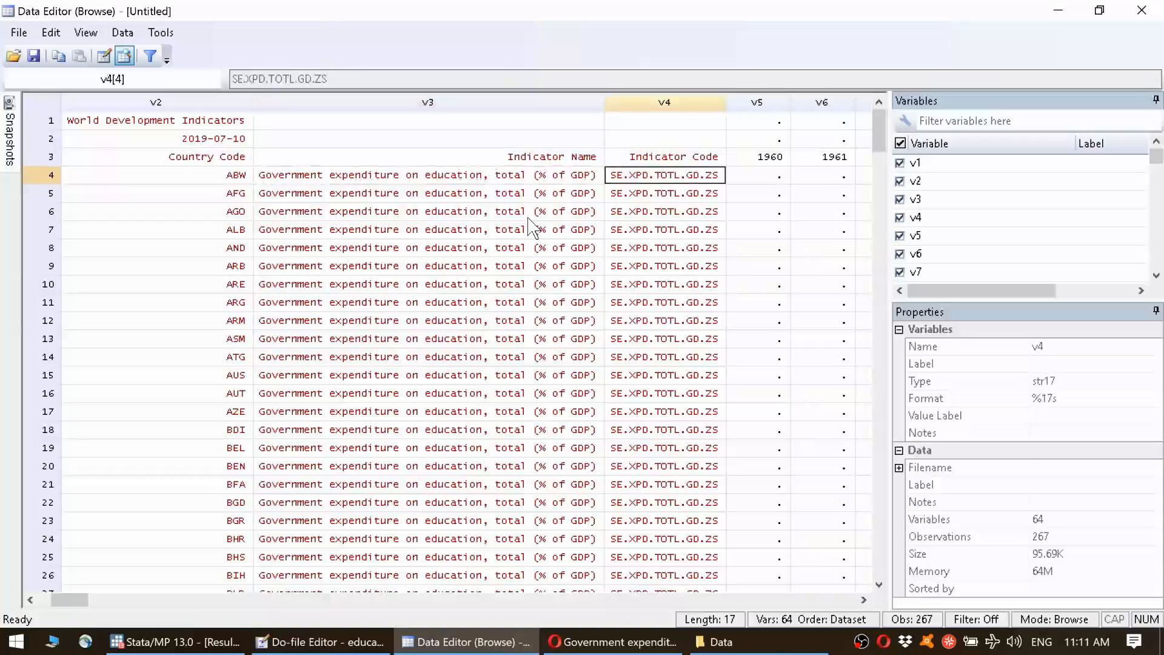
Write "drop v2 v3 v4" under the first cleaning comment, run that line, and check it in the Results window
key("alt+Tab")
type("dro")
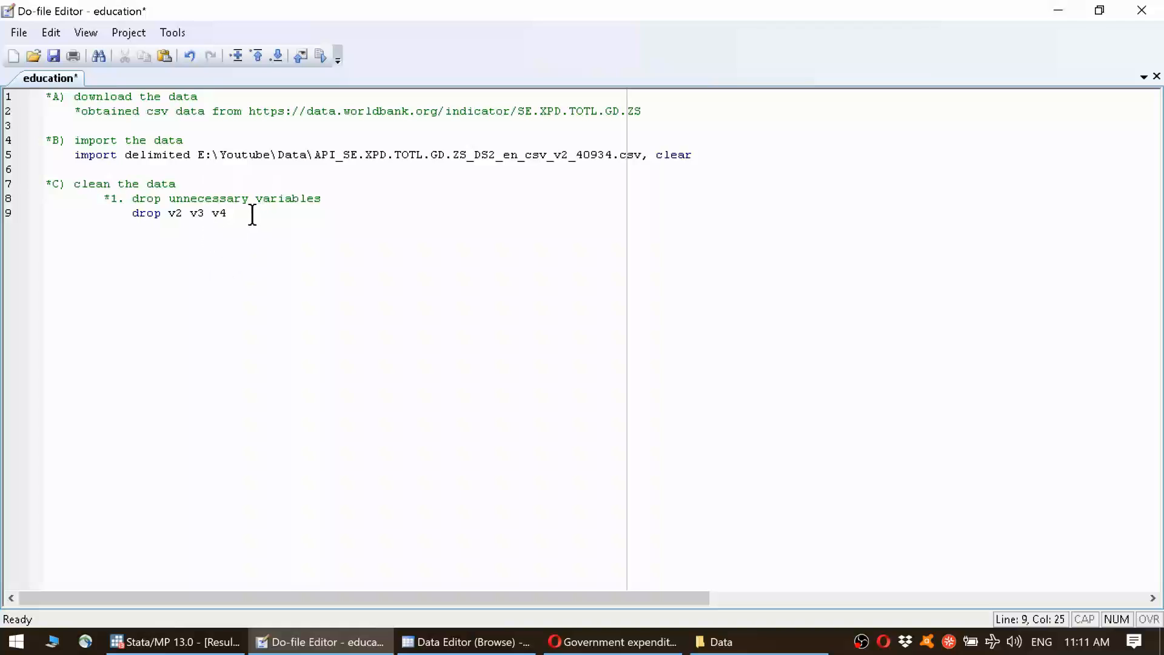
triple_click(205, 214)
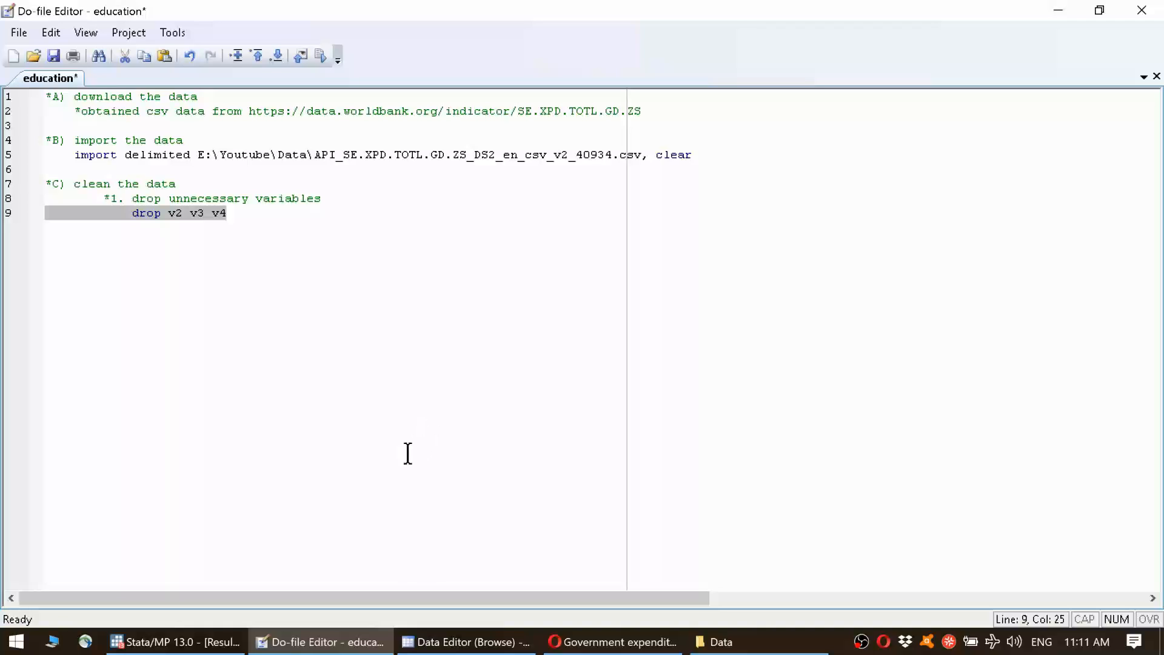
left_click(190, 650)
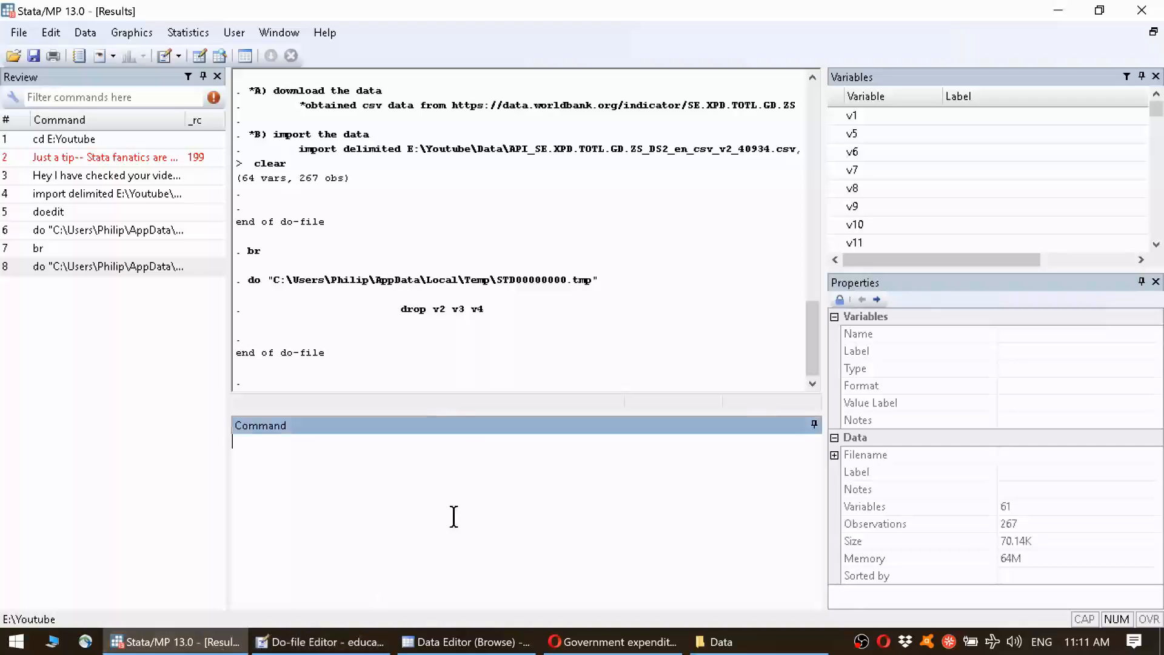
left_click_drag(397, 311, 496, 323)
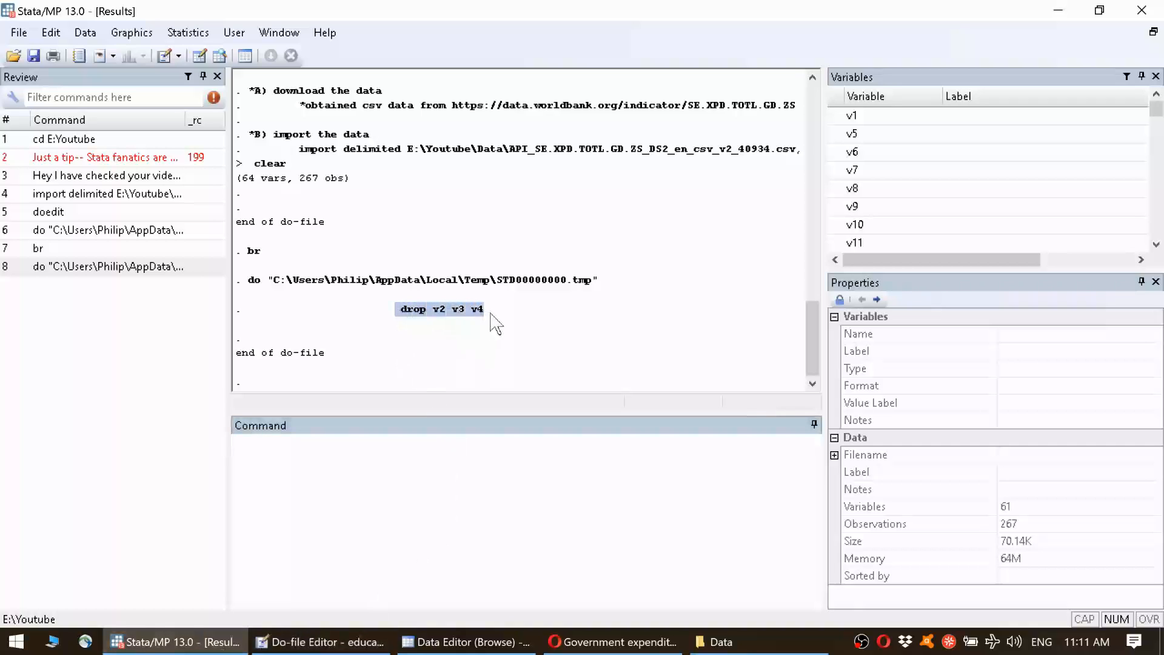
left_click(560, 315)
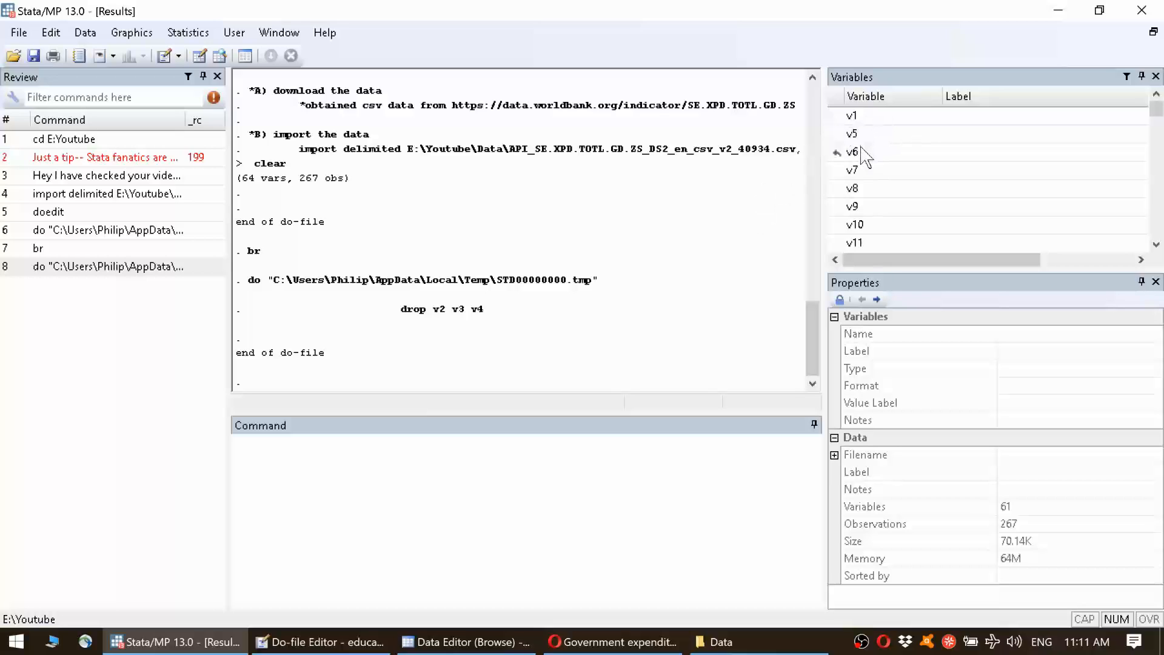
Examine the reduced dataset, covering the country column v1 and the year columns from v5 to the 1970 column v15
left_click(466, 641)
left_click(295, 305)
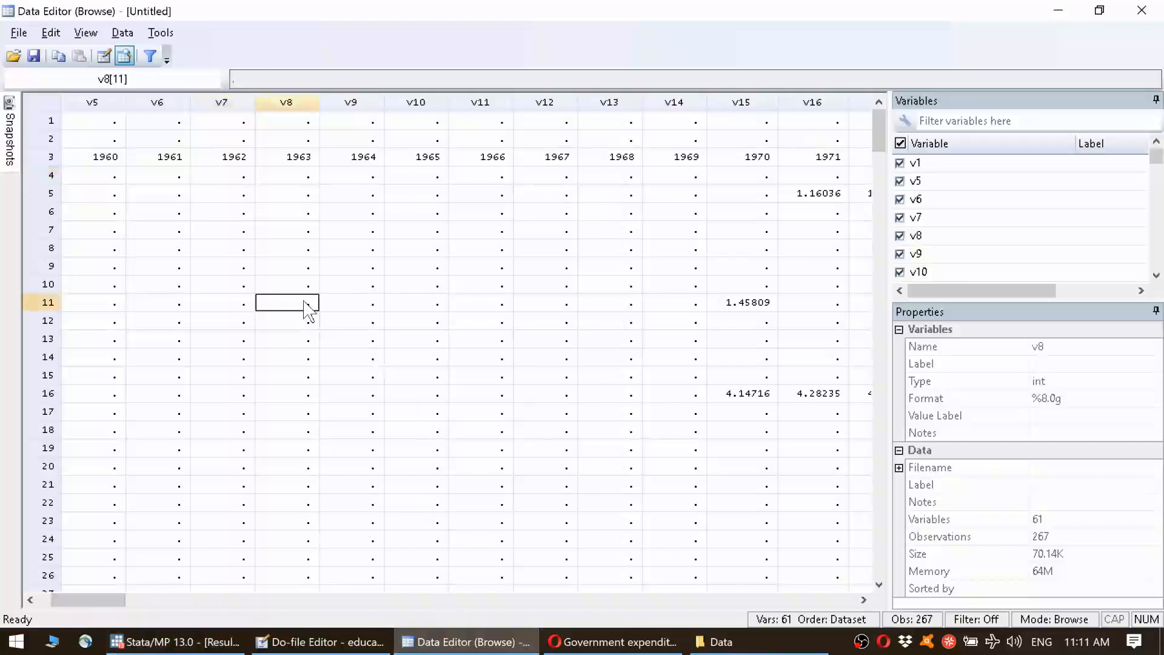
key("ctrl+Home")
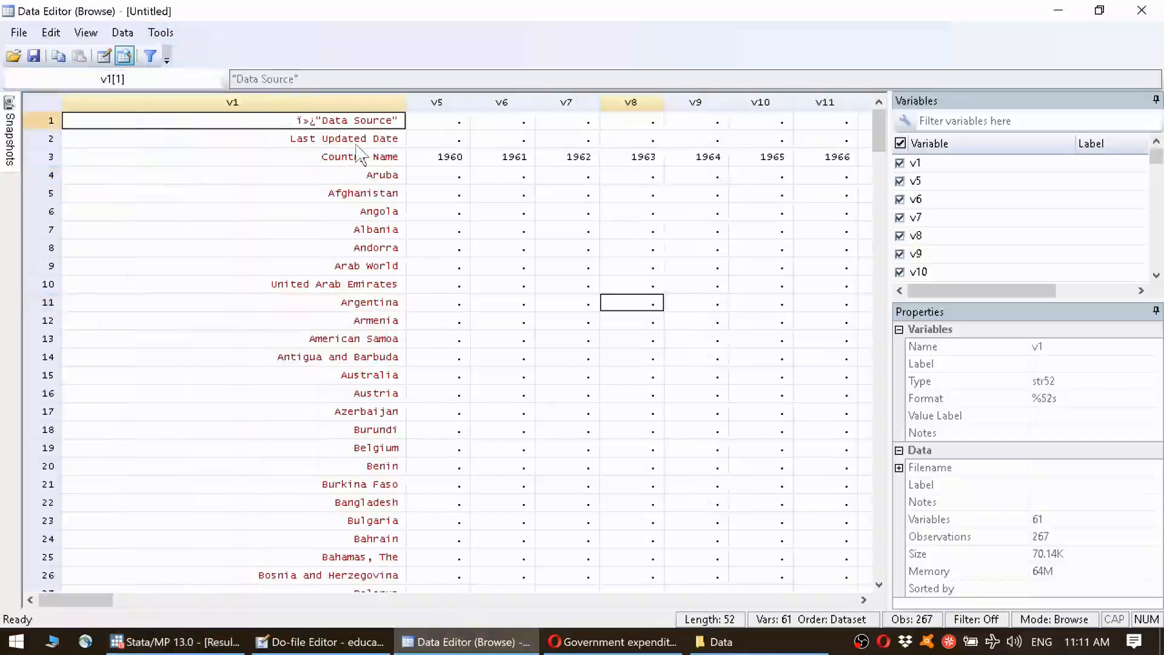
left_click(354, 102)
left_click(439, 178)
left_click_drag(447, 104, 697, 105)
left_click(654, 177)
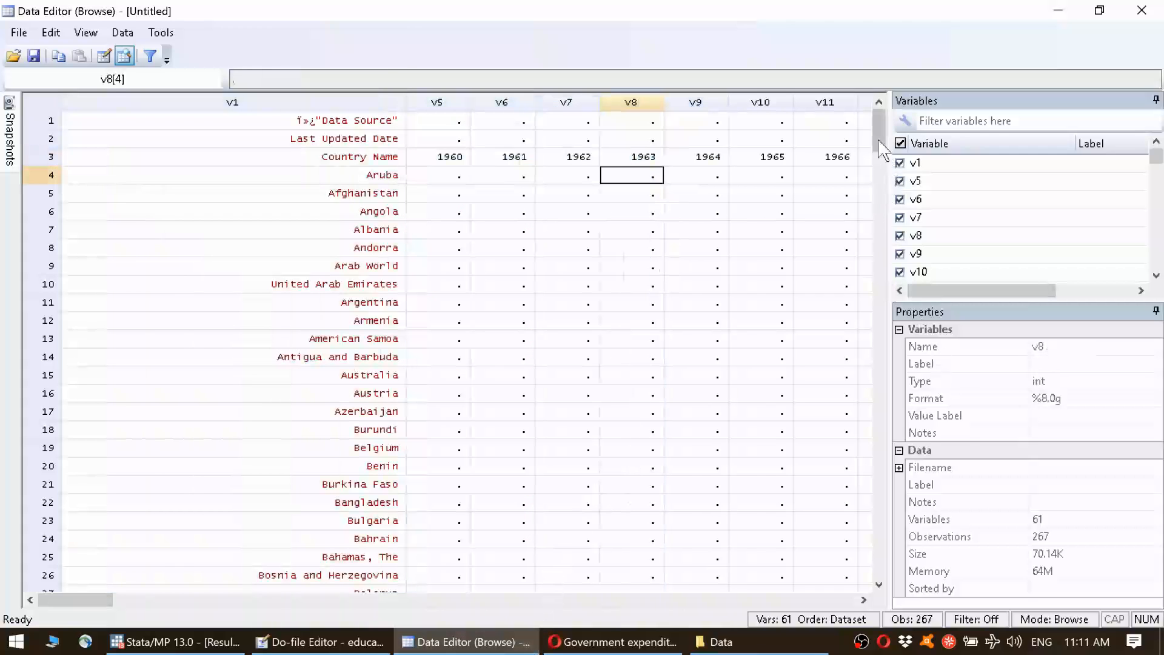
scroll(891, 229, "down", 20)
left_click_drag(878, 306, 875, 136)
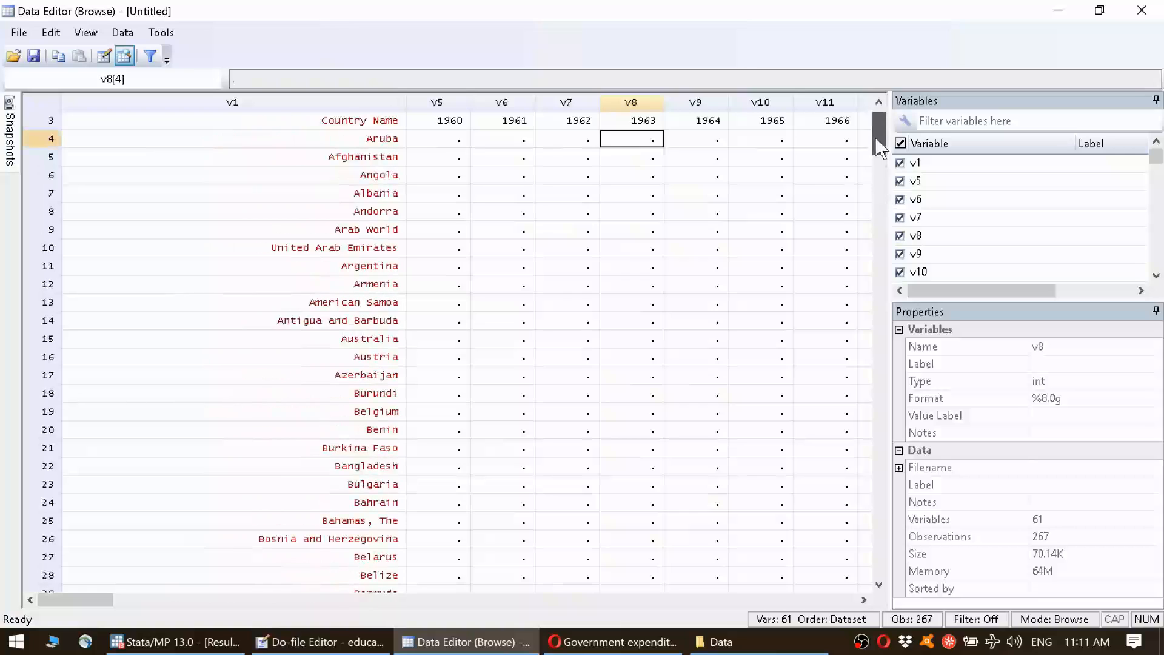
left_click_drag(87, 604, 128, 605)
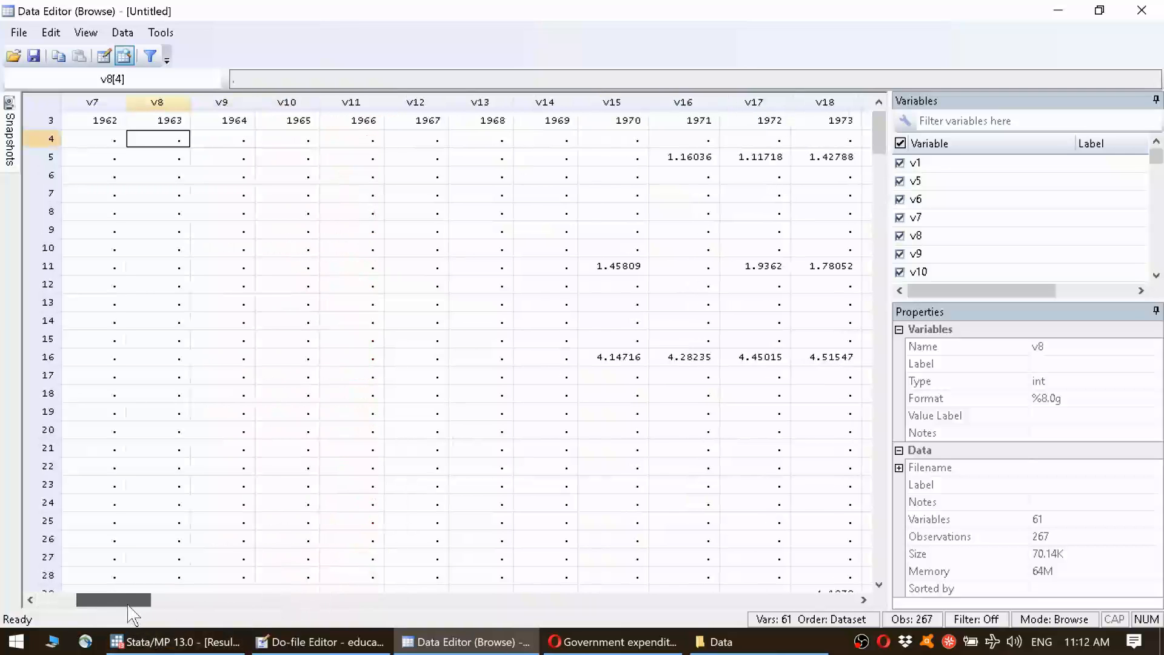
left_click_drag(883, 140, 873, 117)
left_click(612, 159)
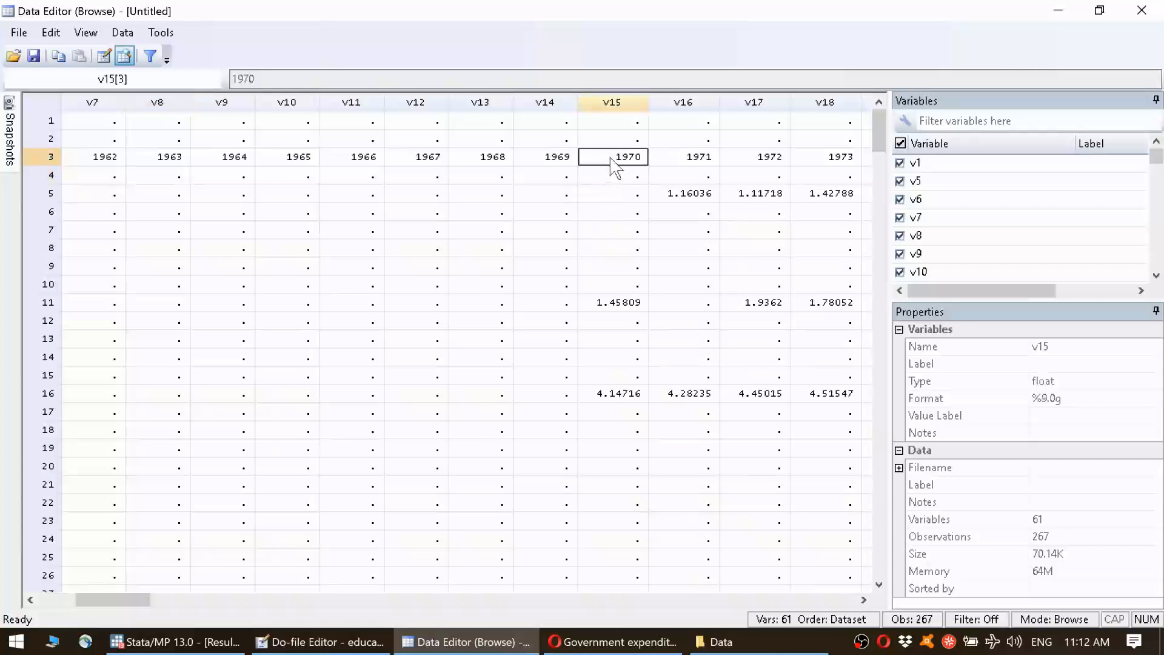
Add the comment "*2. rename variables" below the drop command in the do-file, separated by a blank line
left_click(194, 641)
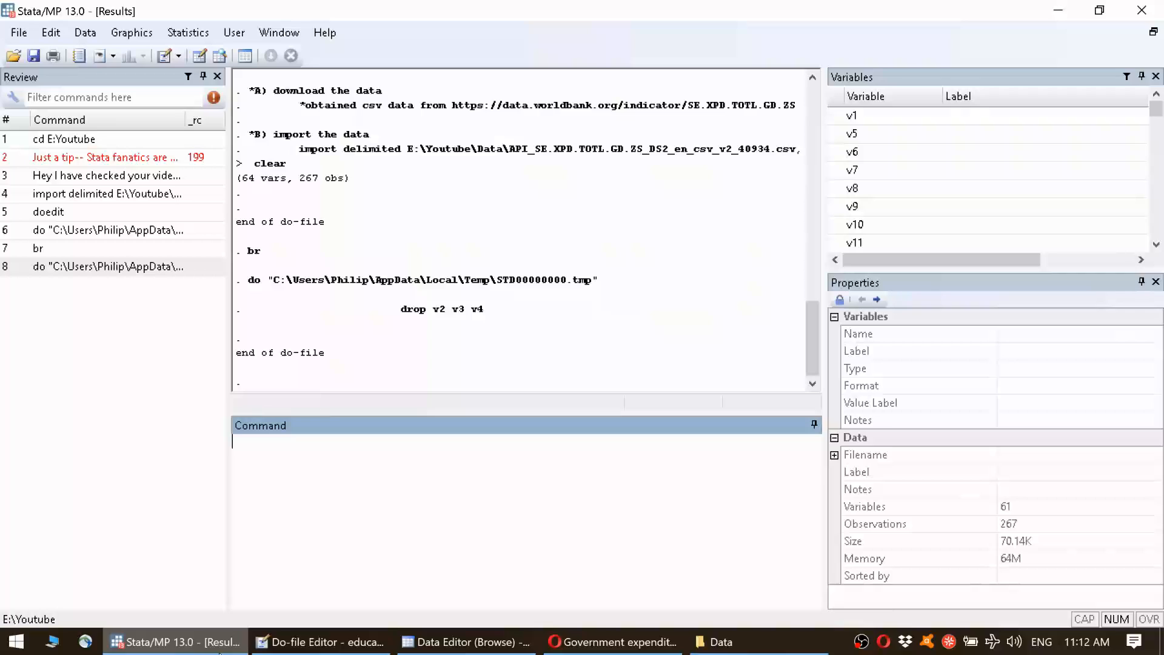
left_click(309, 641)
left_click(248, 214)
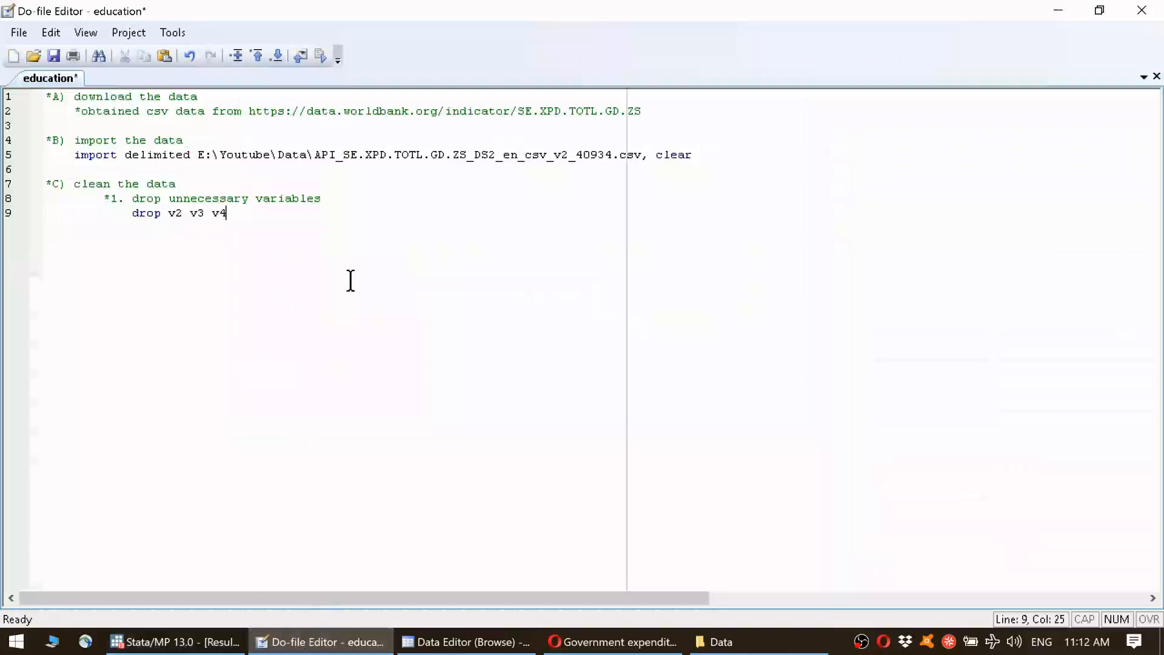
key("Return")
key("Return")
key("BackSpace")
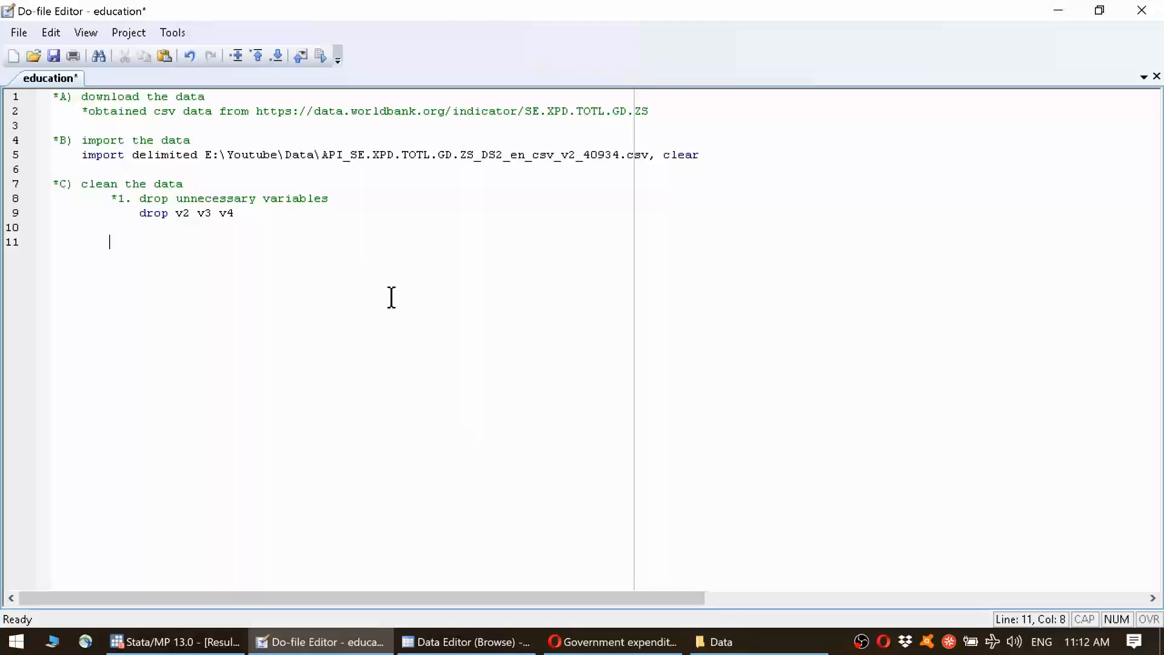
type("*2. rename variabls")
key("Return")
Inspect the country name column v1 and its variable name at the start of the dataset
key("alt+Tab")
key("Tab")
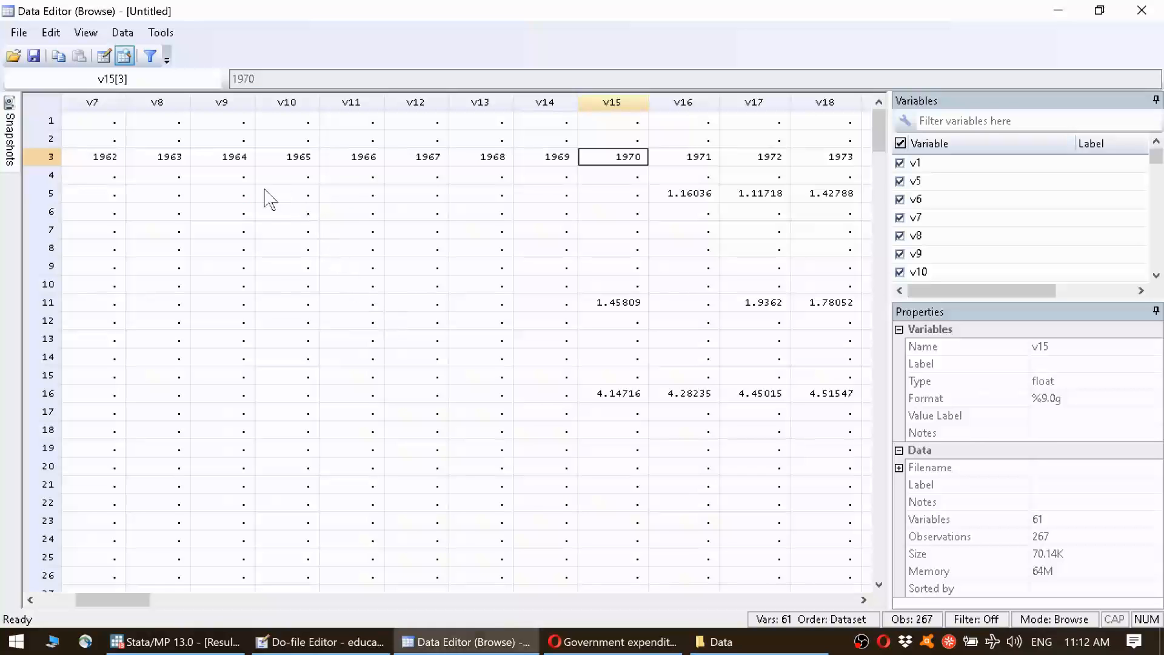
left_click(270, 200)
key("ctrl+Home")
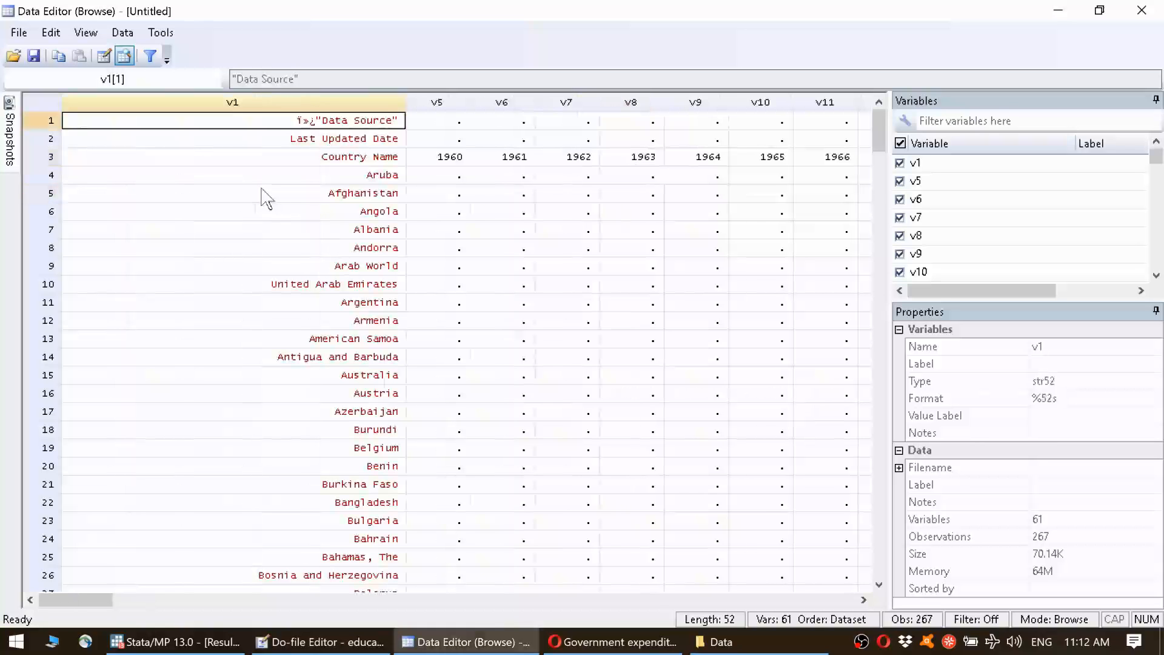
left_click(252, 102)
left_click(262, 131)
left_click(246, 104)
left_click(254, 144)
left_click(243, 102)
Write "rename v1 country" under the second cleaning comment, run that line, and check the country variable in the Results window and dataset
key("alt+Tab")
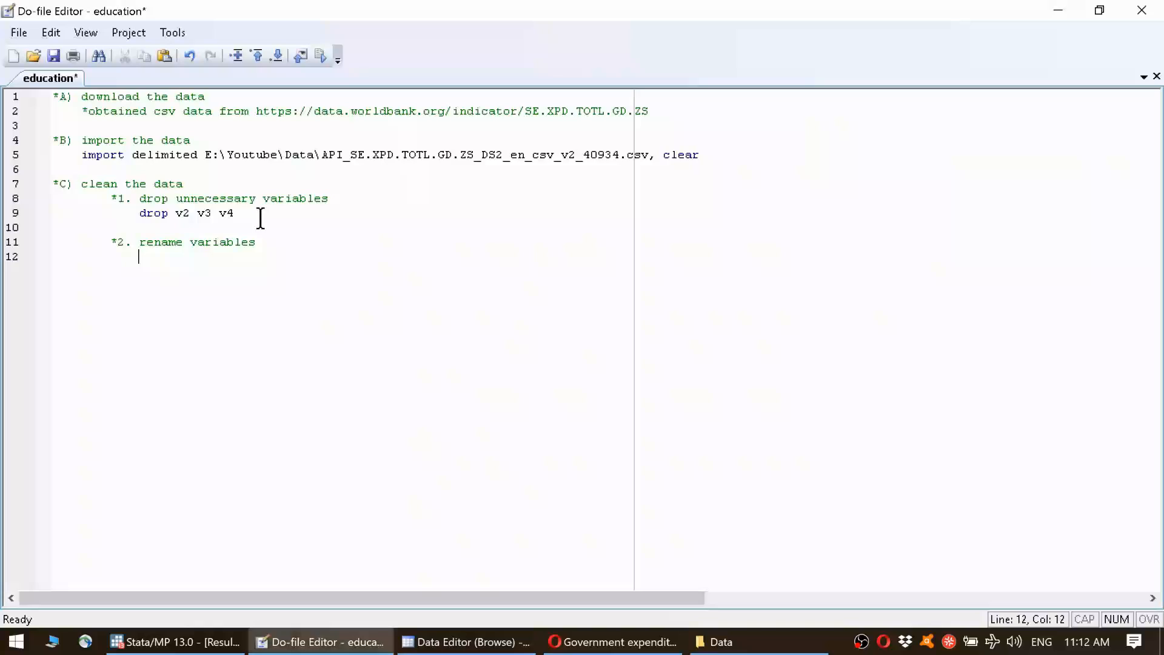
type("rename v1 country")
triple_click(271, 257)
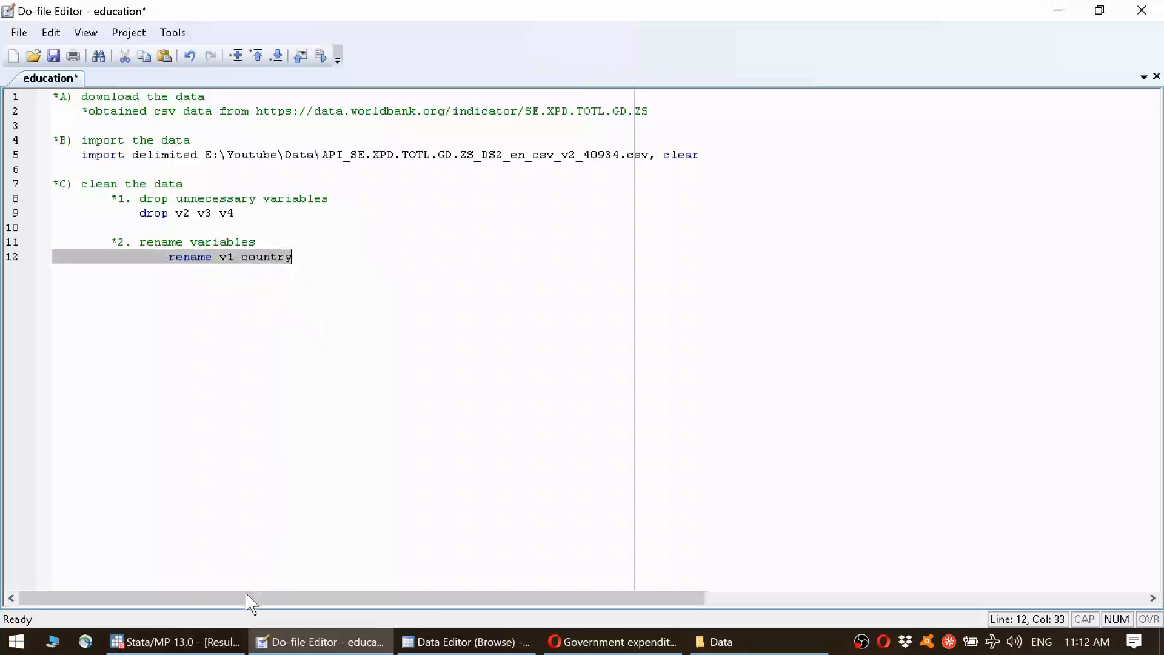
left_click(193, 645)
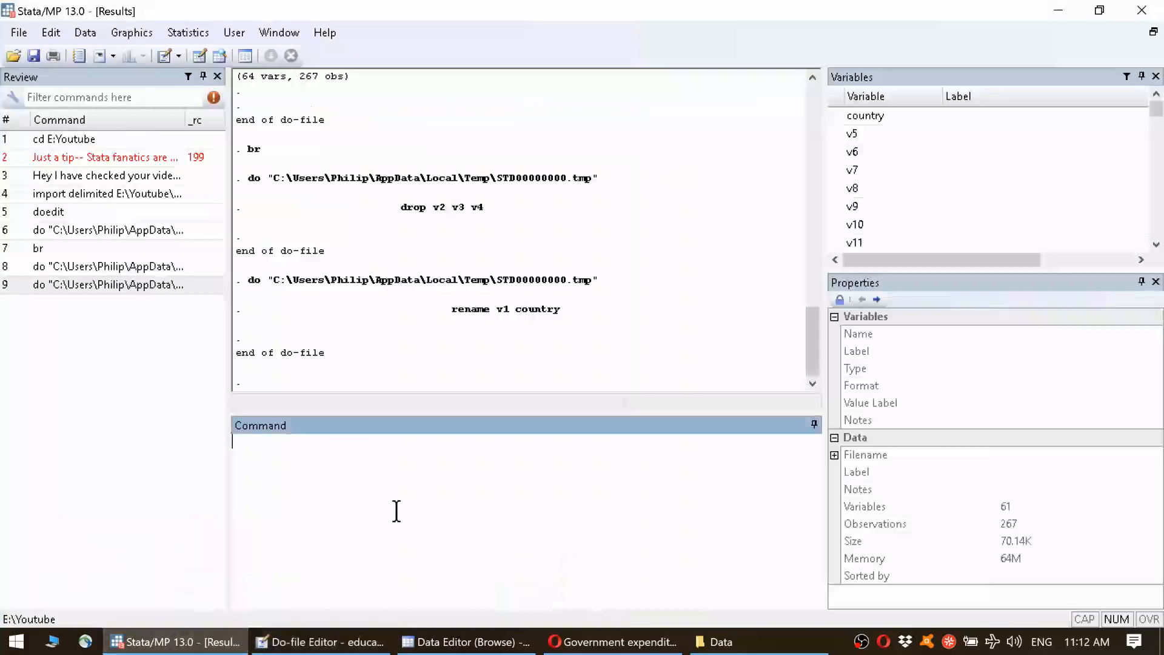
left_click(926, 115)
left_click(482, 501)
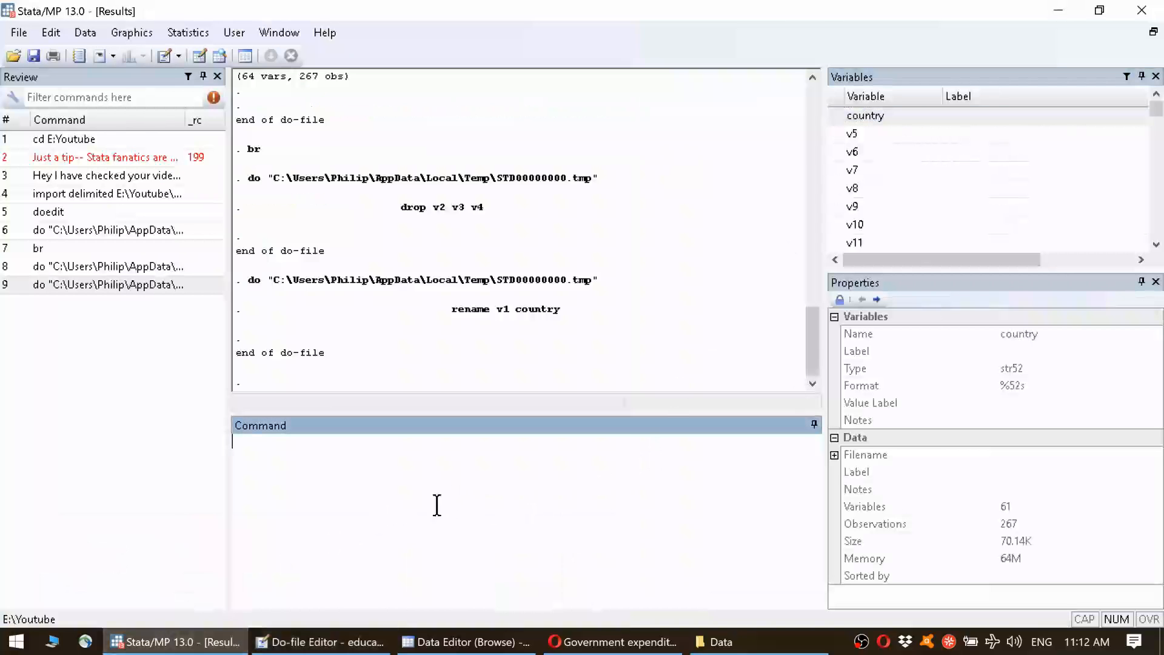
left_click(501, 650)
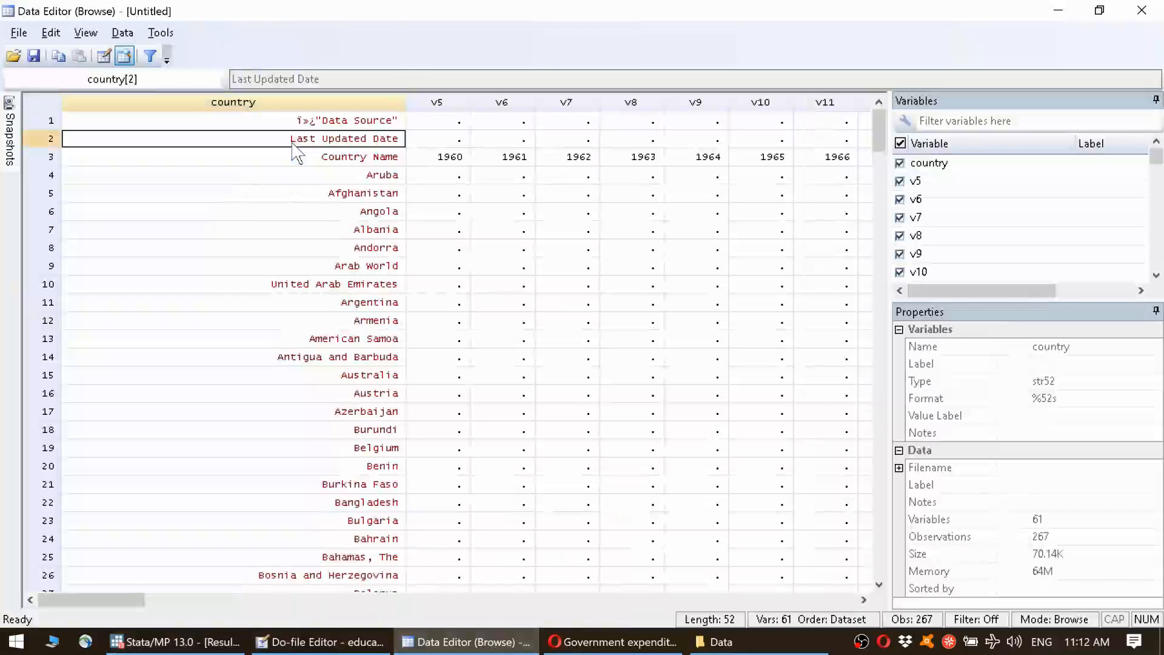
left_click(274, 220)
left_click(296, 156)
Examine the year columns from v5 onwards, comparing their variable names with the years stored in row 3
left_click(439, 102)
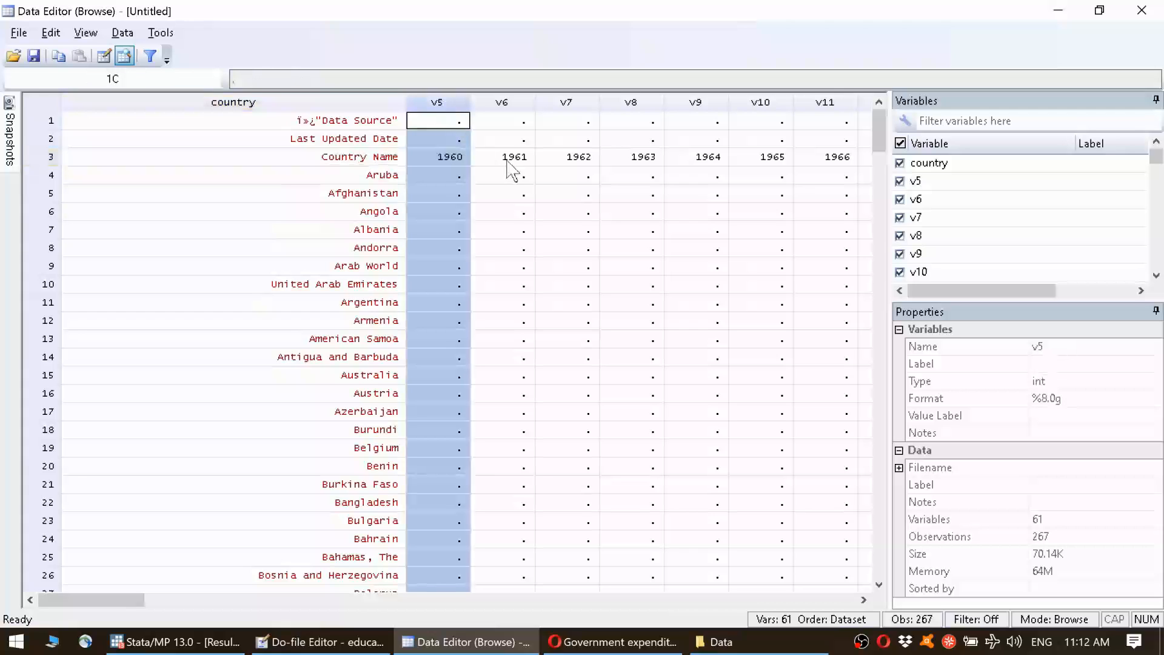
key("Right")
key("Right")
key("Right")
key("Right")
key("Right")
key("Right")
key("Right")
key("Right")
key("Home")
key("Right")
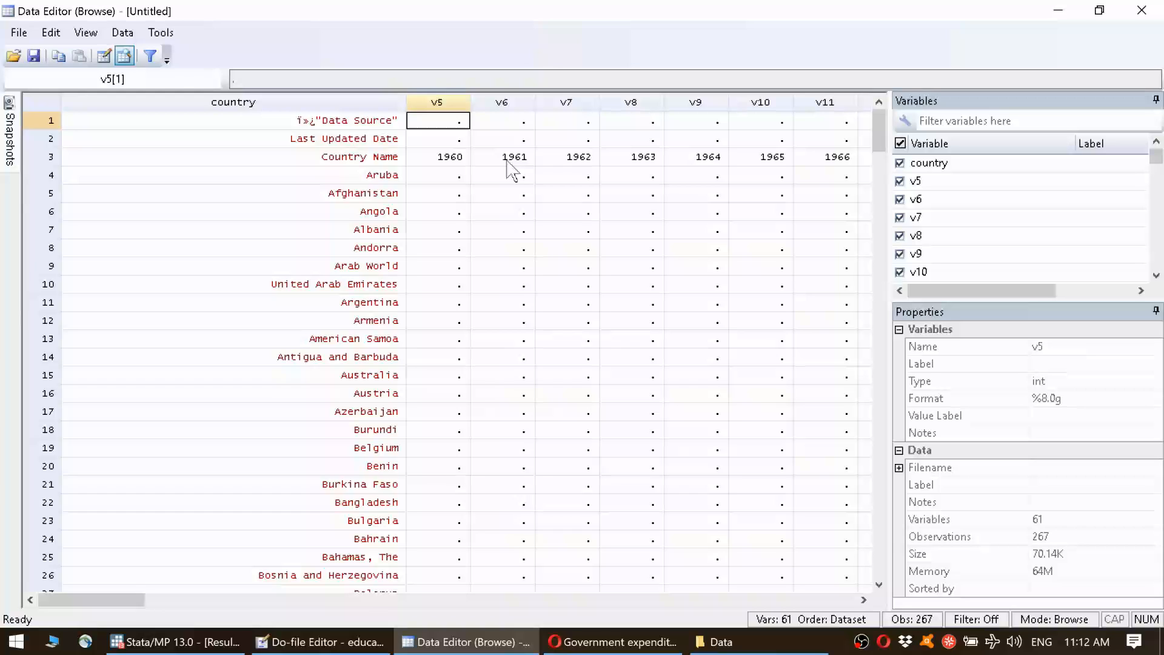
key("Down")
key("Down")
key("Up")
key("Up")
key("Right")
key("Right")
key("Right")
key("Down")
key("Down")
key("Down")
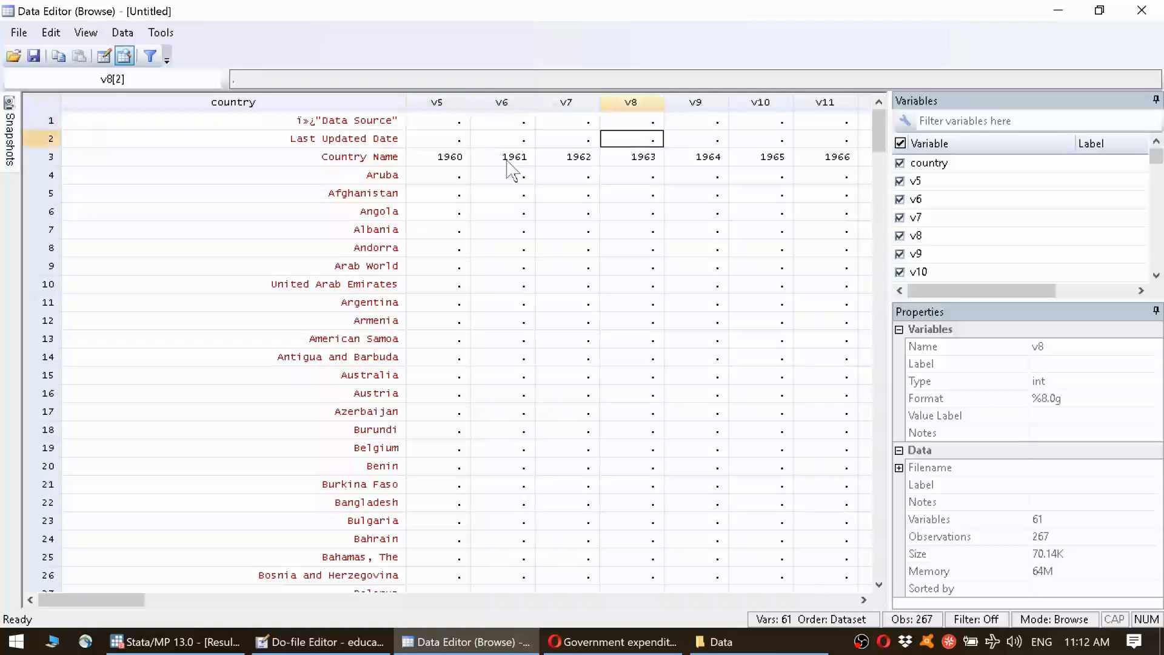
key("Up")
key("Right")
key("Left")
key("Left")
key("Left")
key("Right")
key("Right")
key("Right")
key("Right")
key("Right")
key("Right")
key("Right")
key("Right")
key("Right")
key("Right")
key("Right")
key("Right")
key("Right")
key("Right")
key("Right")
key("Right")
key("Right")
key("Right")
key("Right")
key("Right")
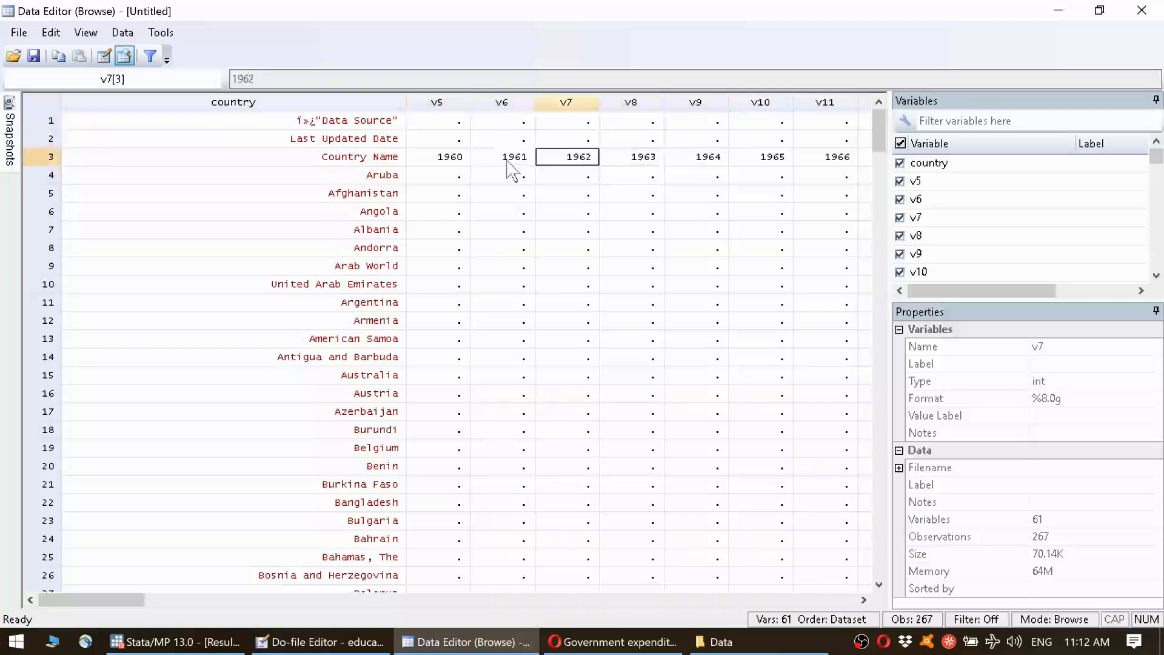
key("Down")
key("Left")
key("Down")
key("Home")
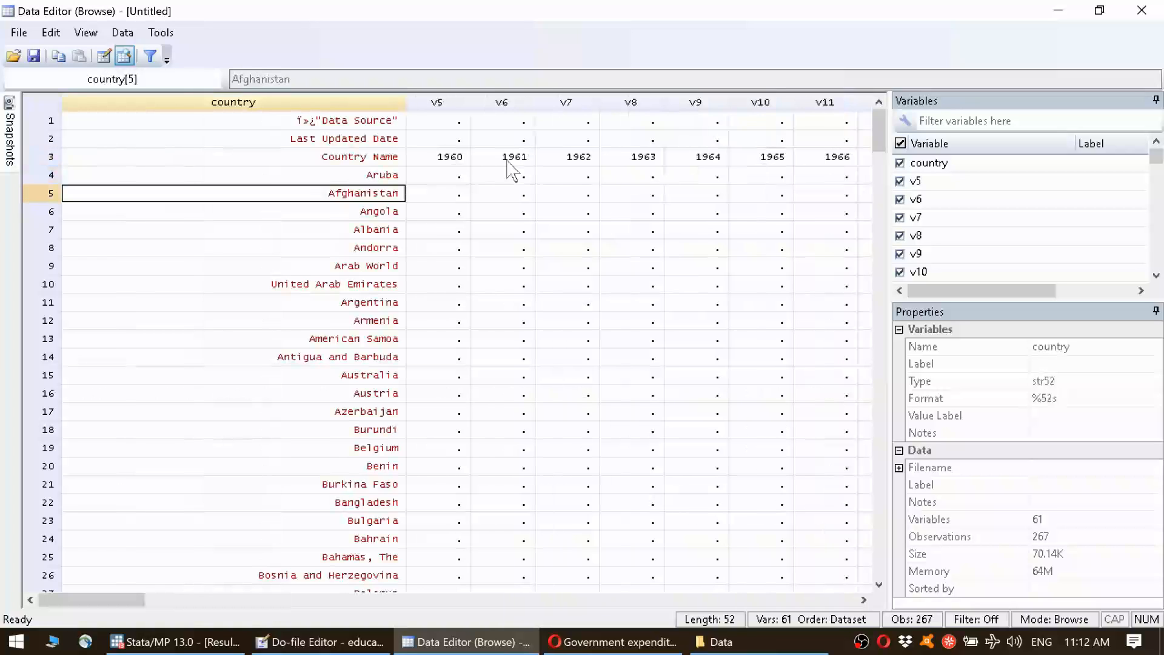
Inspect Afghanistan's row of expenditure values, relating the v16 and v17 entries to the years 1971 and 1972
left_click(52, 194)
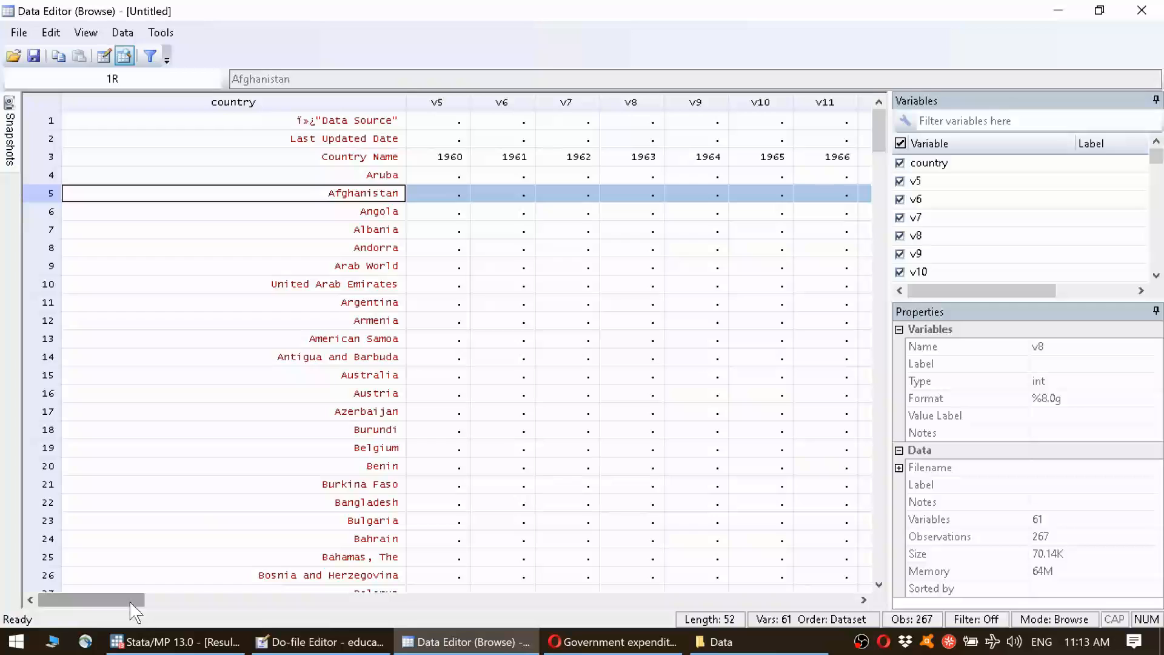
left_click_drag(130, 602, 181, 599)
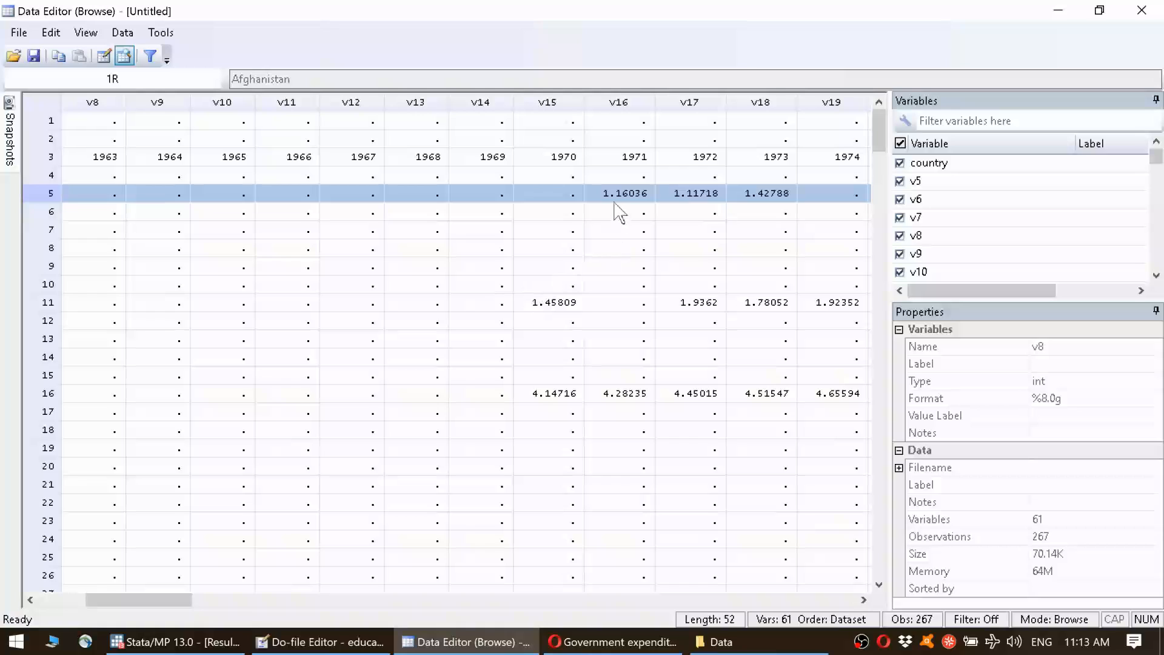
left_click(633, 159)
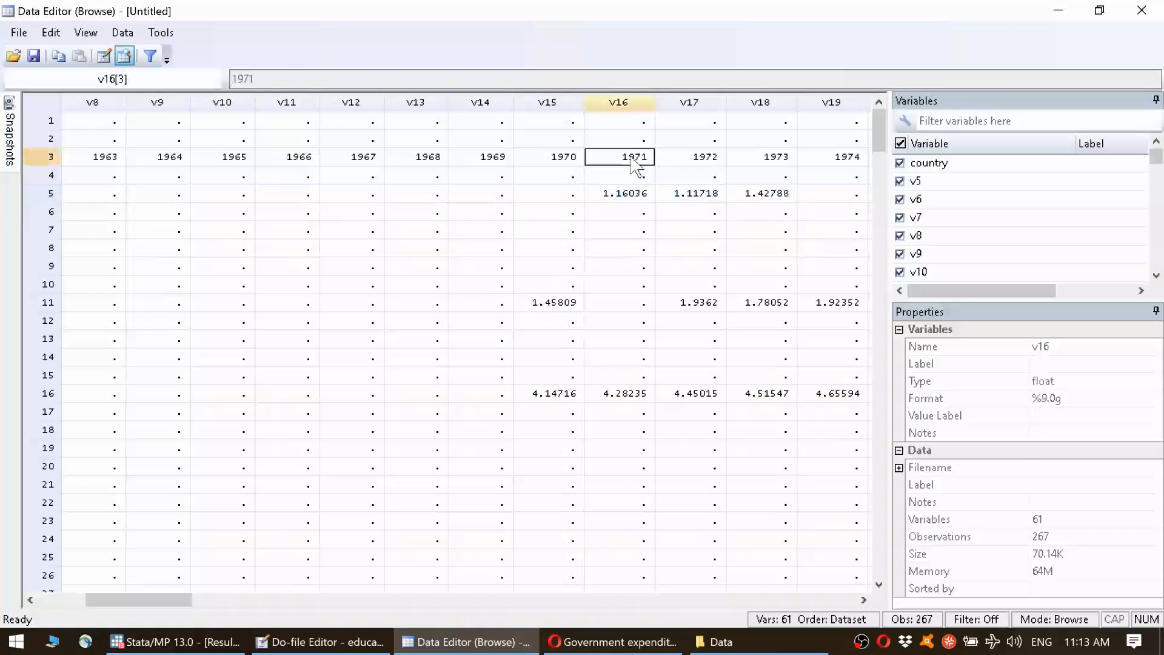
left_click(626, 195)
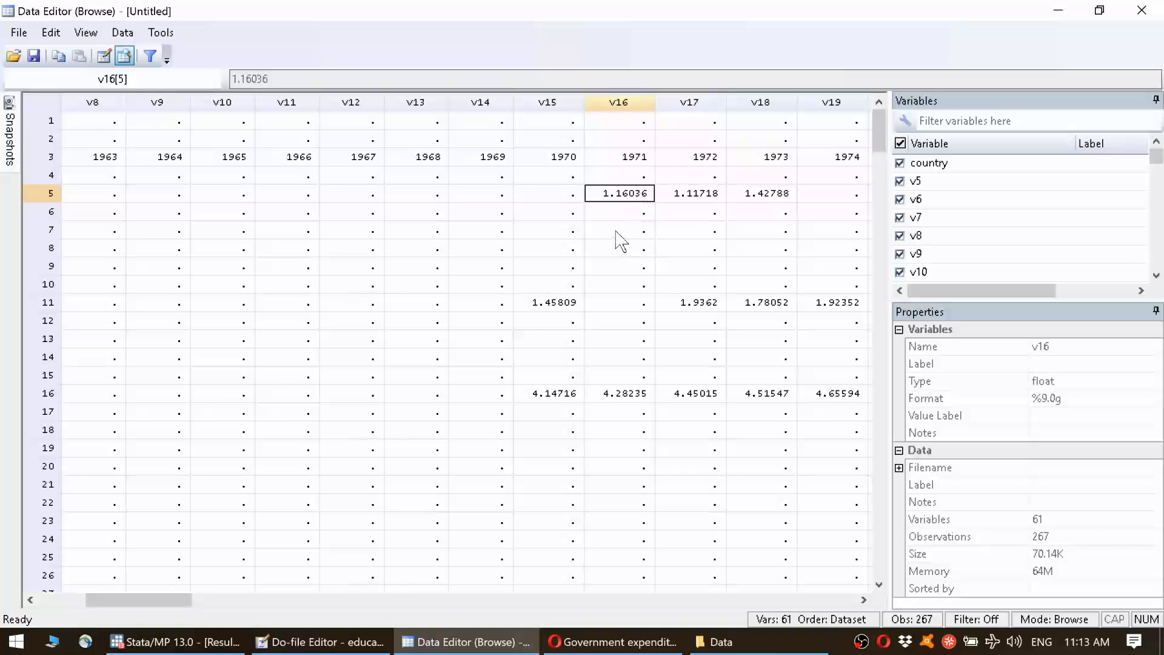
left_click(641, 160)
left_click(704, 168)
left_click(705, 196)
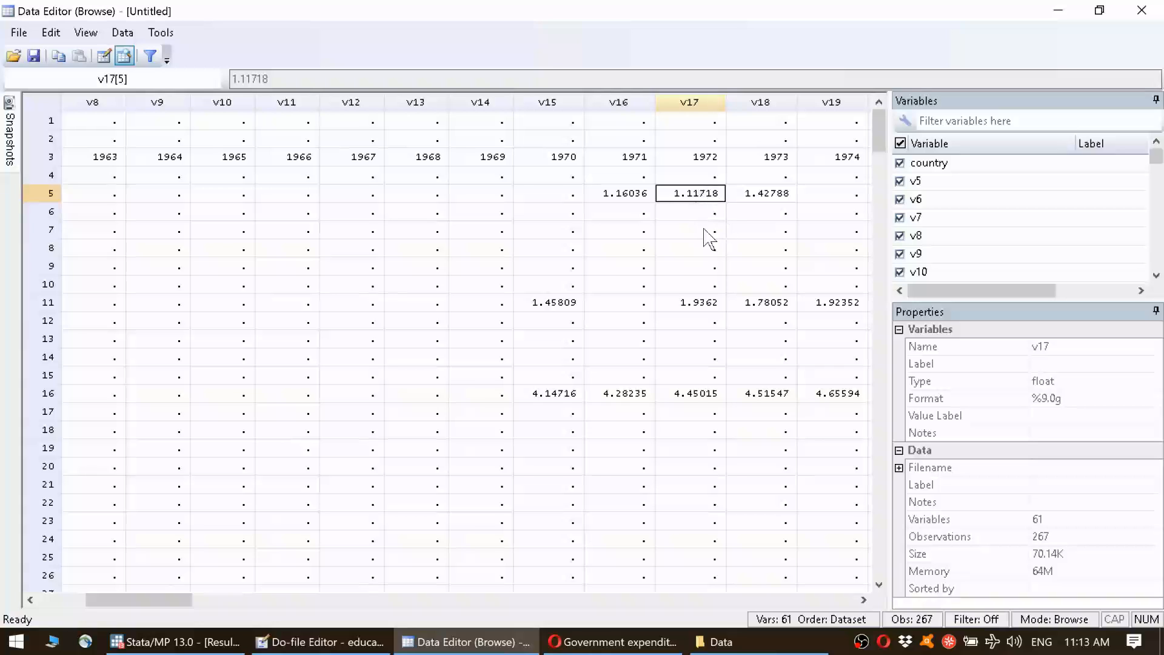
left_click(624, 196)
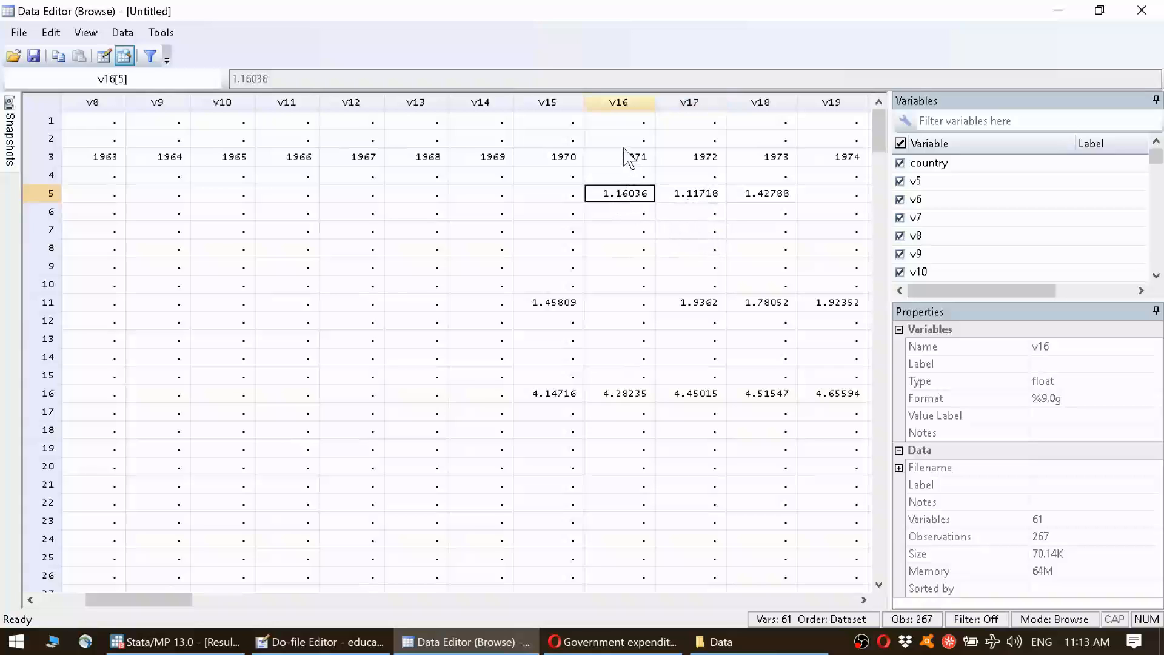
Compare the variable names v16 and v17 with their years in row 3, and return to the country column
left_click(360, 103)
left_click(424, 103)
left_click(479, 104)
left_click(565, 104)
left_click(612, 105)
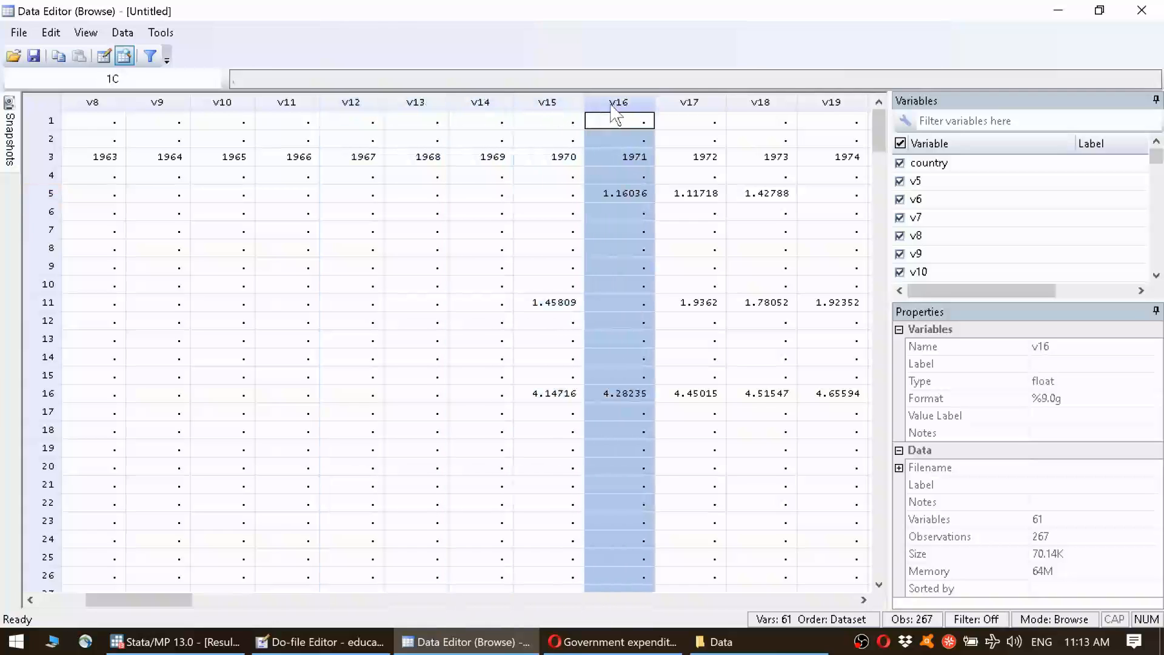
left_click(689, 103)
left_click(703, 158)
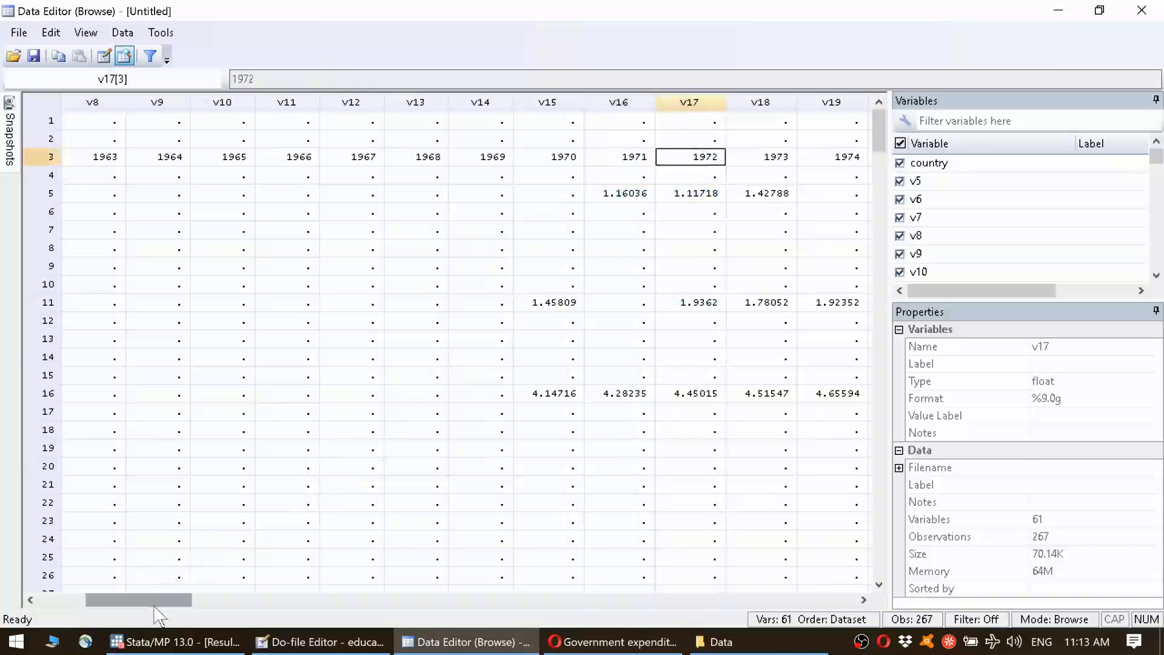
left_click_drag(155, 603, 108, 603)
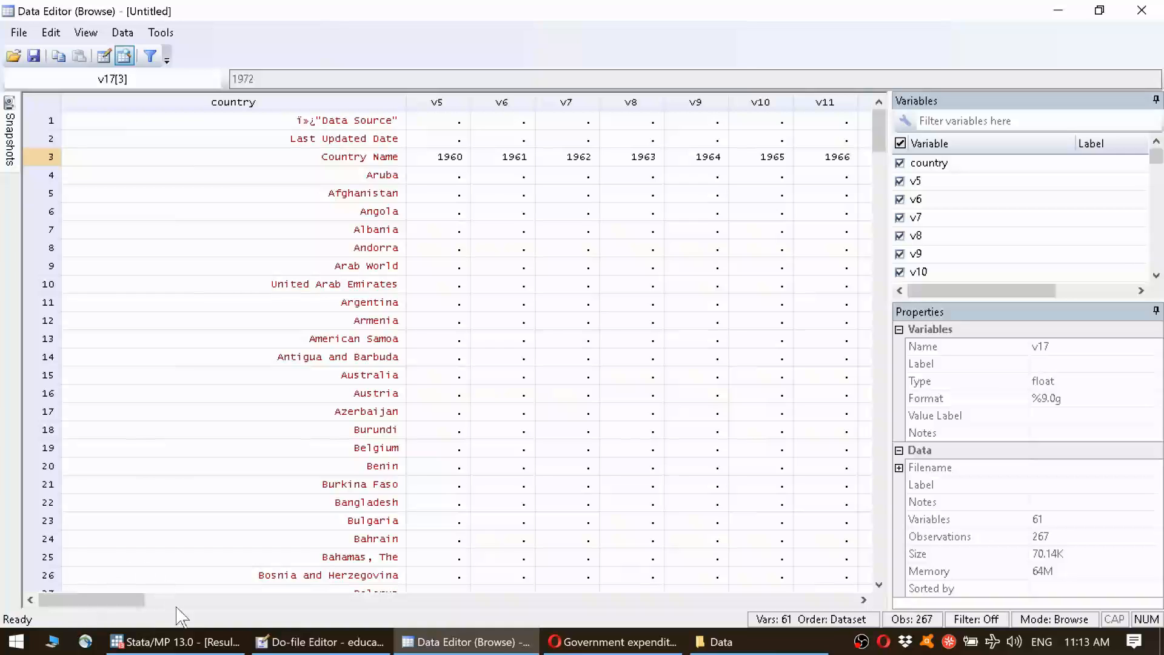
Check the v5 variable name against its 1960 entry, and start a fresh line after a blank one below the rename command
left_click(353, 644)
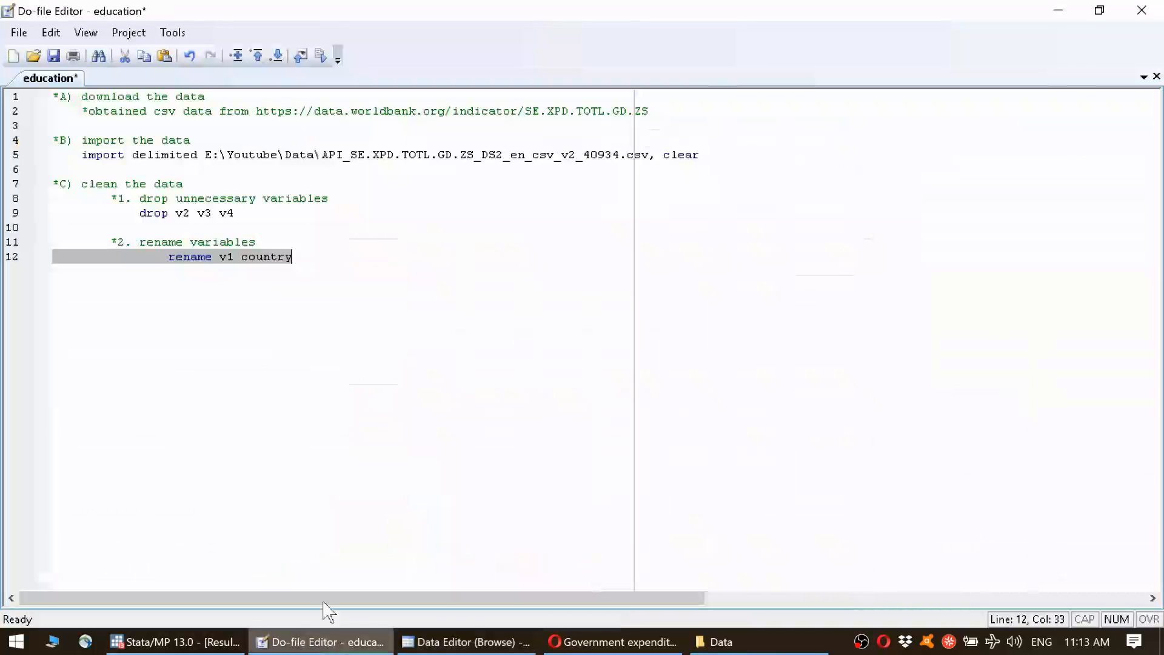
left_click(209, 271)
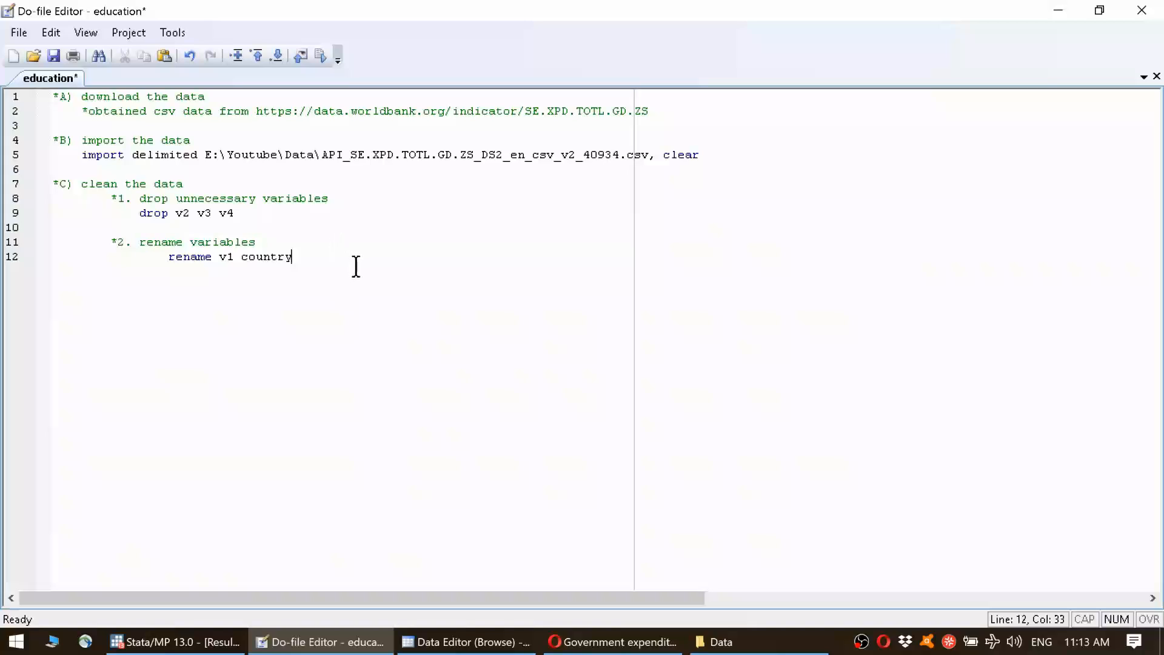
key("alt+Tab")
left_click(441, 159)
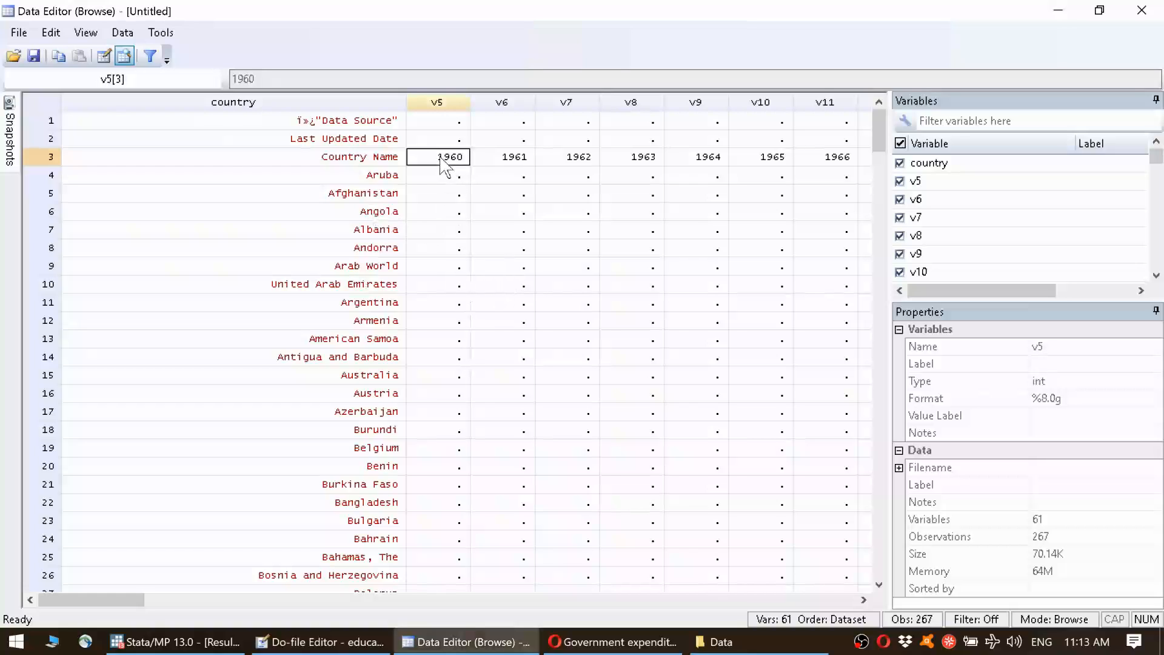
left_click(505, 161)
left_click(453, 160)
left_click(452, 102)
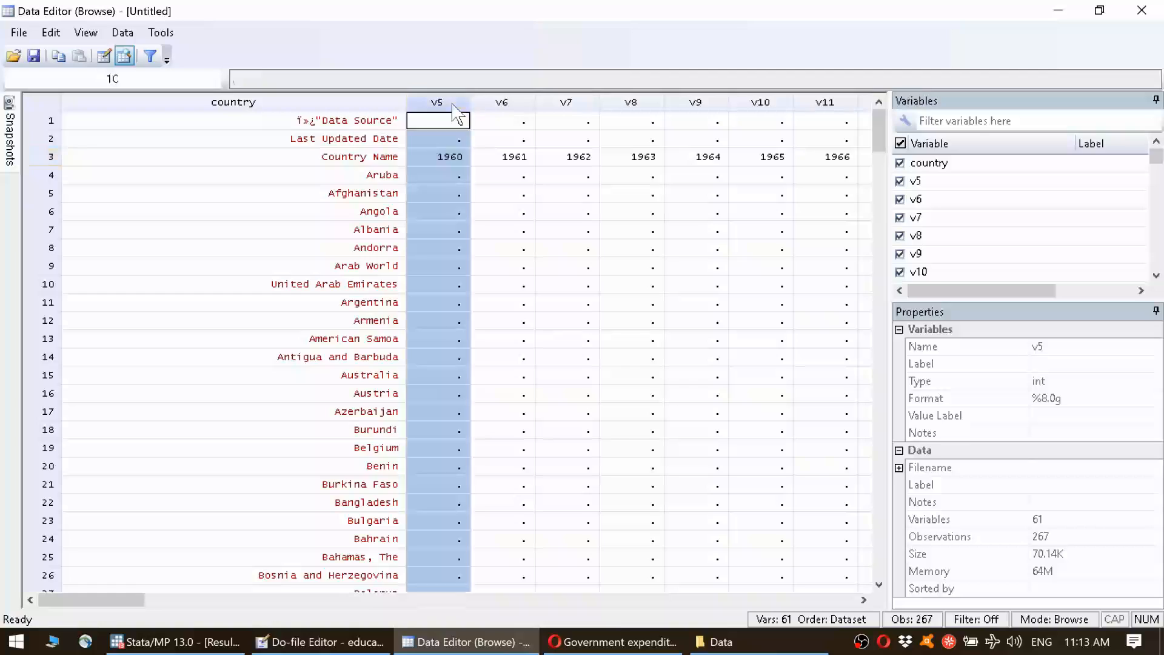
left_click(458, 156)
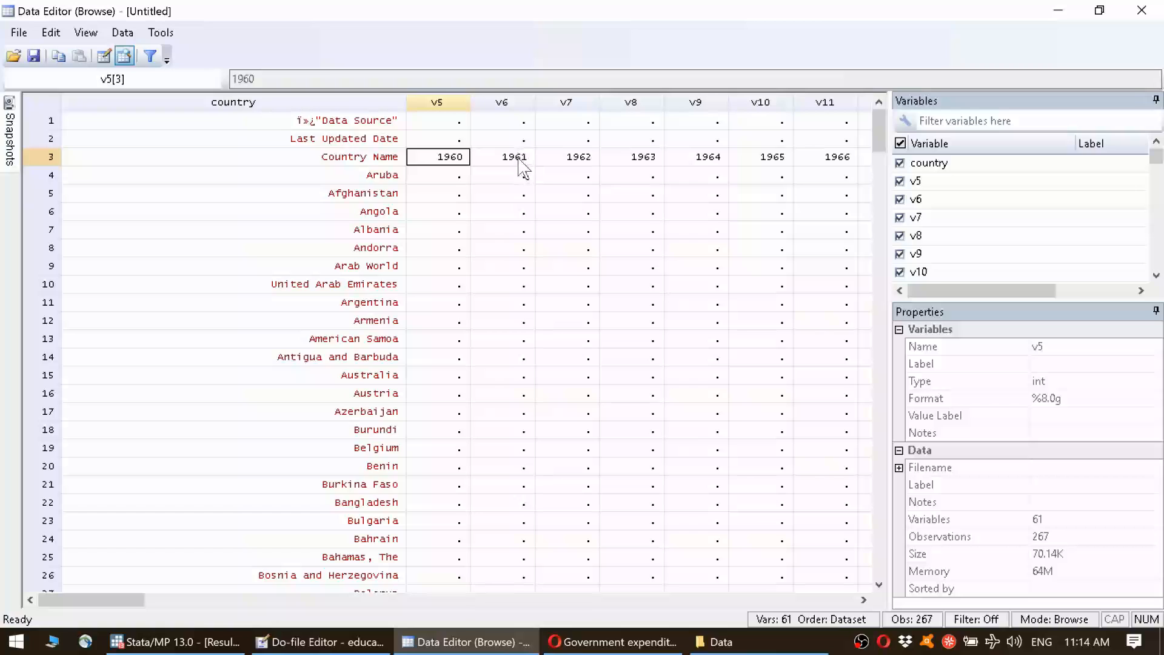
left_click_drag(109, 600, 58, 605)
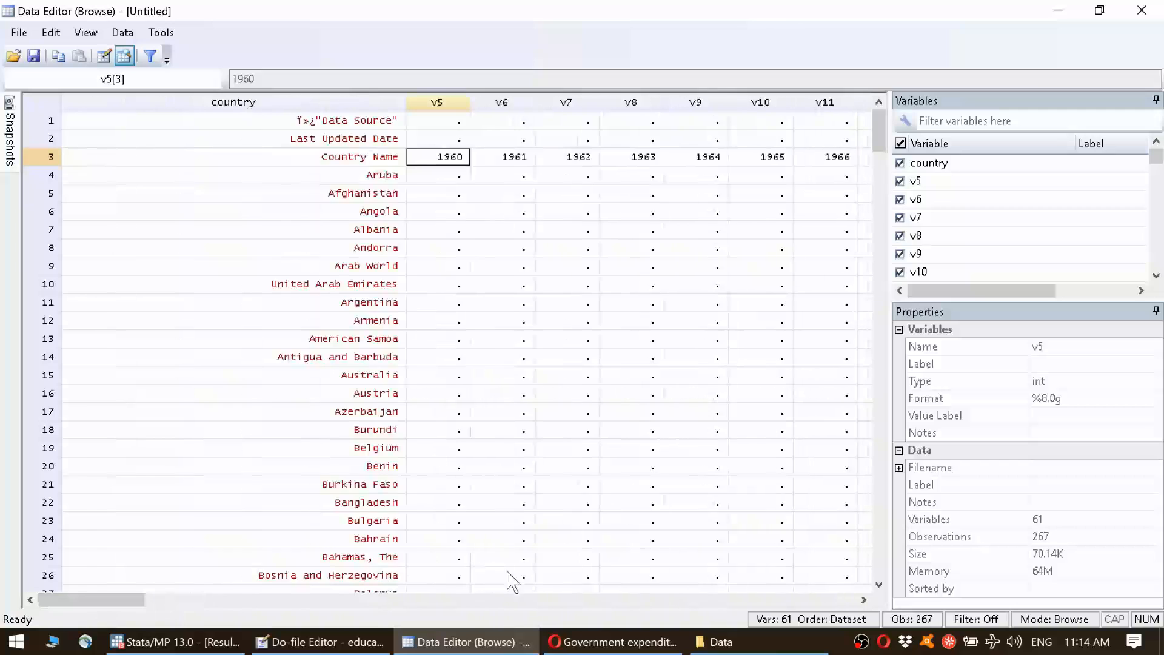
left_click(322, 642)
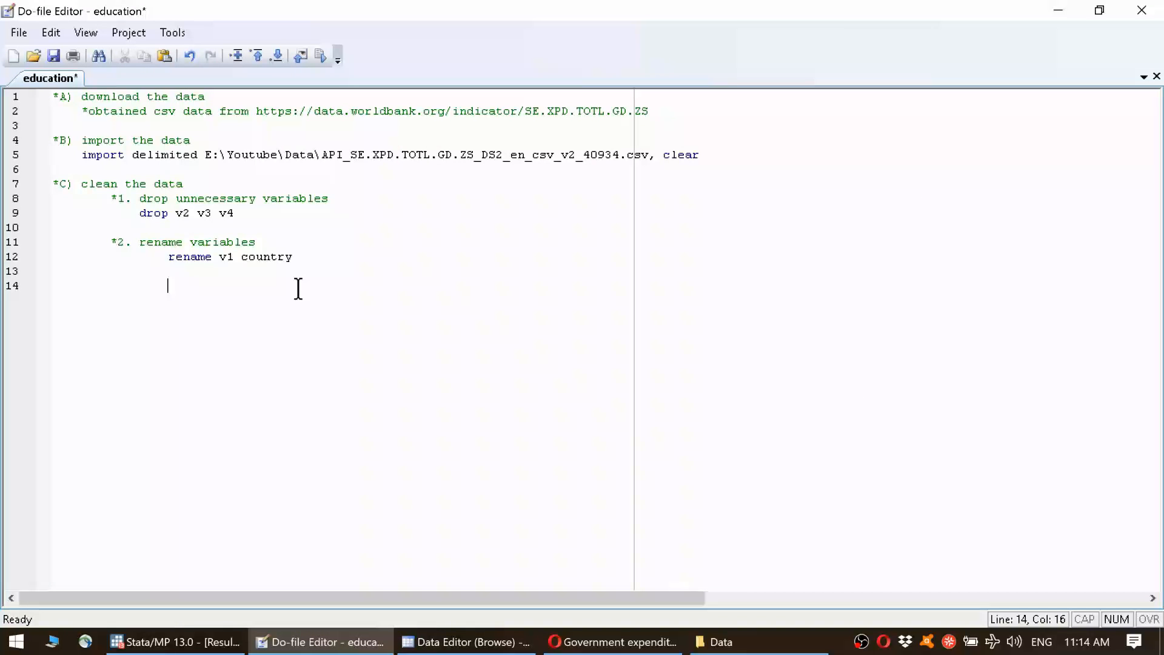
Match the variable names v5 and v6 to the years 1960 and 1961 in row 3 of the dataset
key("alt+Tab")
key("Right")
key("Right")
key("Right")
key("Left")
key("Left")
key("Left")
key("Up")
key("Up")
key("Down")
key("Down")
key("Up")
key("Up")
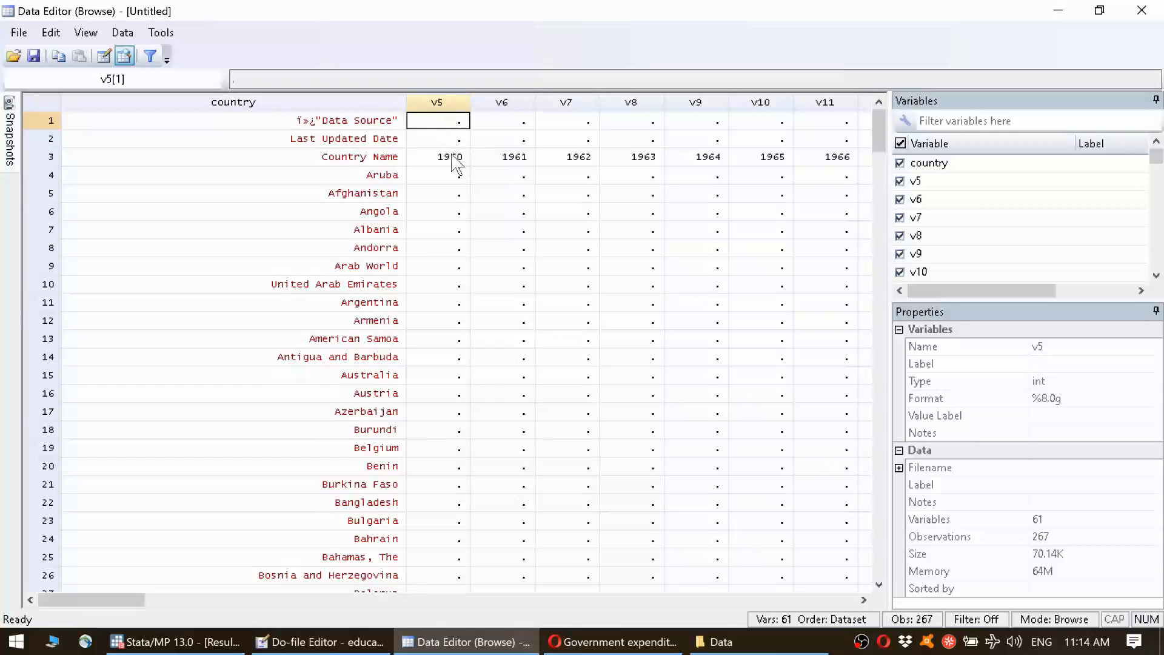
left_click(449, 102)
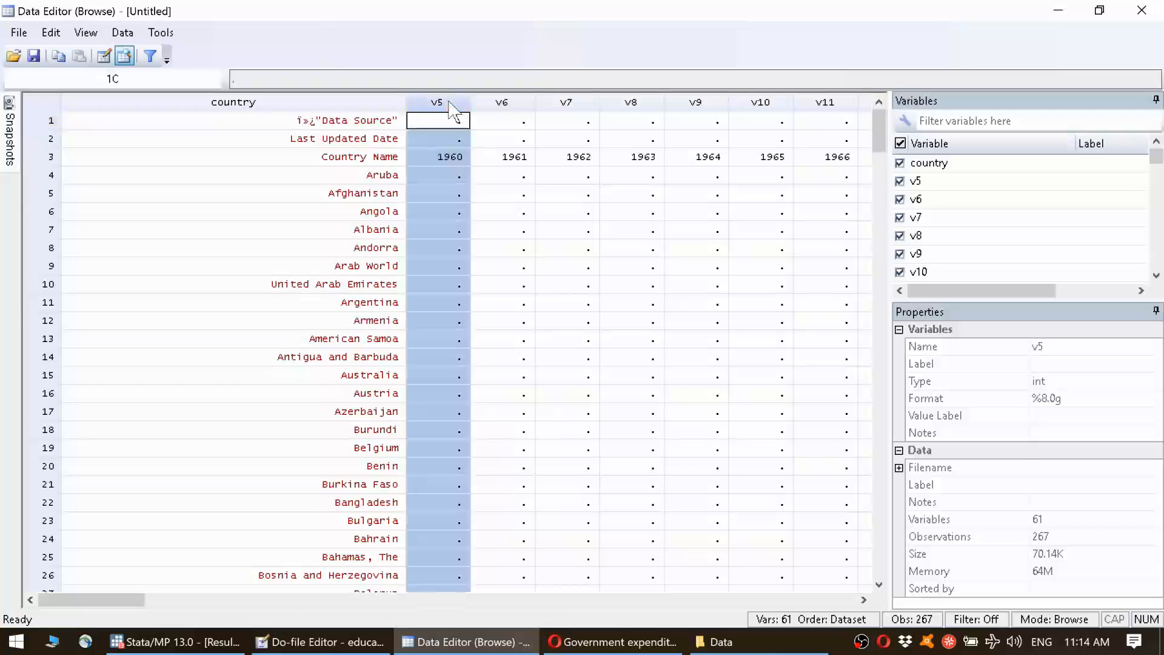
left_click(453, 159)
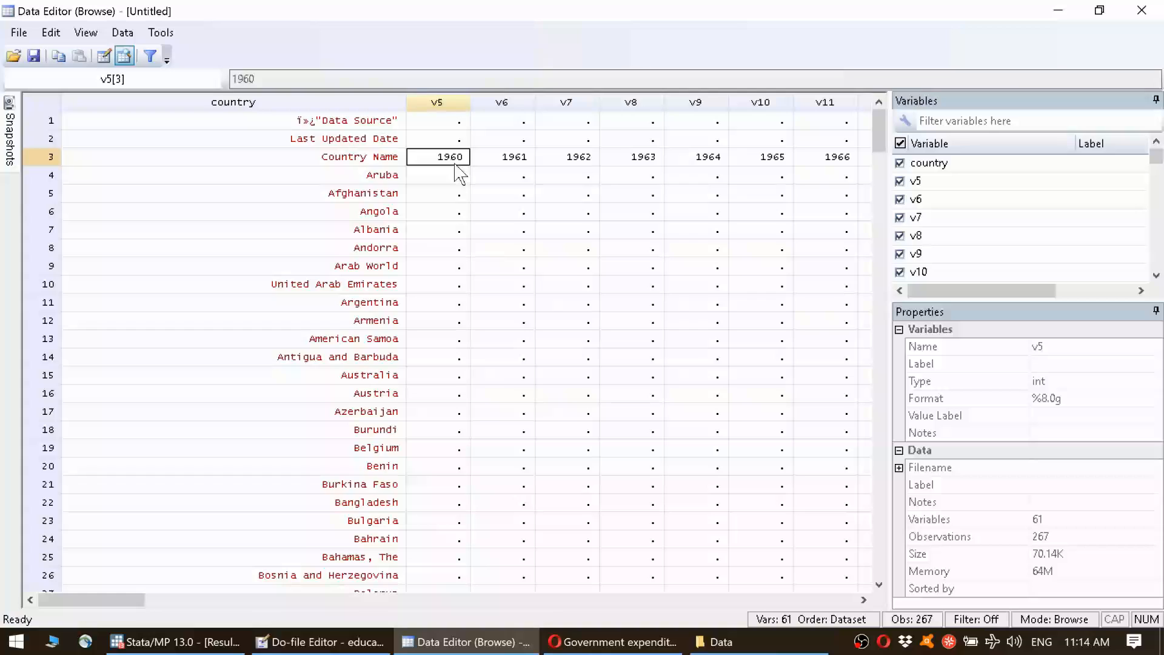
left_click(505, 102)
left_click(512, 156)
left_click(508, 103)
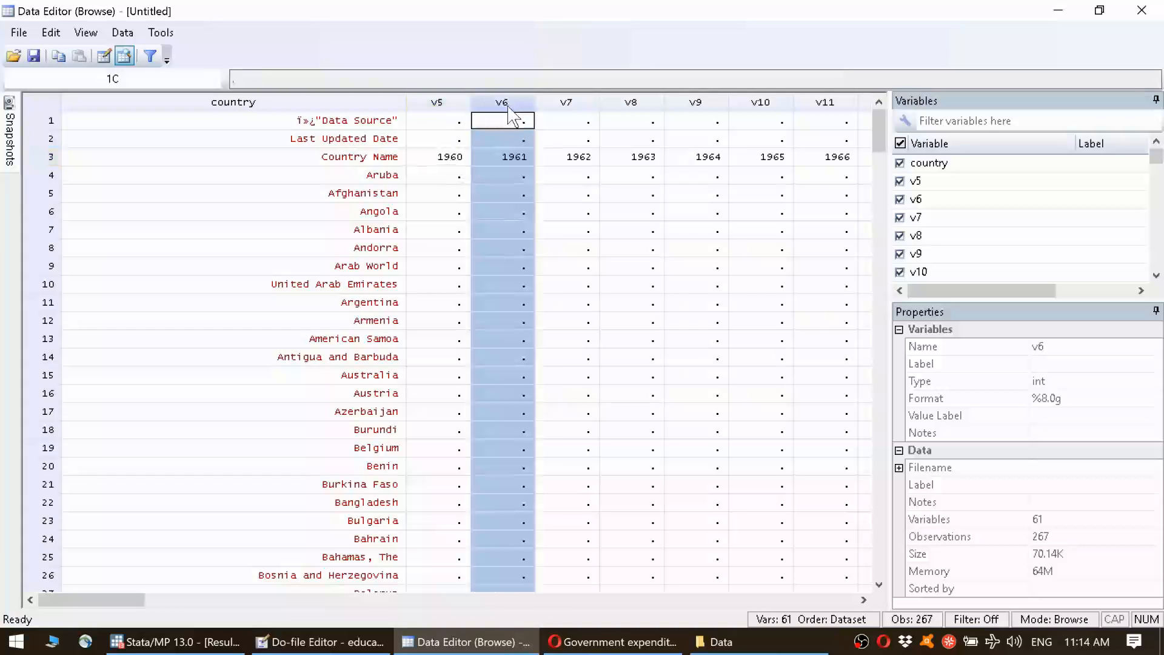
left_click(517, 120)
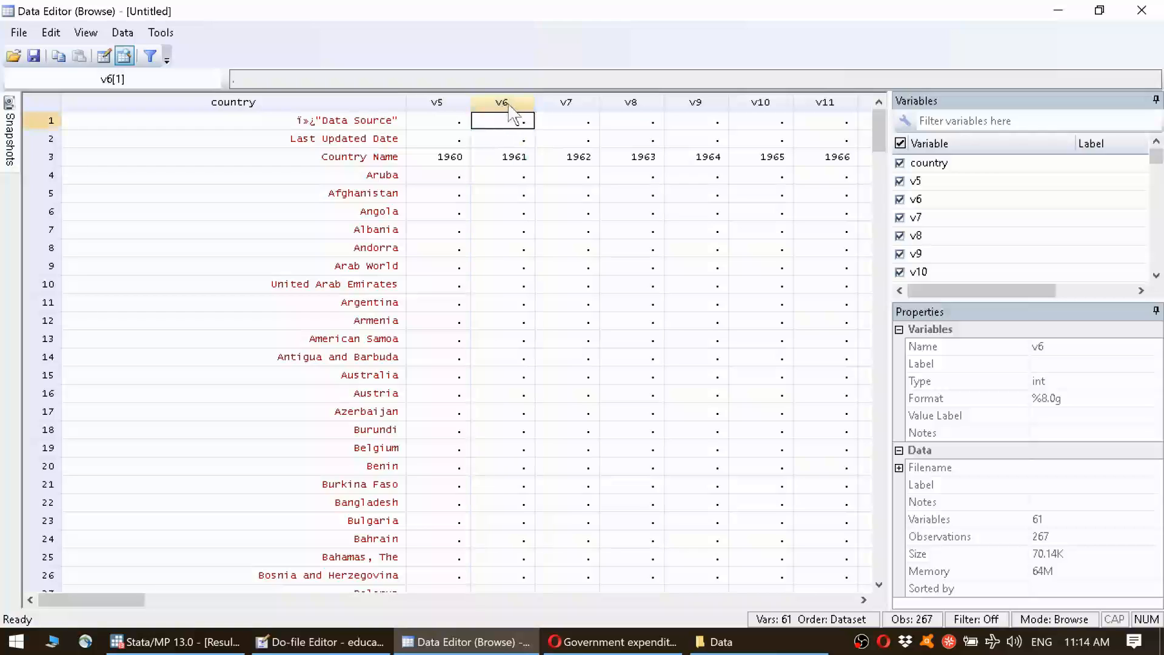
left_click(515, 162)
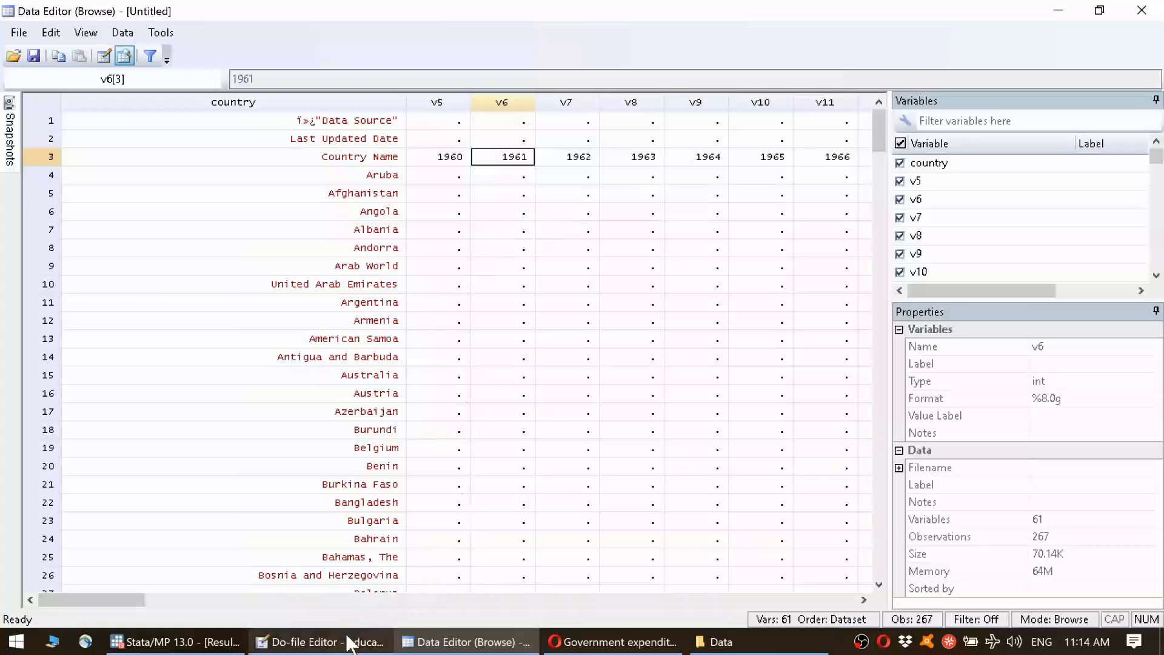
left_click_drag(120, 603, 37, 588)
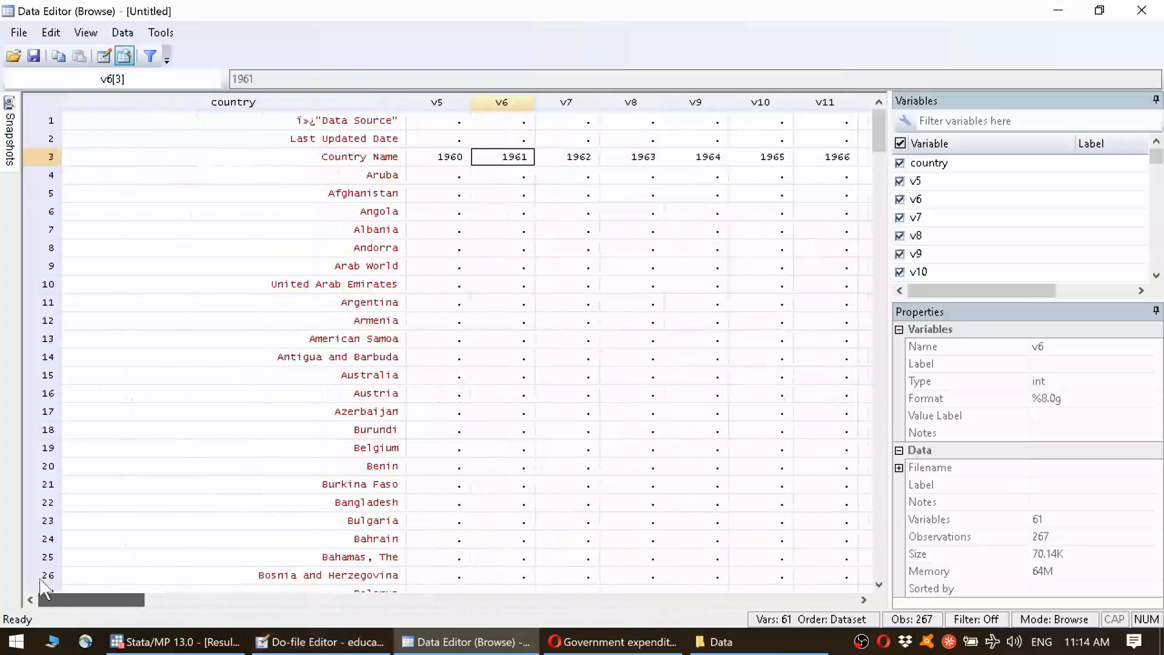
Write a forvalues loop over x = 5 / 64 that defines local year as 1955 + `x' and renames v`x' to spend_educ`year'
left_click(321, 642)
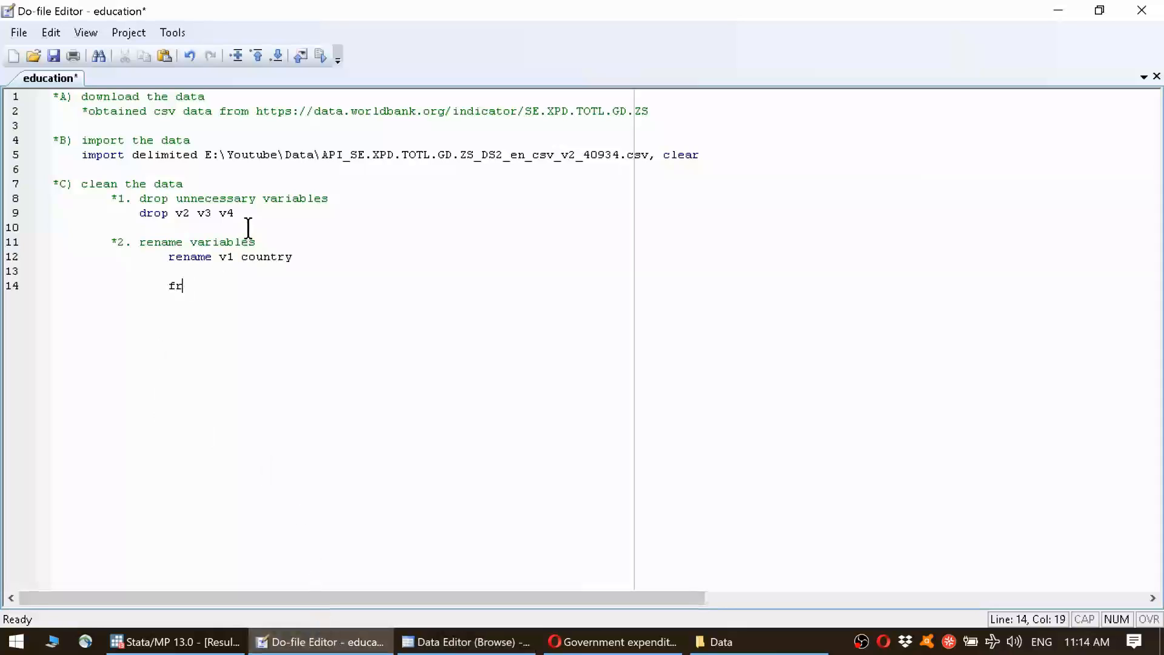
type("values x = 5 /")
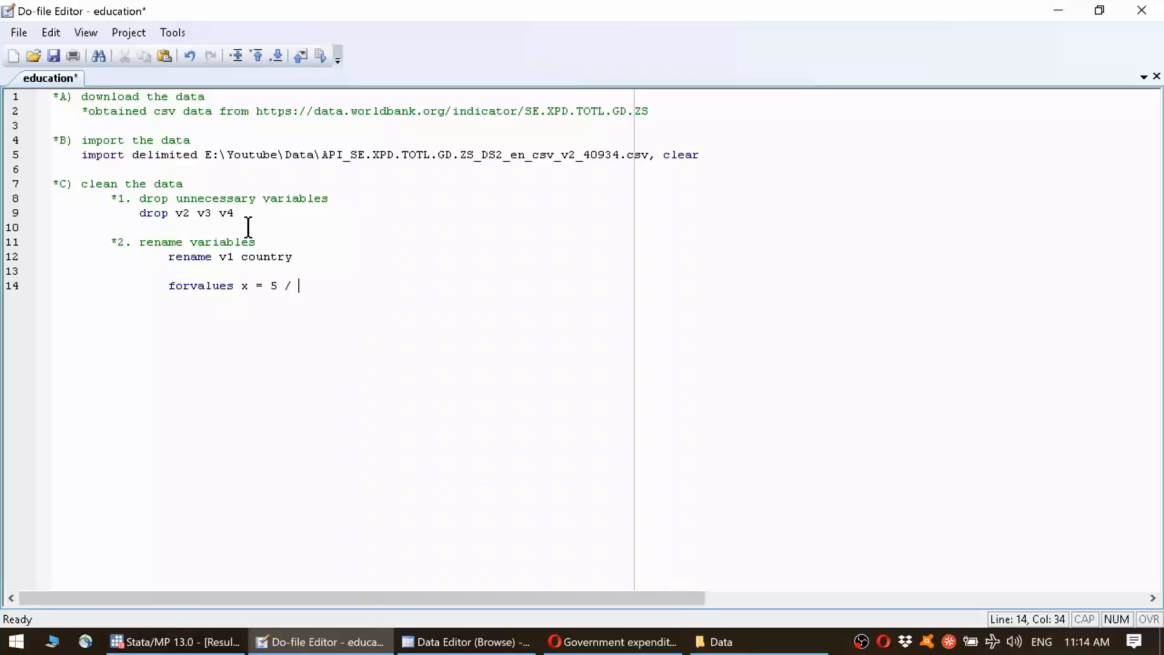
key("alt+Tab")
left_click_drag(121, 601, 750, 599)
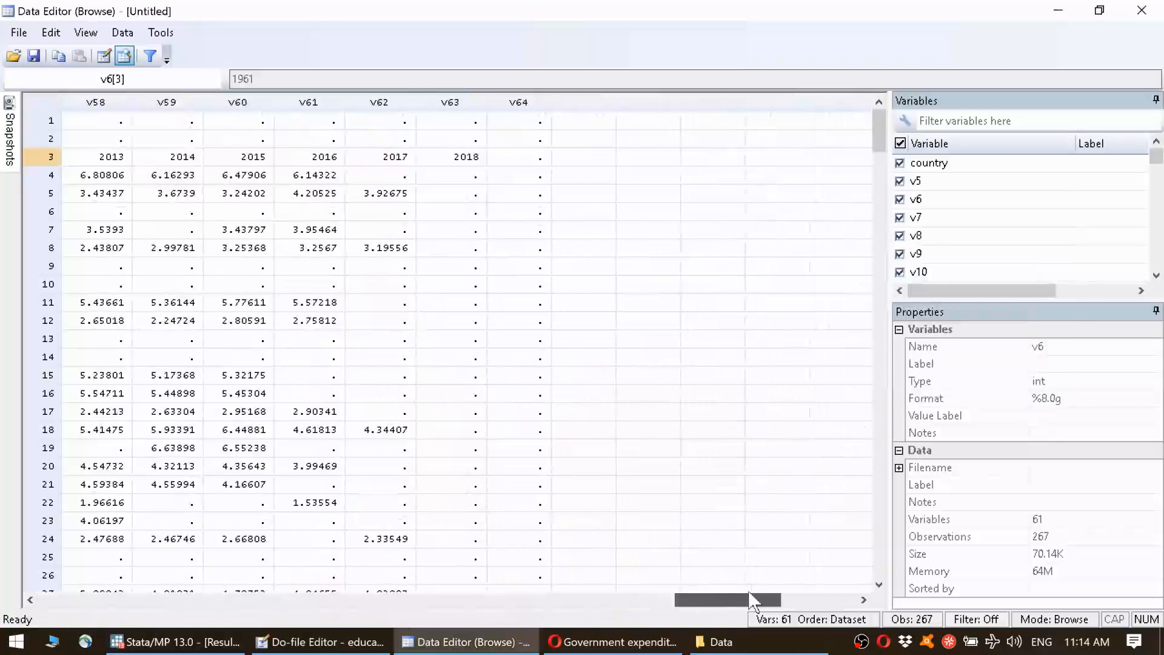
key("alt+Tab")
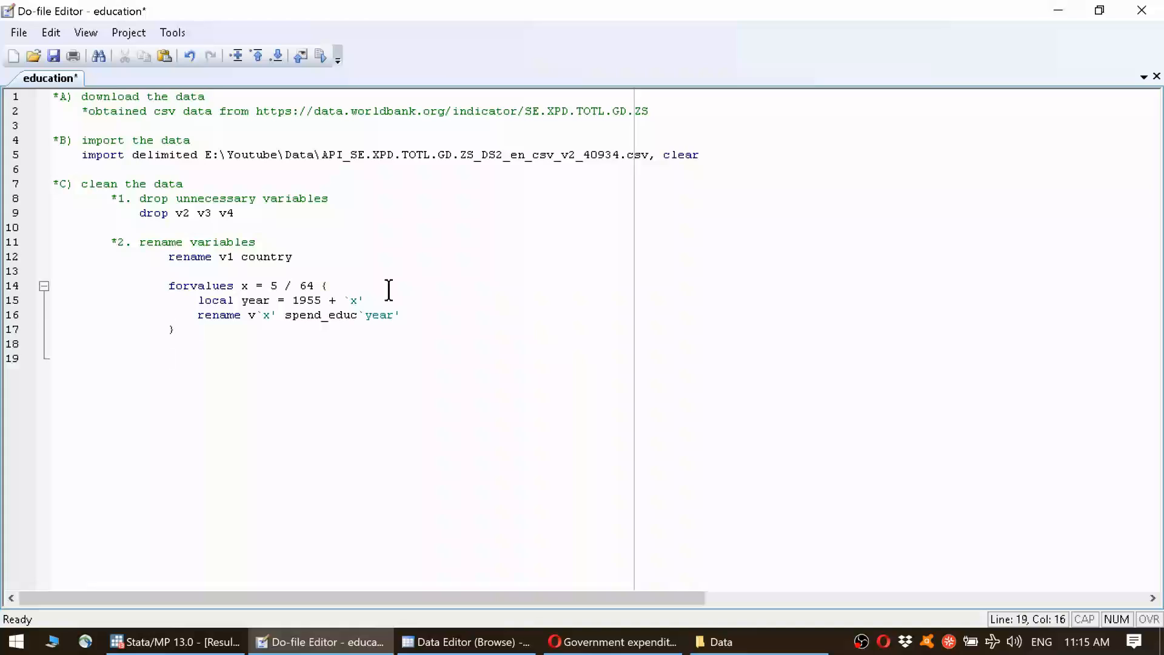
Review the forvalues header, covering the iterator x and range 5 / 64, and the loop body enclosed in braces
left_click(229, 330)
left_click_drag(81, 287, 181, 285)
double_click(205, 285)
left_click(254, 285)
double_click(245, 285)
left_click(271, 285)
left_click_drag(270, 285, 315, 285)
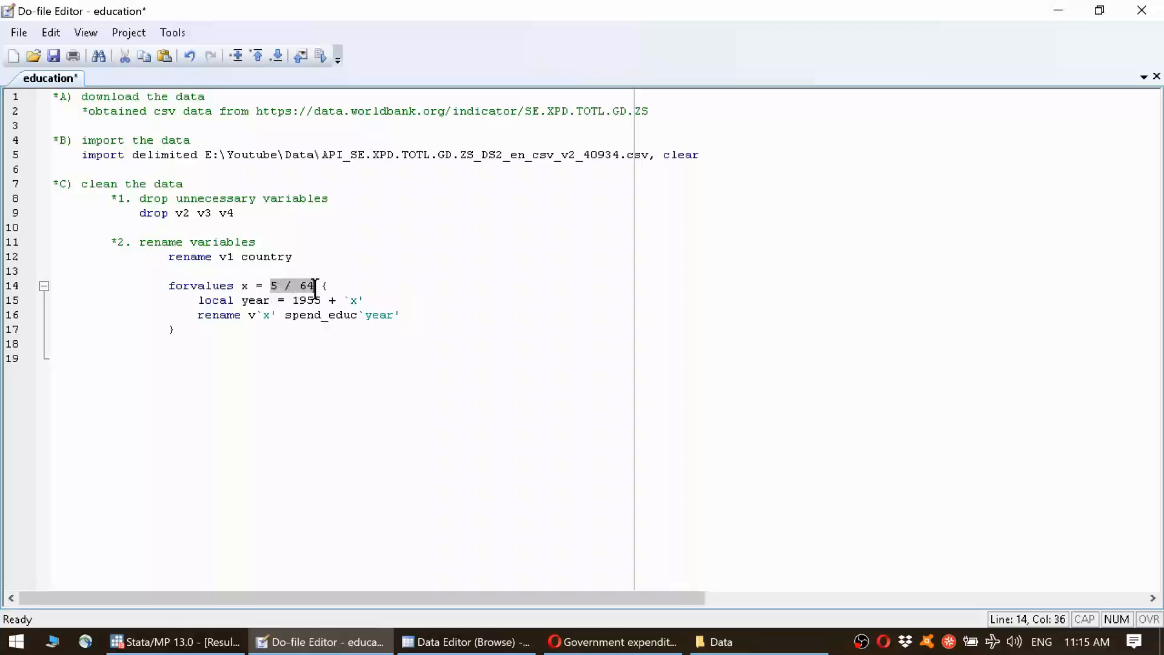
left_click(284, 286)
left_click(191, 332)
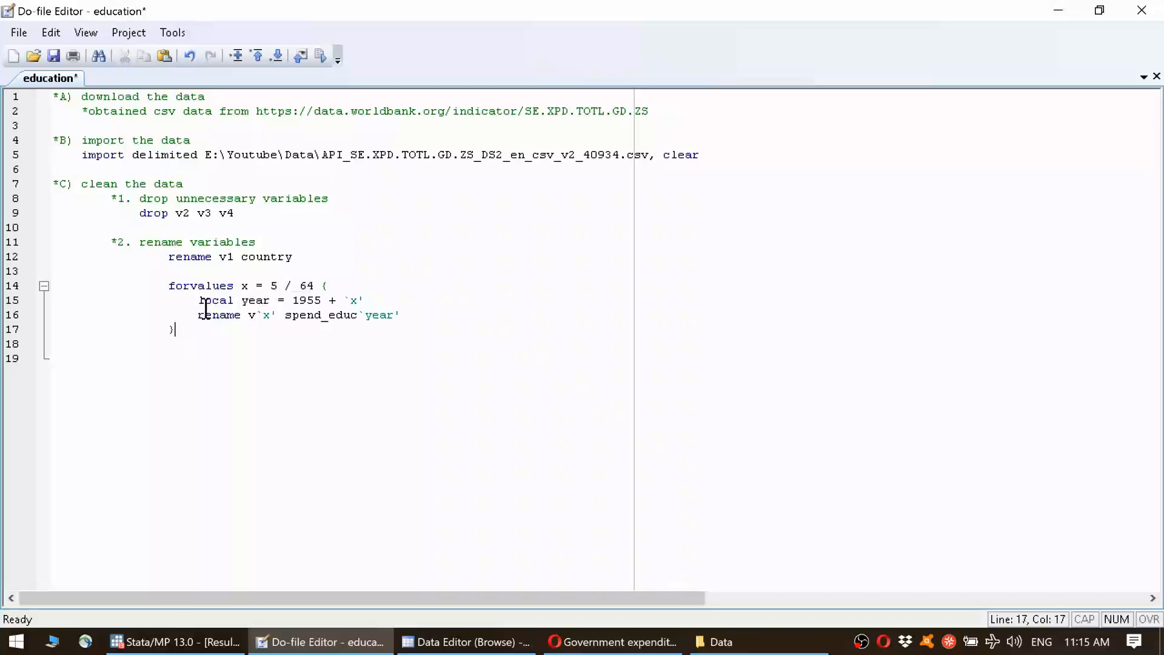
left_click_drag(197, 301, 217, 331)
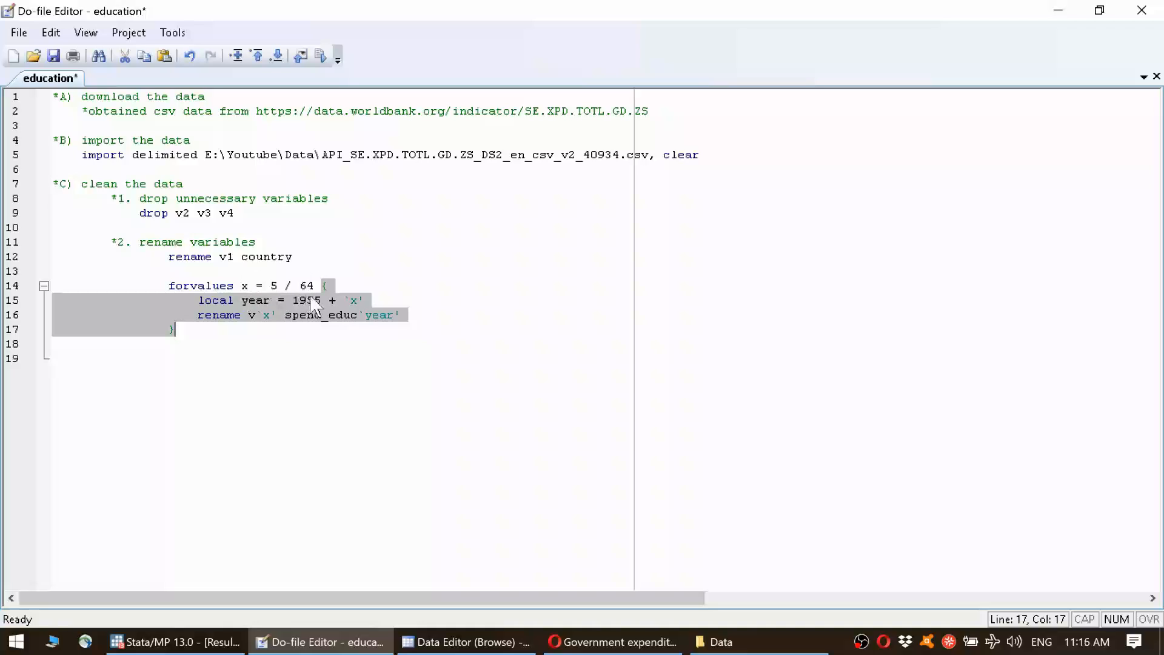
left_click(313, 314)
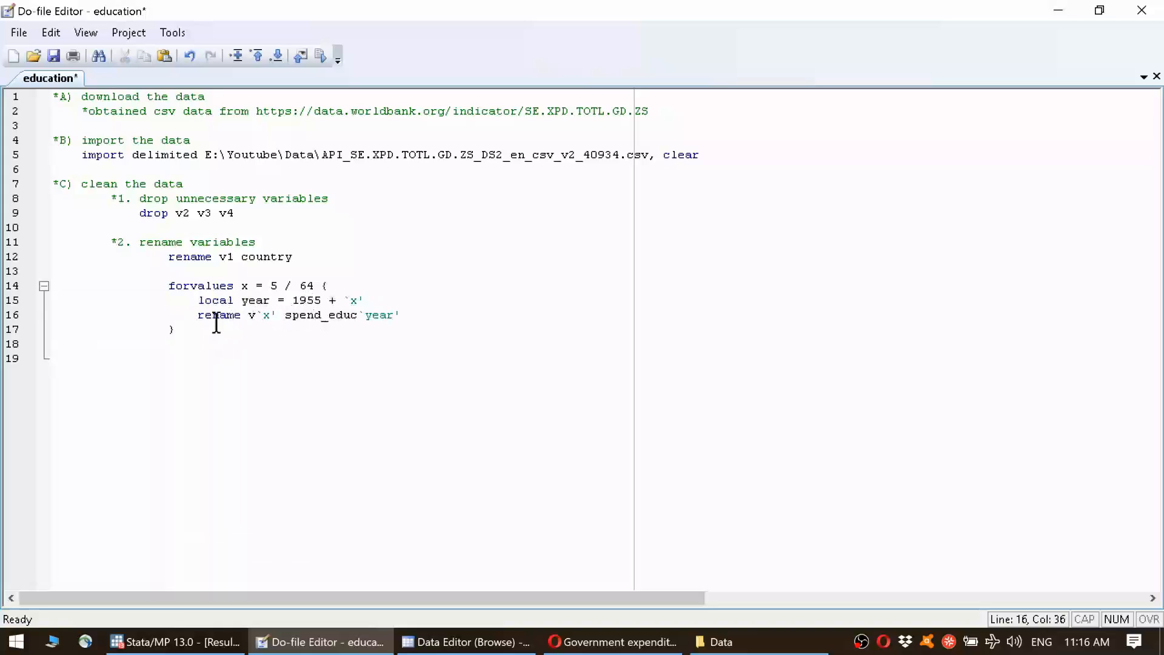
Review the loop body's local year definition and the old and new names in its rename command
left_click_drag(200, 300, 383, 299)
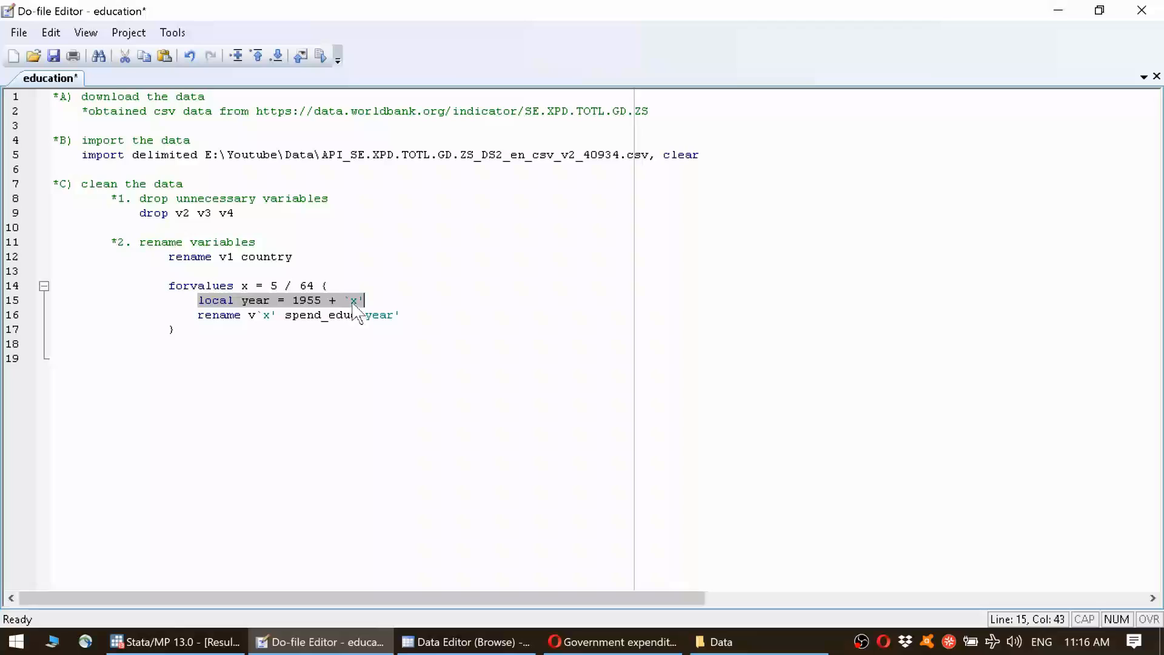
left_click_drag(199, 314, 252, 321)
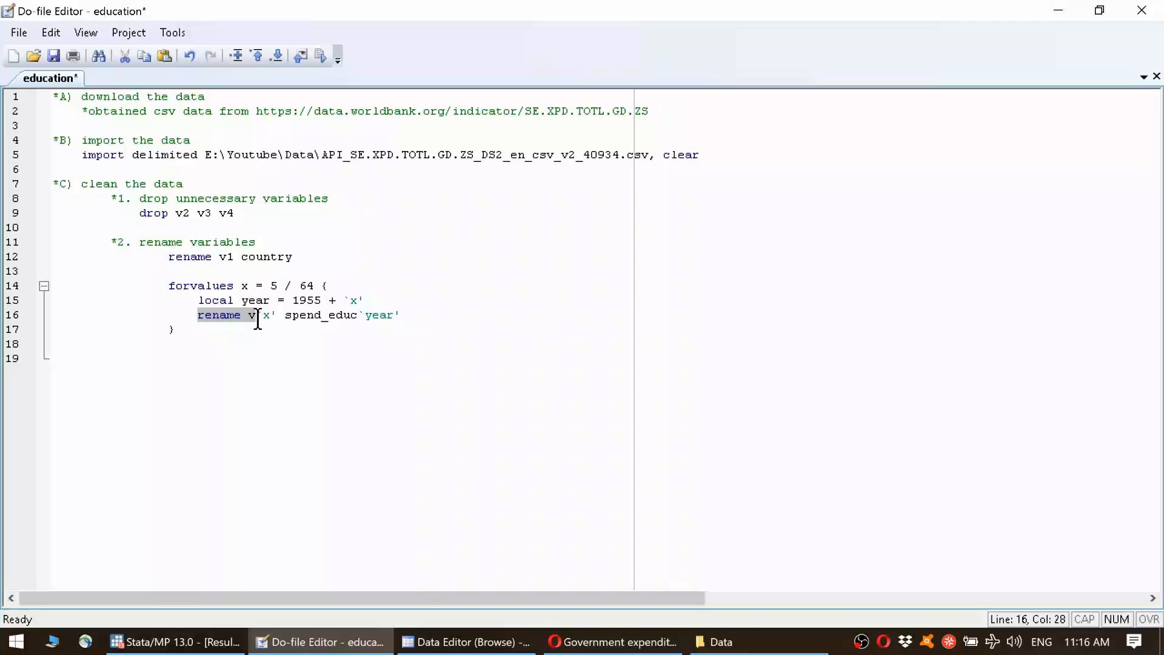
left_click_drag(284, 317, 355, 321)
left_click(402, 314)
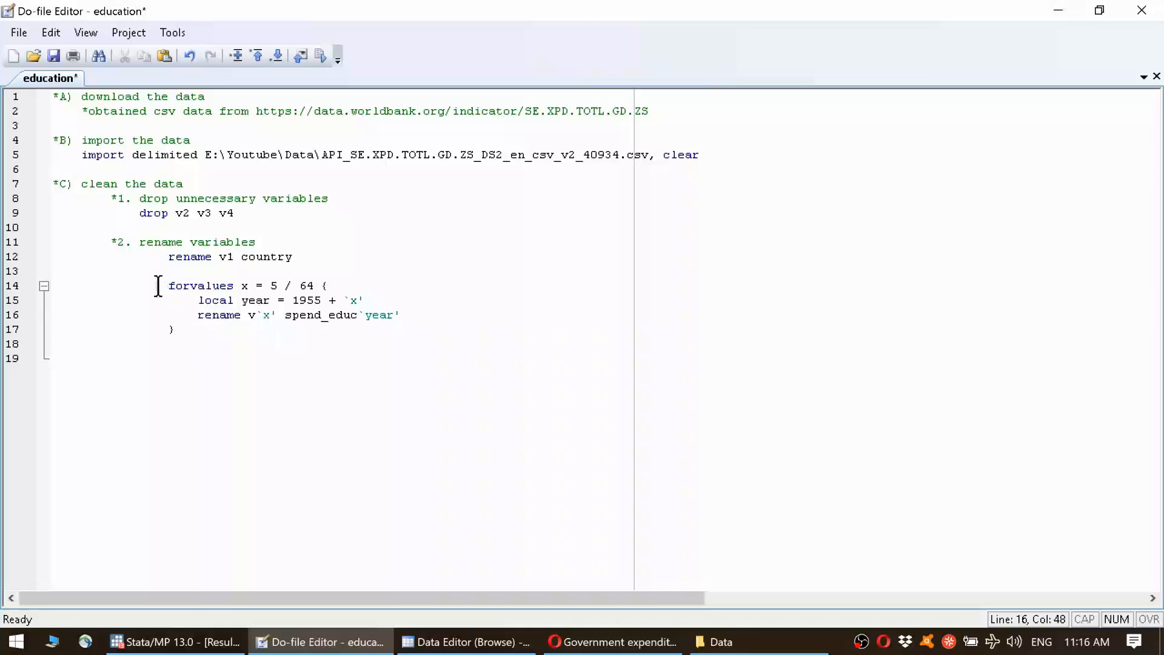
Relate the loop's starting value of x to variable v5 and its row 3 year in the dataset
left_click(272, 286)
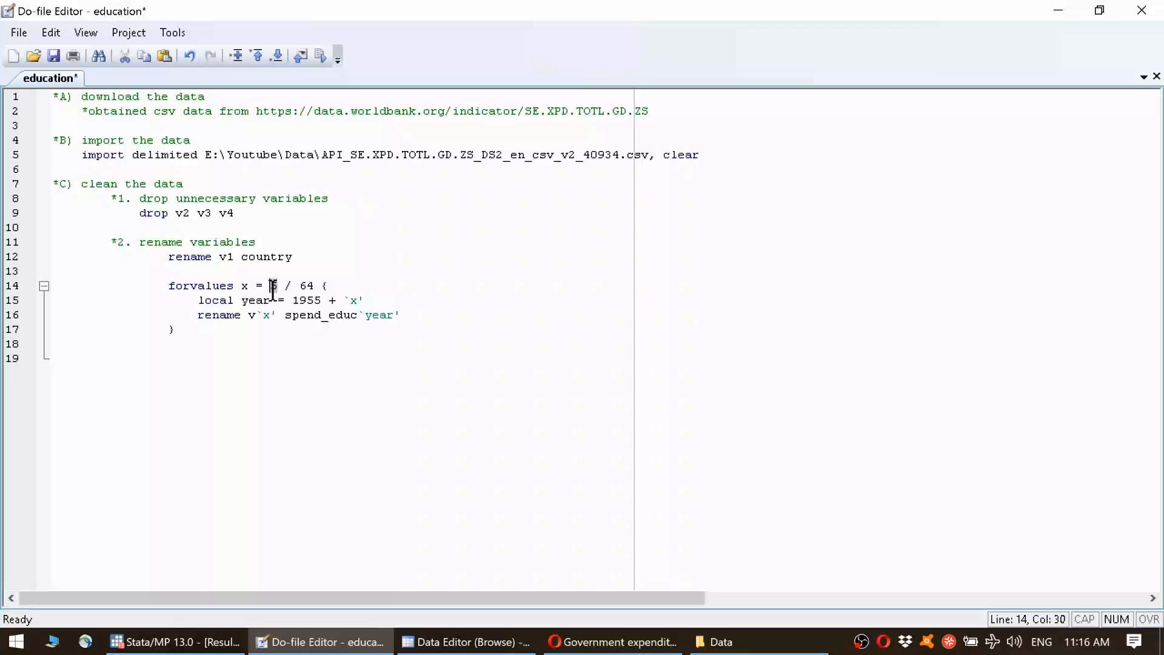
left_click(212, 356)
left_click_drag(242, 288, 256, 288)
left_click(429, 641)
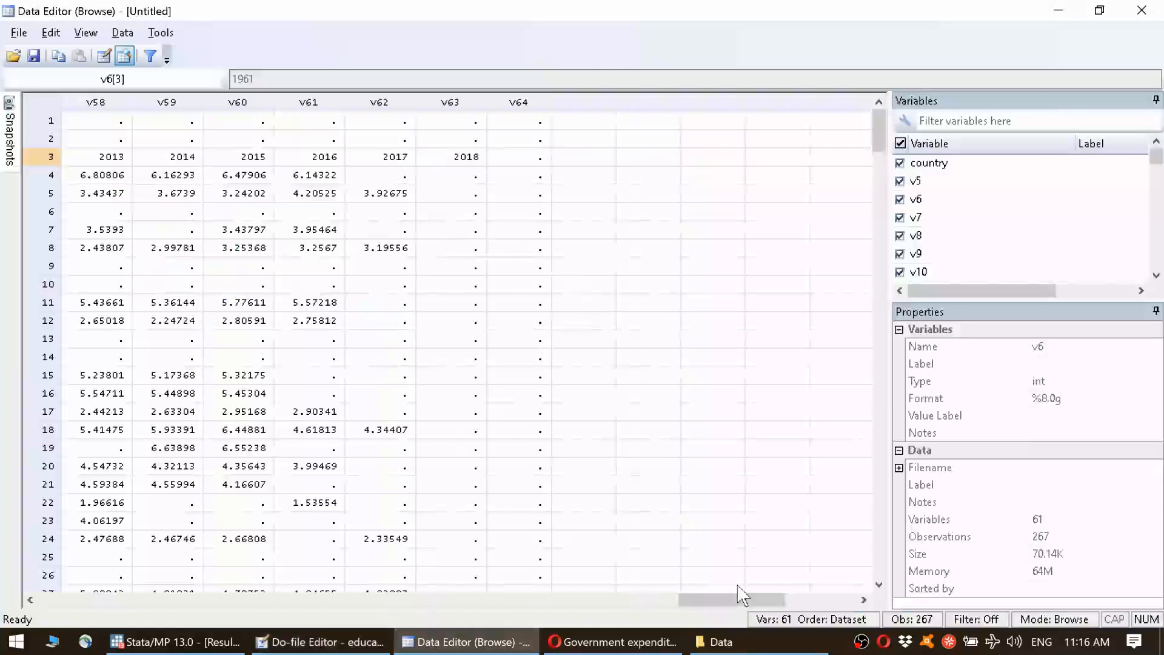
left_click_drag(743, 603, 91, 600)
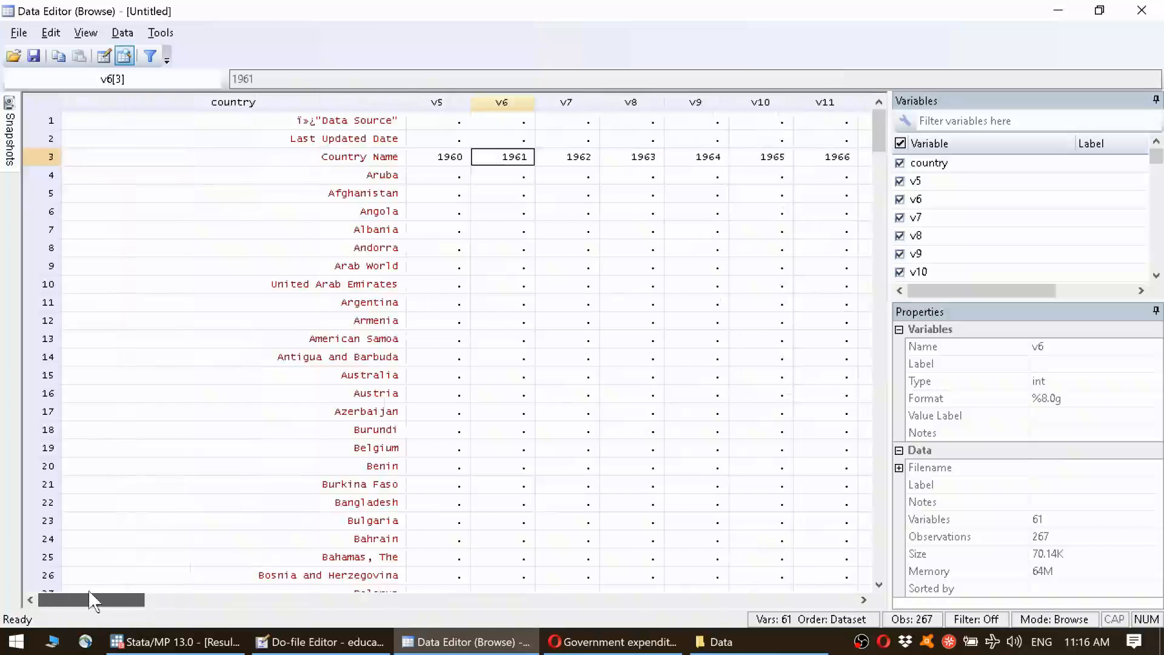
left_click(458, 110)
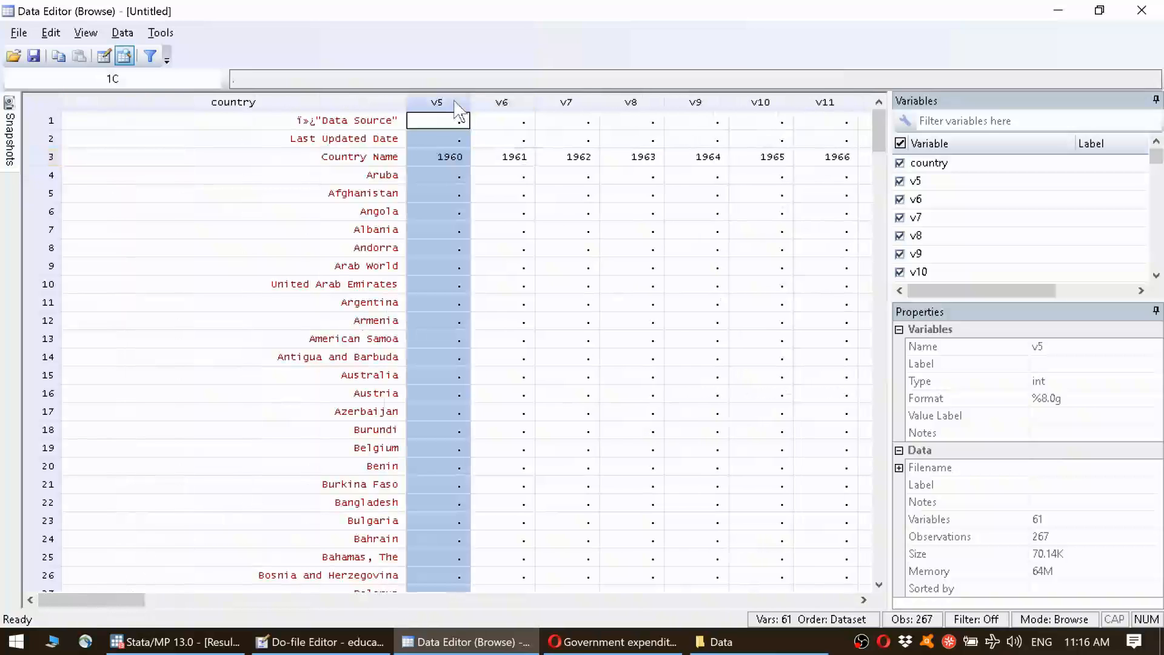
left_click(439, 156)
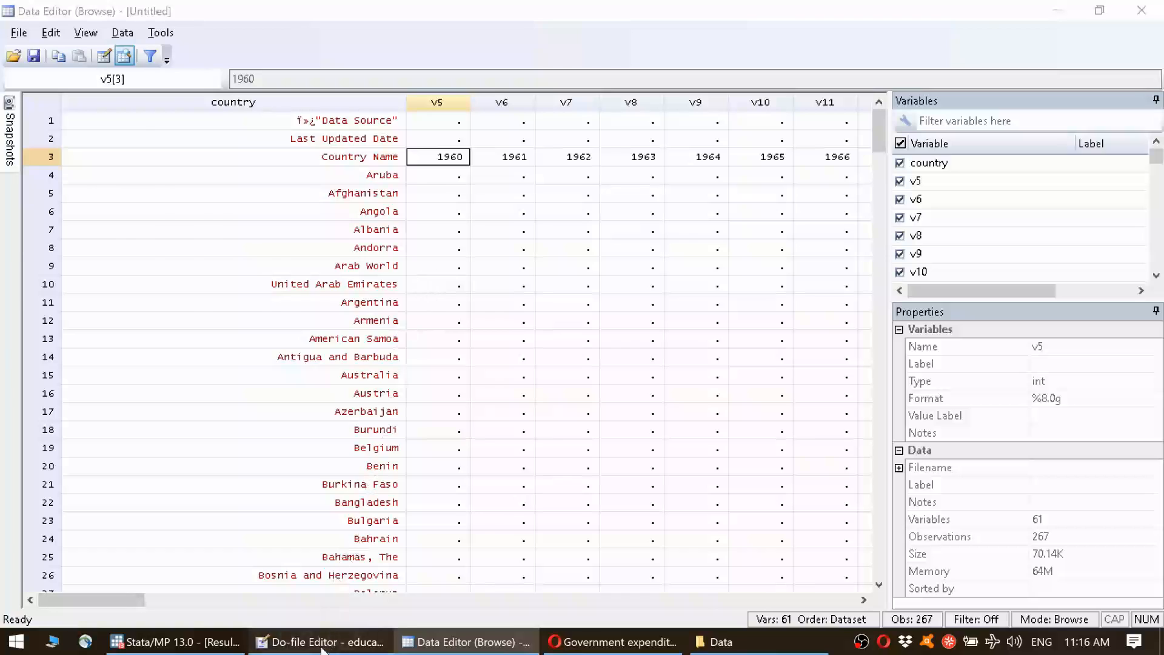
Trace in the do-file how the year local computed from 1955 + `x' feeds the rename command
left_click(321, 642)
left_click_drag(198, 300, 322, 303)
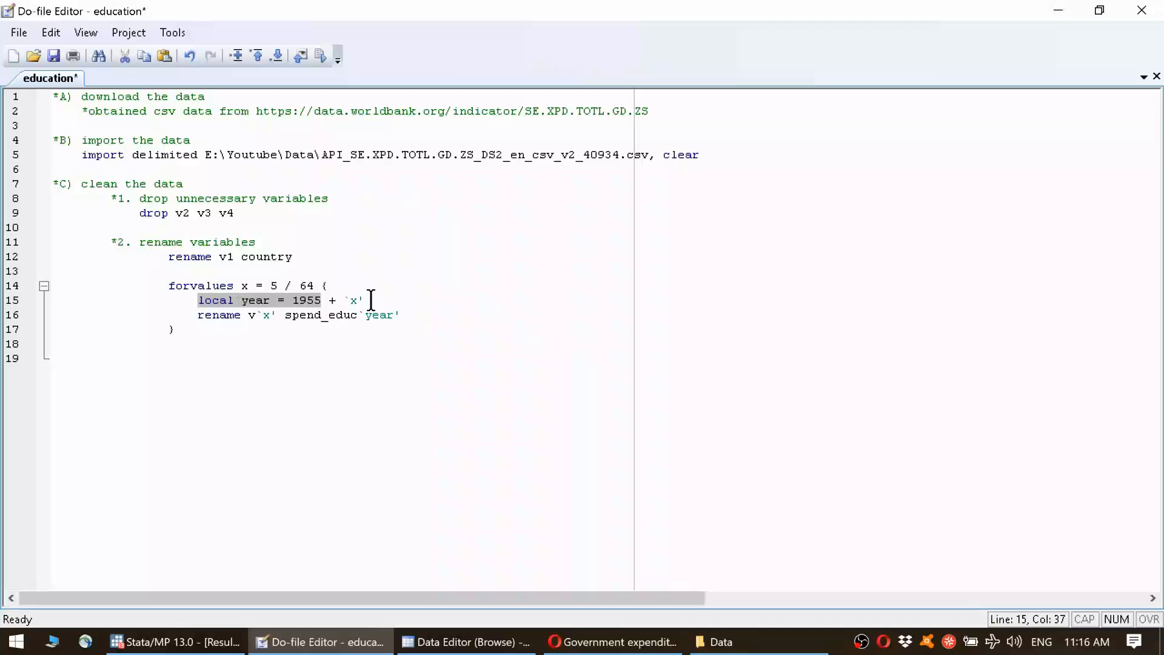
left_click(270, 300)
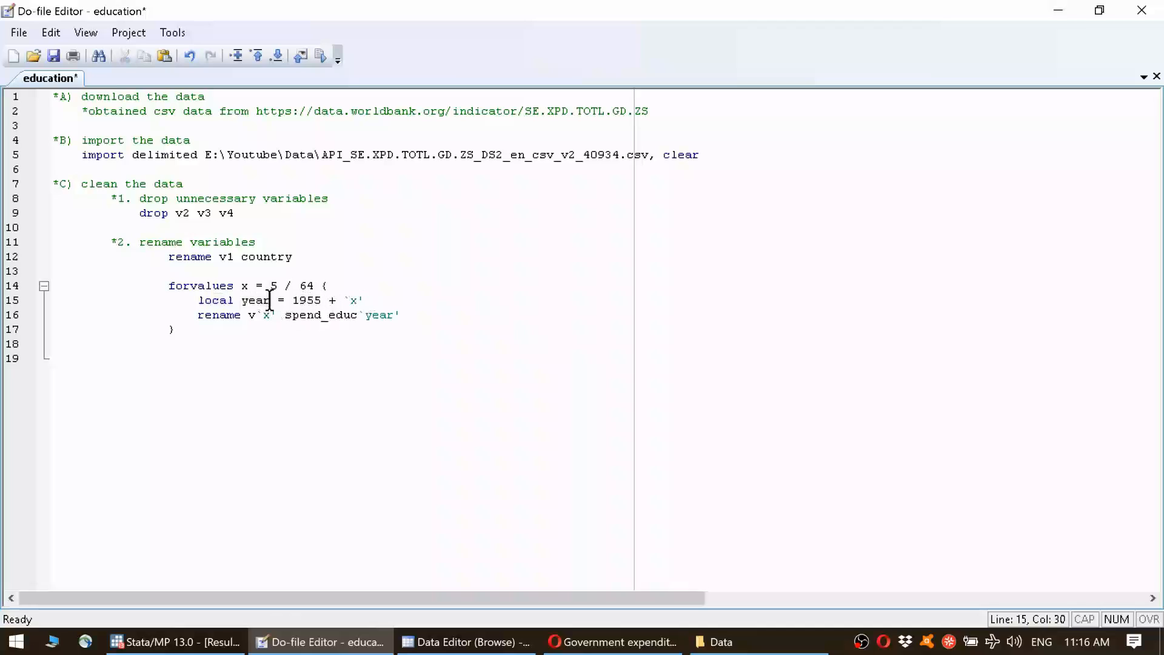
double_click(260, 300)
left_click_drag(249, 315, 361, 313)
left_click(294, 314)
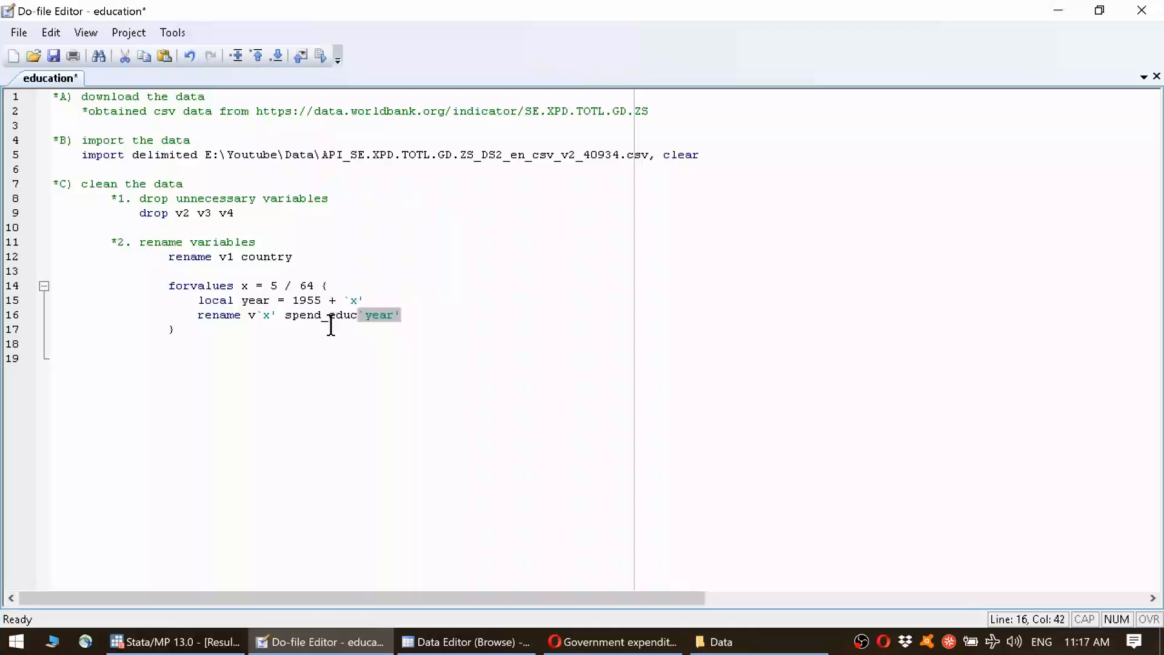
Recheck the 1955 + `x' expression and the spend_educ`year' target name for the loop's following iterations
left_click(361, 286)
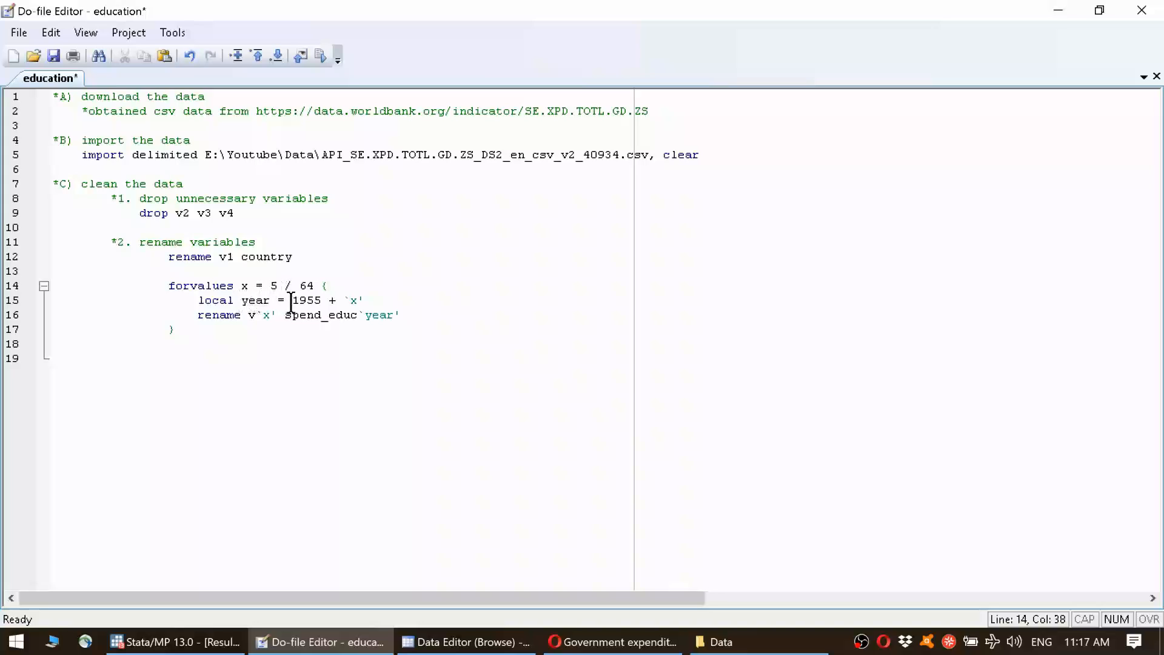
left_click_drag(293, 300, 365, 300)
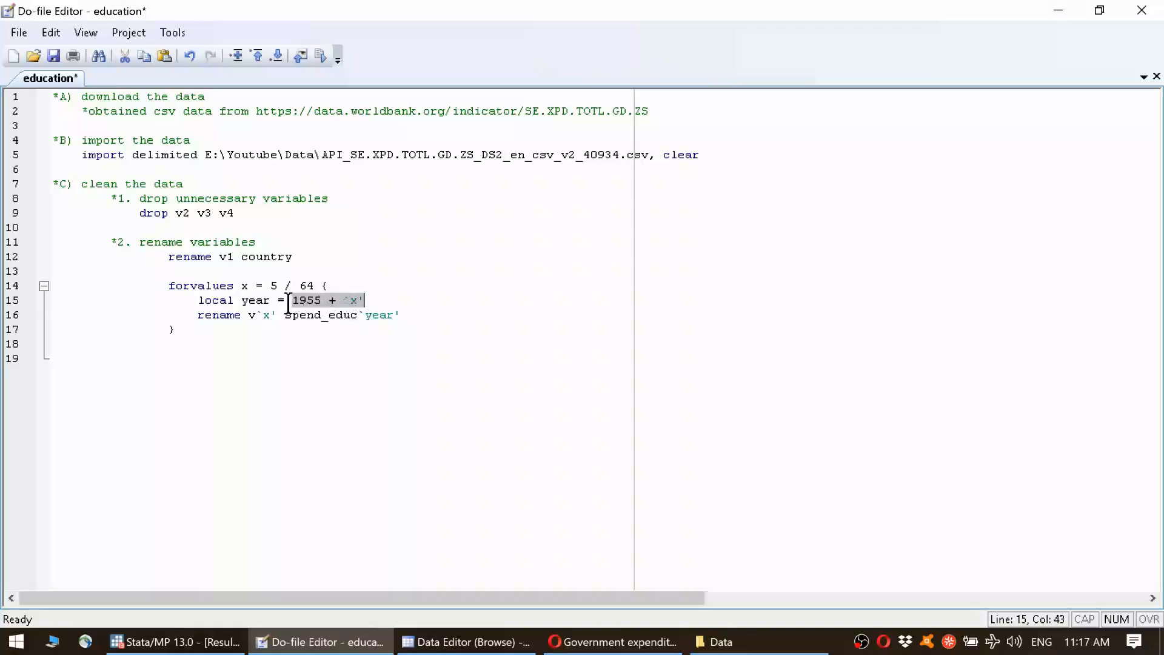
left_click_drag(249, 316, 417, 315)
left_click(368, 327)
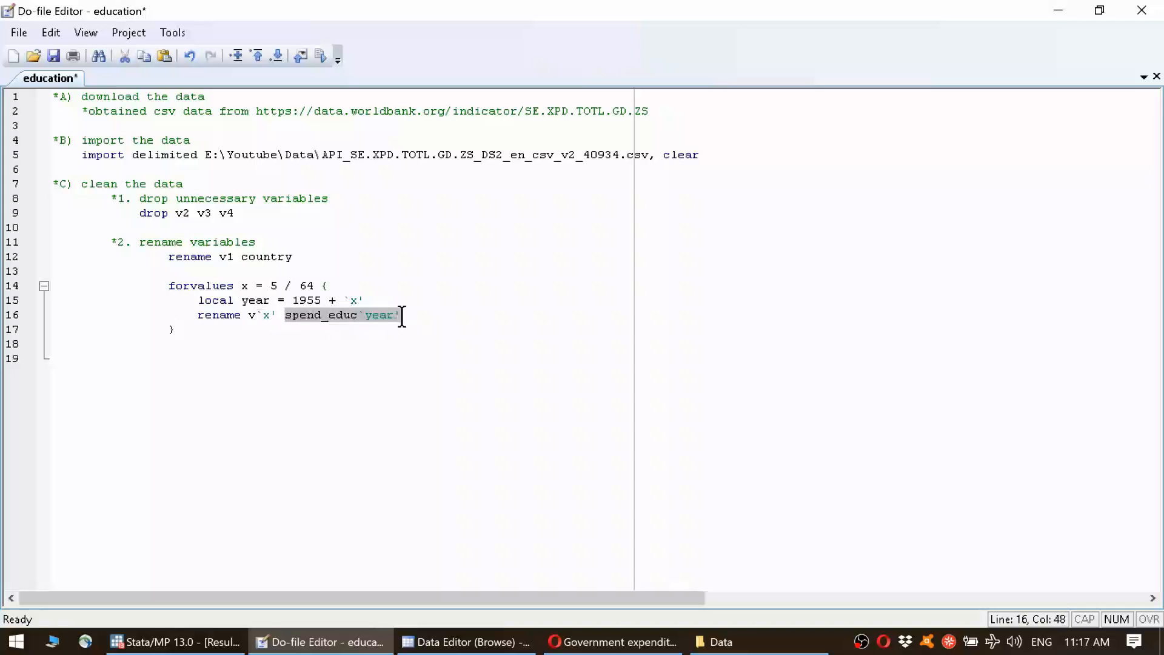
Run only the forvalues renaming loop from the do-file and bring up the main Stata results
left_click(249, 342)
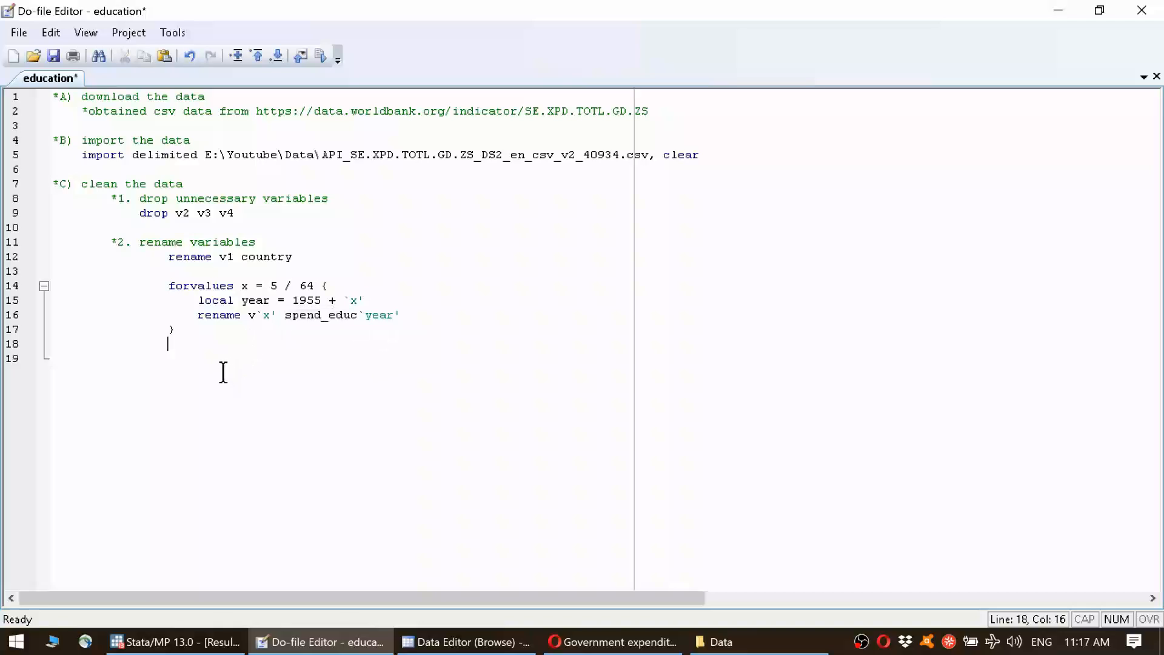
left_click_drag(217, 360, 49, 287)
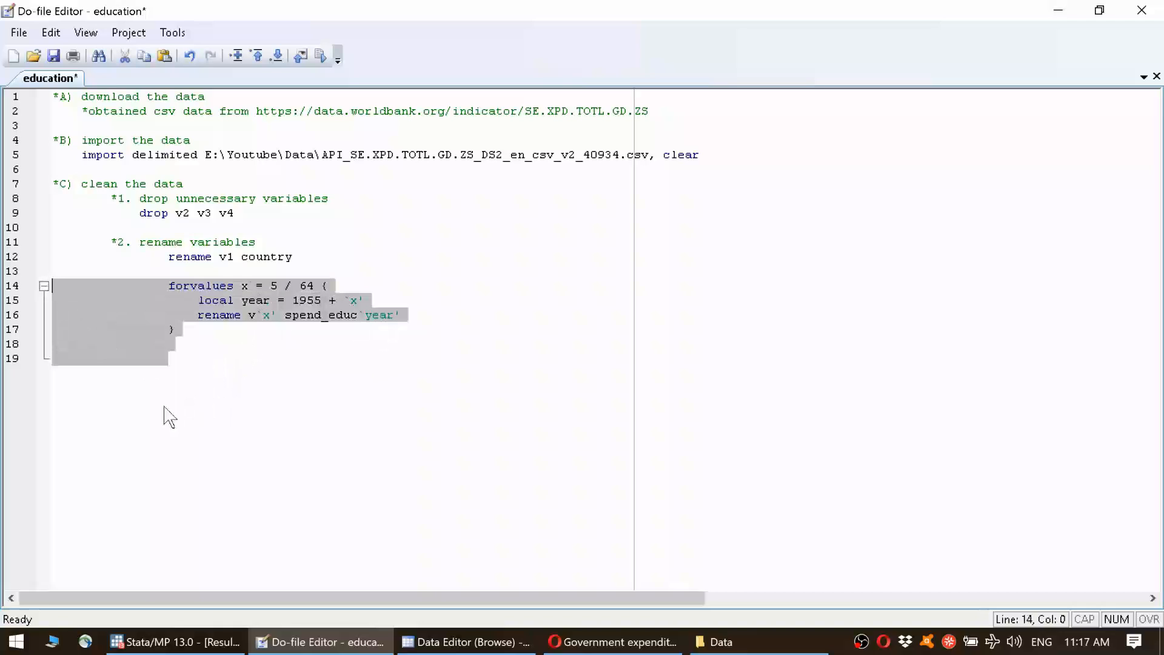
key("ctrl+d")
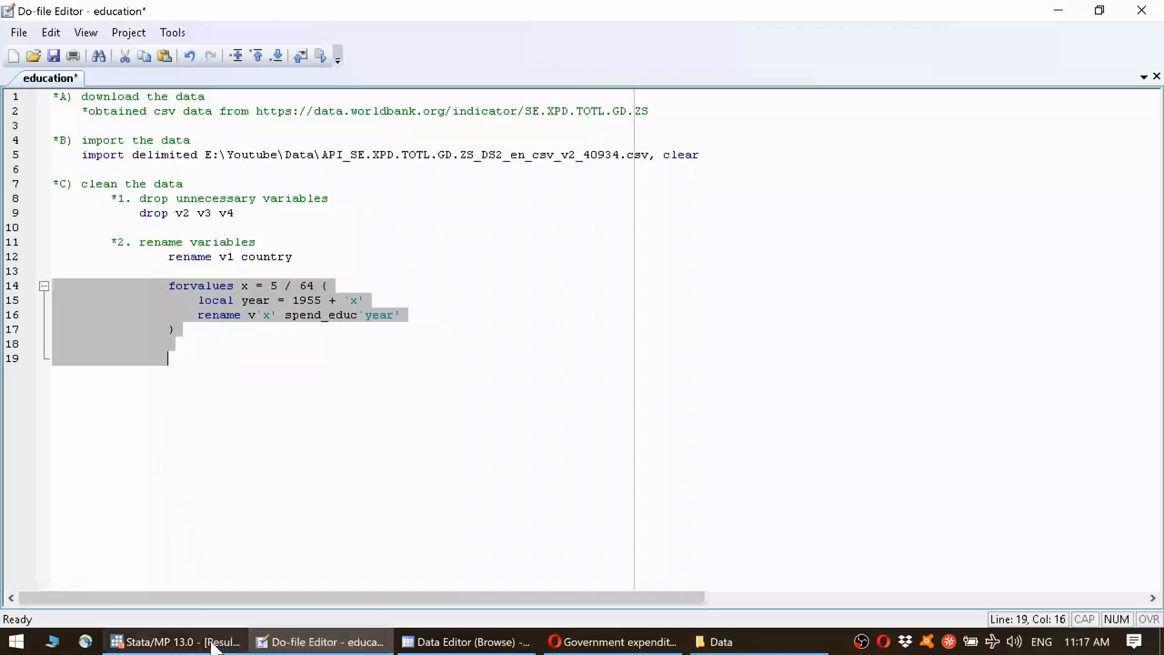
left_click(208, 647)
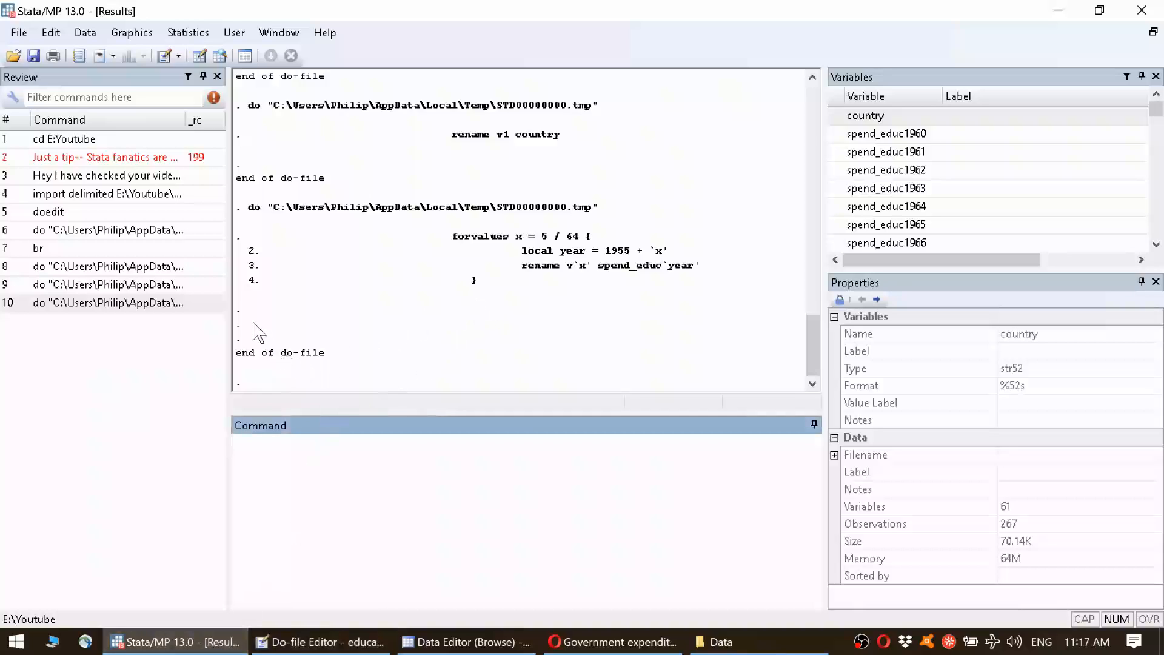
Check the loop's output in the results and look through the dataset's variable list to its end
left_click_drag(252, 330, 346, 379)
left_click(347, 381)
left_click_drag(261, 310, 344, 362)
left_click(344, 362)
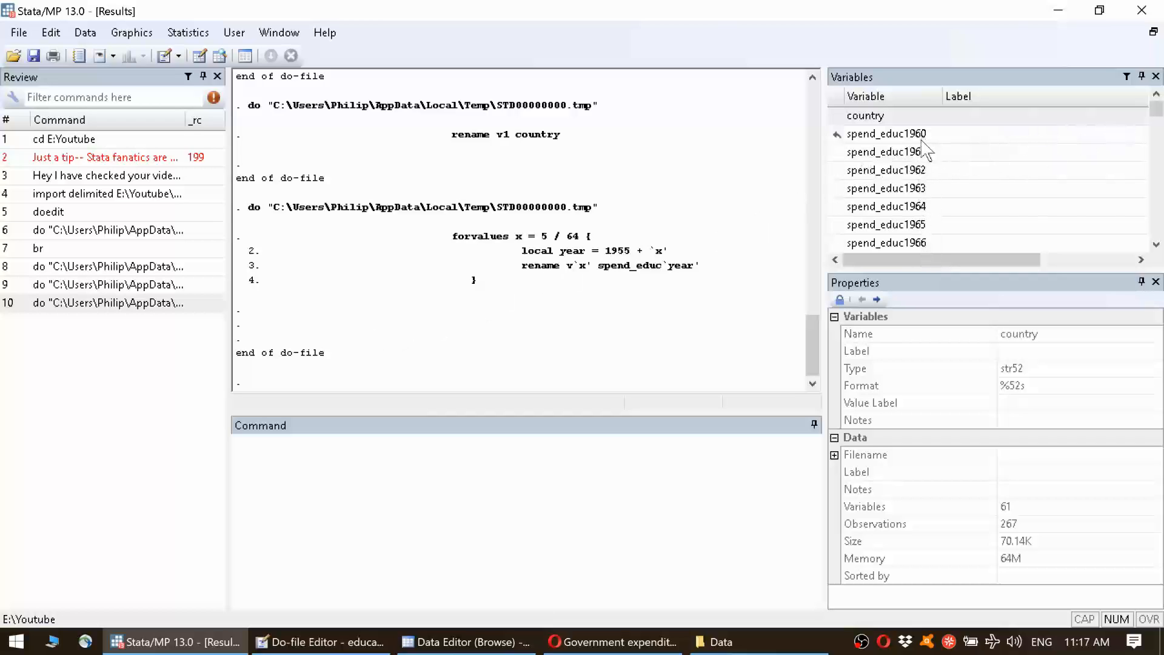
left_click_drag(1162, 128, 1155, 228)
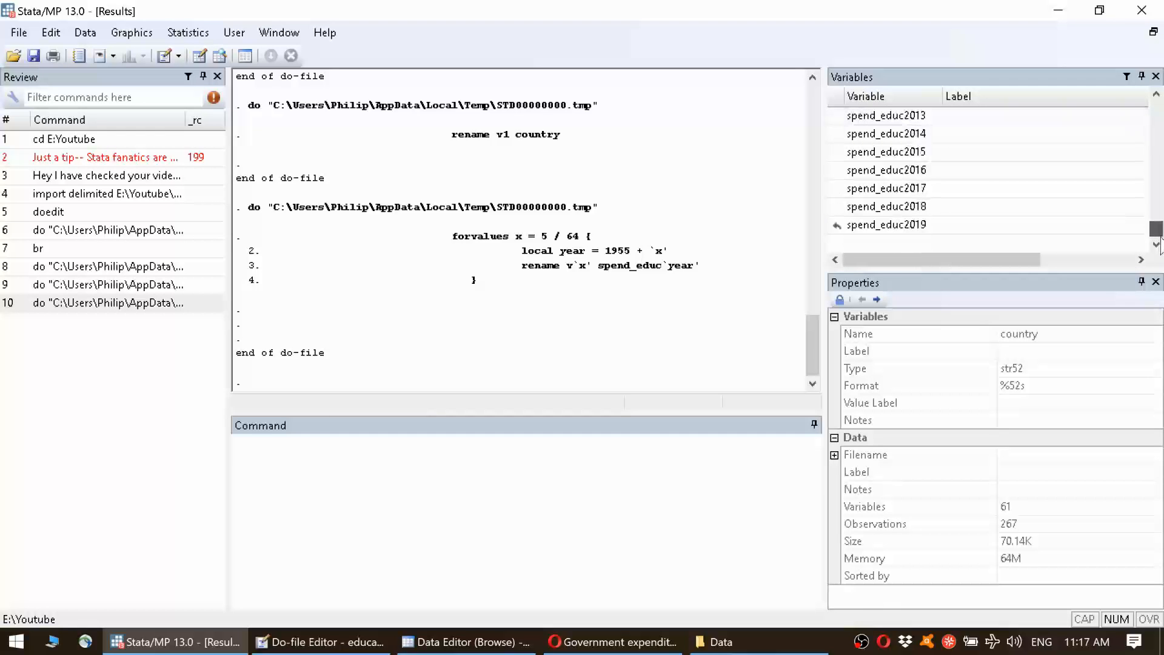
Compare the spend_educ variable names with the years in row 3 across the columns of the dataset
left_click(466, 641)
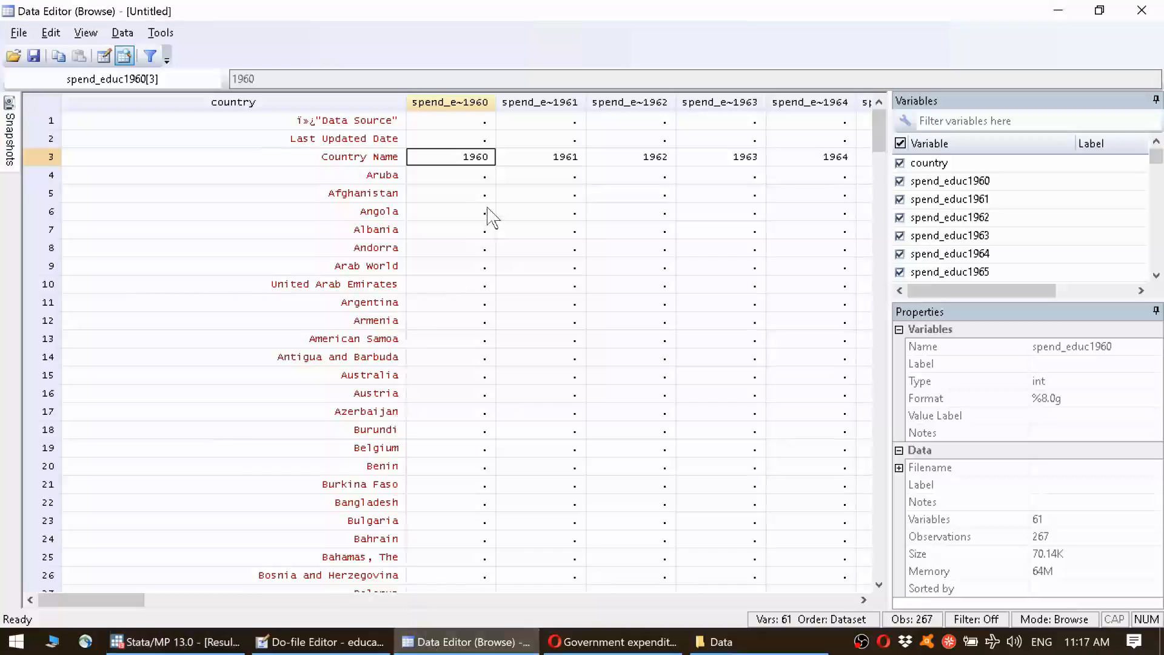
key("Right")
key("Right")
key("Right")
key("Right")
key("Right")
key("Right")
key("Right")
key("Right")
key("Right")
key("Right")
key("Right")
key("Right")
key("Right")
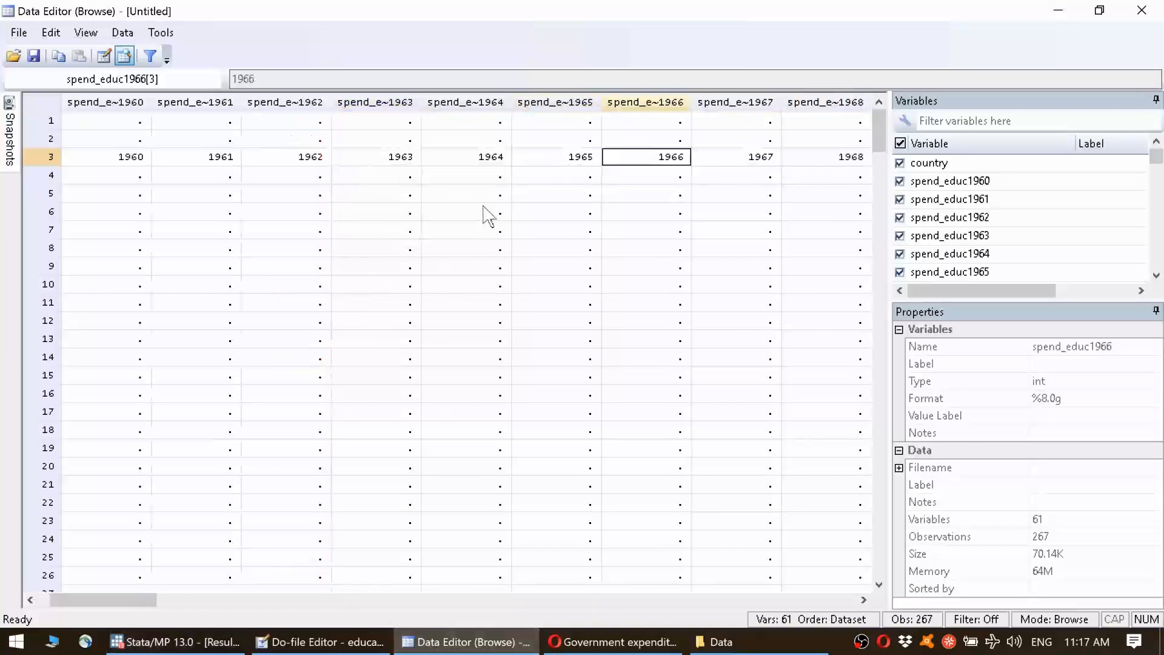
key("Right")
key("Right")
key("Right")
key("Right")
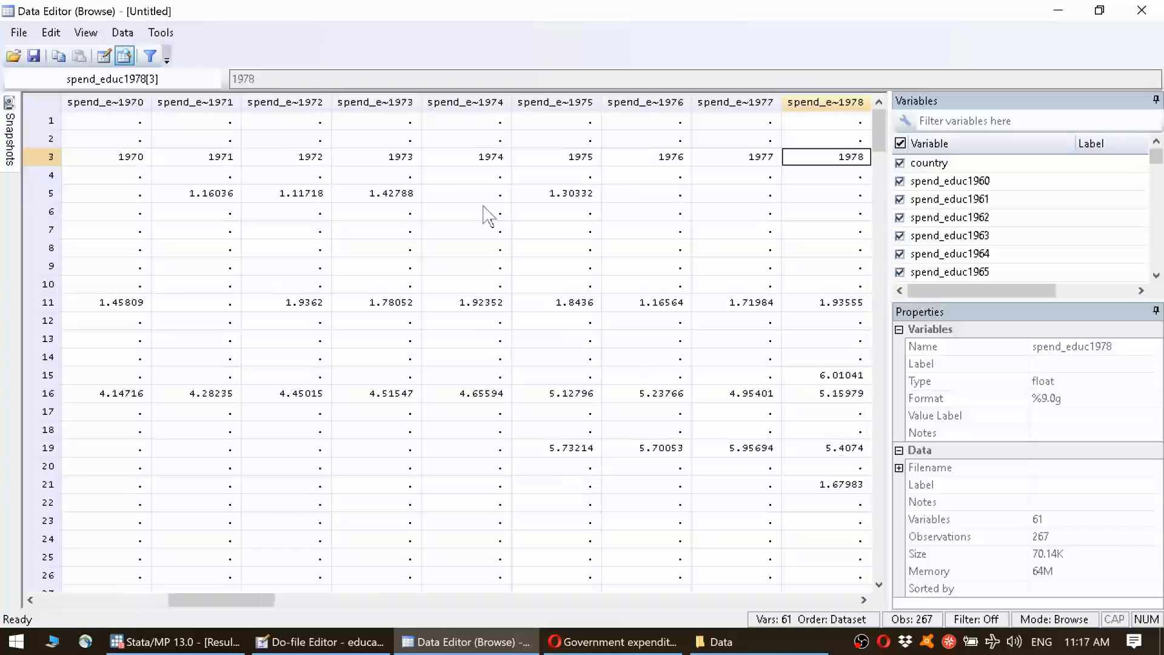
key("Down")
key("Up")
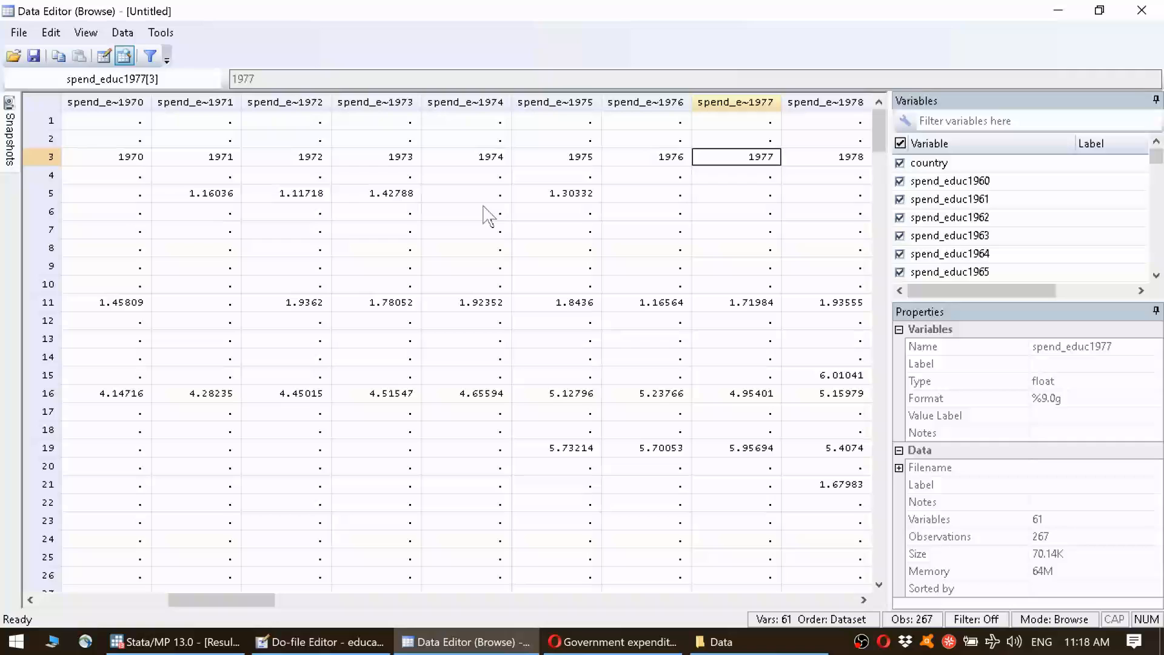
key("Up")
key("Up")
key("Down")
key("Down")
key("Down")
Add the comment "*3. drop unnecessary observations" below the loop in the do-file, aligned with the other numbered comments
left_click(321, 641)
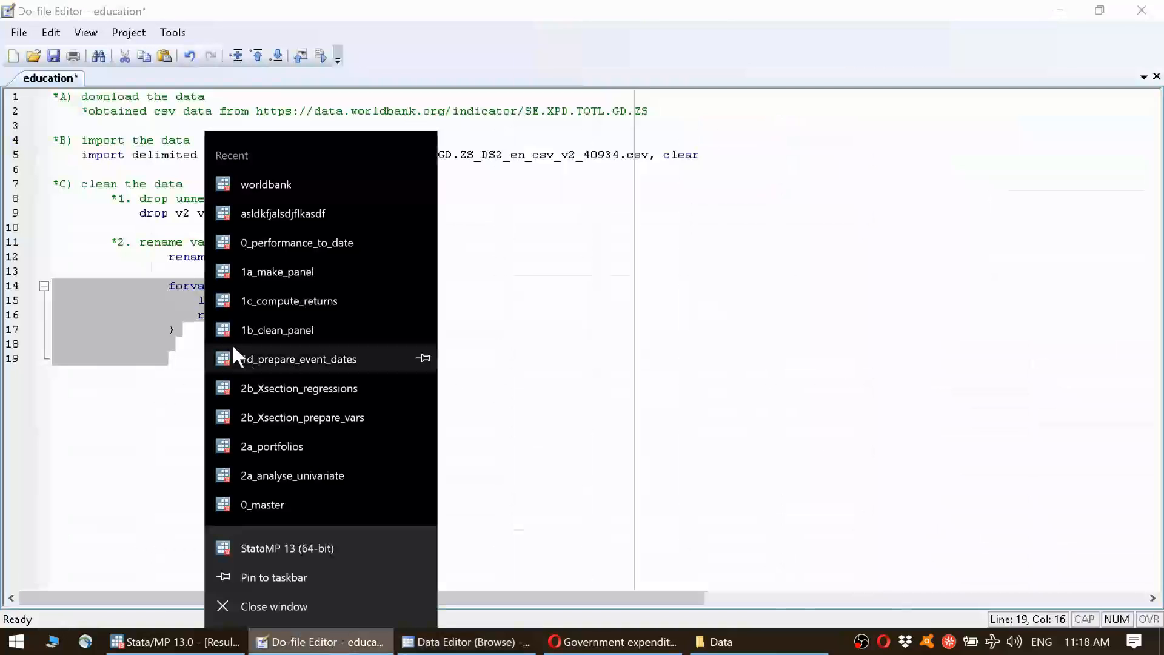
left_click(121, 363)
left_click(222, 343)
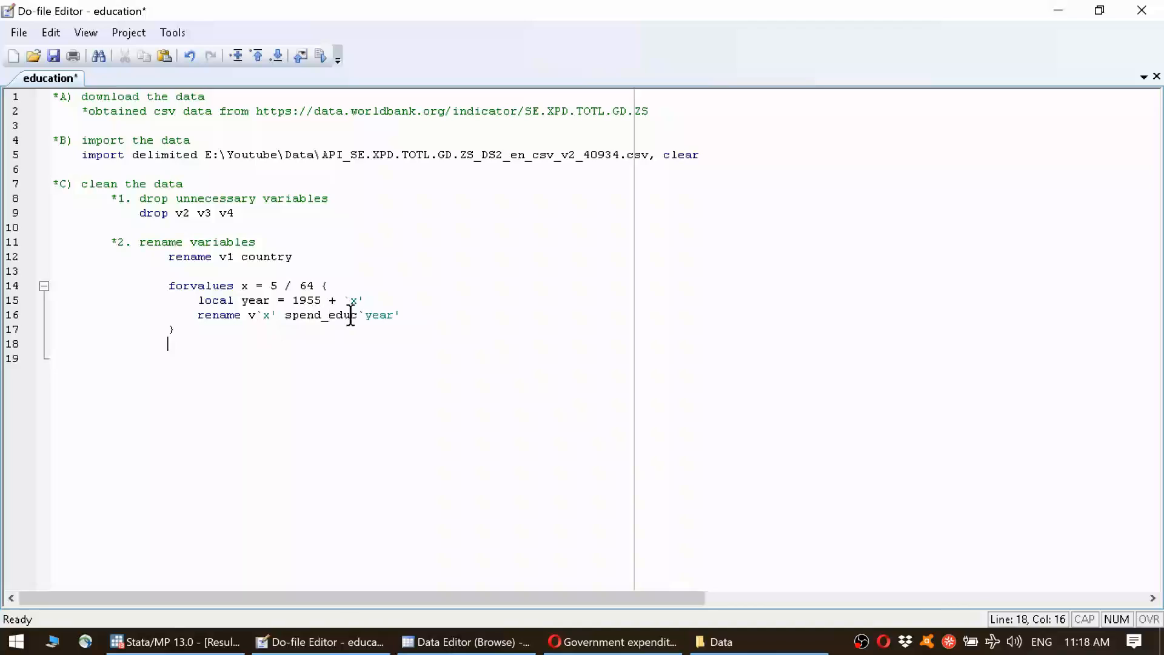
key("BackSpace")
key("BackSpace")
type("*3. drop unnecessary observations")
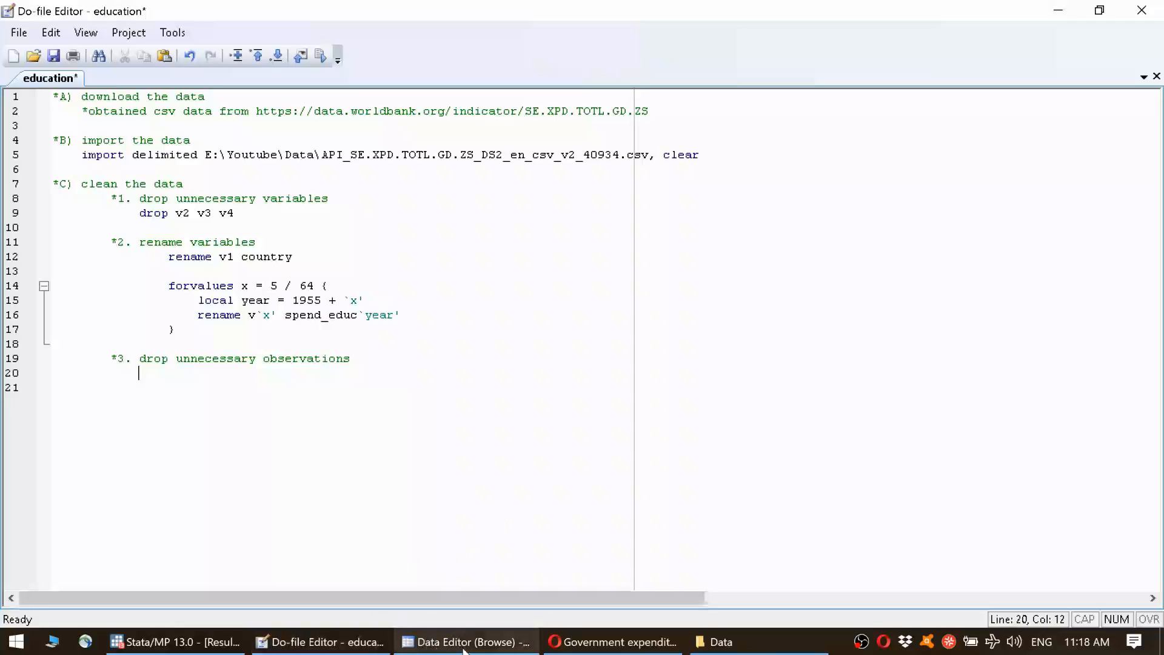
Examine the first three rows of the dataset across all columns, from country to spend_educ2019
mouse_move(452, 648)
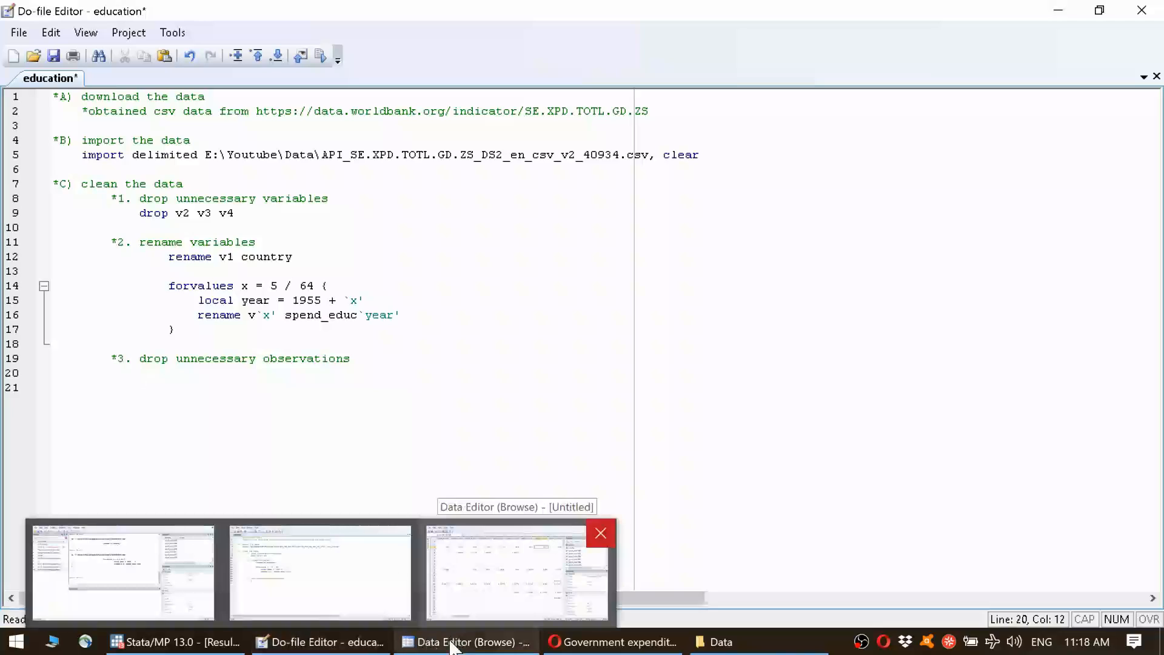
left_click(445, 565)
left_click(389, 177)
left_click(397, 159)
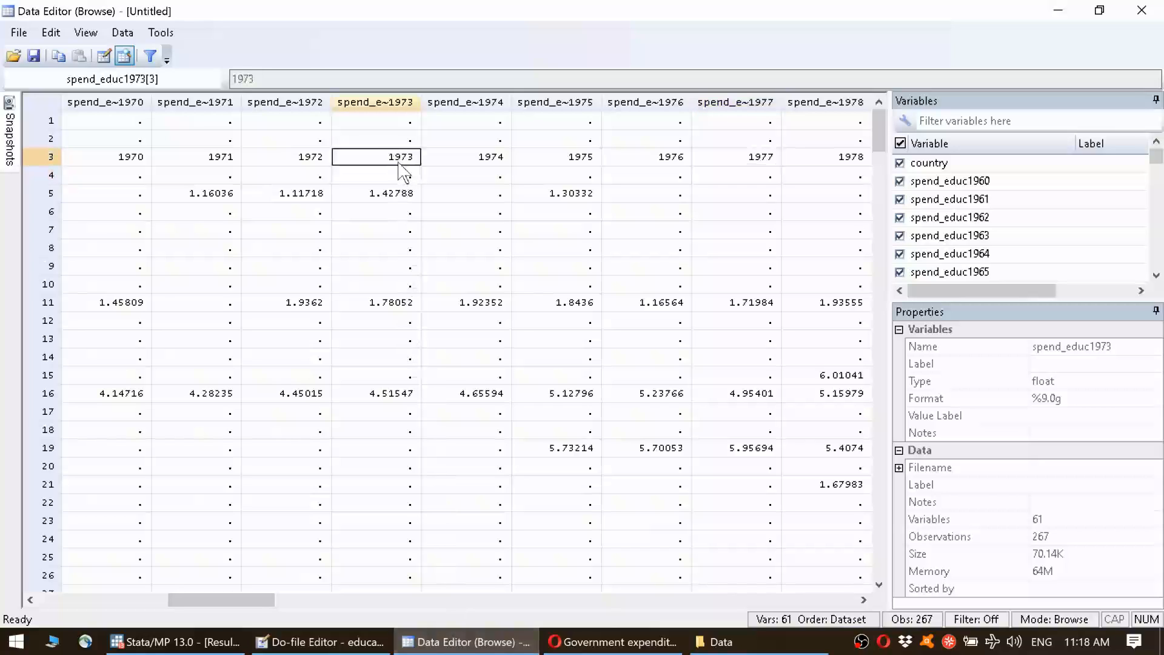
key("Right")
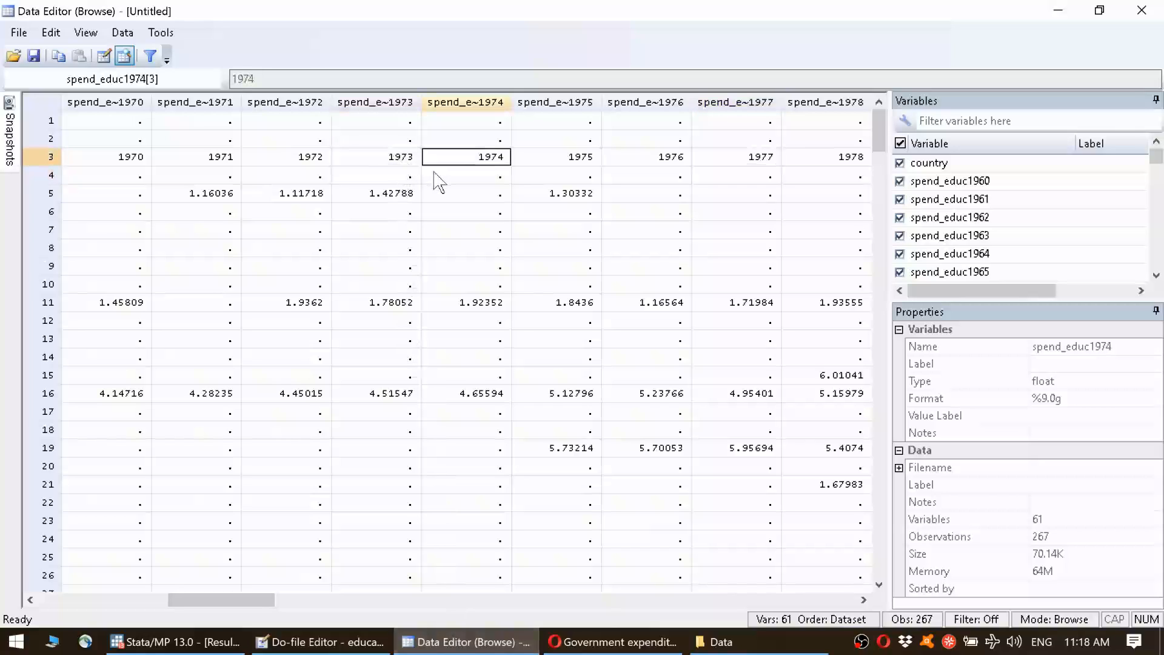
key("Home")
key("shift+Up")
key("shift+Up")
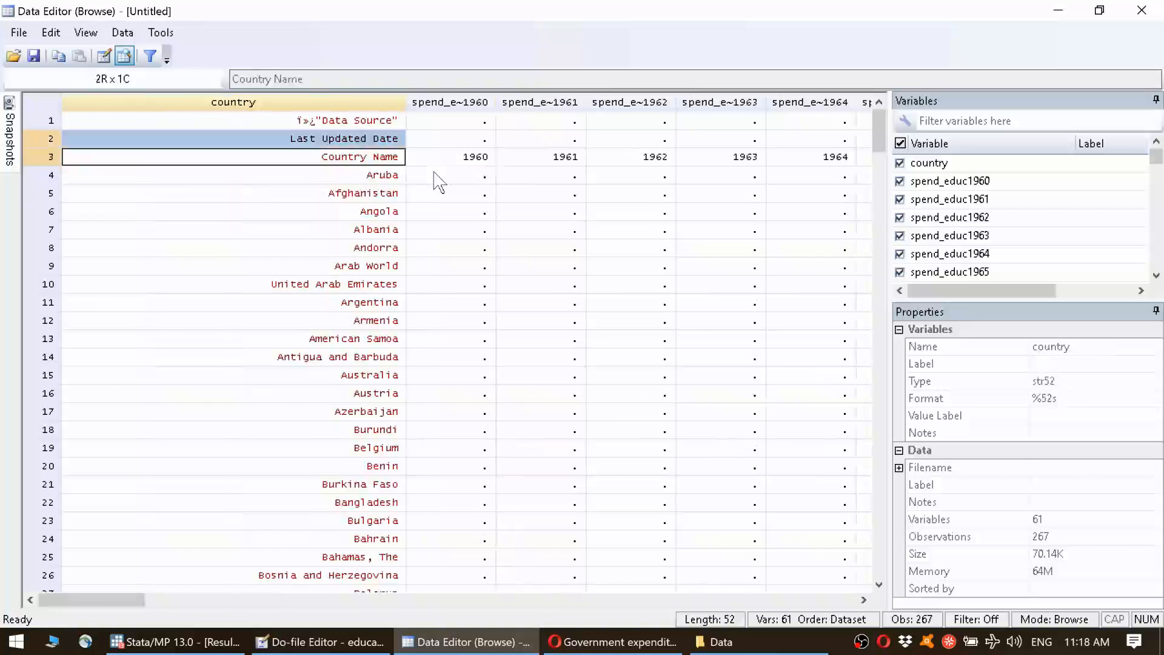
key("shift+Right")
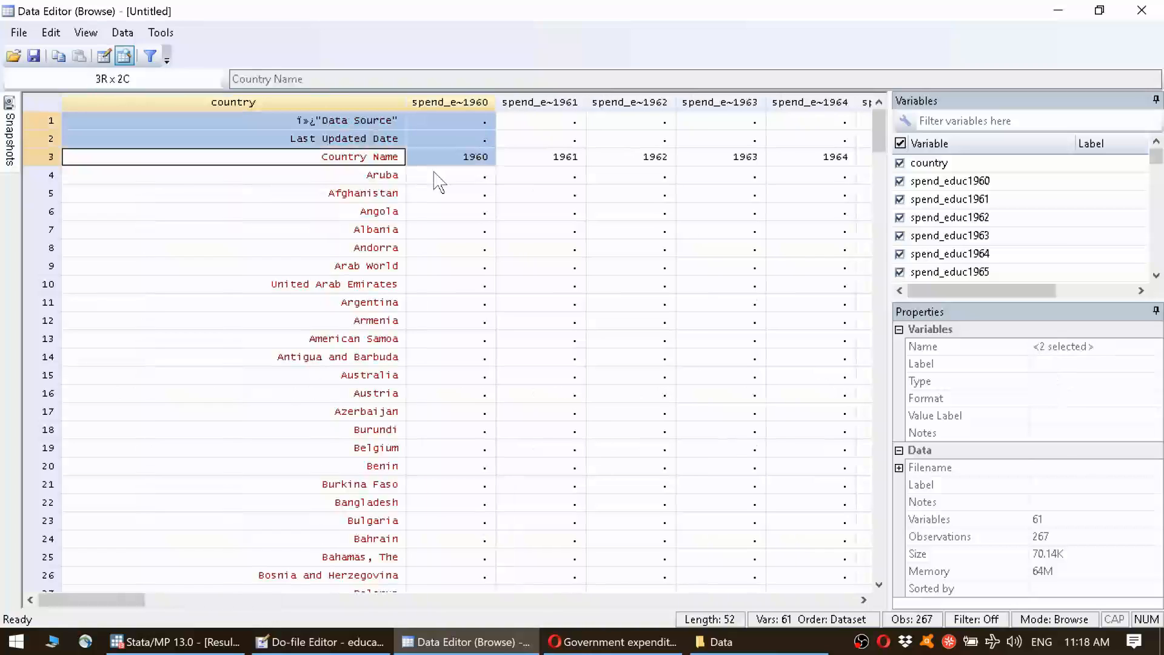
key("shift+Right")
key("shift+Right")
key("shift+Right")
key("shift+Right")
key("shift+Right")
key("shift+Right")
key("shift+Right")
key("shift+Right")
key("shift+Right")
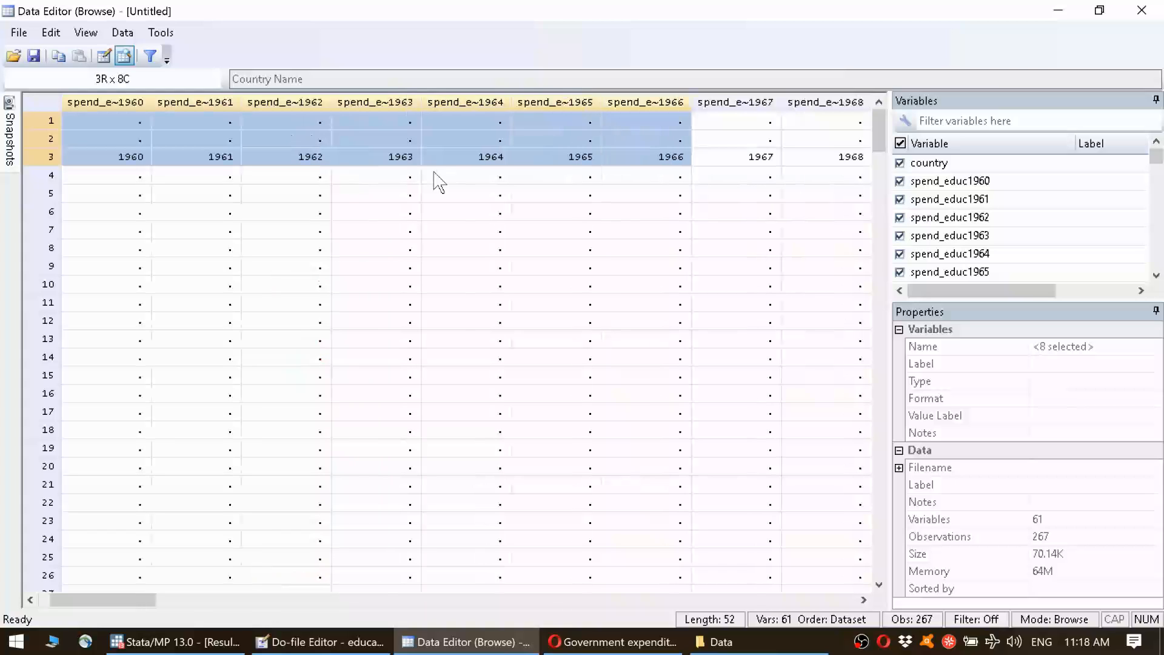
key("shift+Right")
key("shift+Right")
key("shift+Right")
key("shift+Right")
key("shift+Right")
key("shift+Right")
key("shift+Right")
key("shift+Right")
key("shift+Right")
key("shift+Right")
key("shift+Right")
key("shift+Right")
key("shift+Right")
key("shift+Right")
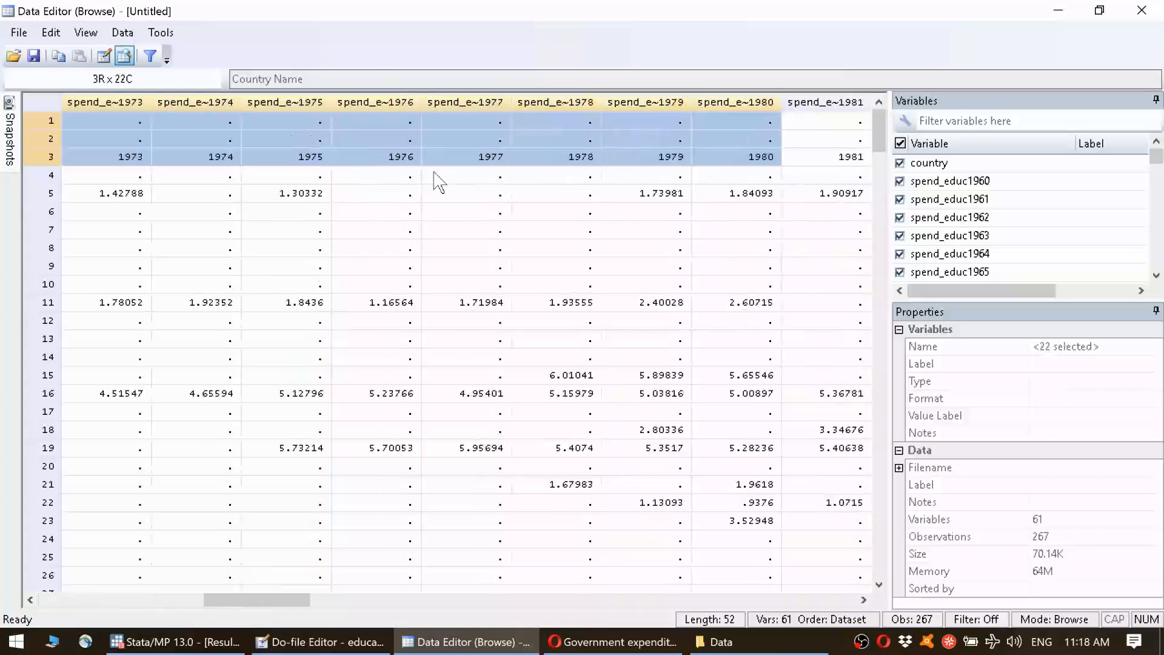
key("shift+Right")
key("shift+Right")
key("shift+Right")
key("shift+Right")
key("shift+Right")
key("shift+Right")
key("shift+Right")
key("shift+Right")
key("shift+Right")
key("shift+Right")
key("shift+Right")
key("shift+Right")
key("shift+Right")
key("shift+Right")
key("shift+Right")
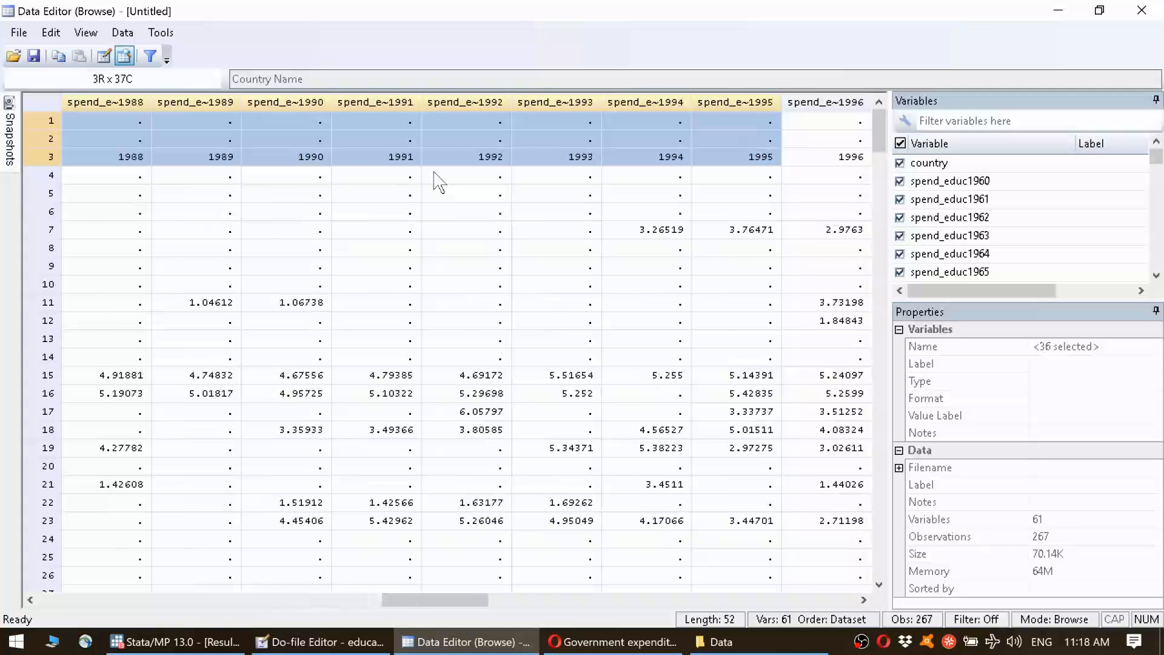
key("shift+Right")
key("shift+Right")
key("shift+Right")
key("shift+Right")
key("shift+Right")
key("shift+Right")
key("shift+Right")
key("shift+Right")
key("shift+Right")
key("shift+Right")
key("shift+Right")
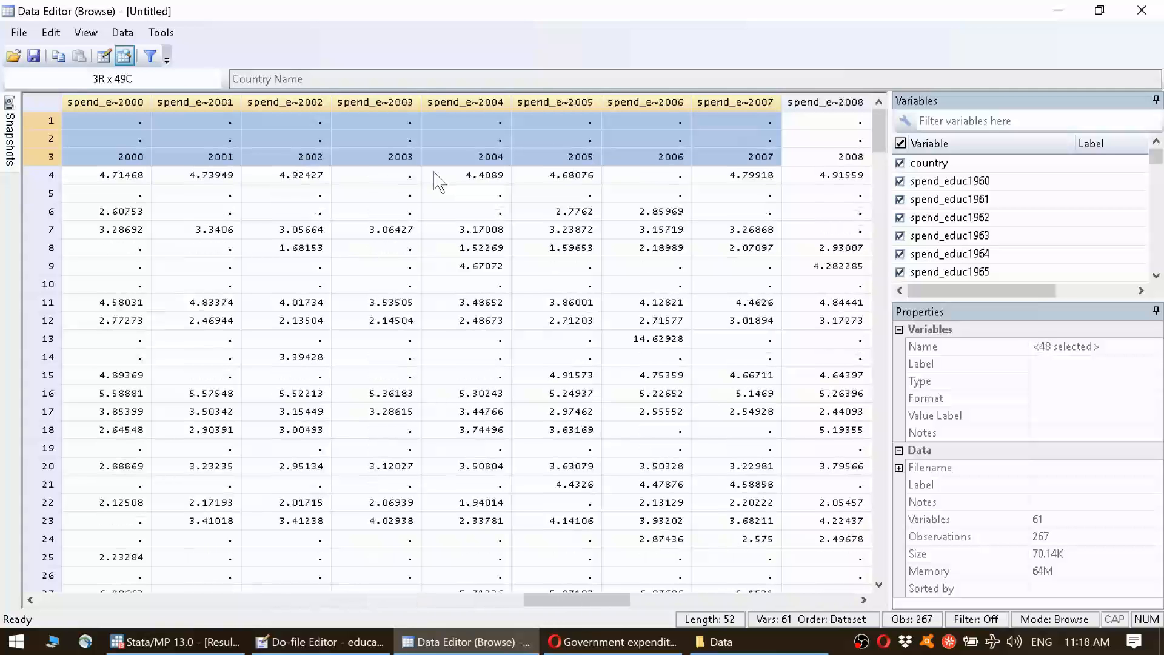
key("shift+Right")
key("shift+Right")
key("shift+Right")
key("shift+Right")
key("shift+Right")
key("shift+Right")
key("shift+Right")
key("shift+Right")
key("shift+Right")
key("shift+Right")
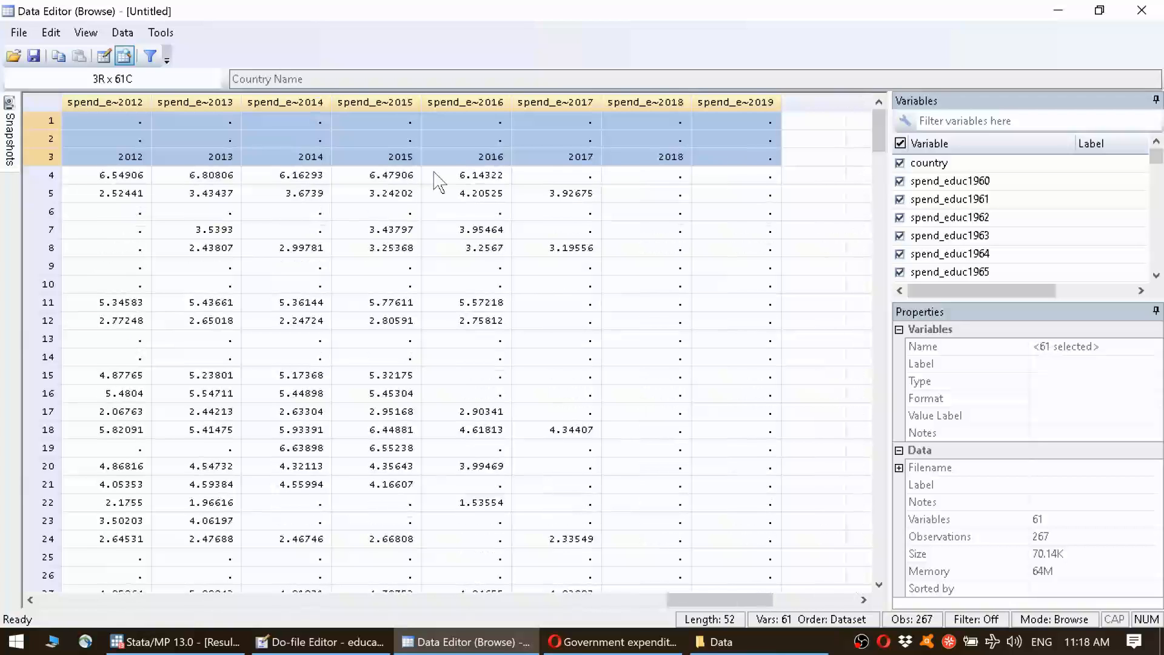
key("shift+Left")
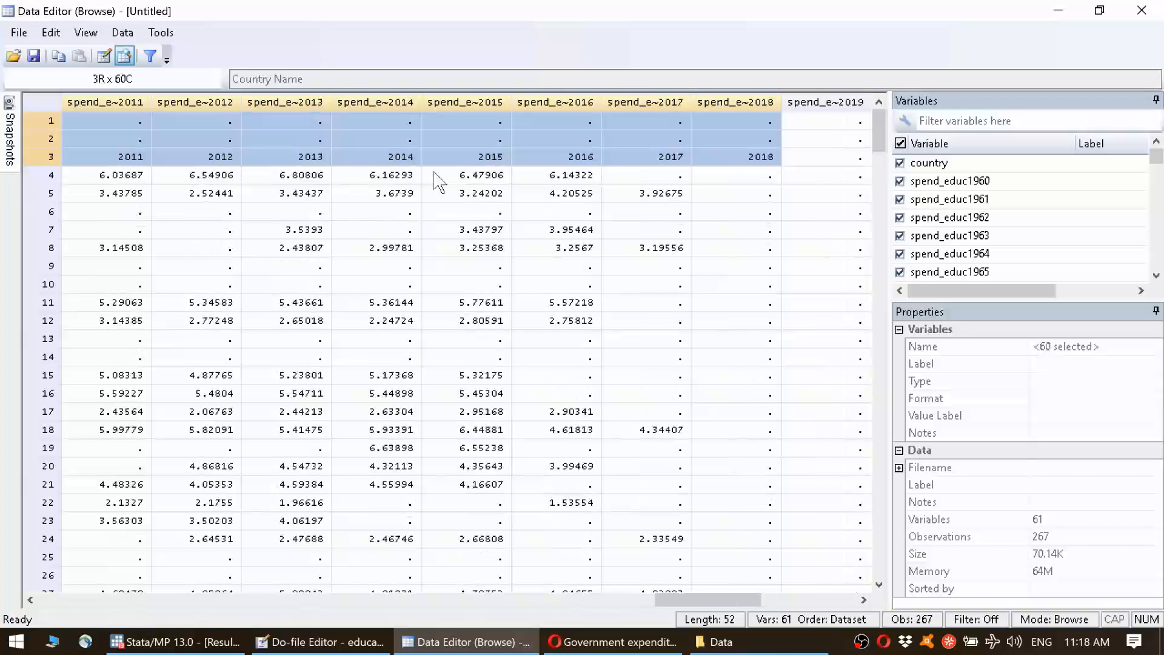
key("Home")
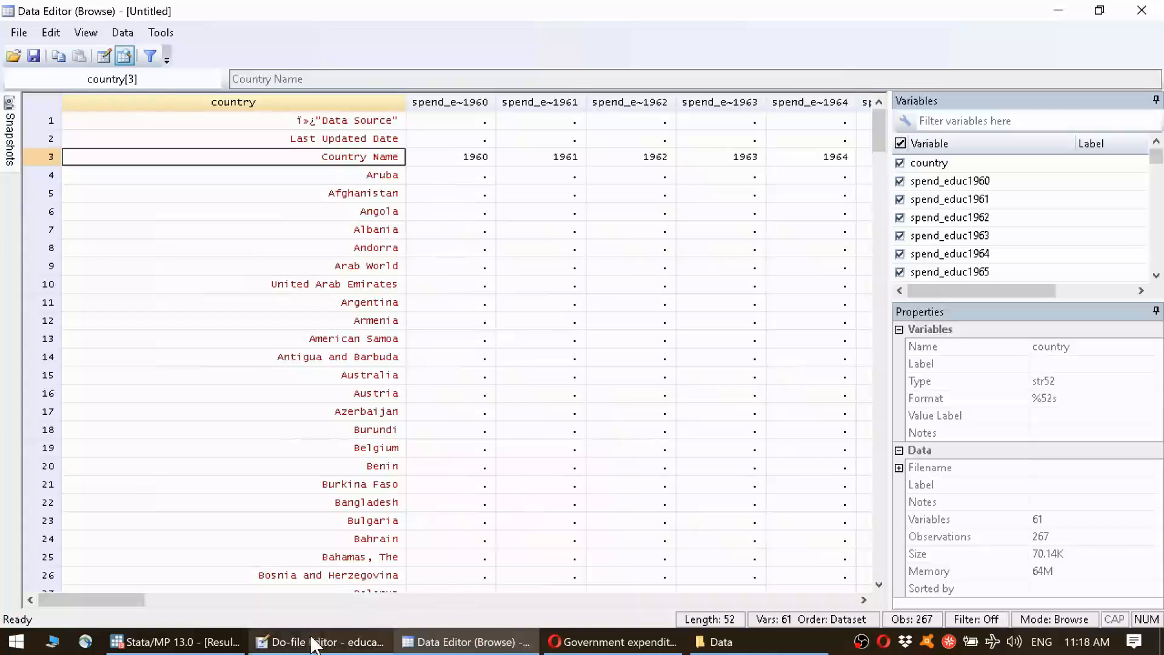
left_click_drag(56, 121, 60, 155)
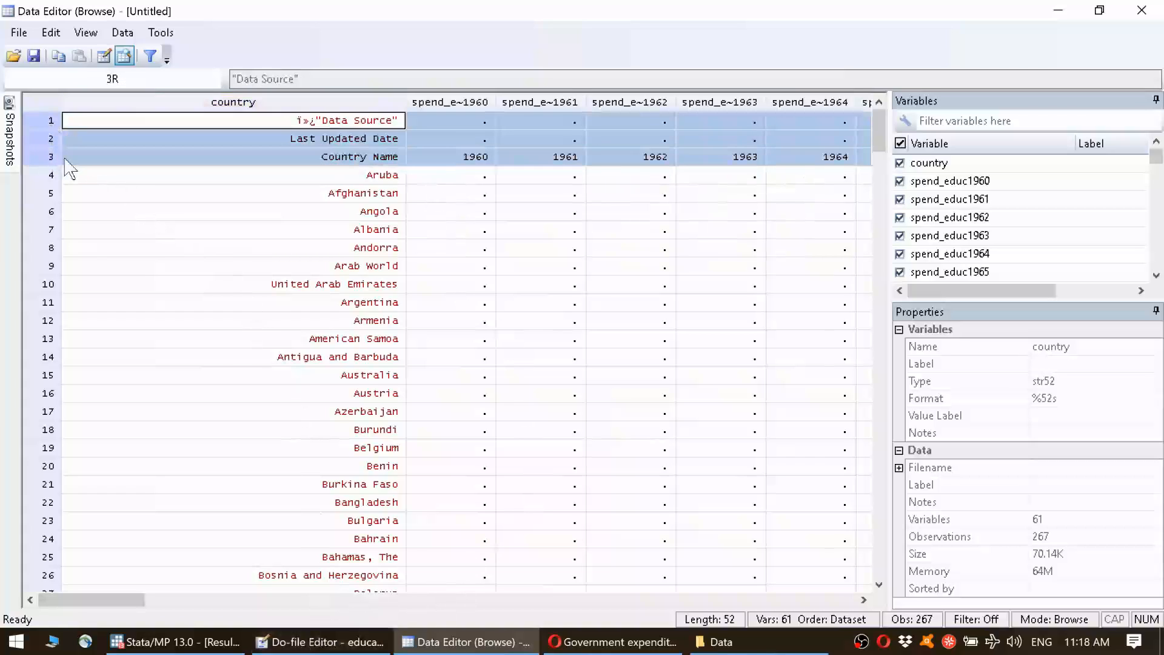
Add the indented command "drop if _n < 4" under the *3 comment in the do-file and check rows 1 to 3 of the dataset against it
left_click(351, 641)
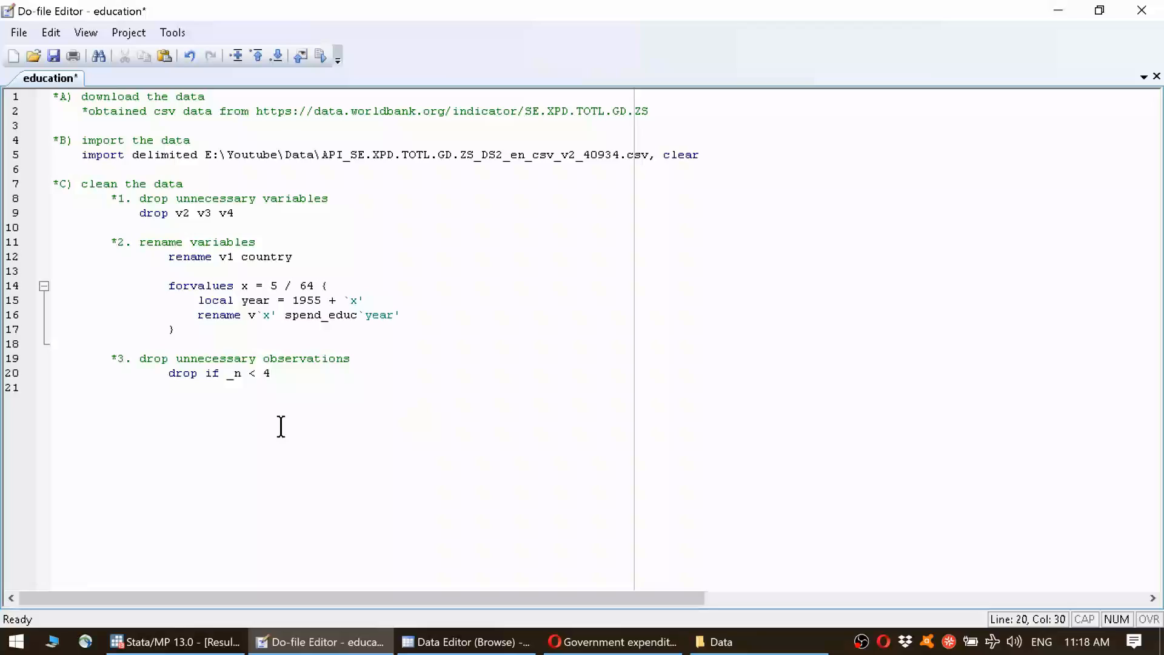
double_click(227, 372)
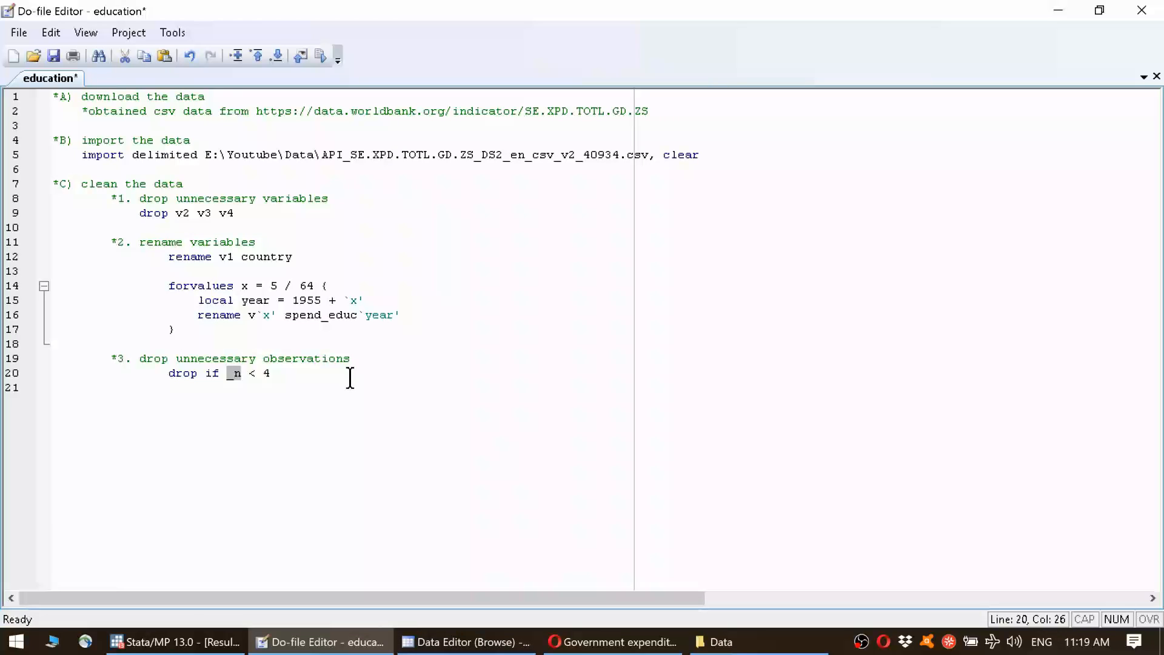
left_click(469, 641)
left_click(156, 195)
left_click(47, 121)
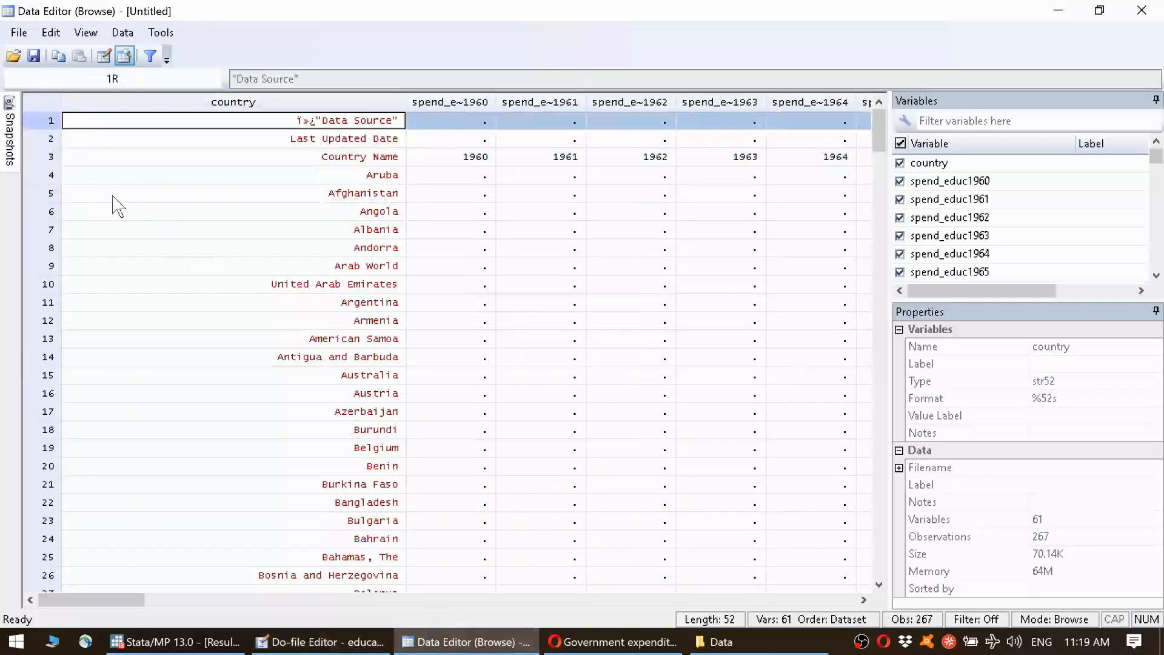
left_click(46, 141)
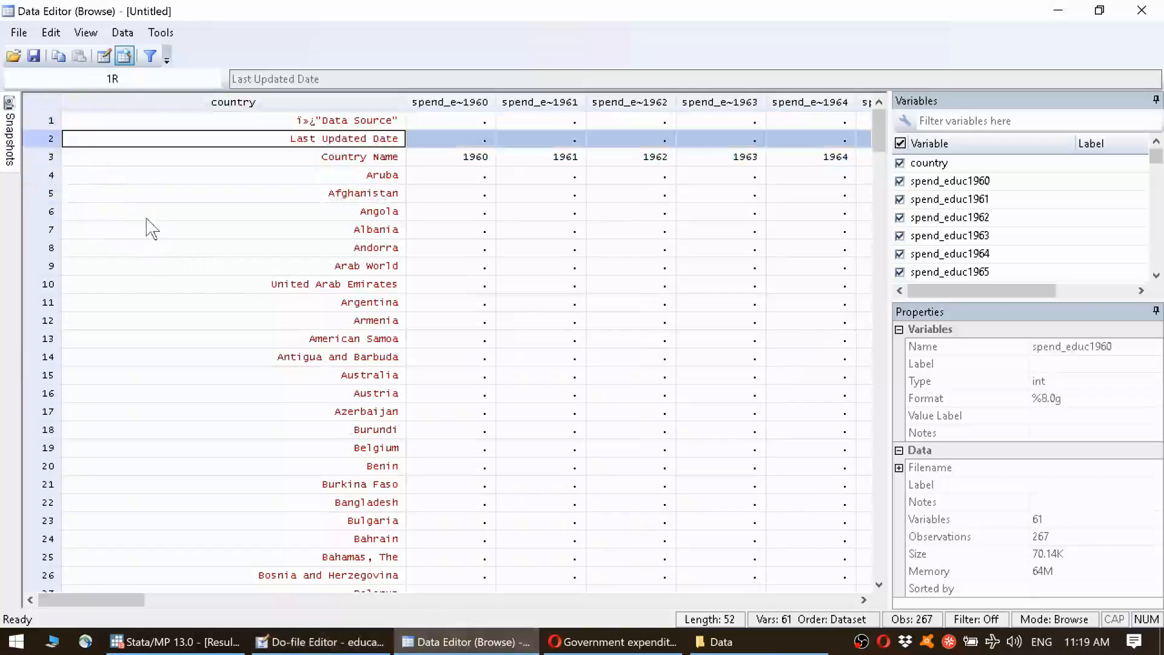
left_click(54, 158)
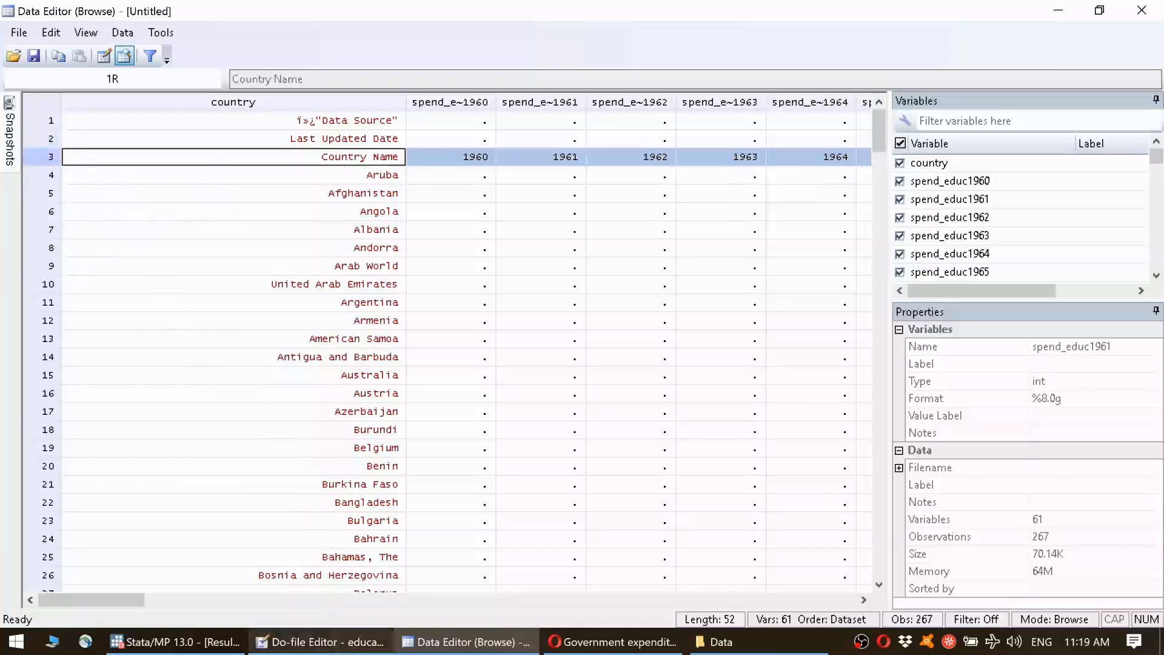
Run only the "drop if _n < 4" line from the do-file and check the results output and the dataset's first row
left_click(321, 642)
triple_click(208, 371)
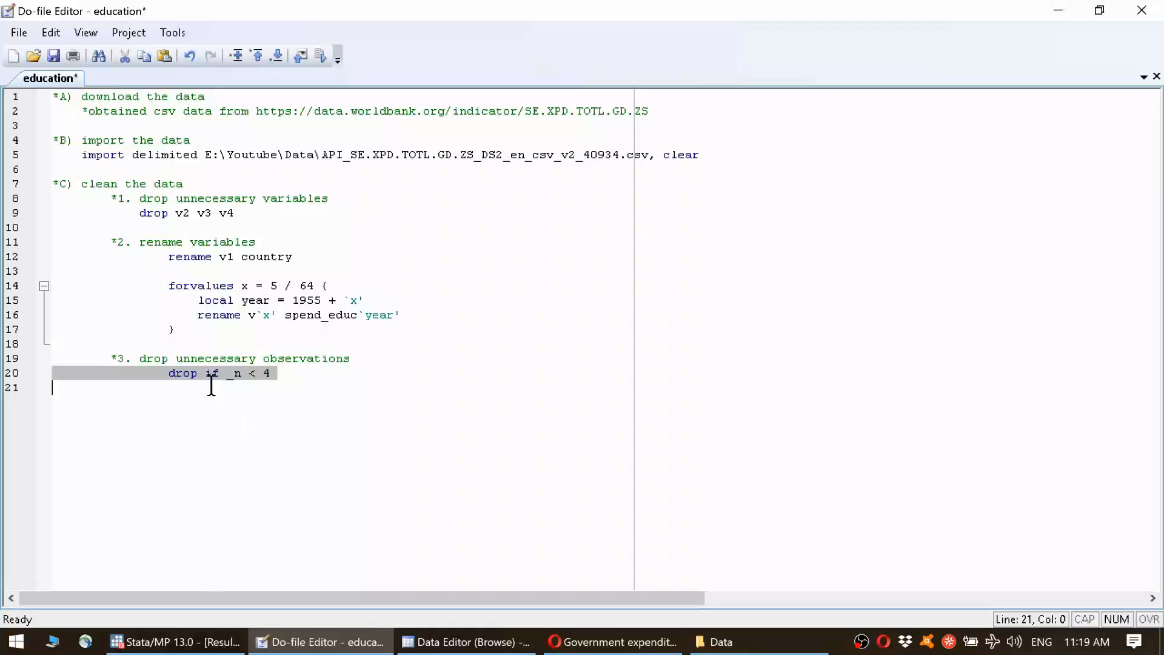
key("shift+Left")
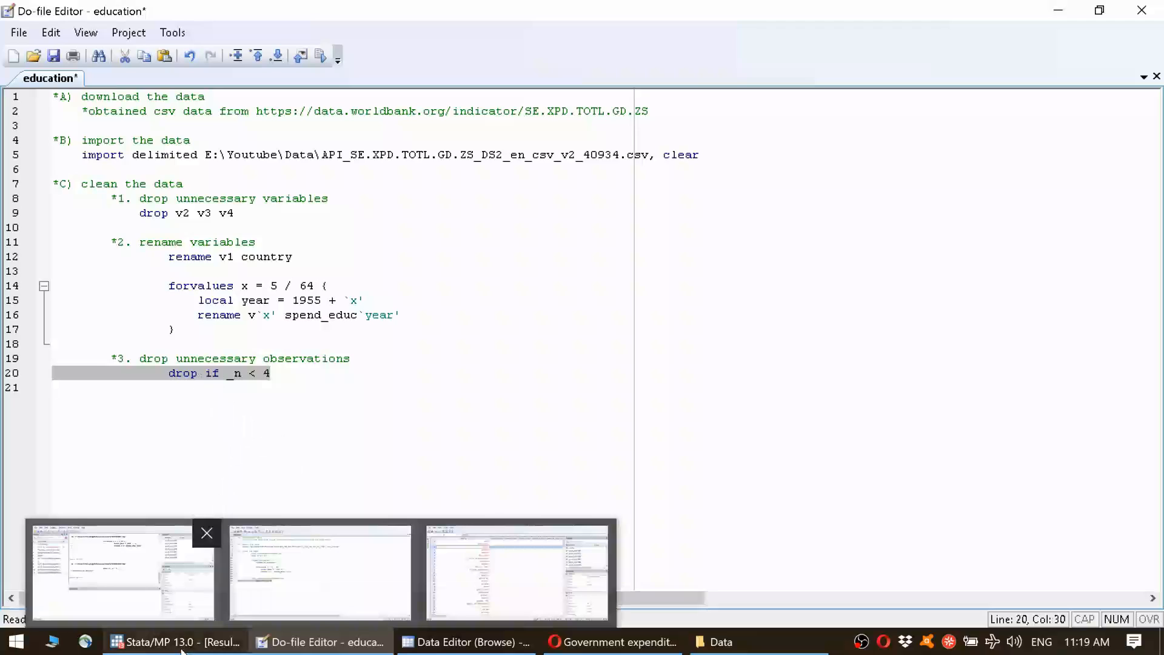
left_click(182, 649)
left_click_drag(237, 308, 374, 332)
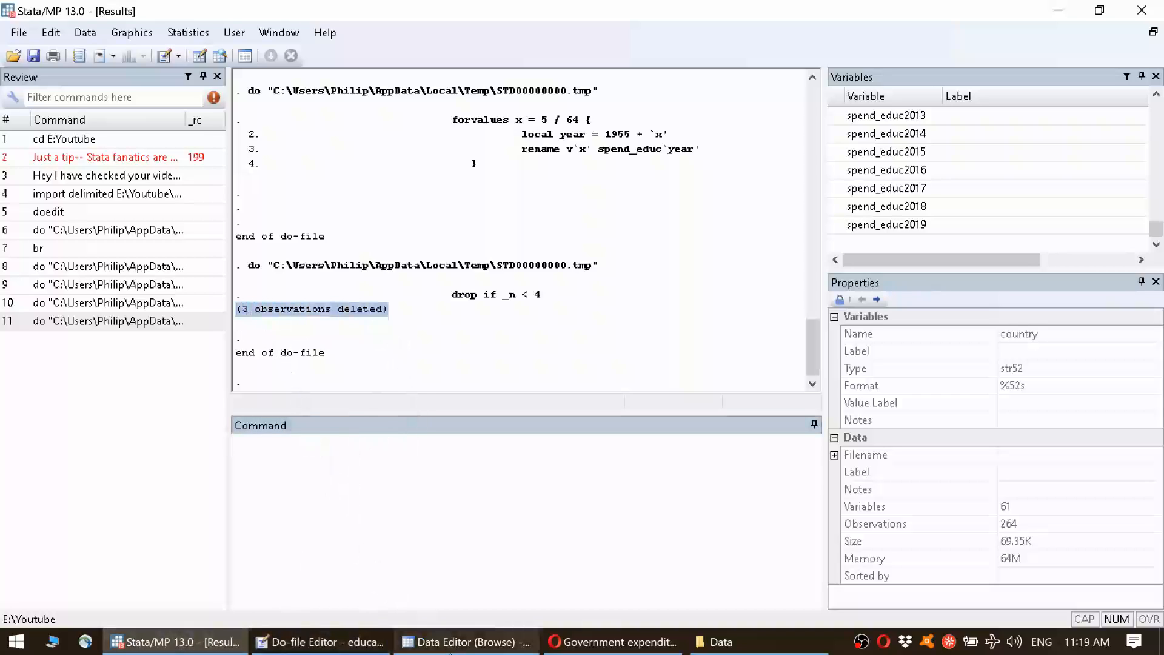
left_click(447, 644)
left_click(366, 120)
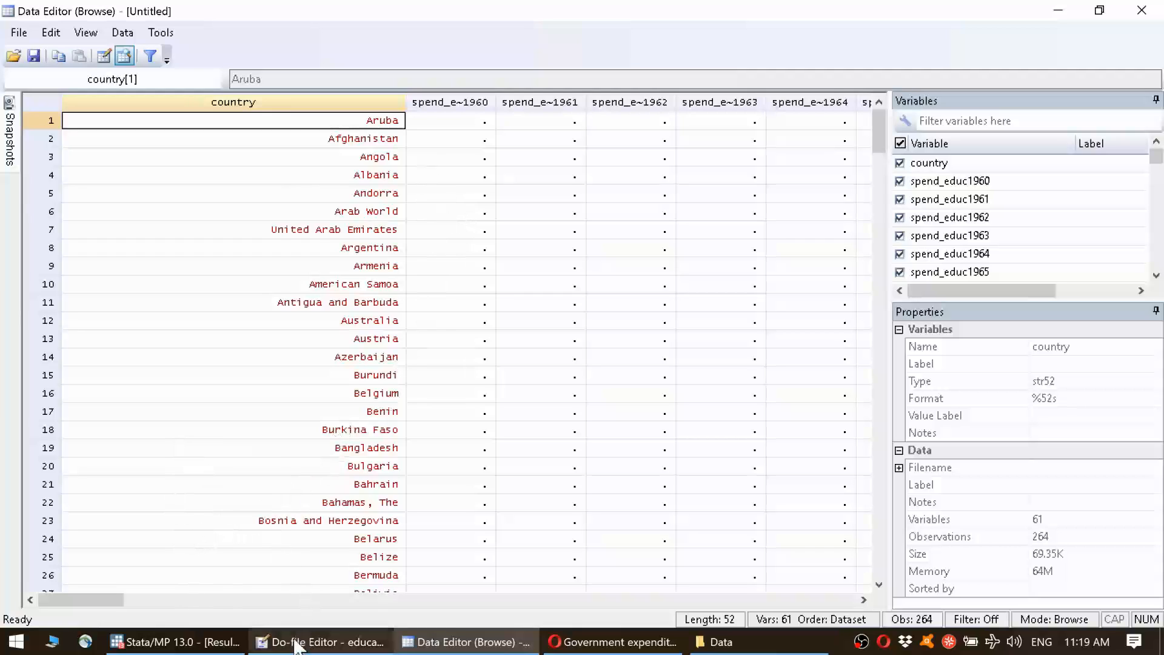
Review the do-file's "clean the data" section from its heading through the drop if command
left_click(319, 641)
left_click(271, 373)
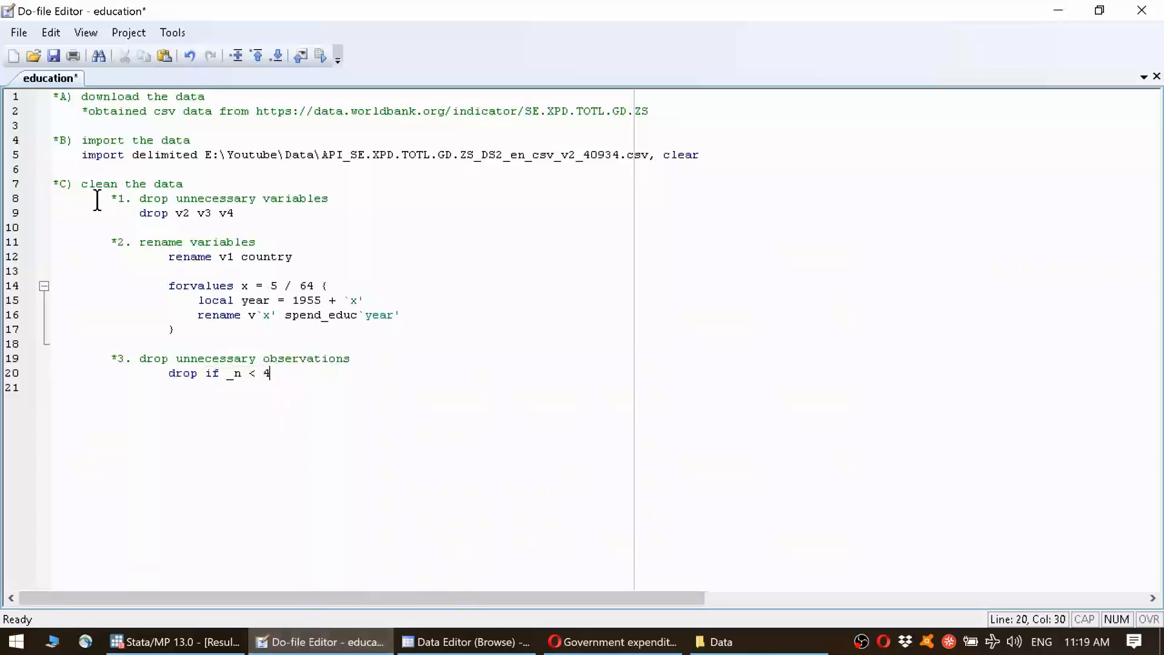
left_click(83, 188)
left_click_drag(83, 188, 309, 372)
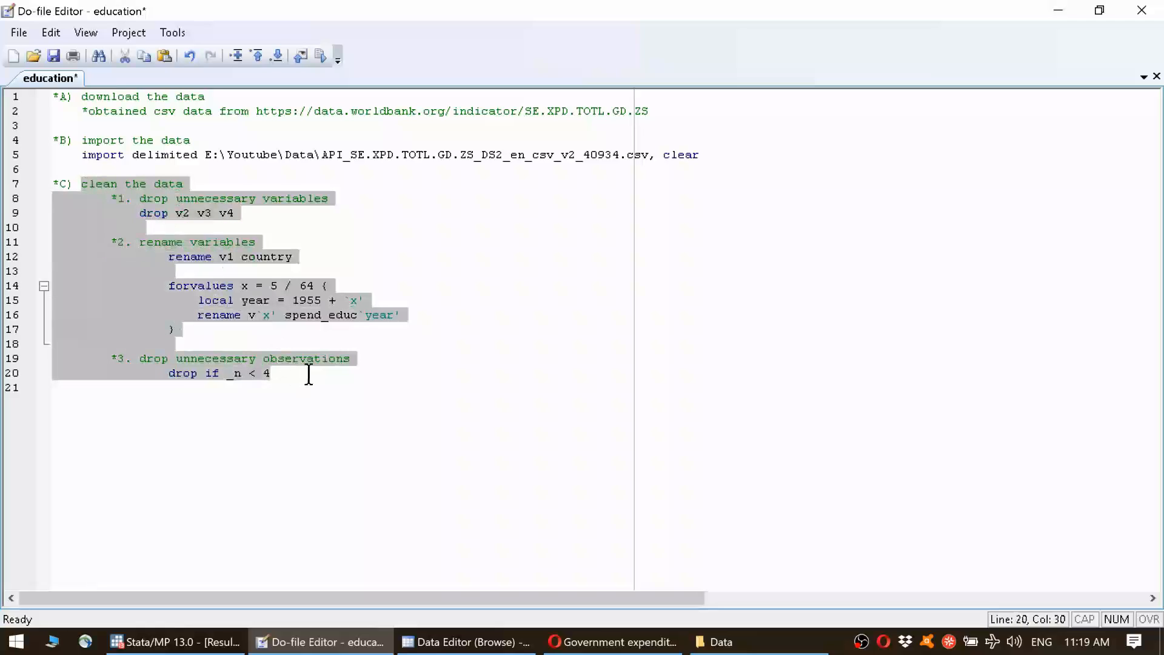
left_click(297, 386)
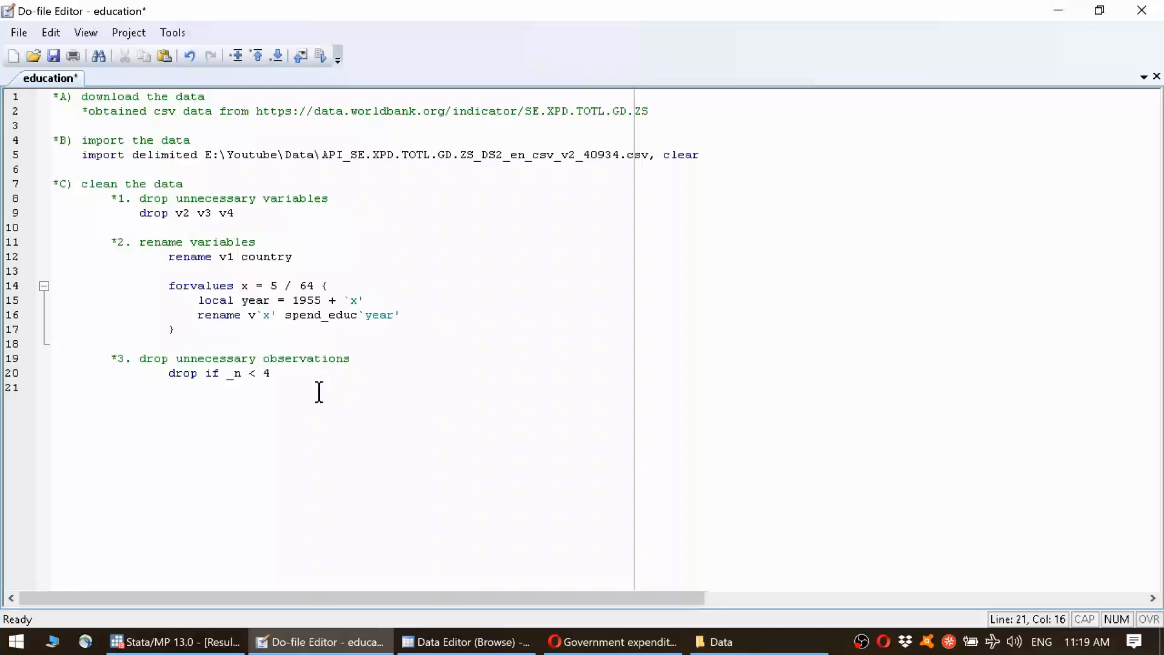
Look through the cleaned dataset along row 1 across the yearly spend_educ columns and return to the first cell
left_click(424, 642)
left_click(315, 267)
key("ctrl+Up")
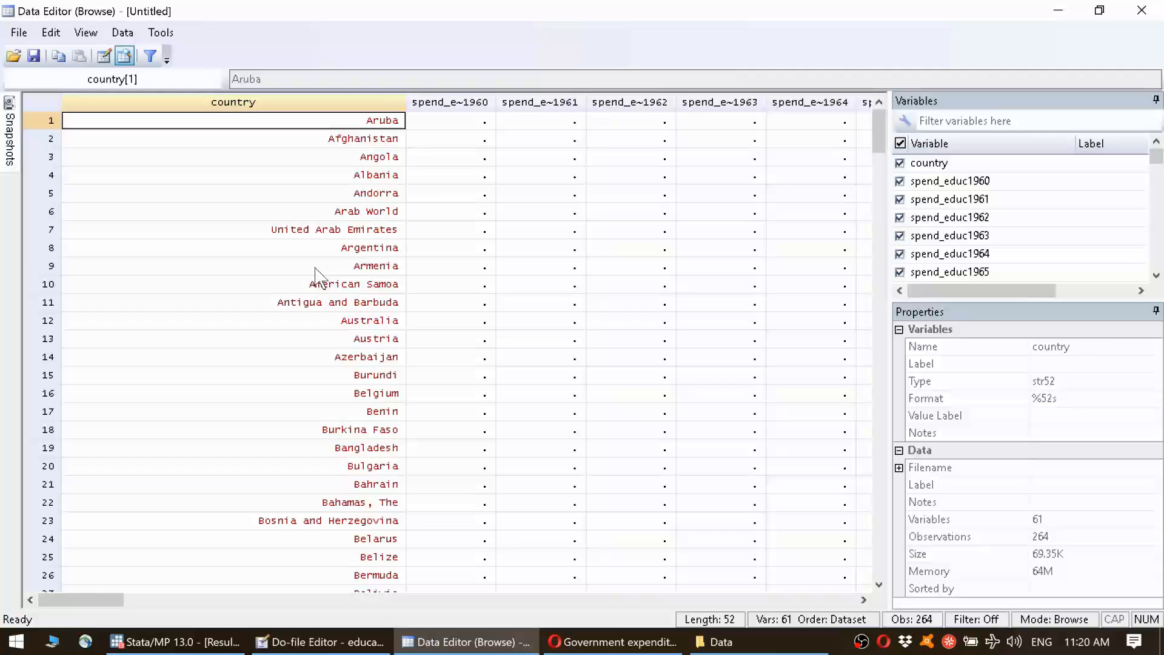
key("Right")
key("Right")
key("Right")
key("Right")
key("Right")
key("Right")
key("Right")
key("Right")
key("Right")
key("Right")
key("Right")
key("Right")
key("Right")
key("Right")
key("Right")
key("Right")
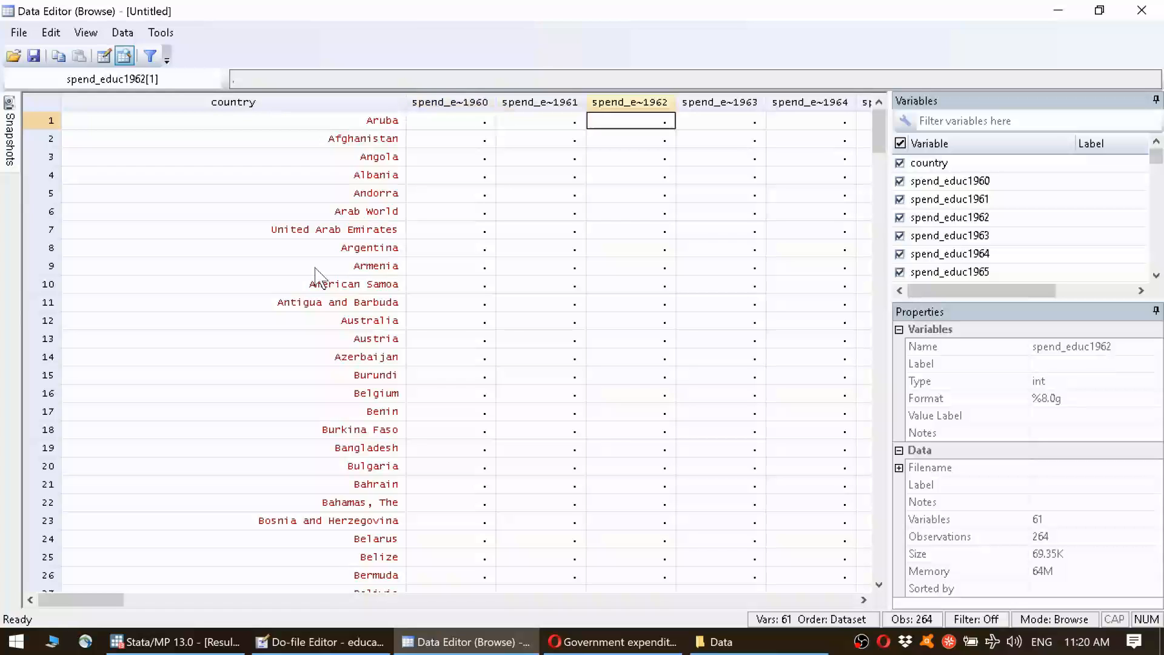
key("Right")
key("Right")
key("Right")
key("Right")
key("Right")
key("Right")
key("Right")
key("Right")
key("Right")
key("Right")
key("Right")
key("Right")
key("Right")
key("Right")
key("Right")
key("Right")
key("Right")
key("Right")
key("Right")
key("Right")
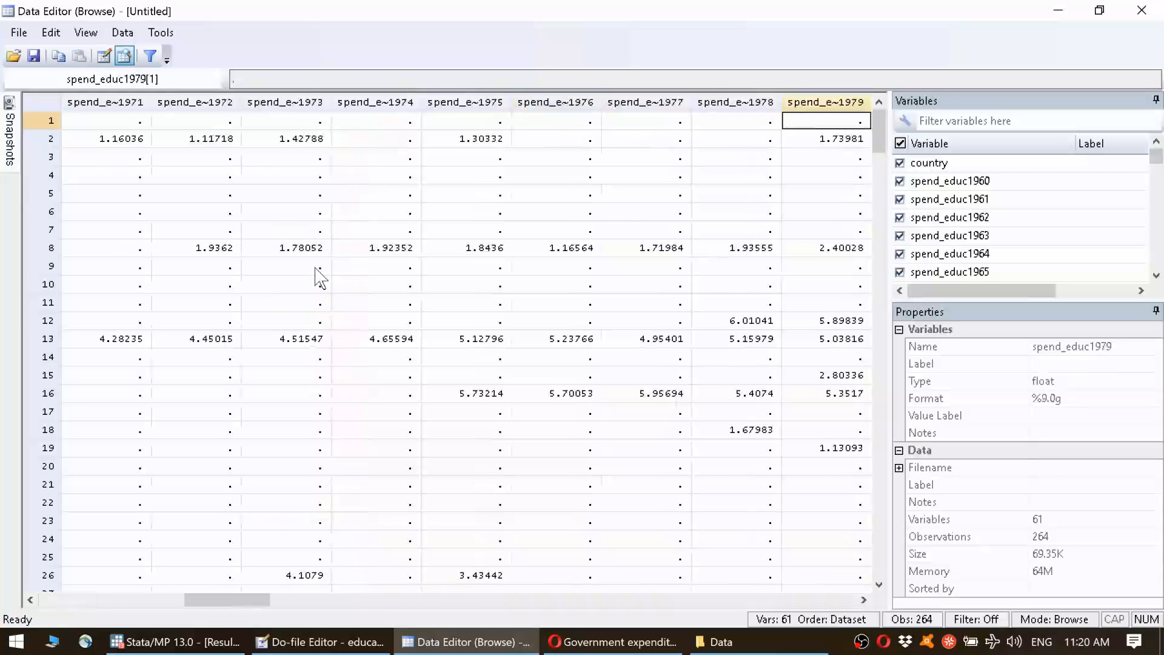
key("Right")
key("Right")
key("Right")
key("Right")
key("Right")
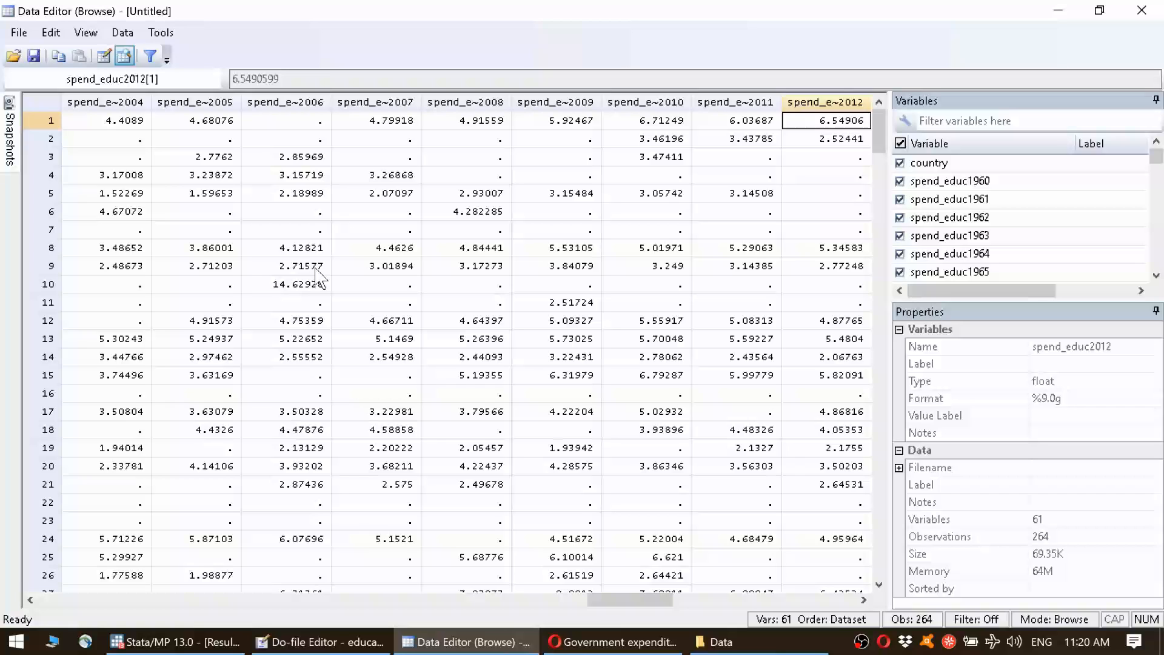
key("ctrl+Home")
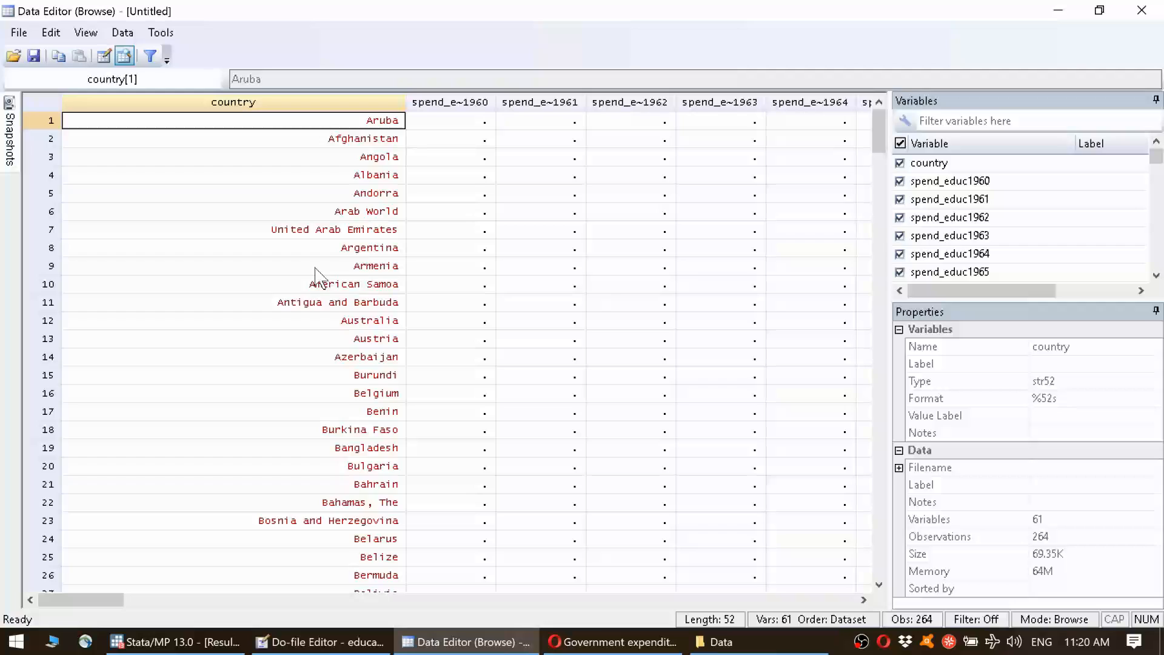
Examine how the dataset is laid out, with countries down the country column and years across the spend_educ columns
key("Right")
key("Right")
key("Right")
key("Right")
key("Right")
key("Left")
key("Left")
key("Left")
key("Left")
key("Left")
key("shift+Down")
key("shift+Down")
key("shift+Down")
key("shift+Down")
key("shift+Down")
key("shift+Down")
key("shift+Down")
key("shift+Down")
key("shift+Down")
key("shift+Down")
key("shift+Down")
key("shift+Down")
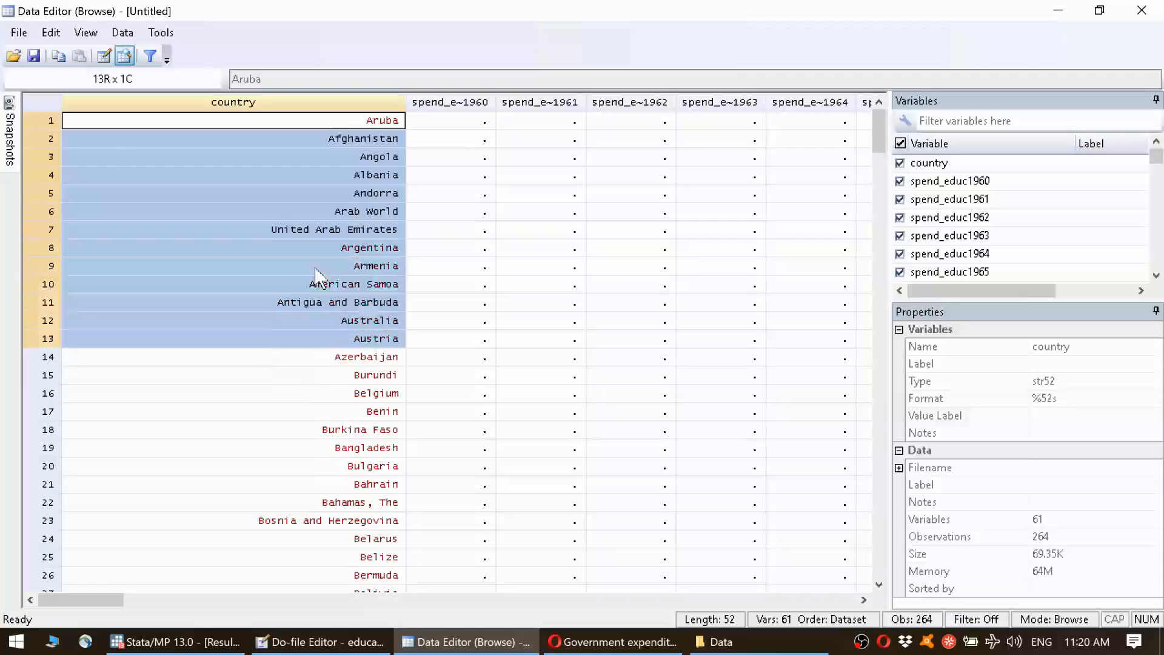
key("Right")
key("Down")
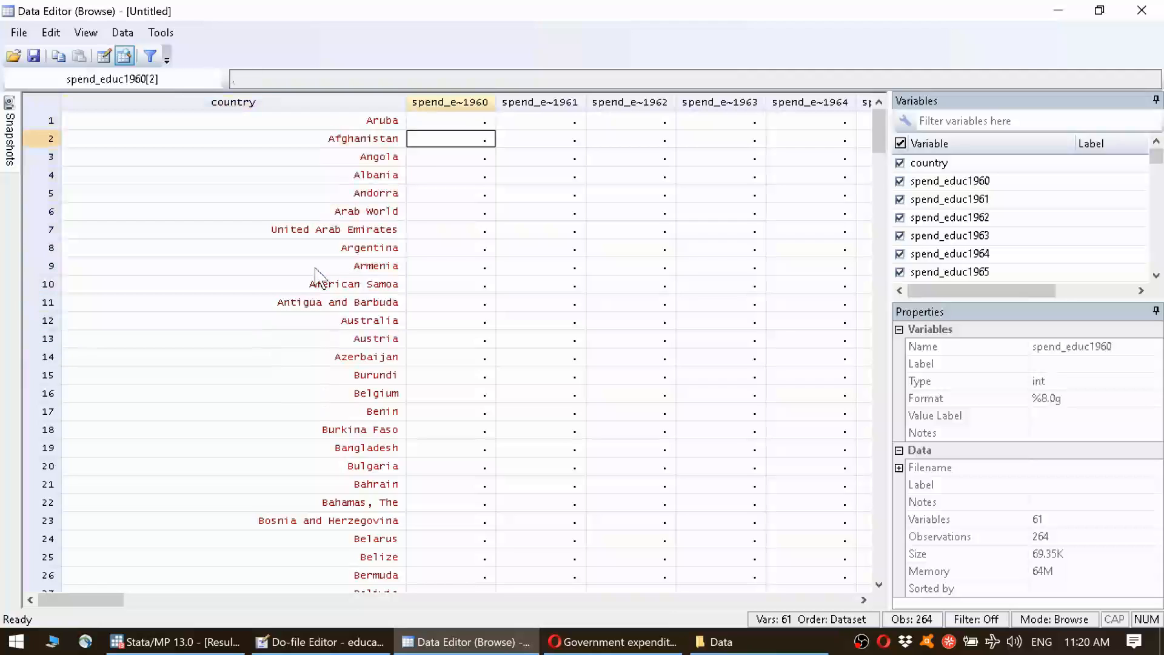
key("Down")
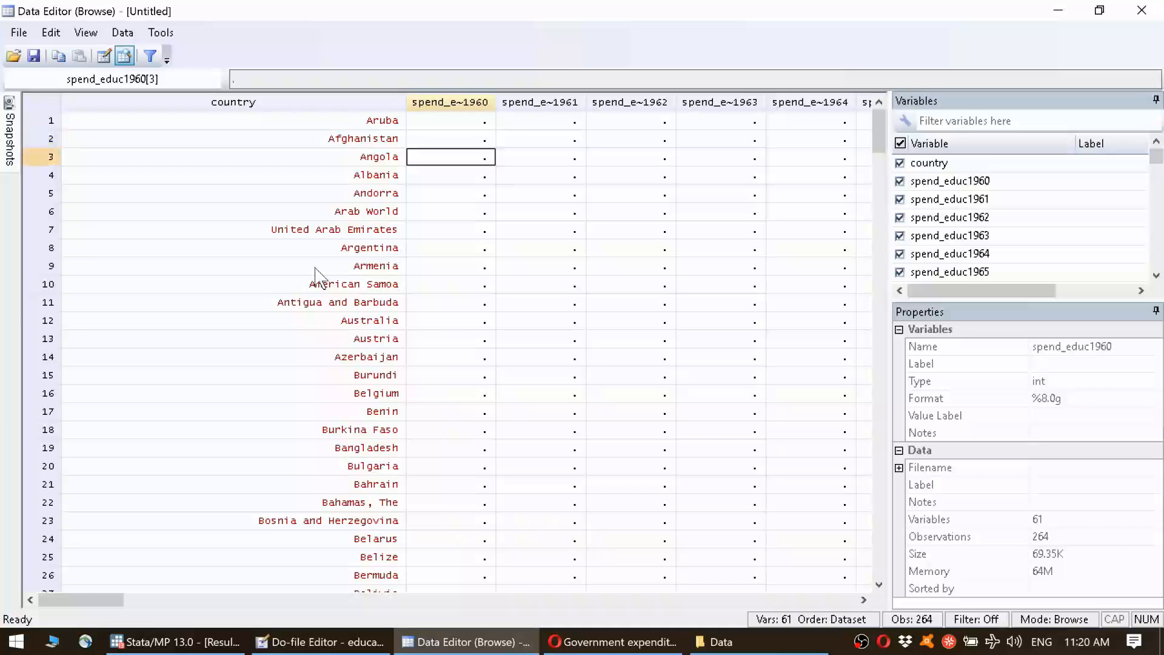
key("Right")
key("Up")
key("Up")
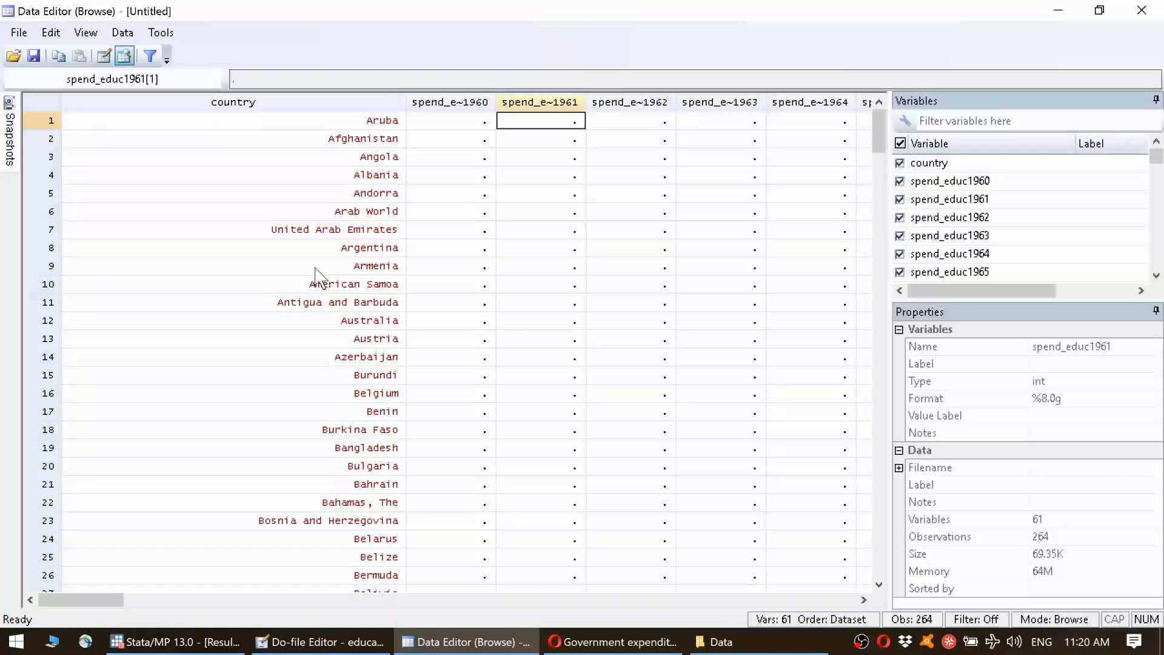
key("Left")
key("Left")
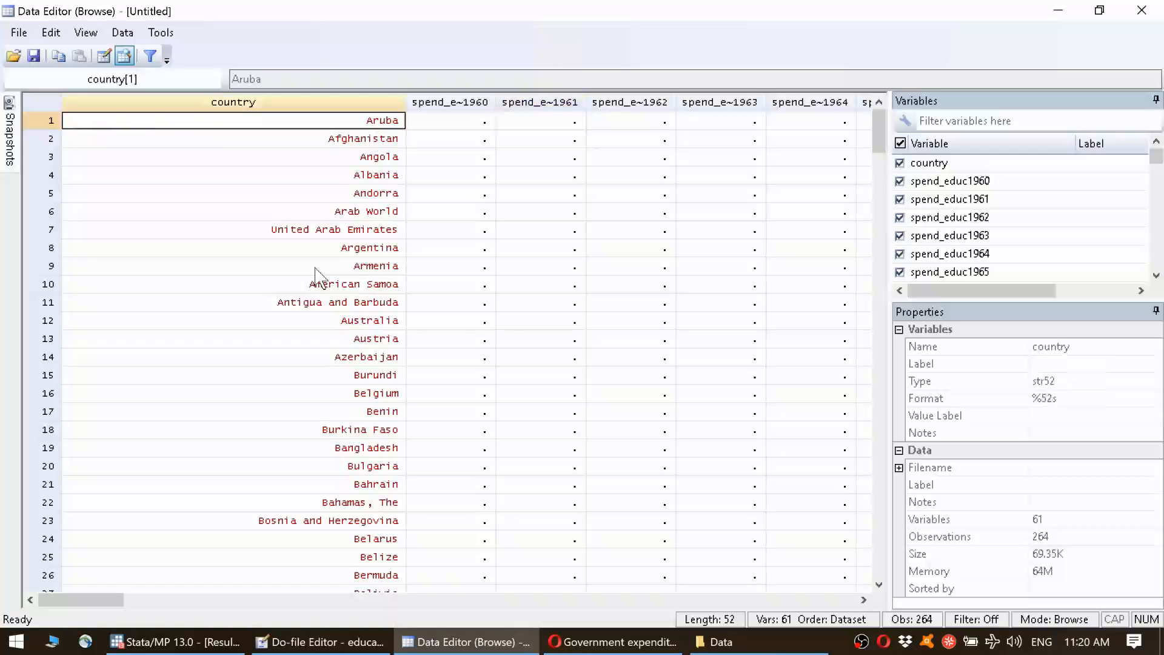
Add the section heading "*D) reshape the data" at the end of the education do-file
key("alt+Tab")
key("Return")
key("BackSpace")
key("BackSpace")
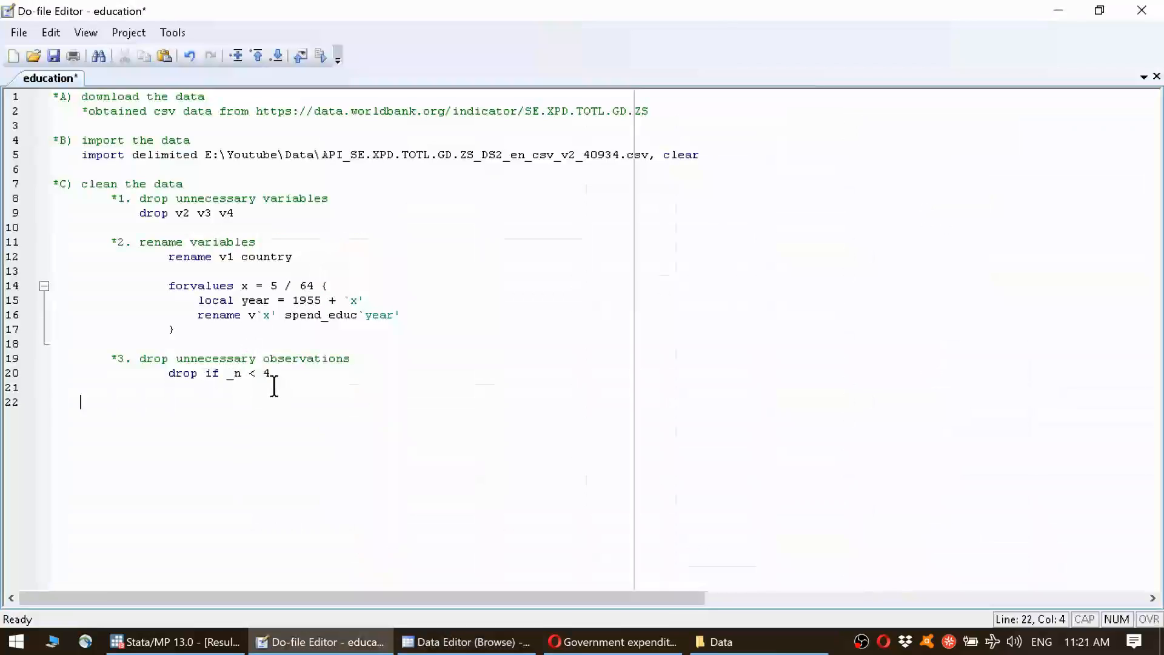
type("*D")
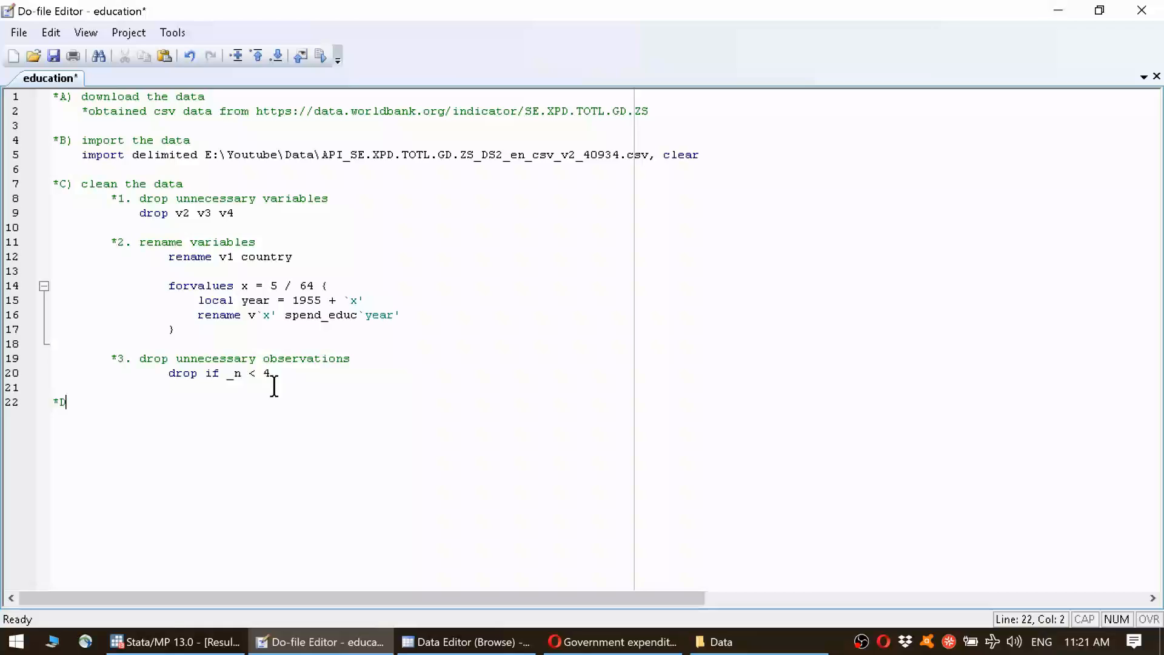
type(") reshape the date")
key("BackSpace")
type("a")
Add the indented comment "*reshape from wide to long format" under heading D, followed by a further-indented line for code
key("Return")
key("Tab")
type("*resha")
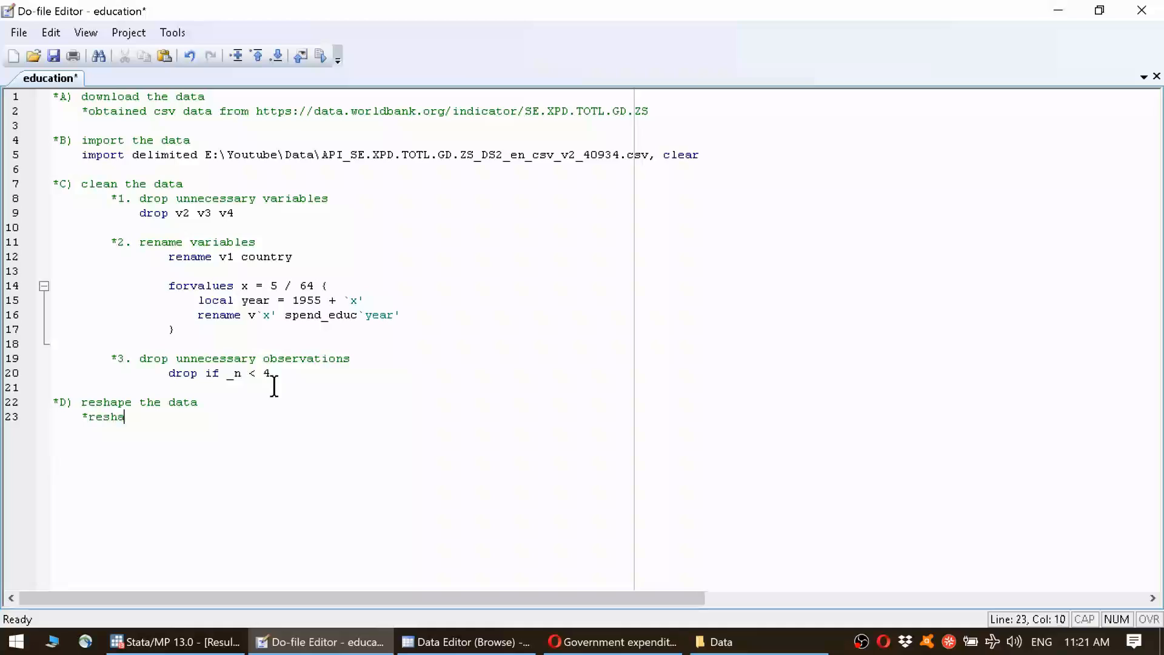
type("pe from wide to long format")
key("Return")
key("Tab")
key("Up")
key("Tab")
key("End")
key("Return")
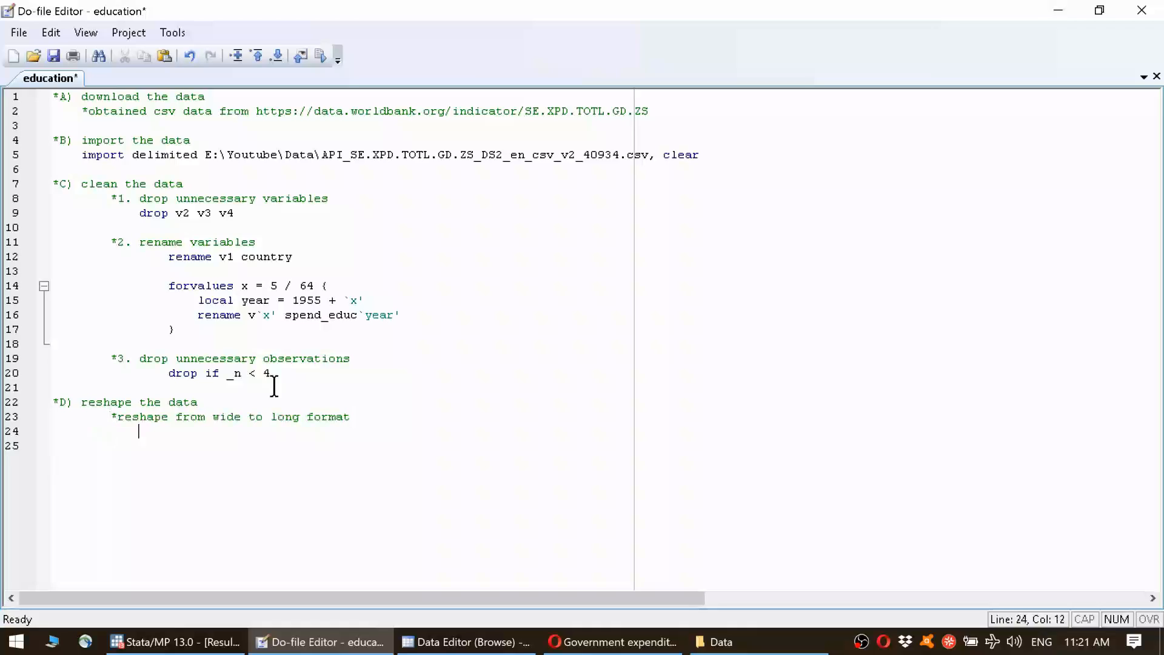
Write "reshape long spend_educ, i(country) j(year)" under the comment and run only that line
type("re")
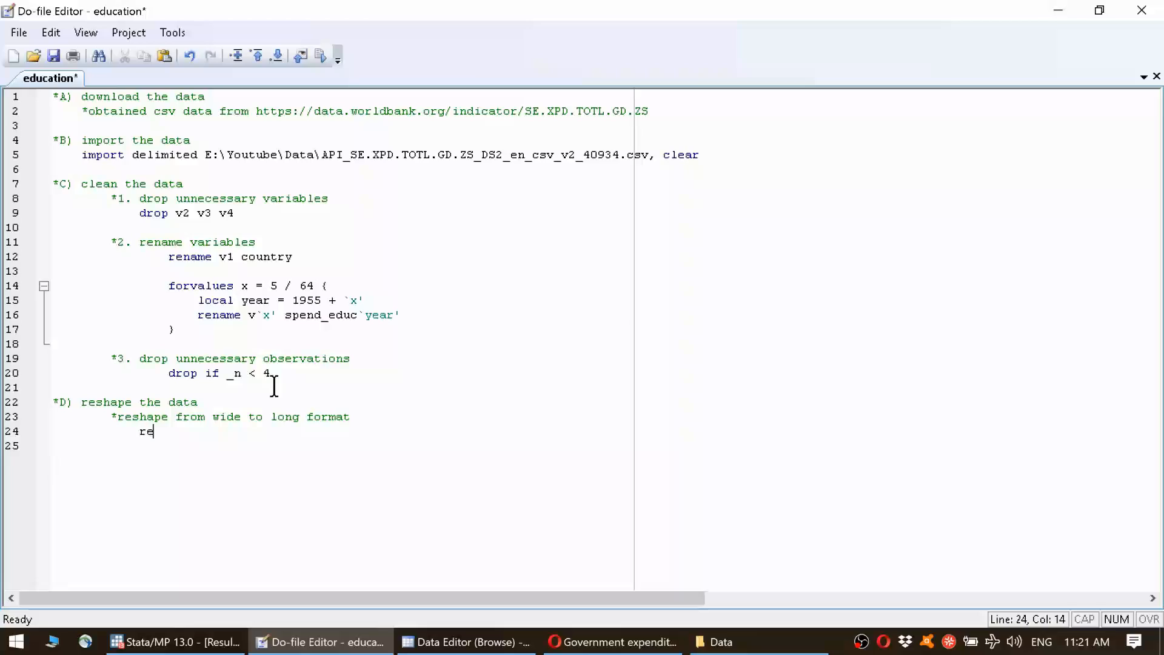
type("shape long spend_educ, i(country) j(year)")
triple_click(330, 433)
key("ctrl+d")
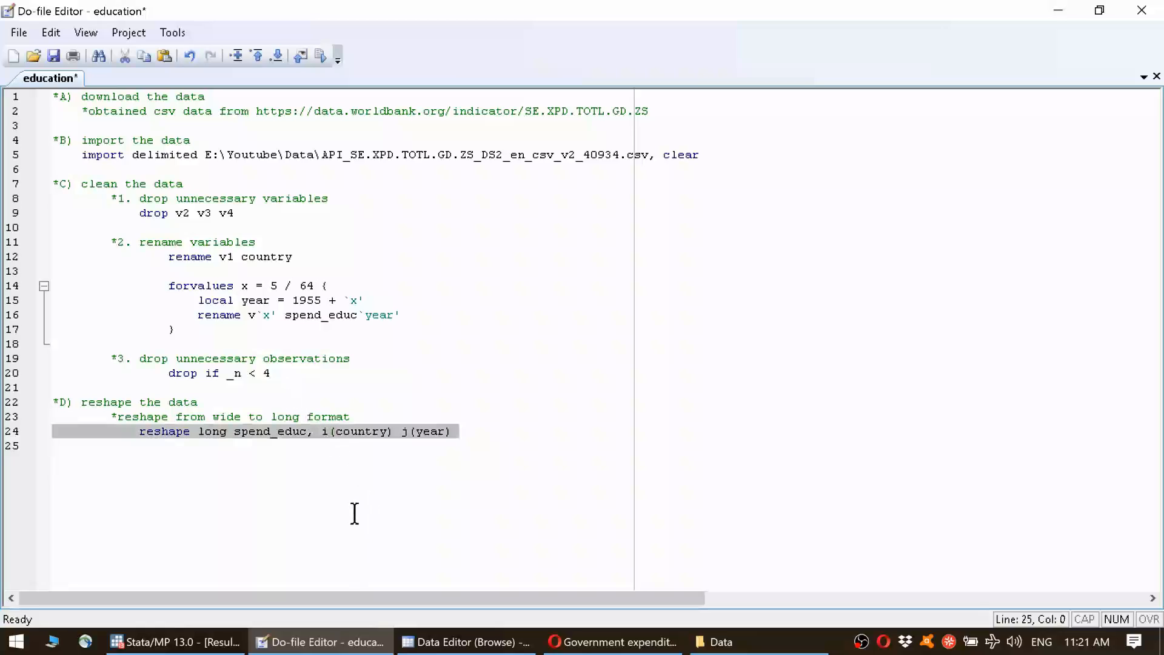
Examine the reshape output in the results, comparing observation and variable counts between wide and long format
left_click(218, 641)
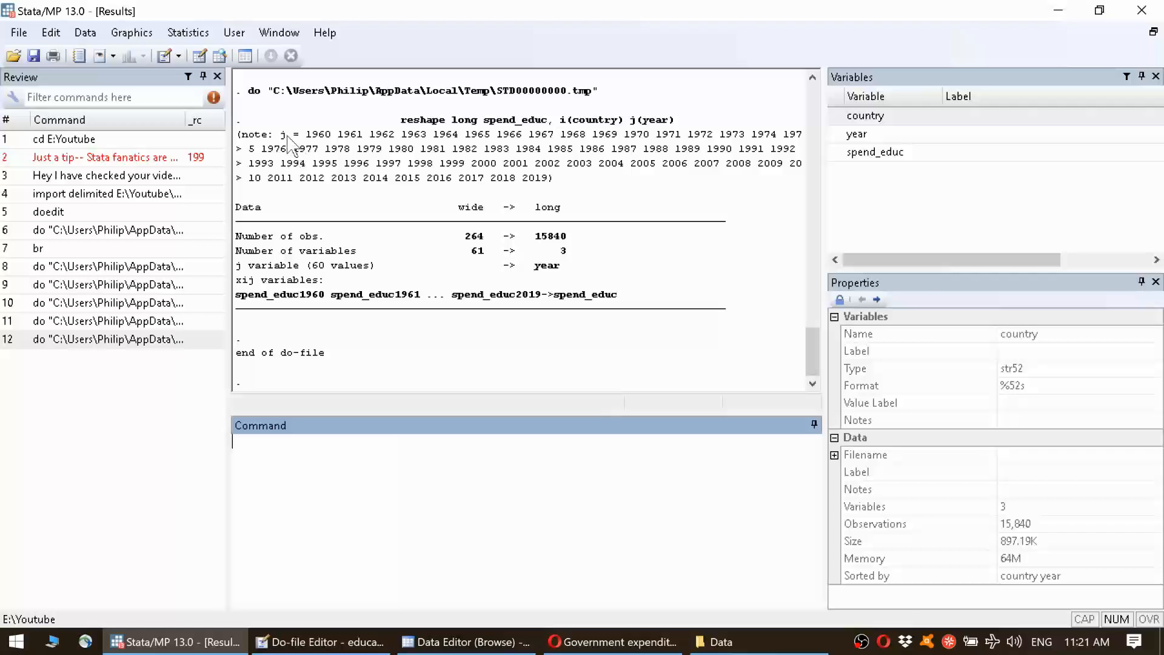
left_click_drag(283, 136, 310, 140)
left_click(508, 180)
left_click_drag(236, 201, 702, 354)
left_click(724, 352)
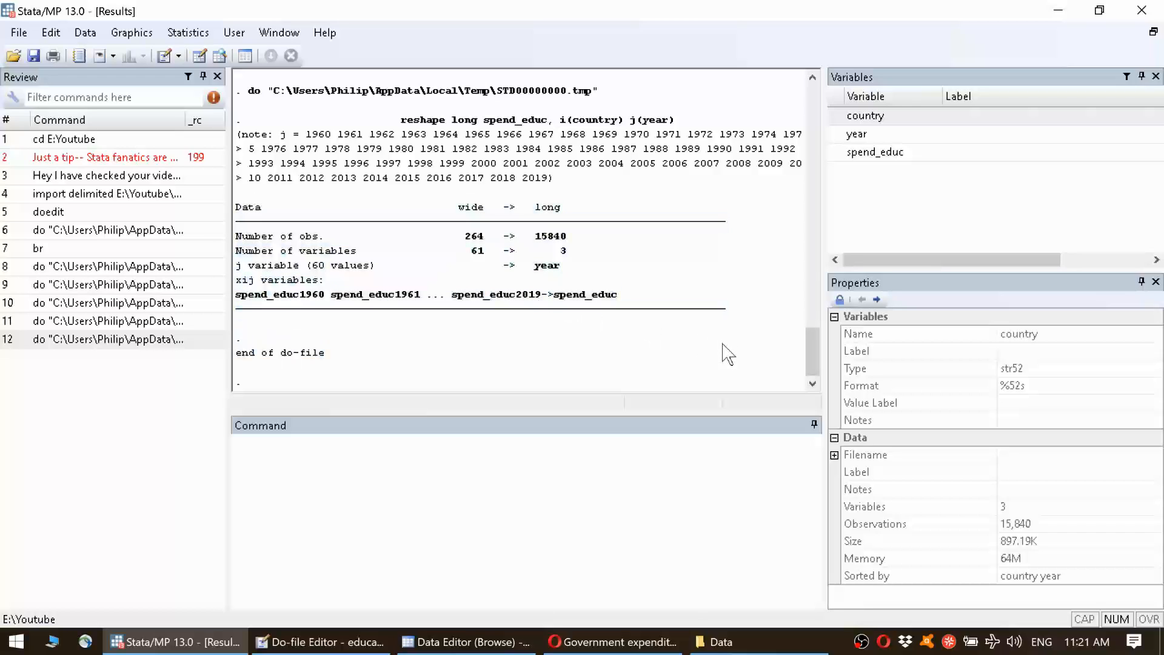
double_click(471, 237)
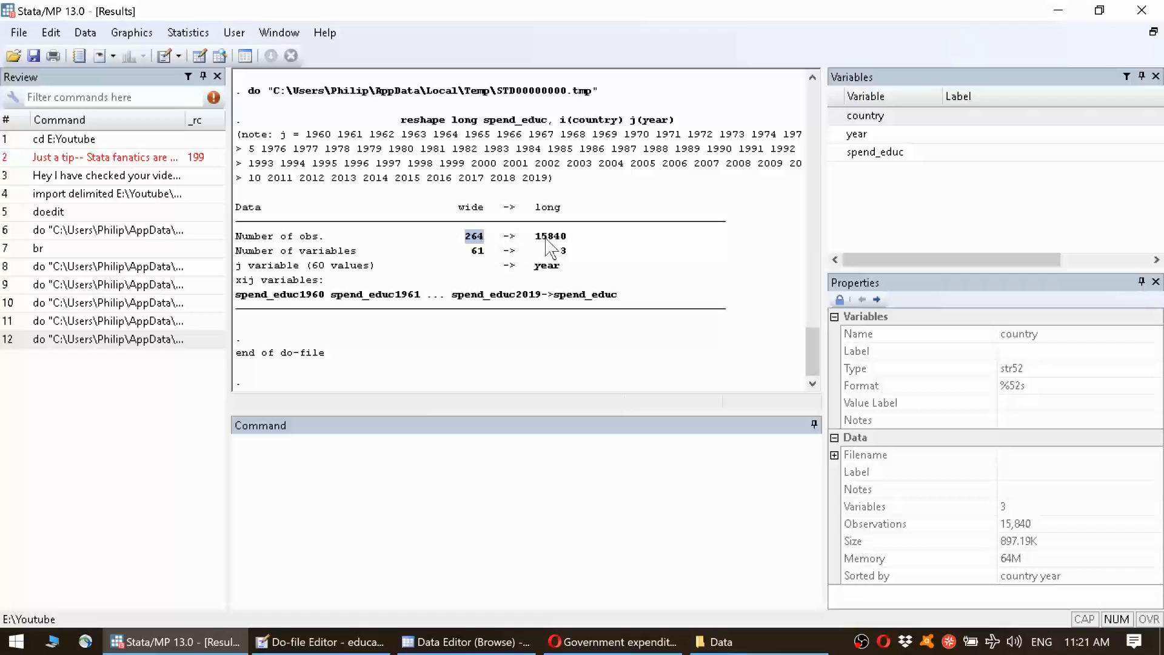
double_click(549, 237)
left_click(531, 332)
double_click(478, 251)
double_click(562, 251)
Browse the reshaped dataset with the br command and inspect Afghanistan's country, year and spend_educ rows from 1960 to 1973
left_click(423, 510)
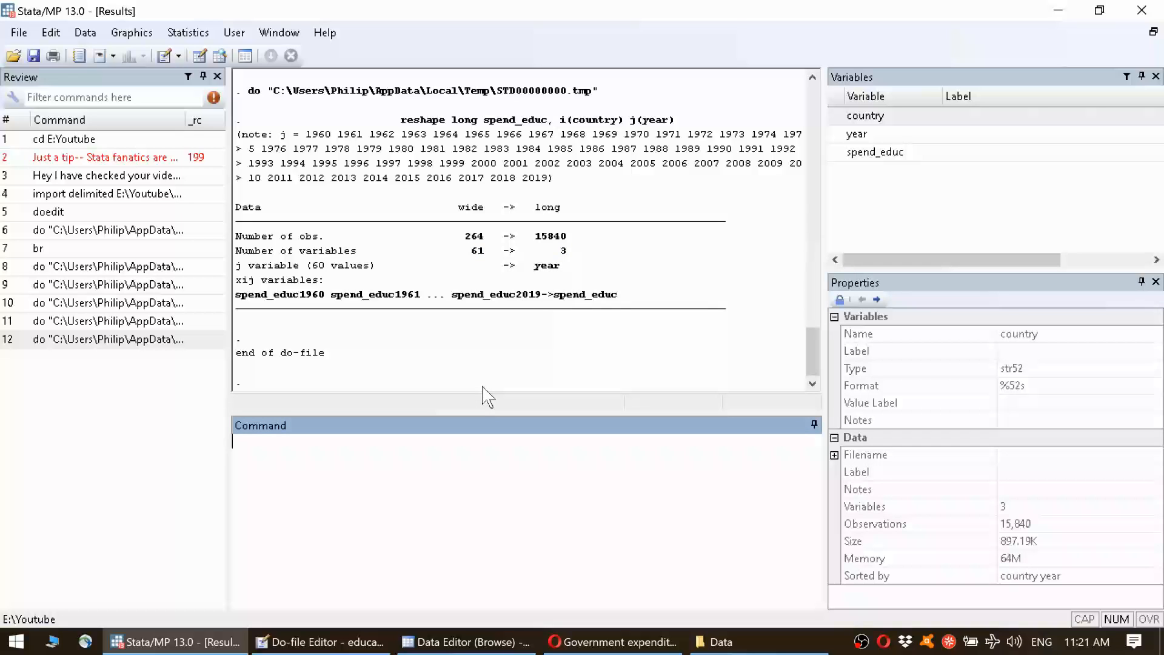
type("br")
key("Return")
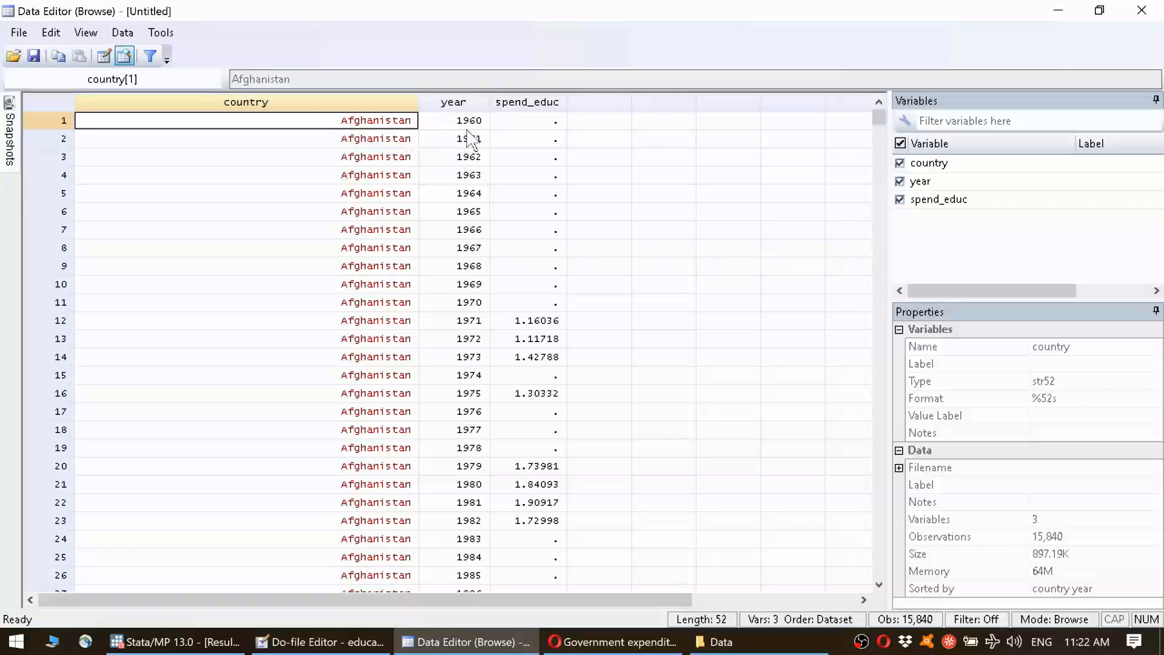
left_click(533, 121, "shift")
left_click(544, 309, "shift")
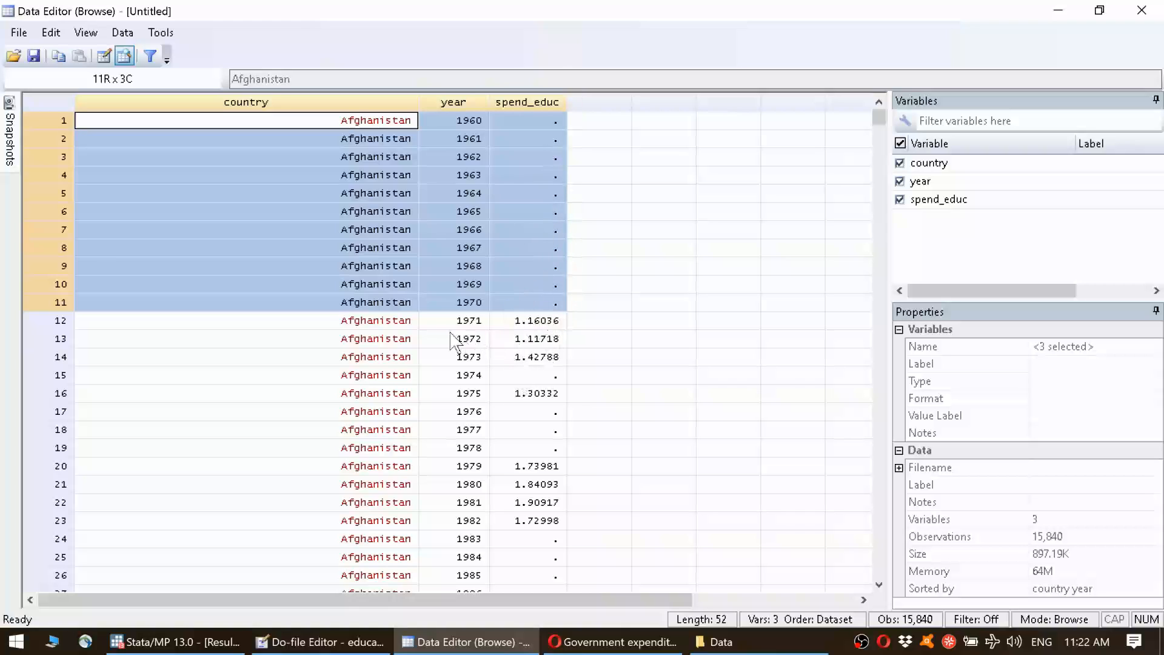
left_click_drag(382, 326, 536, 362)
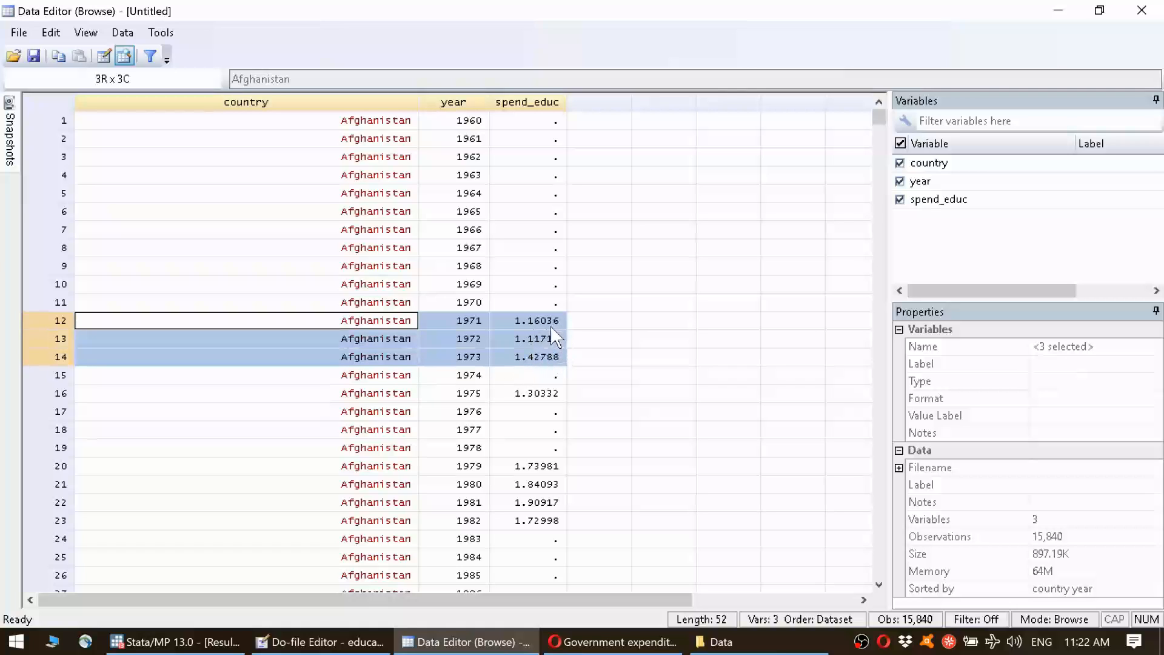
left_click(541, 322)
Look through the long-format rows for Afghanistan, Albania and Algeria, and return to the first cell
scroll(588, 391, "down", 2)
scroll(588, 390, "down", 7)
scroll(587, 389, "down", 6)
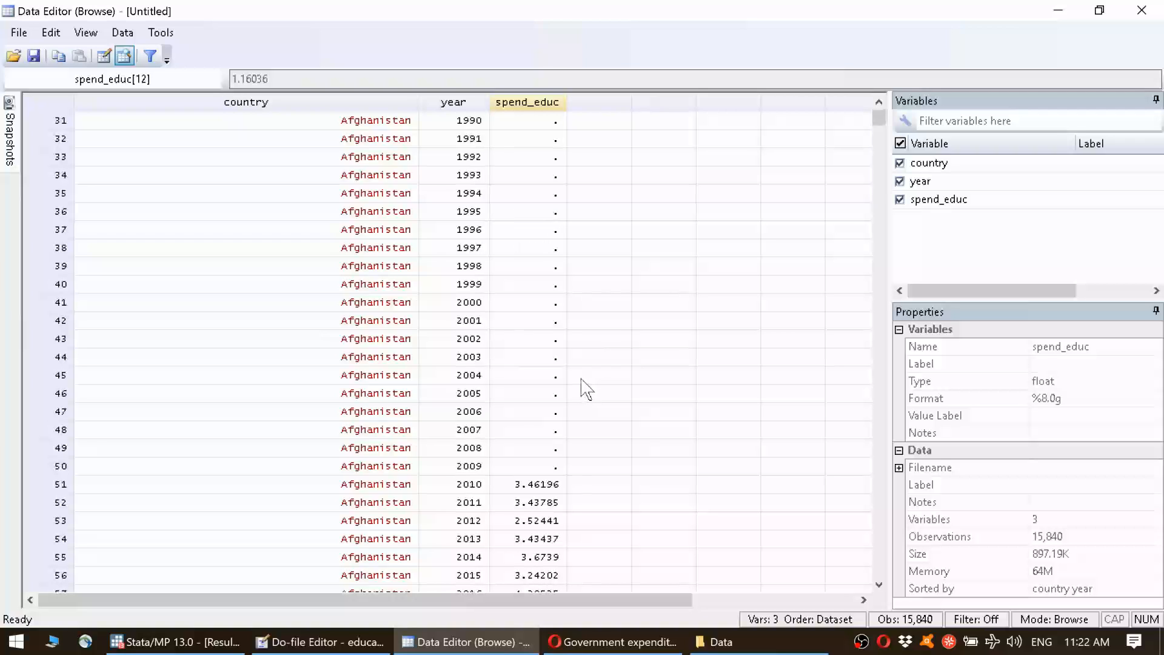
left_click_drag(533, 393, 390, 393)
left_click(479, 394)
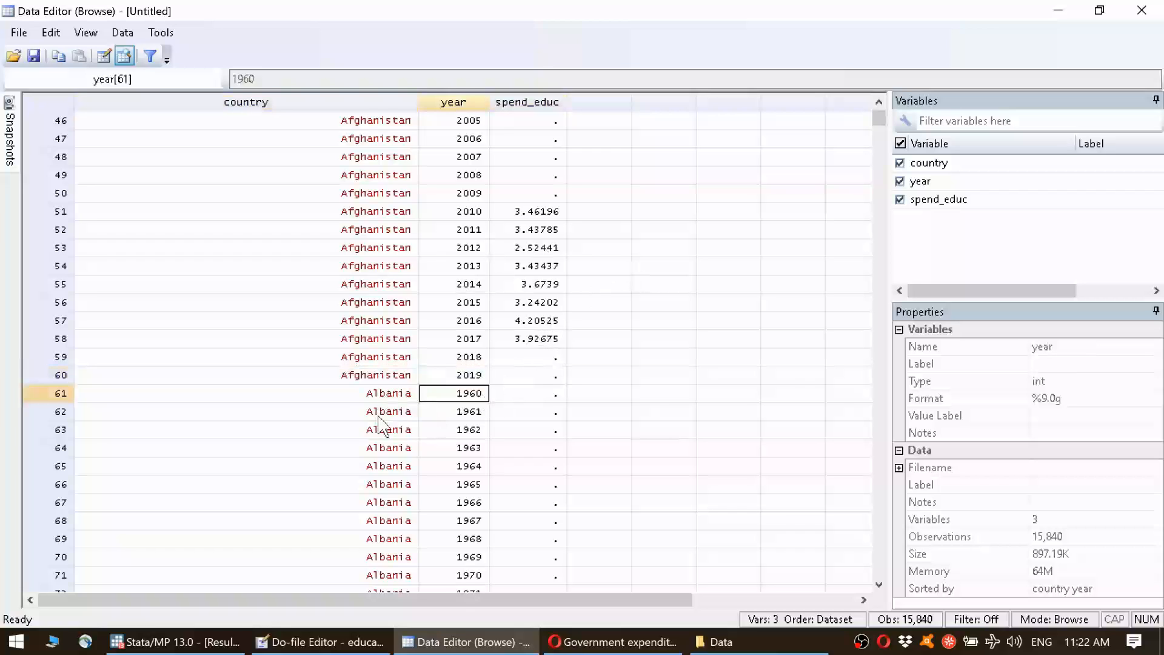
scroll(400, 416, "down", 3)
left_click(388, 231)
scroll(452, 282, "down", 20)
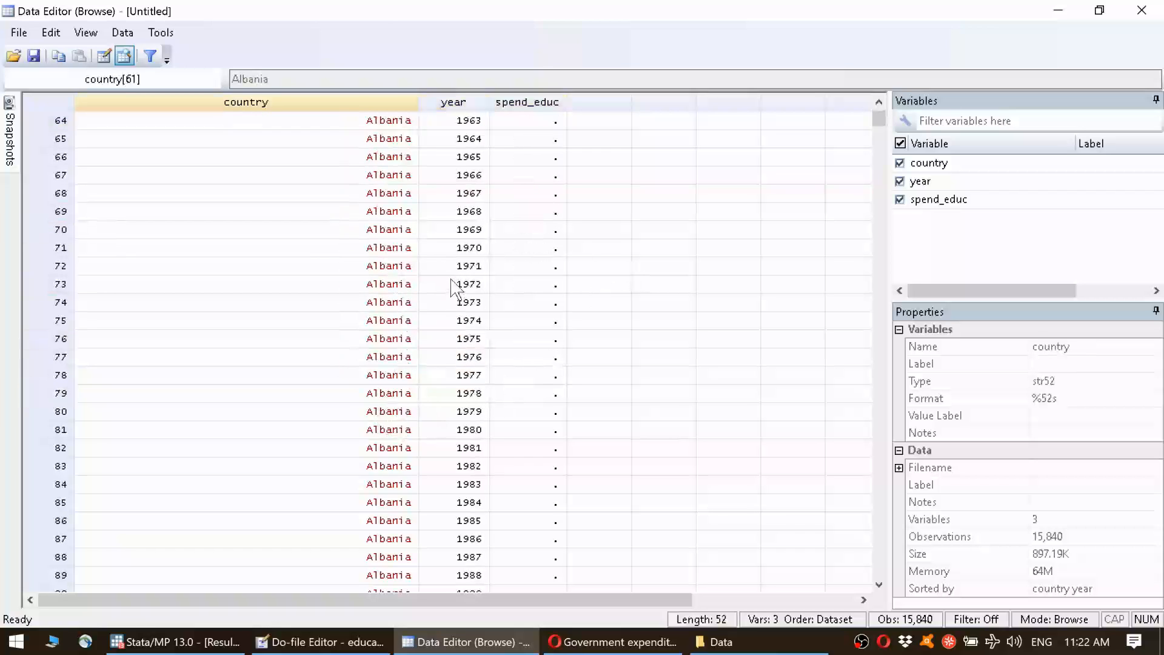
mouse_move(878, 134)
left_mouse_down()
mouse_move(880, 525)
mouse_move(874, 102)
mouse_move(877, 121)
left_mouse_up()
left_click(352, 192)
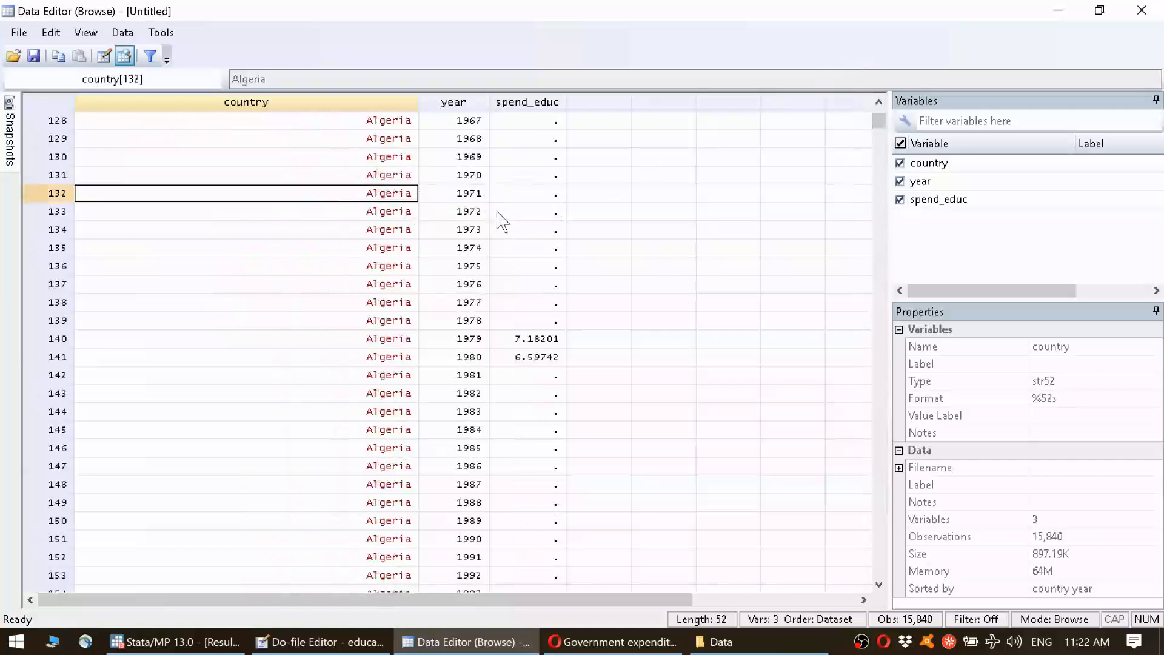
key("ctrl+Home")
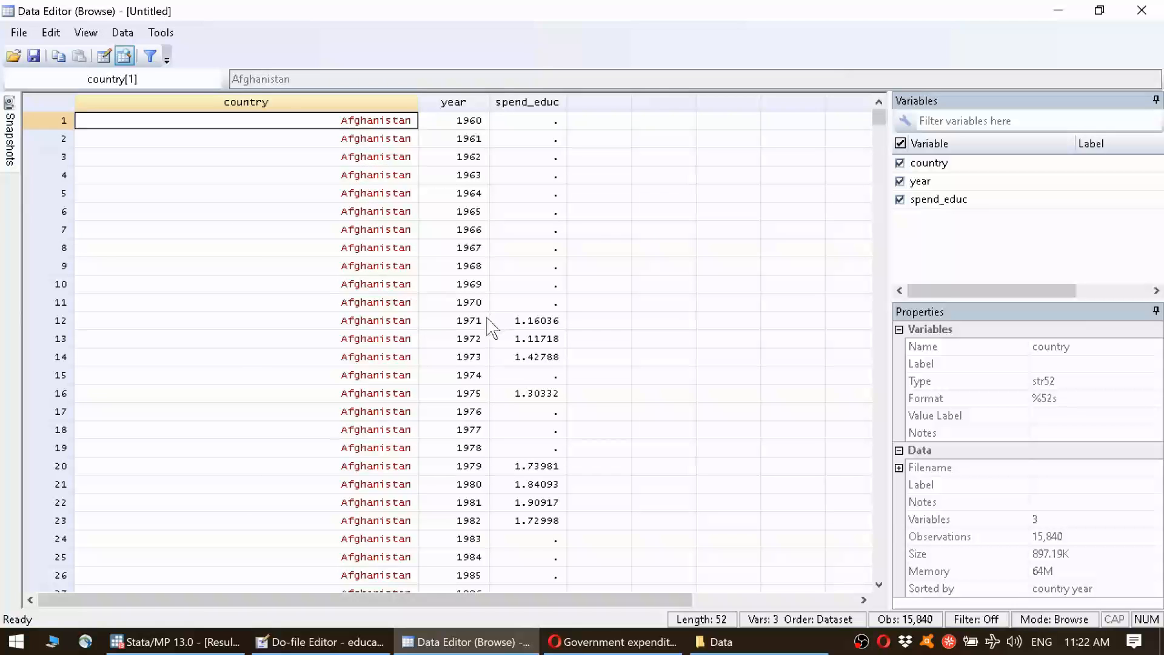
Add the section heading "*E) drop missing observations" below the reshape command, followed by an indented blank line
key("alt+Tab")
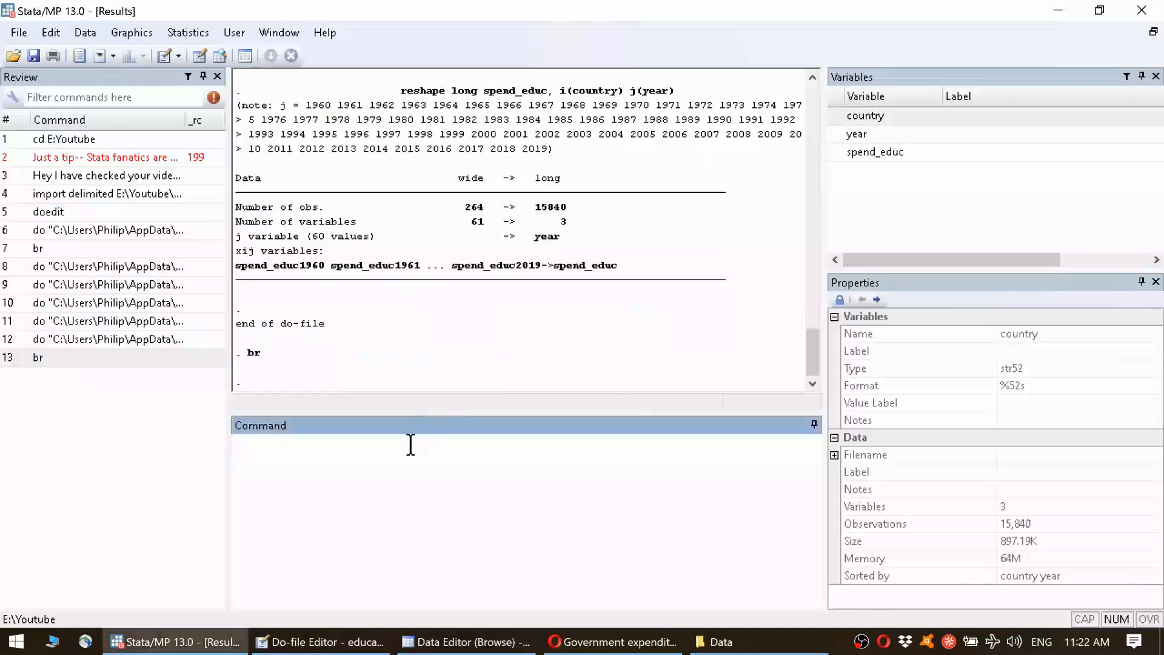
key("alt+Tab")
key("Tab")
left_click(328, 451)
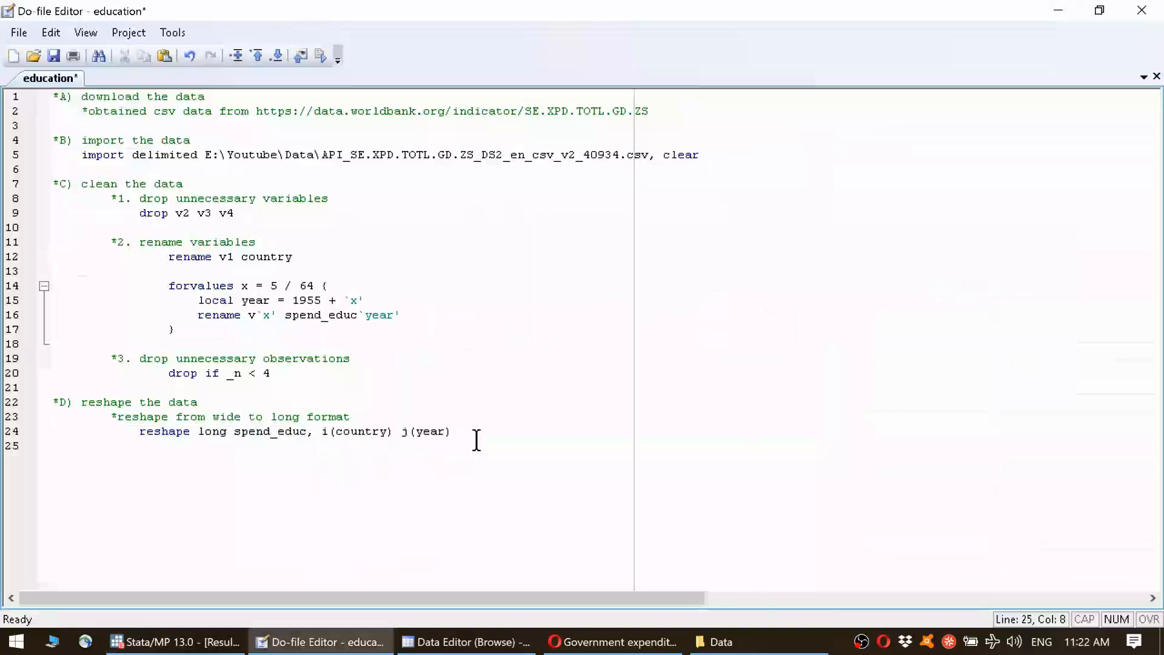
type("*")
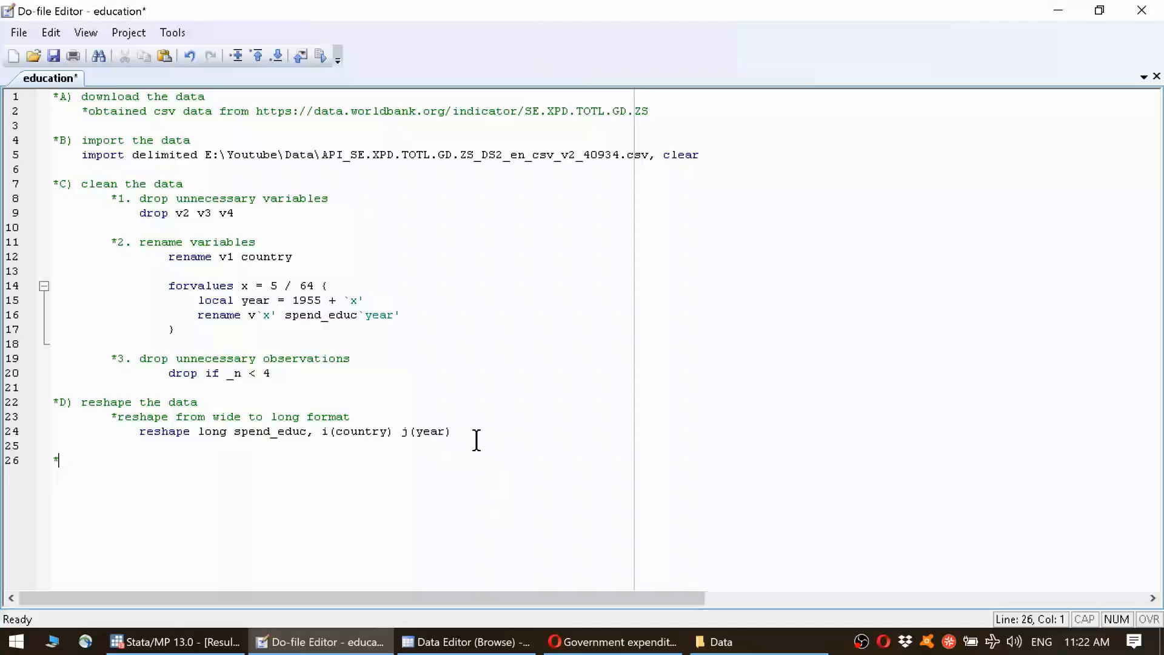
type("E) drop missing observations")
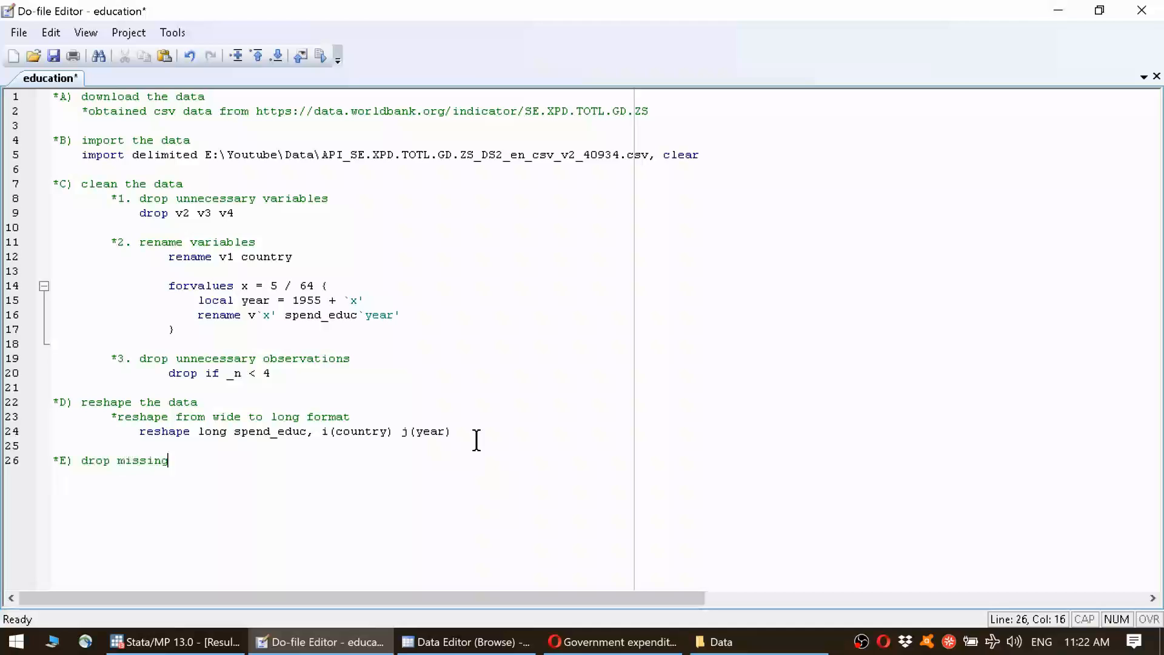
key("Return")
key("Tab")
key("Tab")
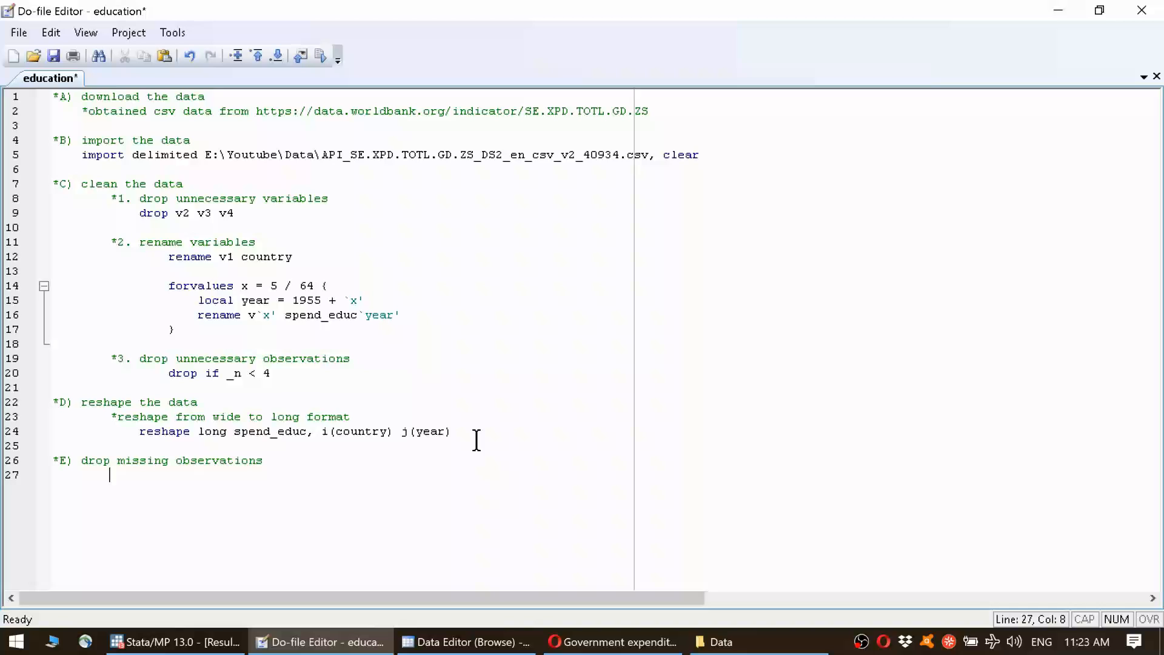
Run "sum spend_educ" to get summary statistics for the education spending variable
key("alt+Tab")
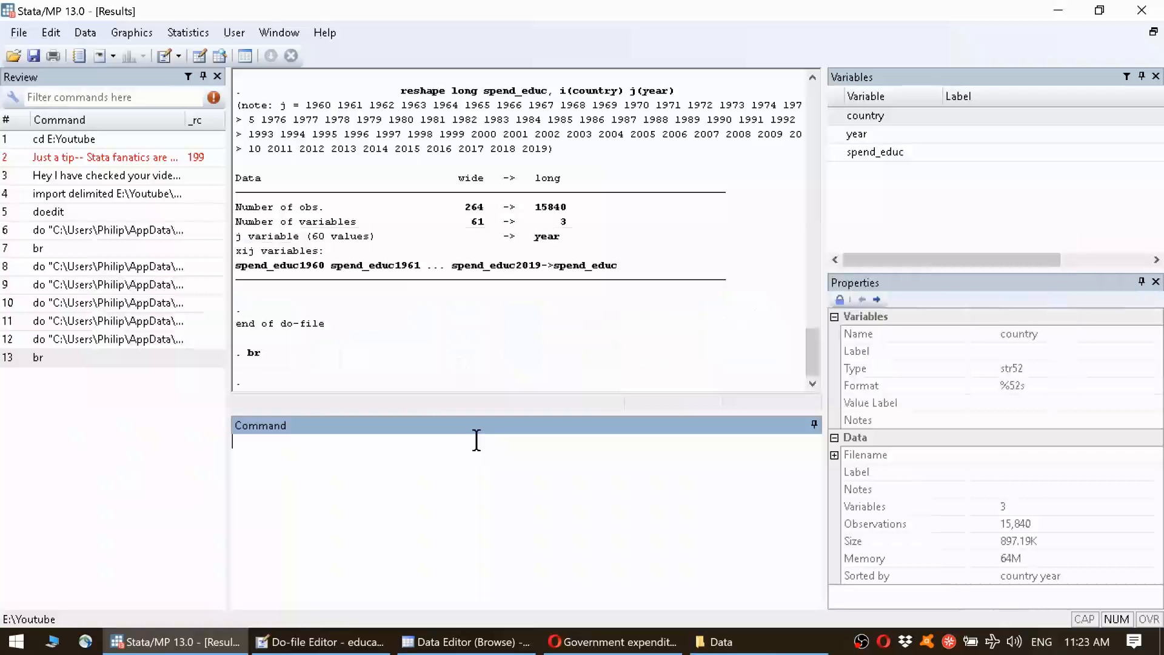
left_click(893, 158)
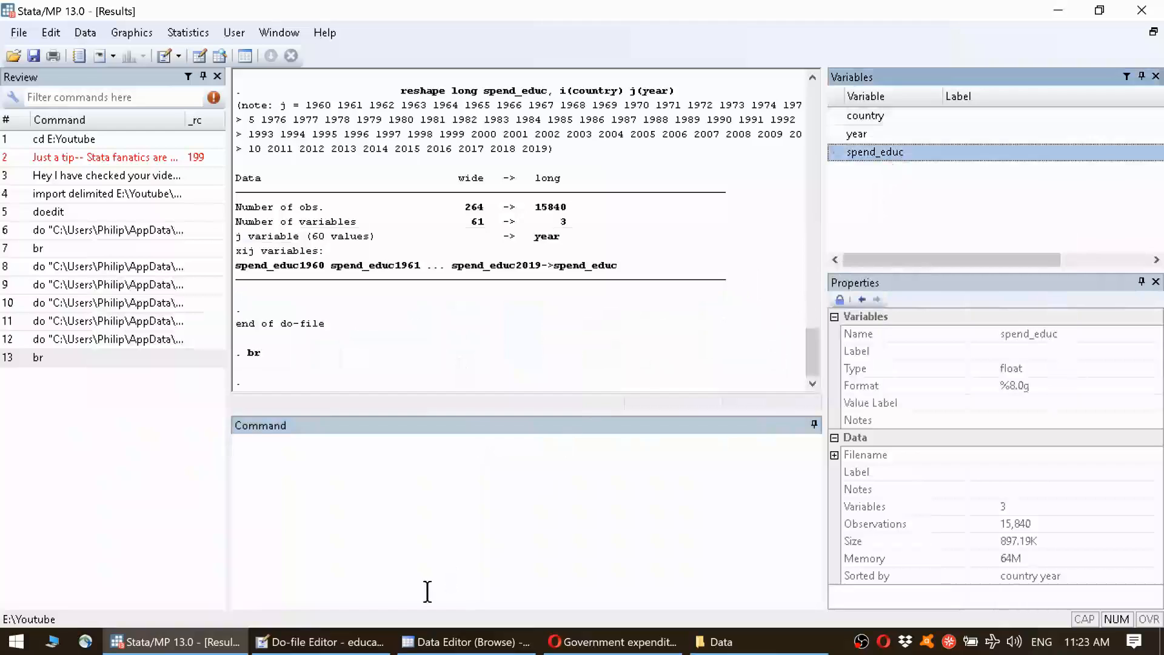
left_click(416, 479)
type("sum spend_educ")
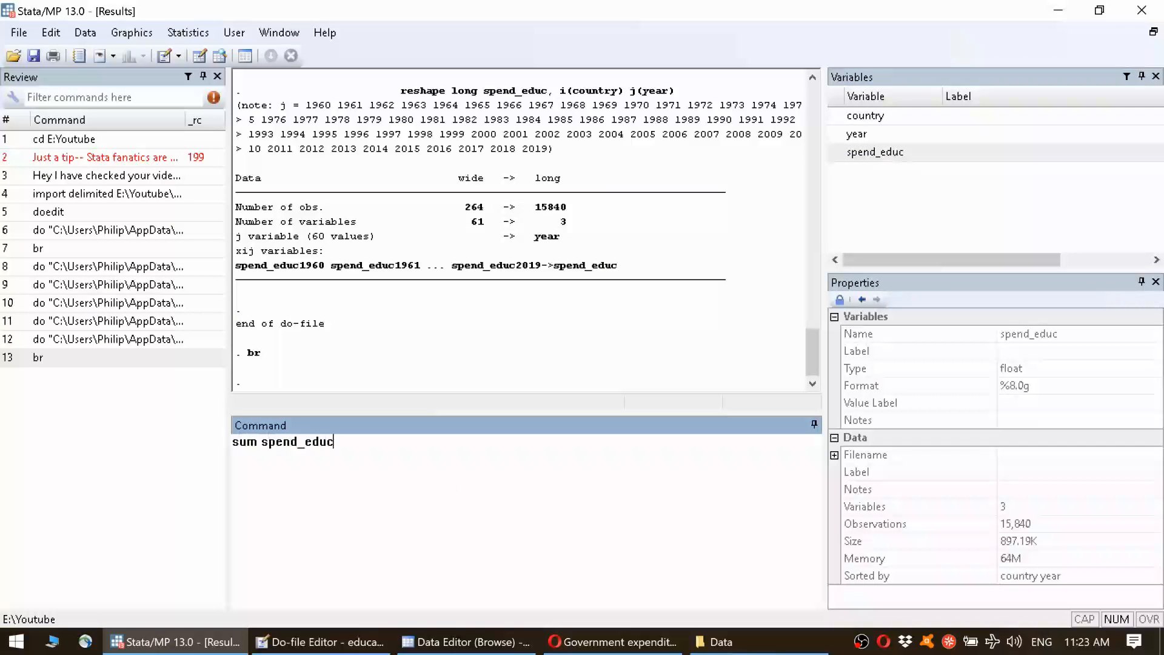
key("Return")
Examine the number of observations reported for spend_educ in the summary table
left_click_drag(364, 351, 388, 370)
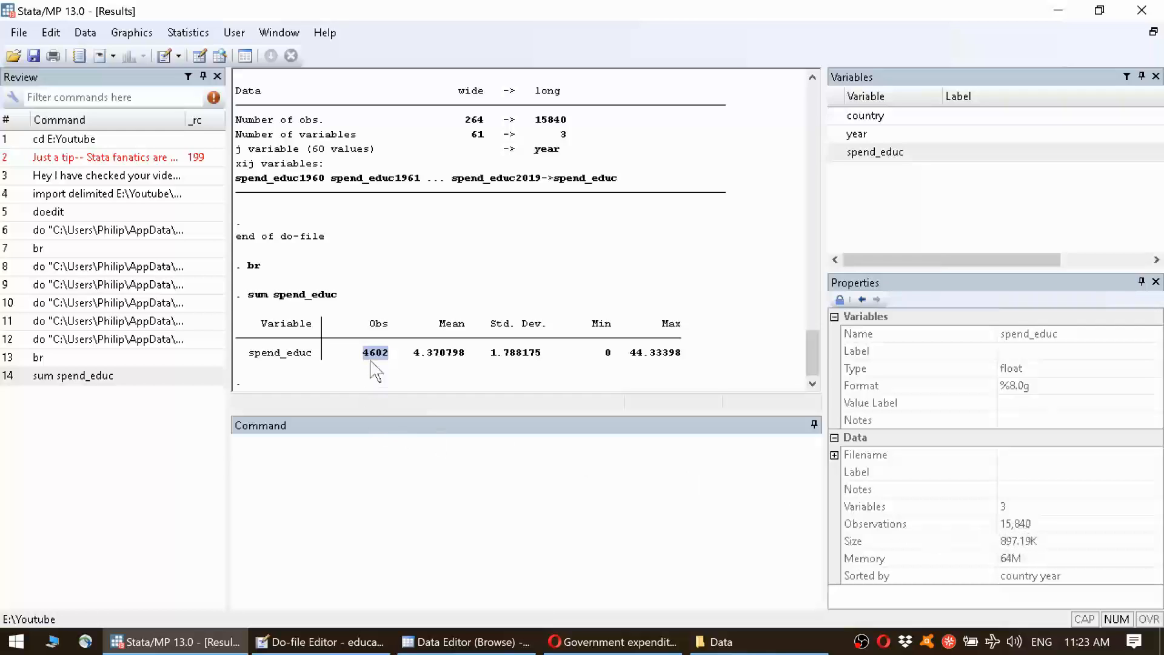
left_click_drag(249, 353, 314, 360)
left_click(357, 465)
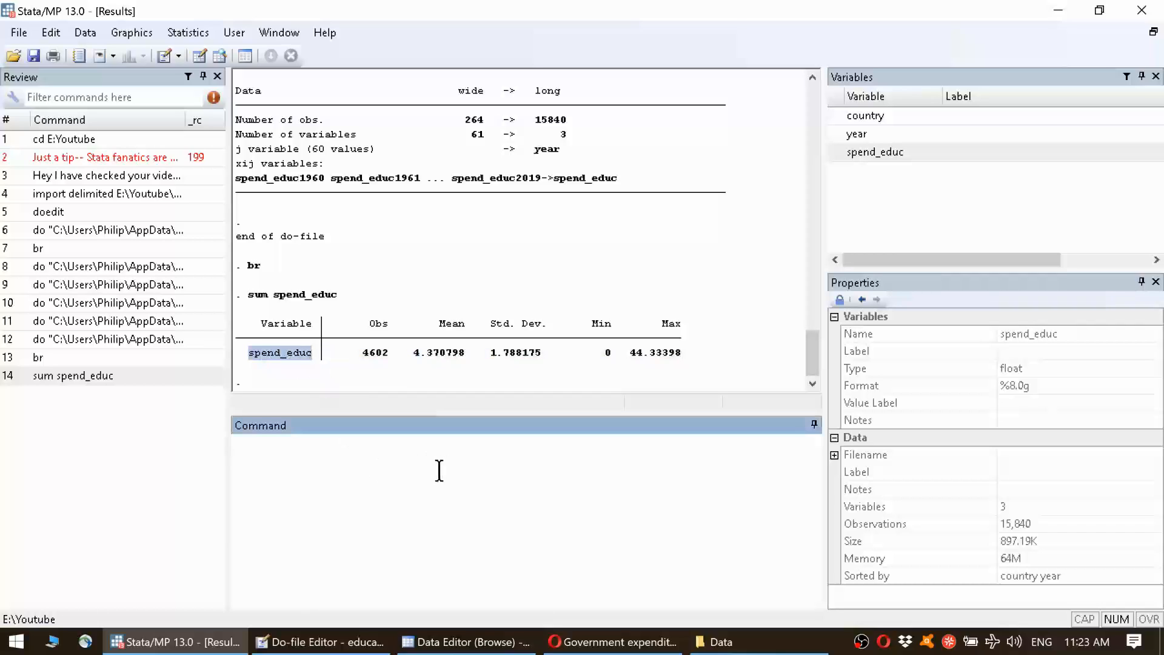
left_click_drag(362, 352, 390, 364)
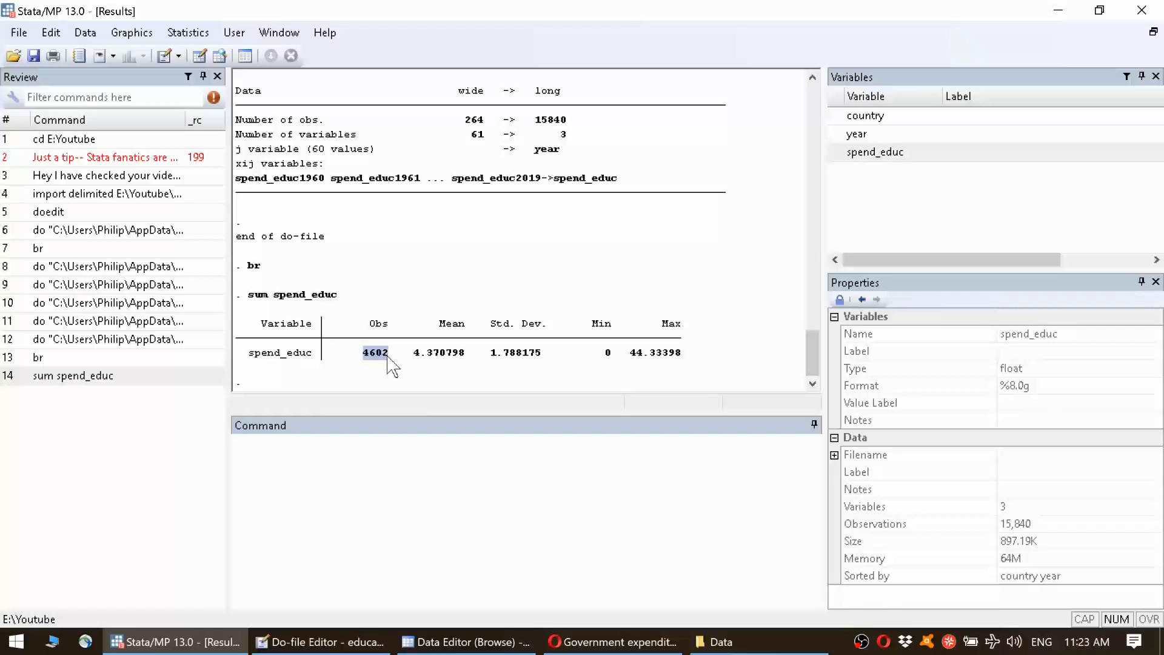
left_click(394, 364)
left_click(412, 506)
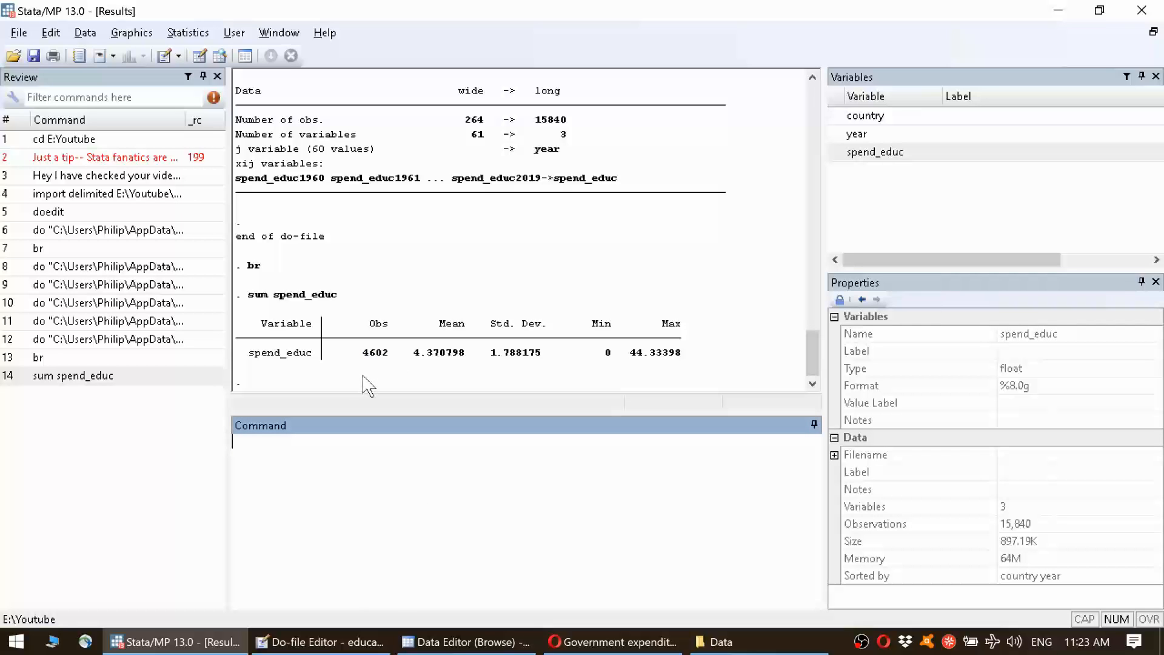
Check the missing values among the early spend_educ rows of the dataset and return to the do-file
key("alt+Tab")
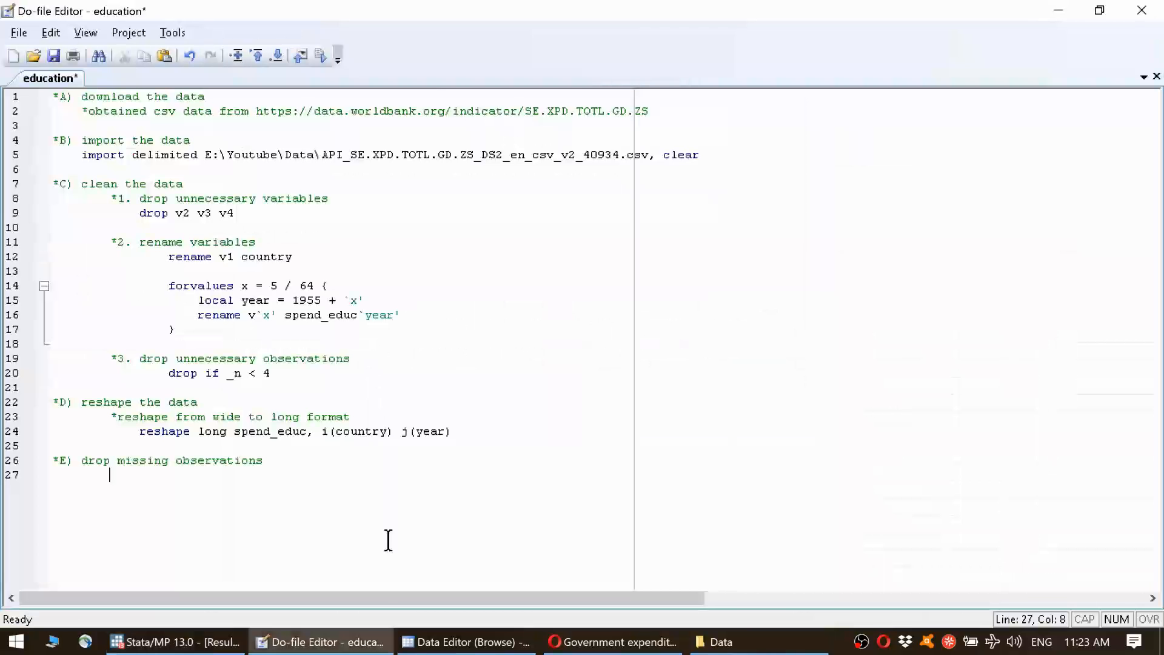
left_click(436, 641)
left_click_drag(545, 144, 553, 265)
left_click(321, 641)
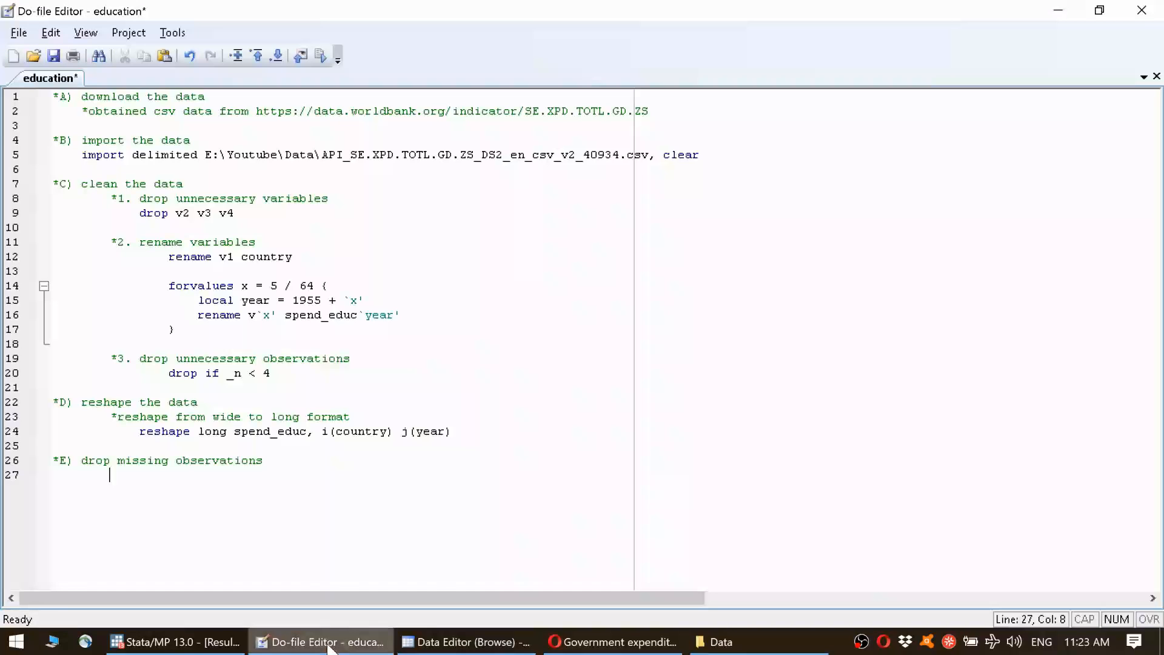
right_click(321, 641)
left_click(560, 494)
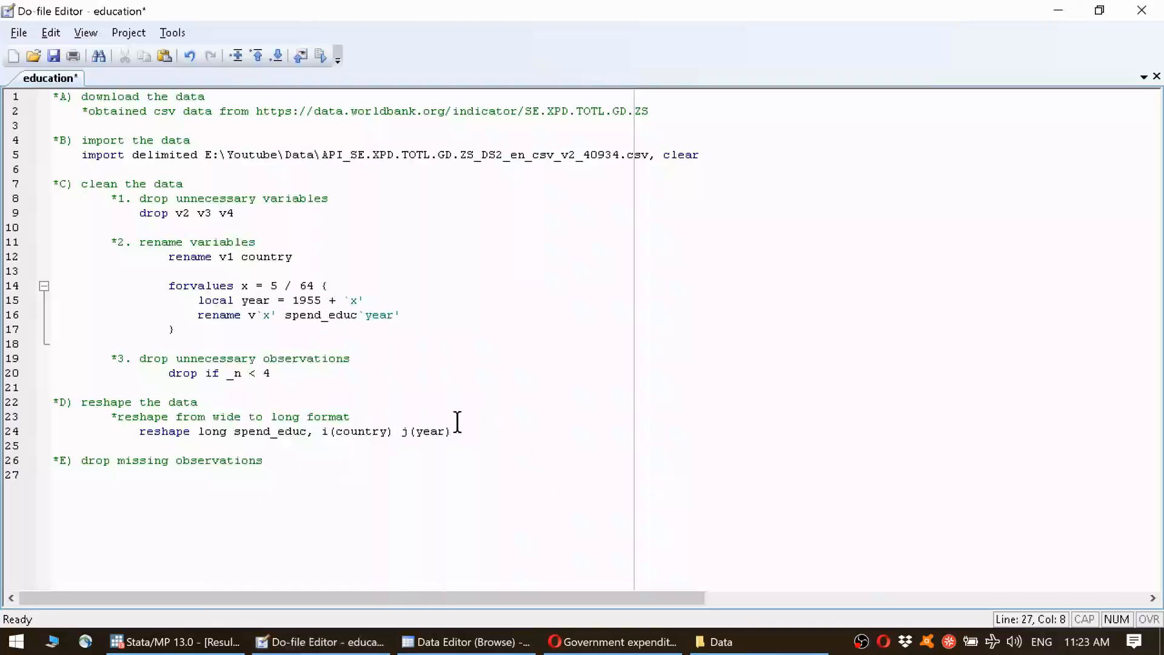
Write "drop if mi(spend_educ)" under the missing observations heading and run that line
type("drop if mi(spend_educ")
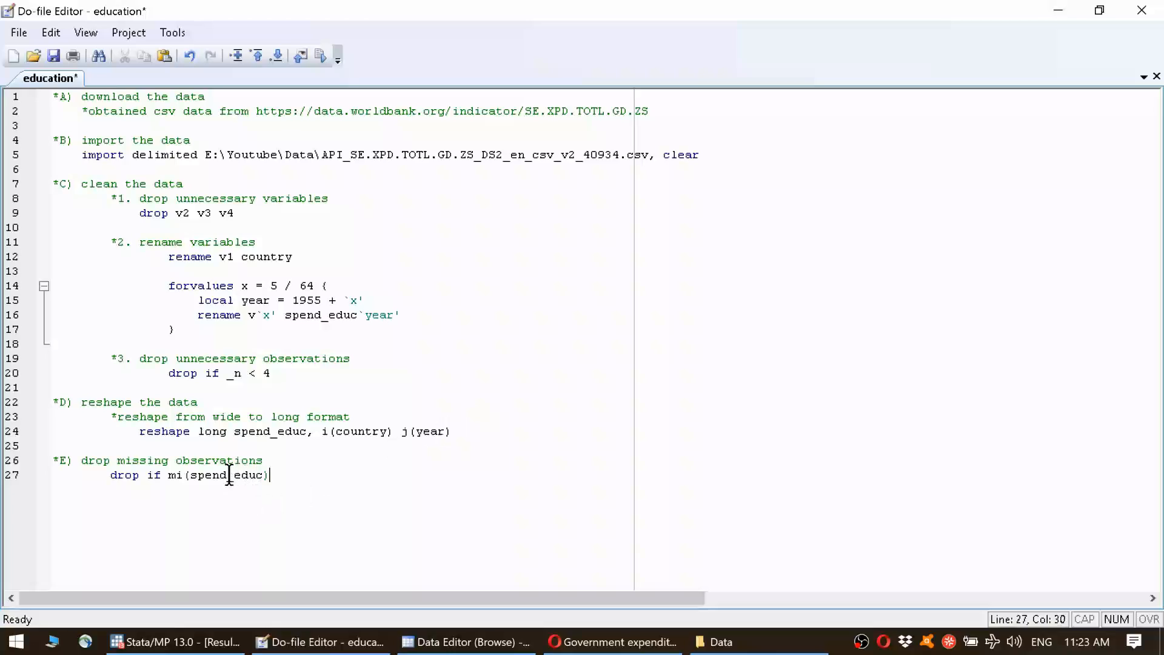
triple_click(229, 475)
key("ctrl+d")
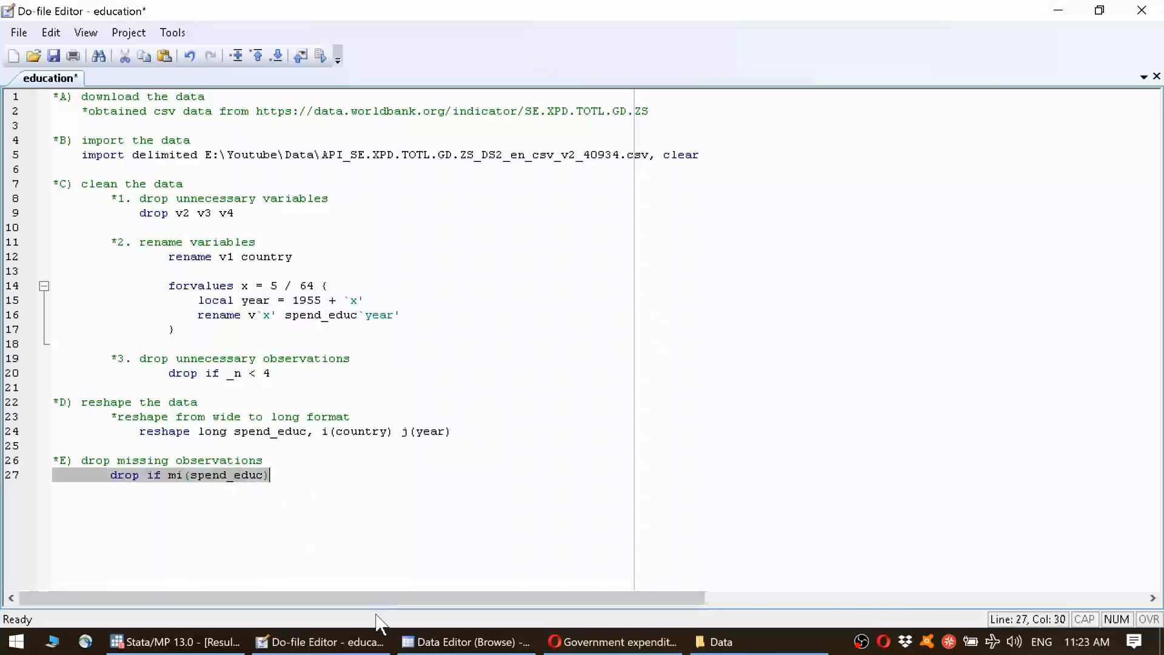
Check the drop command's output, the remaining observations and the spend_educ column in the data browser
left_click(179, 641)
left_click_drag(243, 310, 422, 322)
left_click(430, 324)
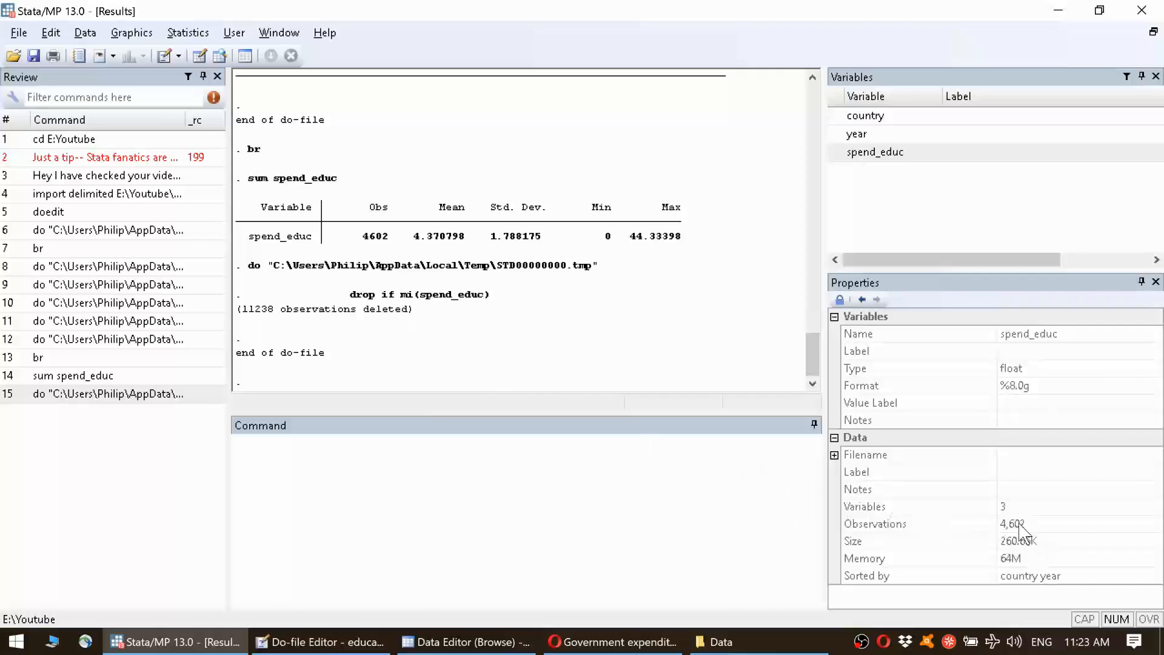
left_click(502, 519)
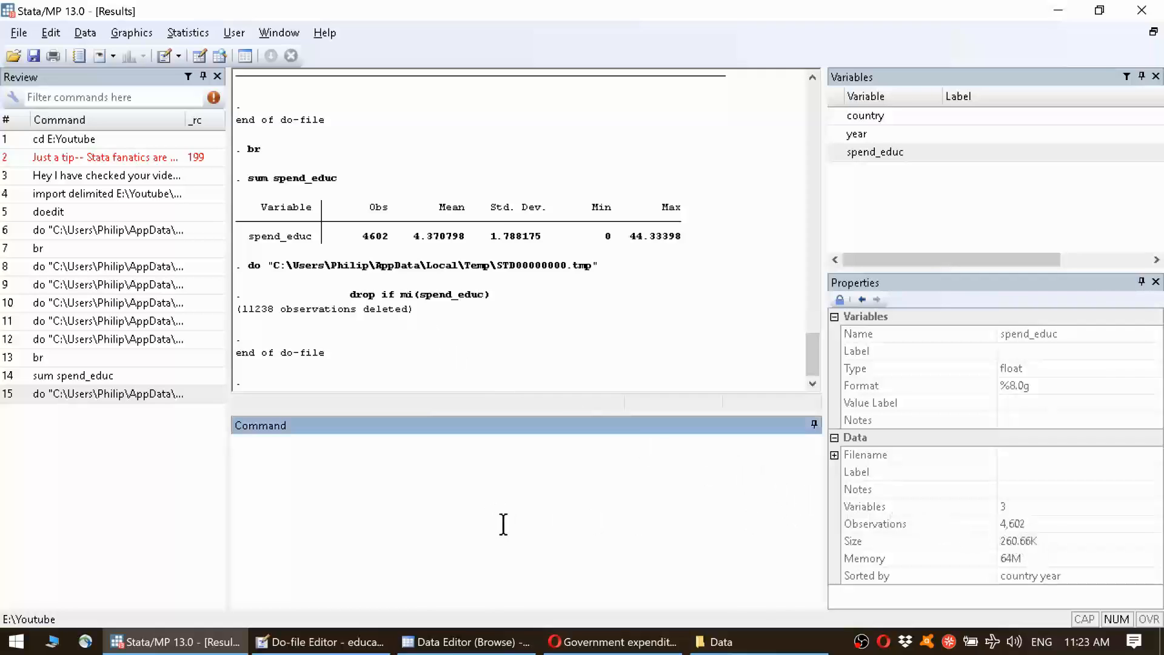
left_click(467, 642)
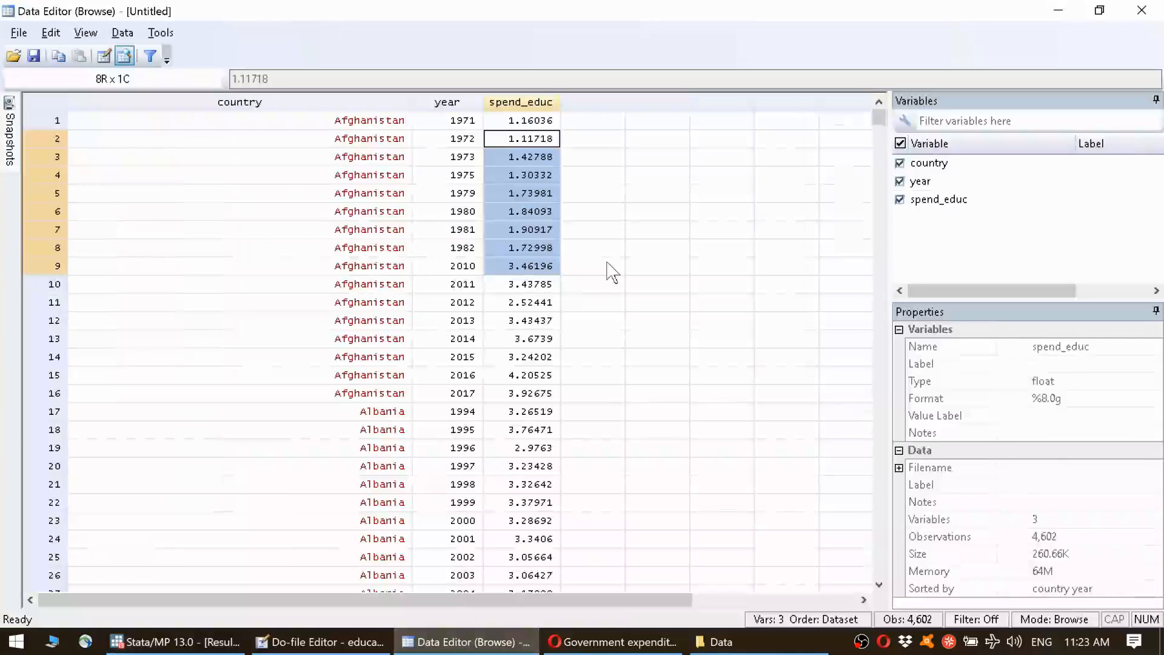
left_click(608, 281)
mouse_move(878, 116)
left_mouse_down()
mouse_move(899, 161)
mouse_move(907, 461)
mouse_move(883, 584)
mouse_move(873, 109)
left_mouse_up()
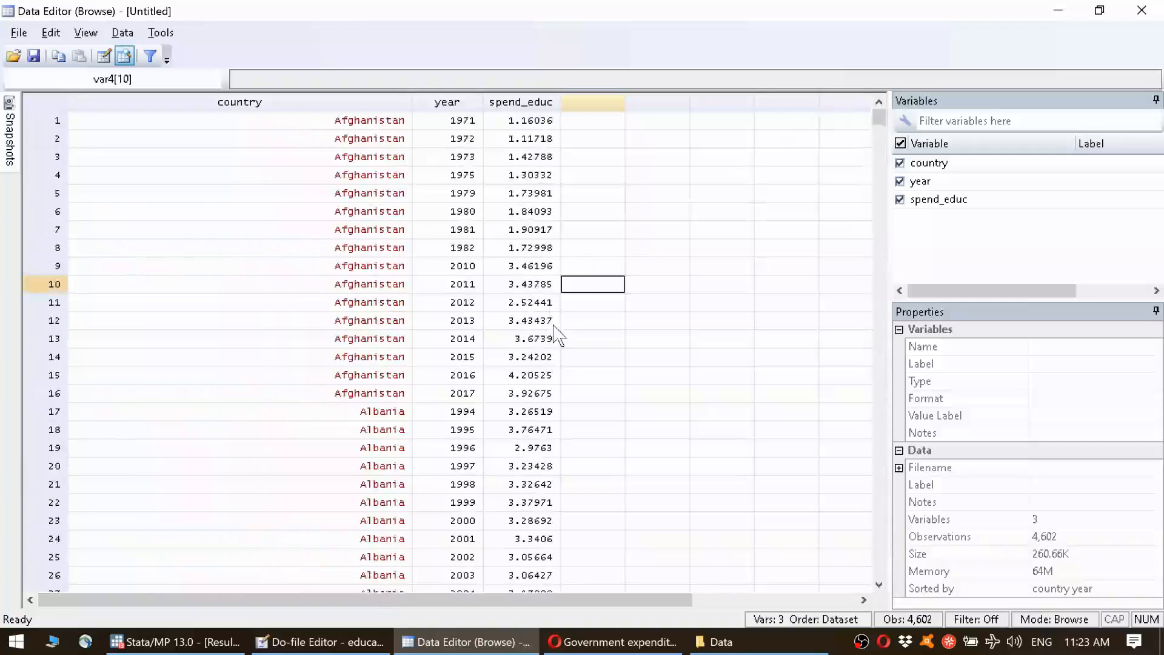
Add the section heading "*F) clean up" to the do-file after the drop command, followed by an indented blank line
left_click(358, 641)
left_click(362, 471)
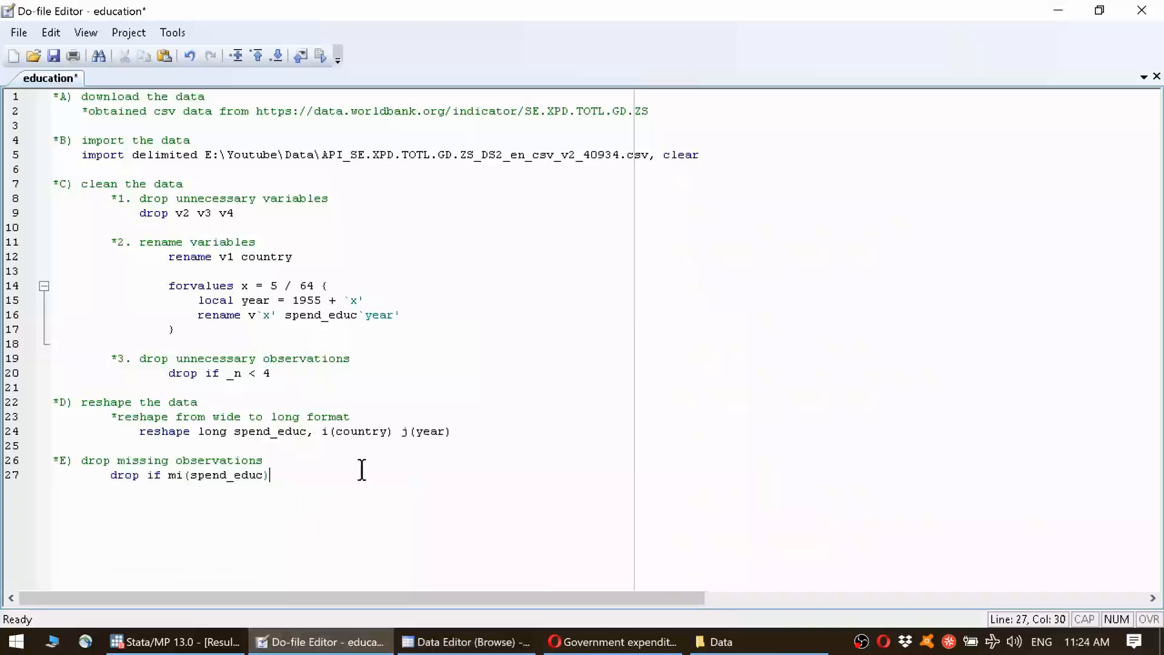
key("Return")
key("Return")
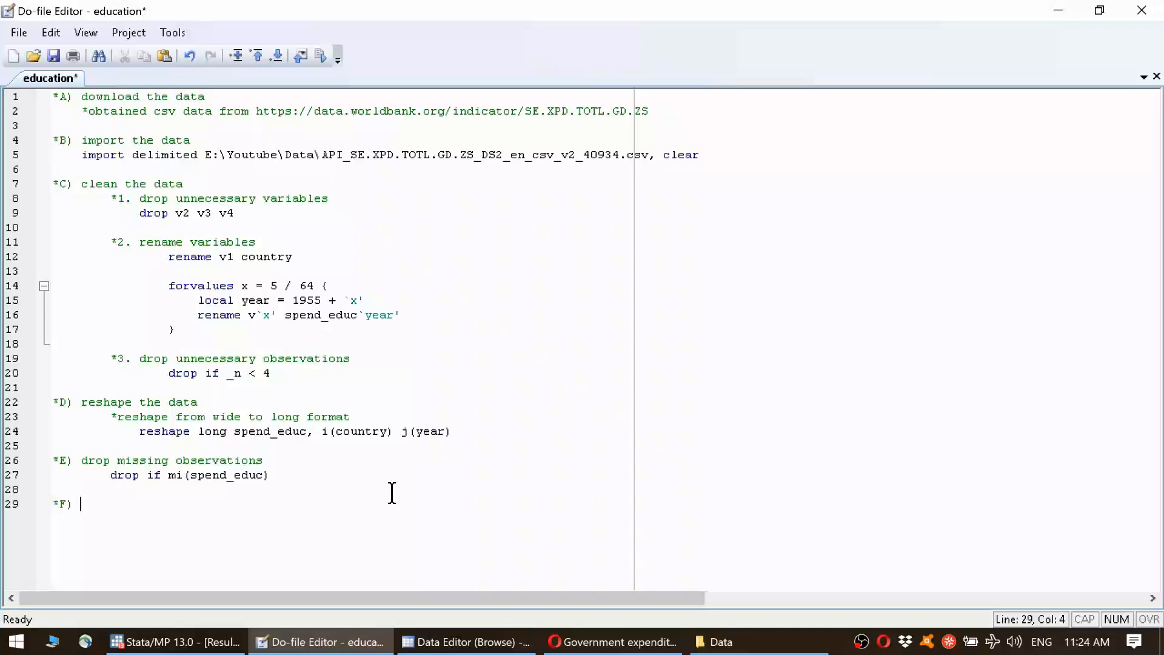
type("*F) clean")
key("Tab")
Look through the spend_educ values across countries and years in the data browser
left_click(466, 641)
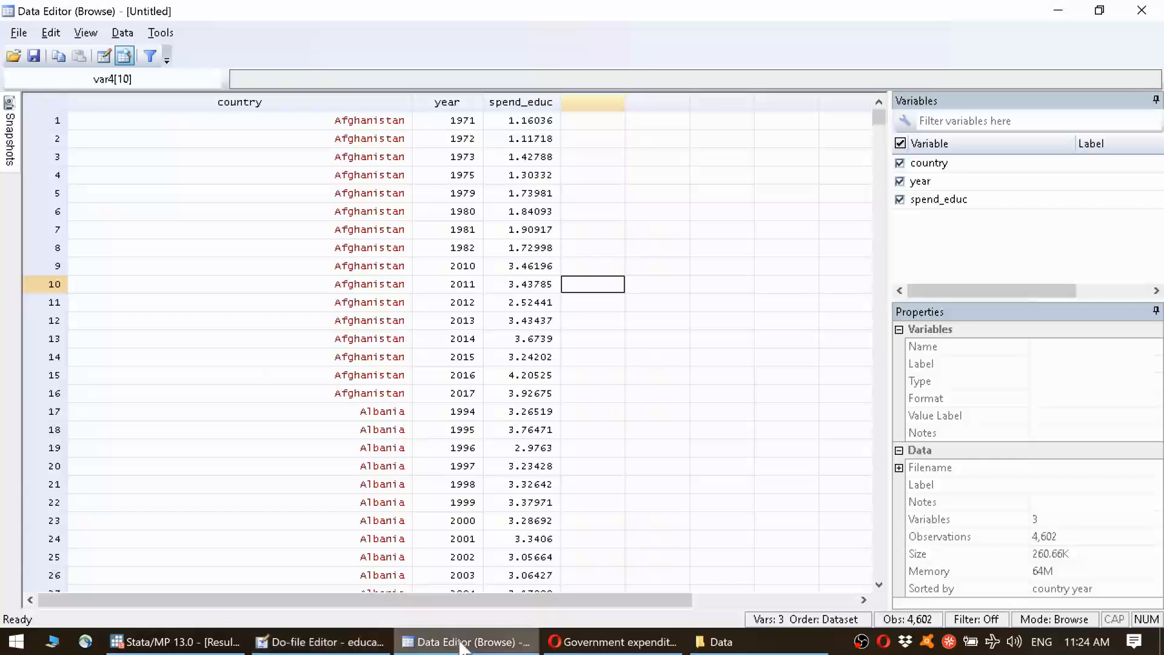
left_click(541, 158)
left_click_drag(878, 119, 884, 455)
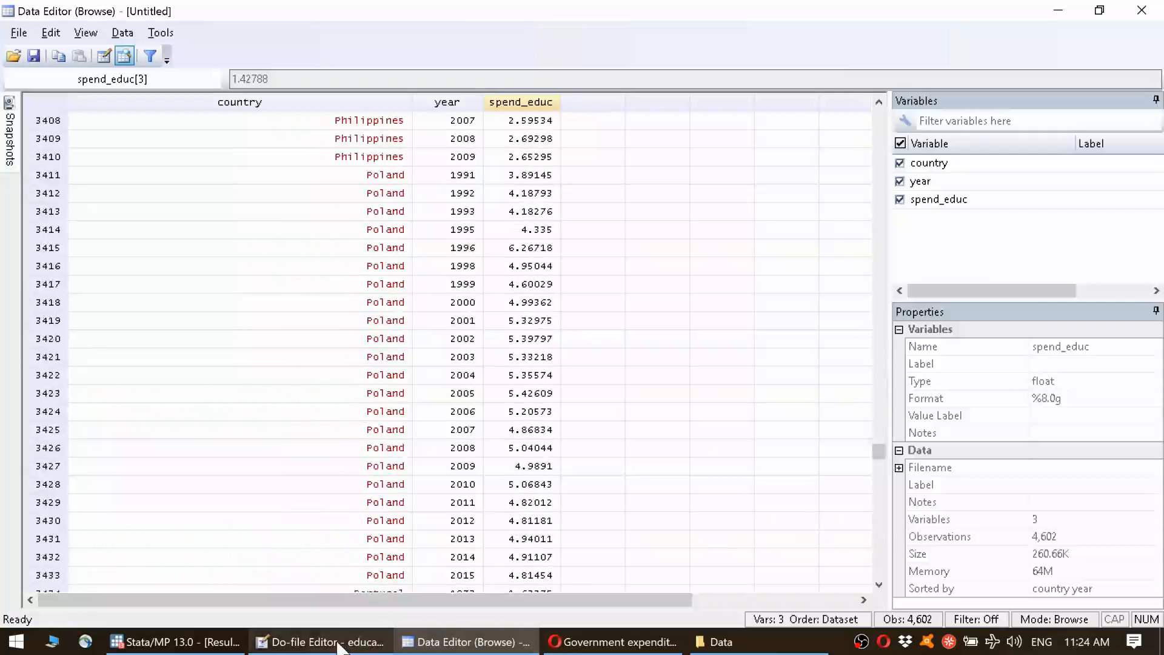
Switch to the World Bank page in the browser and copy the indicator title "Government expenditure on education, total (% of GDP)"
left_click(594, 641)
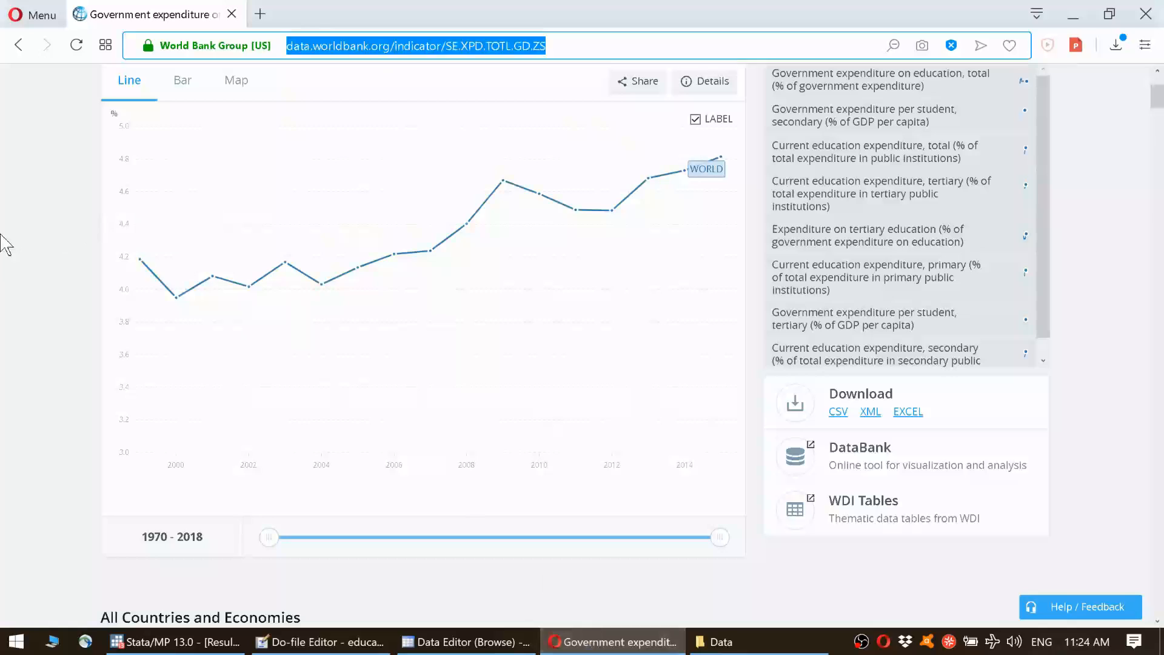
left_click(53, 252)
scroll(39, 316, "up", 3)
left_click_drag(100, 174, 624, 182)
key("ctrl+c")
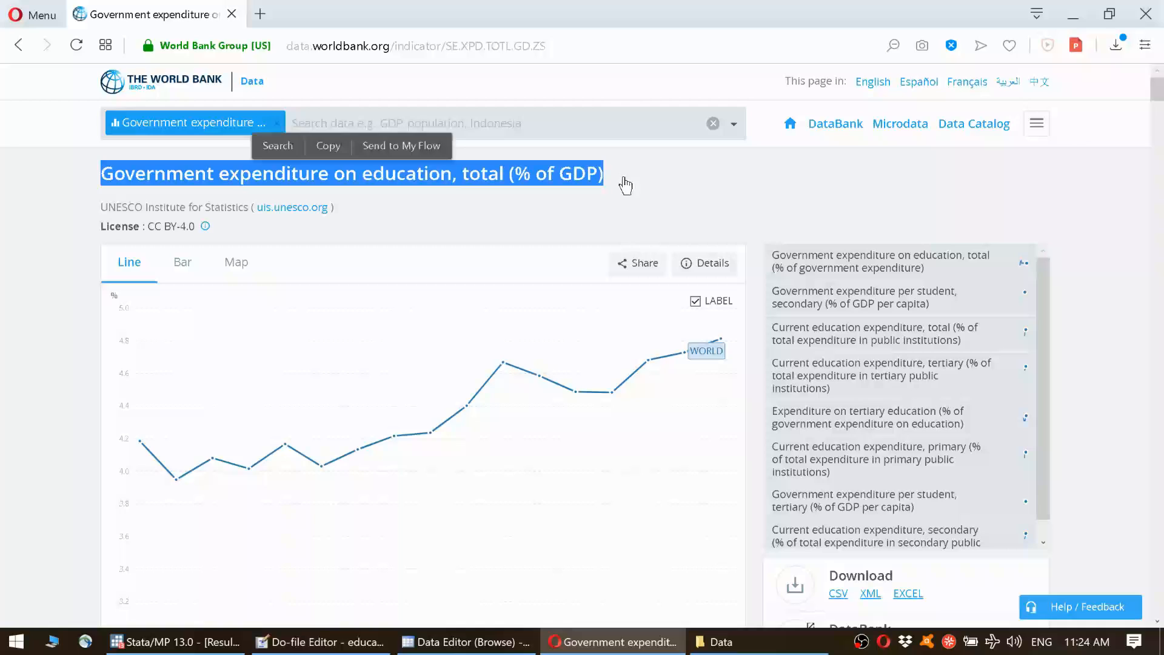
In the do-file, add la var spend_educ "Government expenditure on education, total (% of GDP) [source: Worldbank]" under the clean up heading
left_click(320, 645)
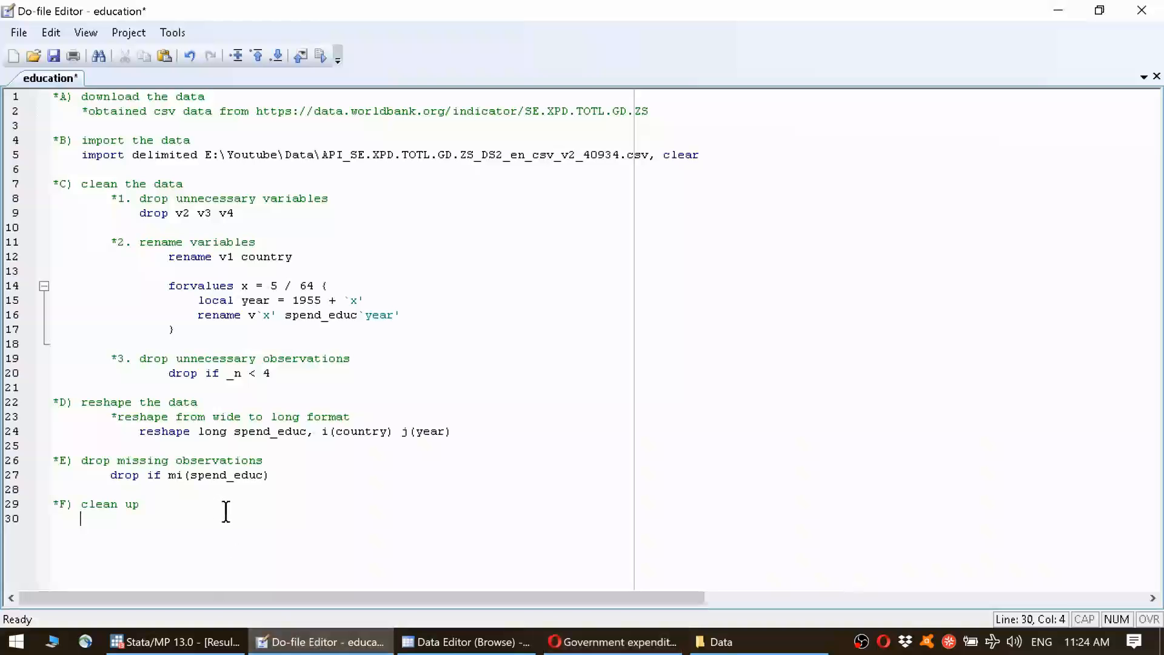
type("la var spend_educ \"")
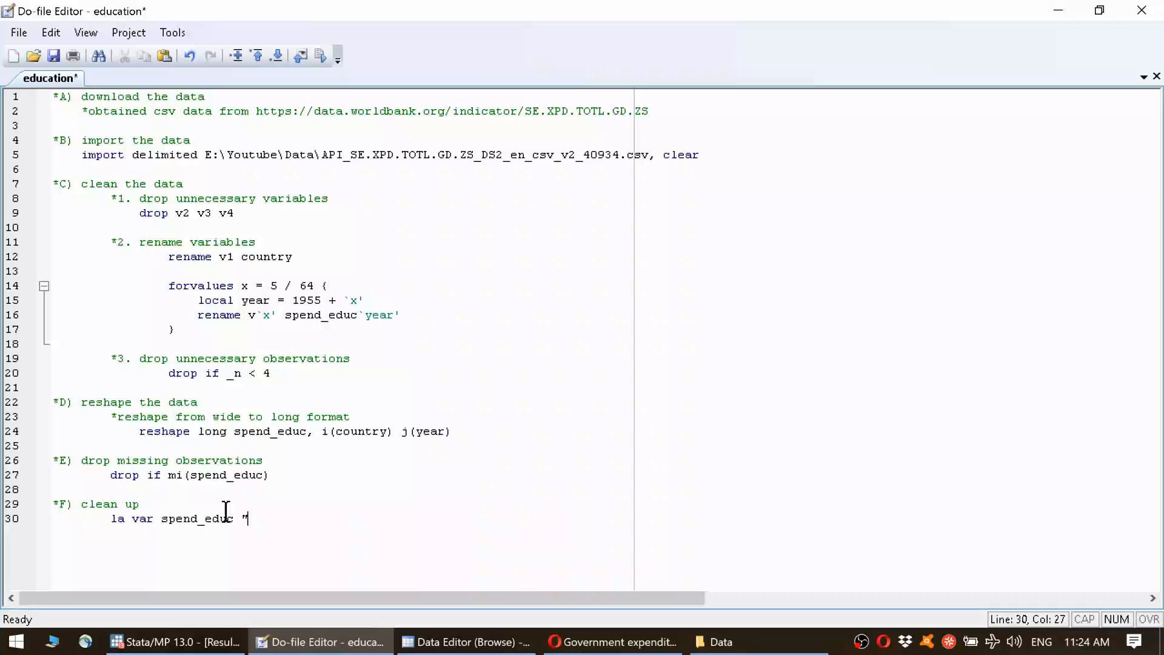
key("ctrl+v")
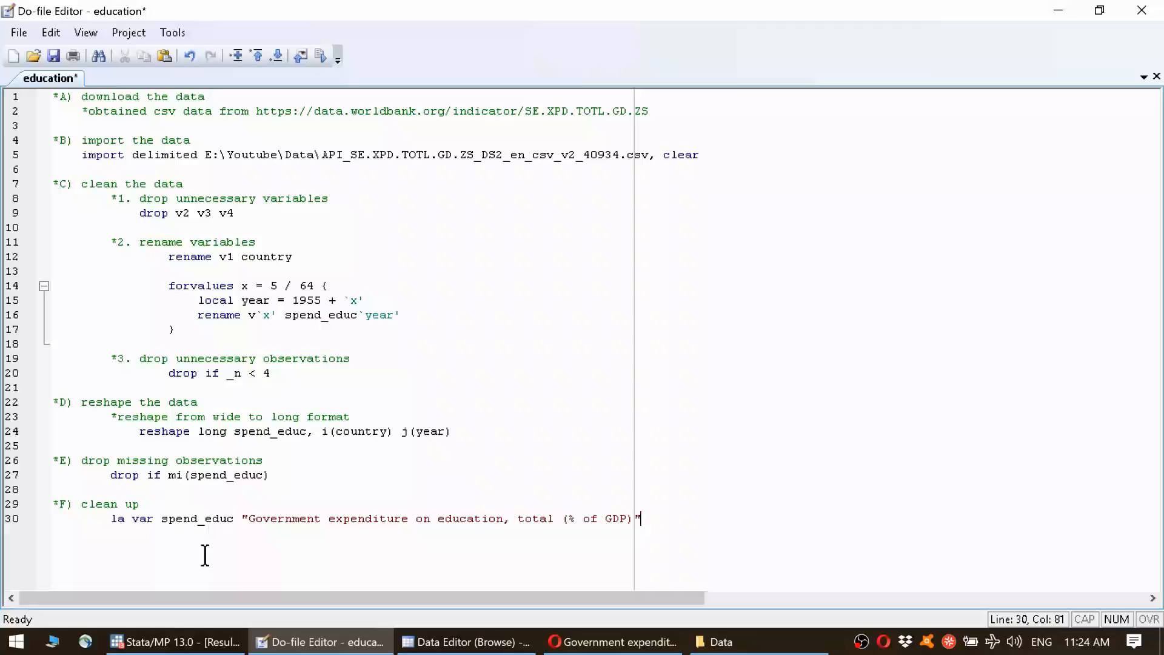
left_click(631, 519)
type("[source: Worldbank]")
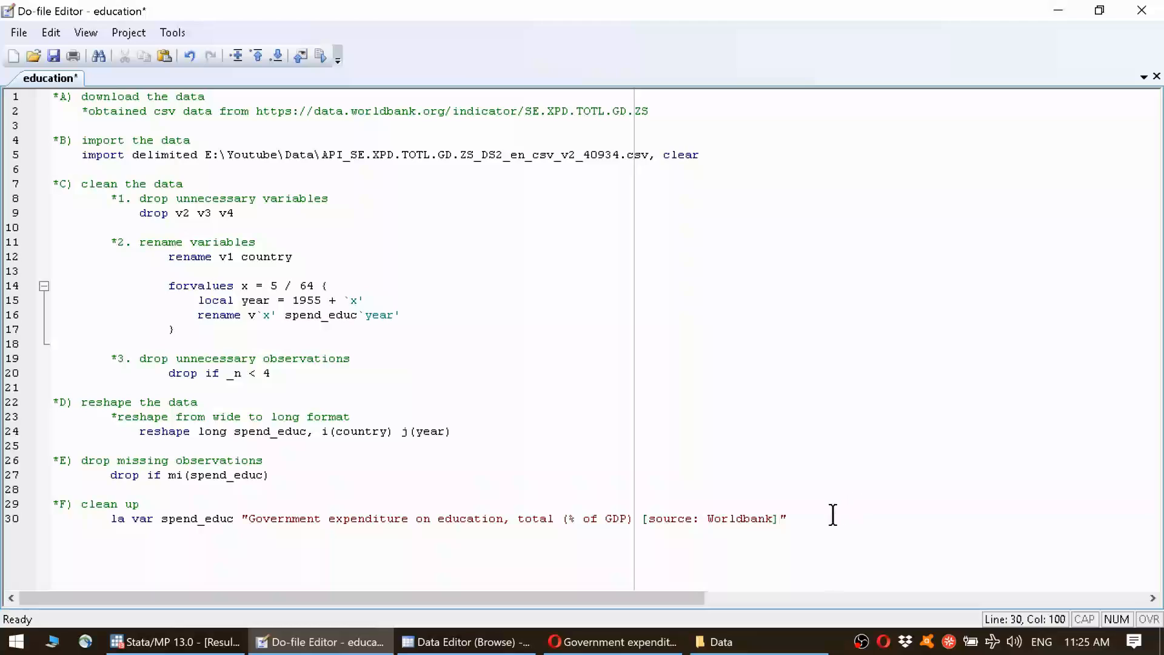
Run the spend_educ label line, and describe the dataset with the command "d"
left_click(634, 520)
triple_click(634, 519)
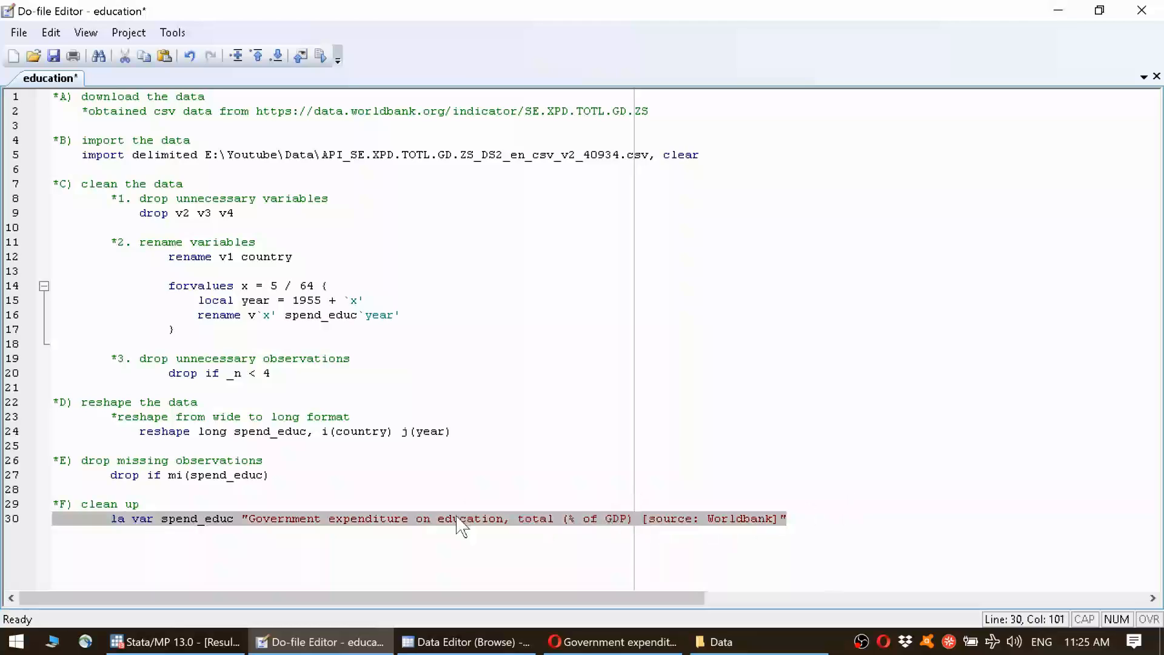
left_click(228, 641)
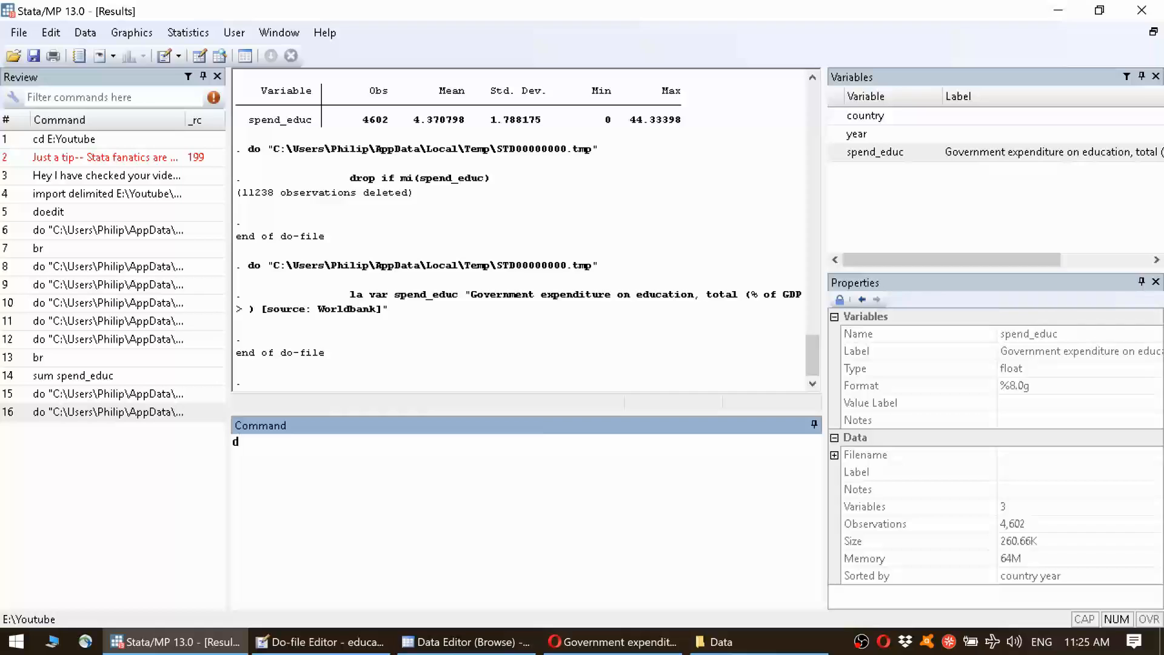
key("Return")
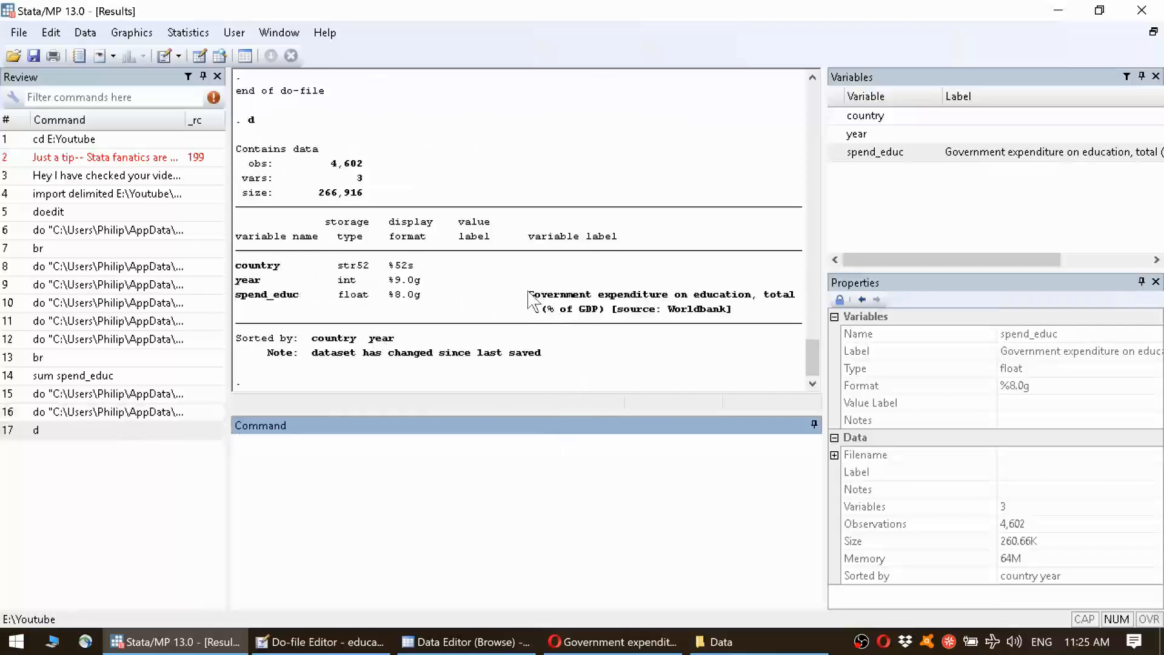
Examine the variable label listed for spend_educ in the describe output
left_click_drag(527, 294, 738, 320)
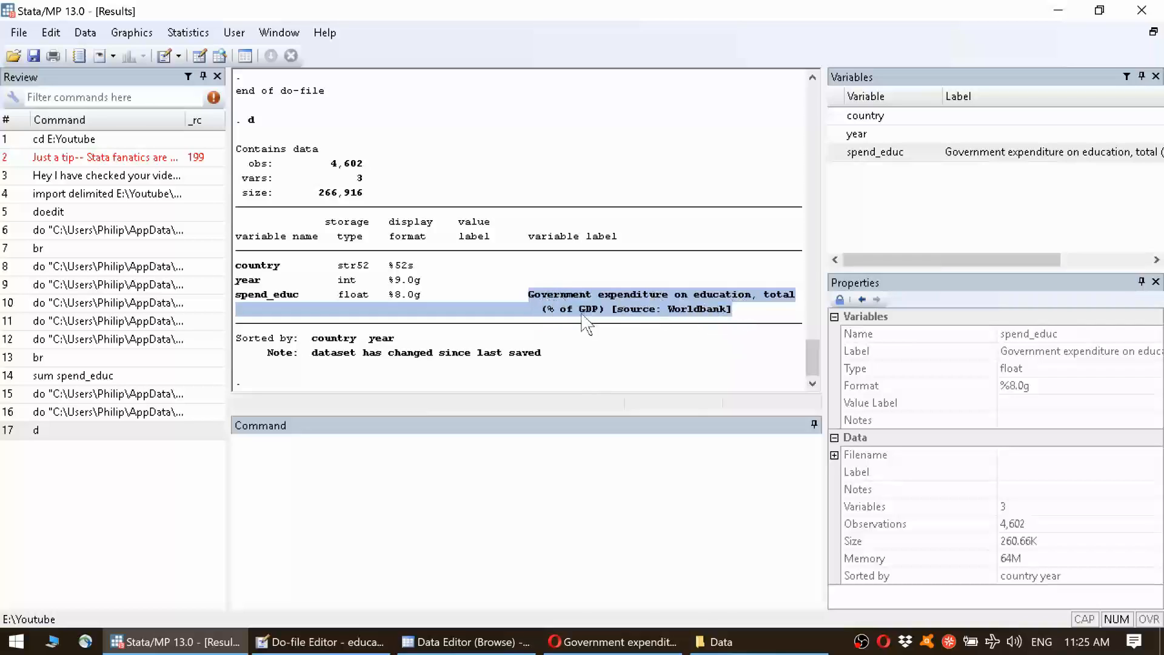
left_click(550, 307)
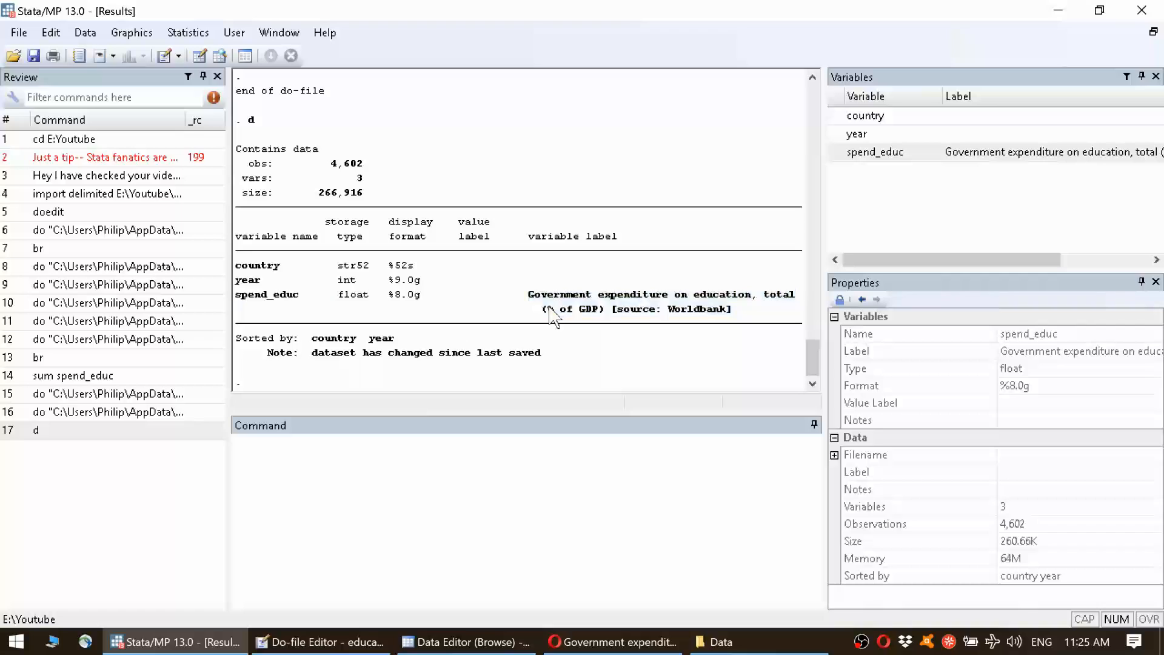
left_click_drag(530, 294, 692, 345)
left_click(570, 330)
left_click(670, 343)
Add the section heading "*G) save" at the end of the do-file with an indented "compress" command below it
left_click(327, 642)
left_click(162, 549)
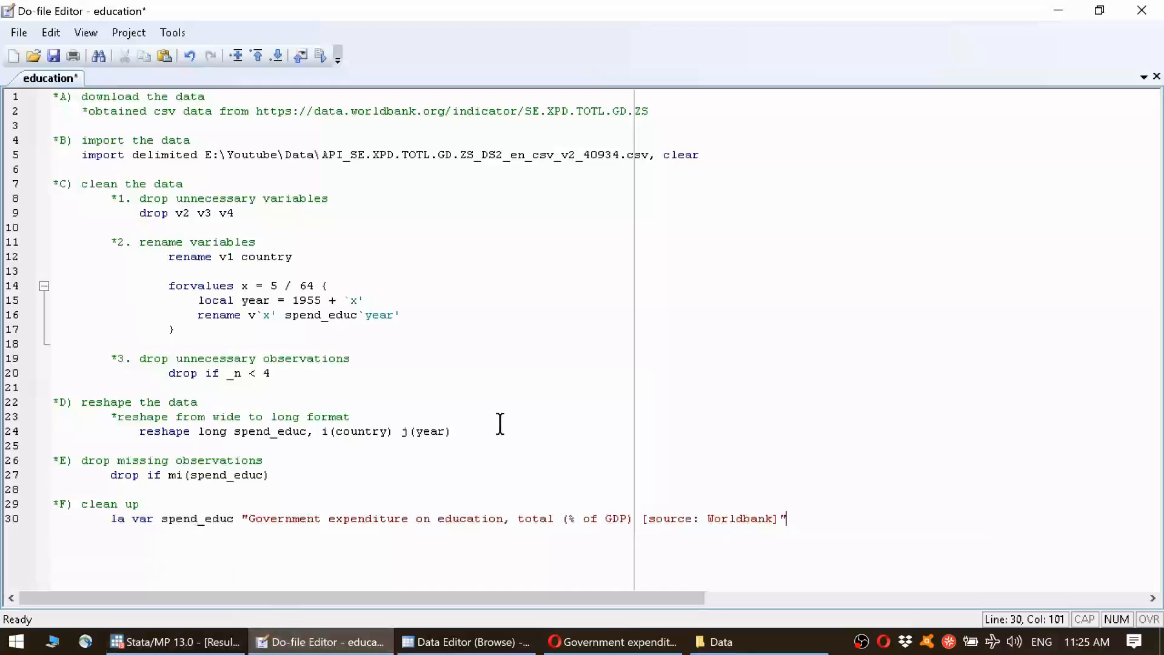
key("Return")
key("Return")
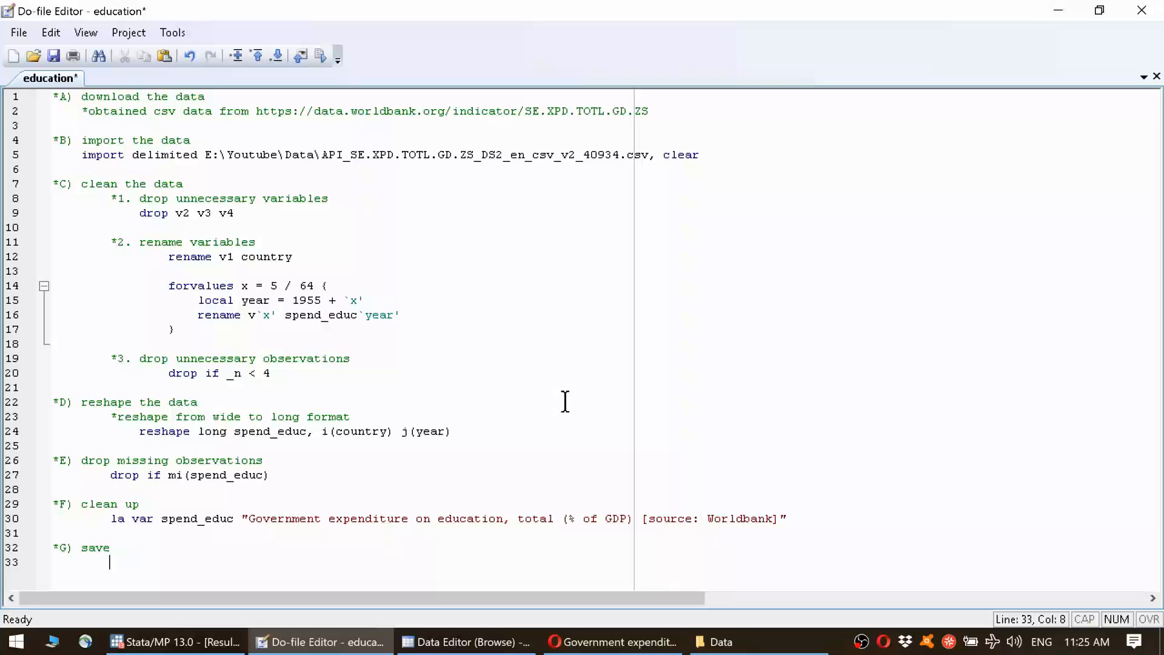
type("compress")
key("Return")
Copy the compress line from the do-file and run it in Stata's main window
triple_click(159, 568)
key("ctrl+c")
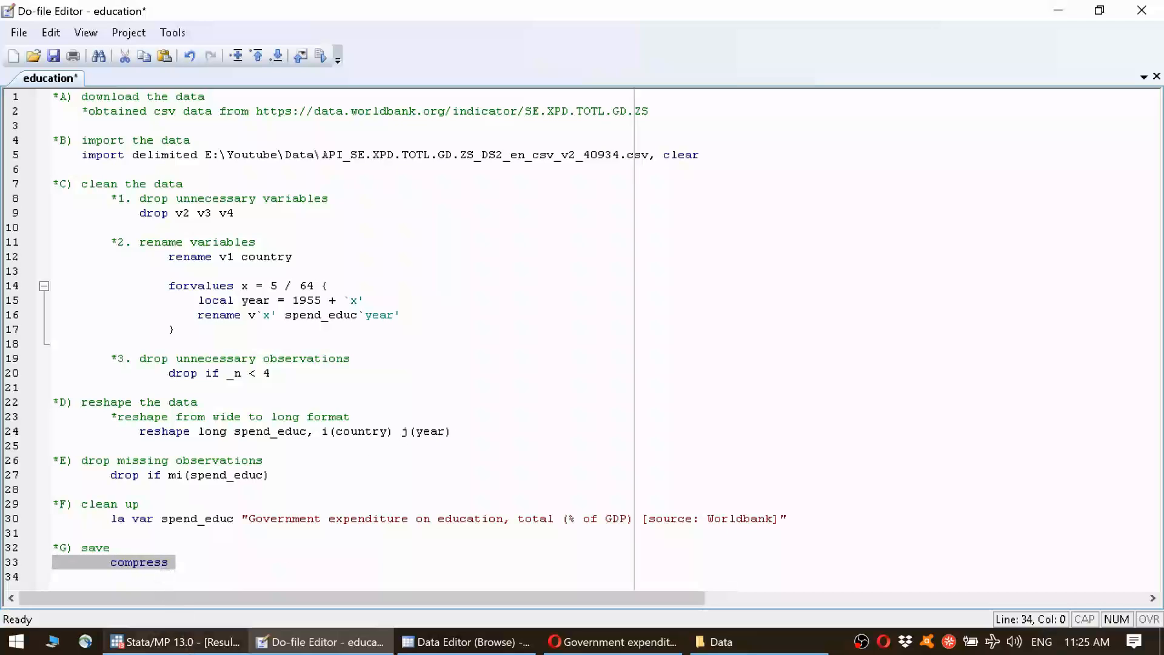
left_click(176, 641)
key("ctrl+v")
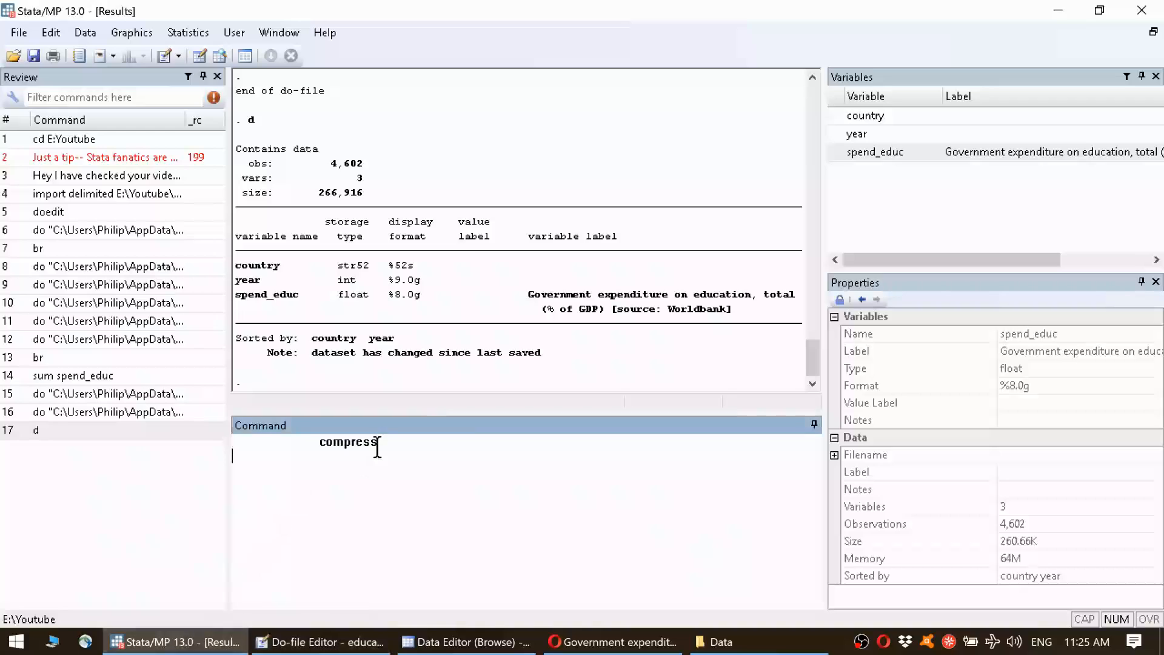
key("Return")
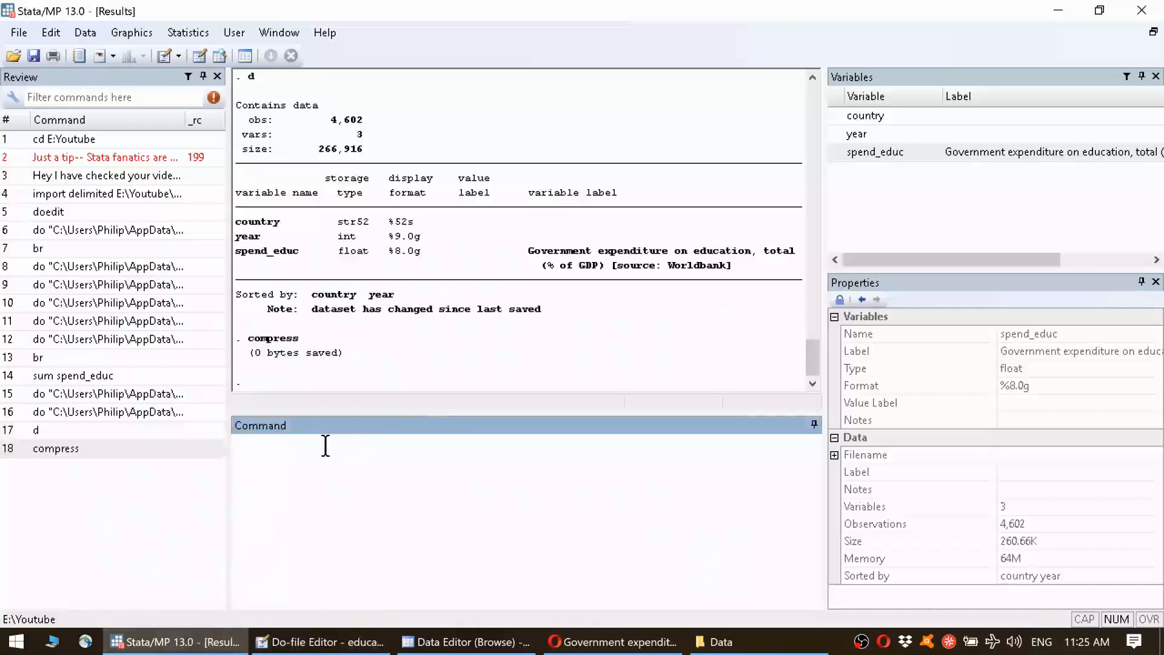
Examine the output of the compress command in the results
mouse_move(245, 353)
left_mouse_down()
mouse_move(355, 360)
mouse_move(246, 354)
left_mouse_up()
left_click(375, 358)
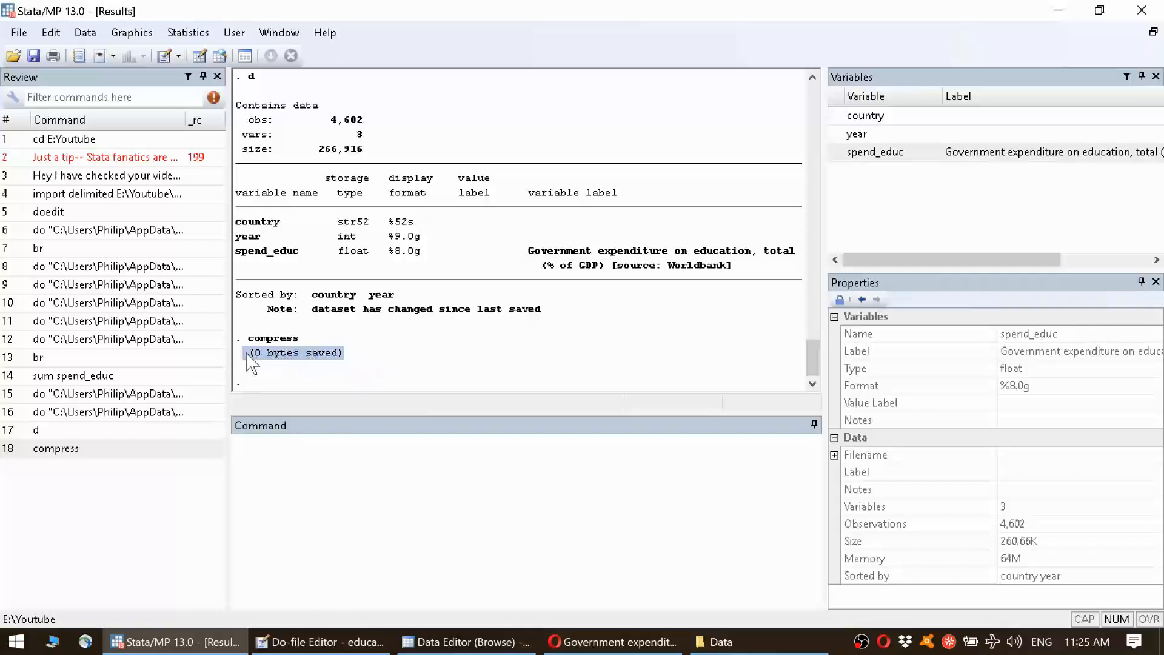
left_click(419, 371)
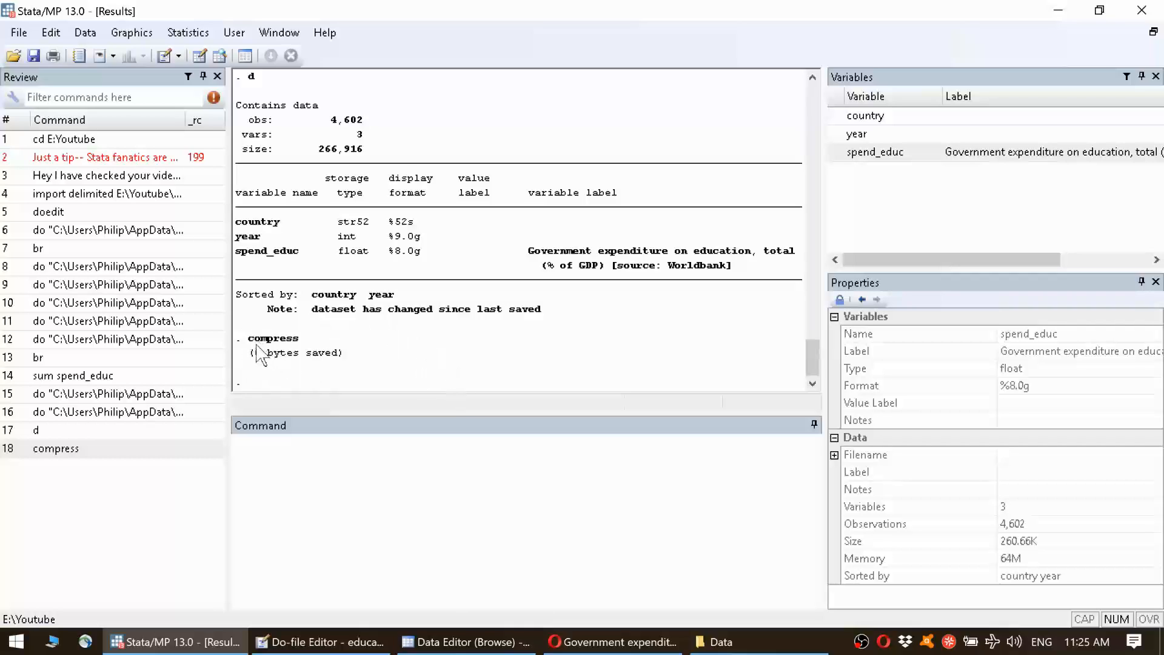
left_click_drag(252, 340, 300, 344)
left_click(403, 370)
Add the line "save education_spending, replace" below the compress command in the do-file
left_click(352, 648)
left_click(224, 553)
left_click(233, 567)
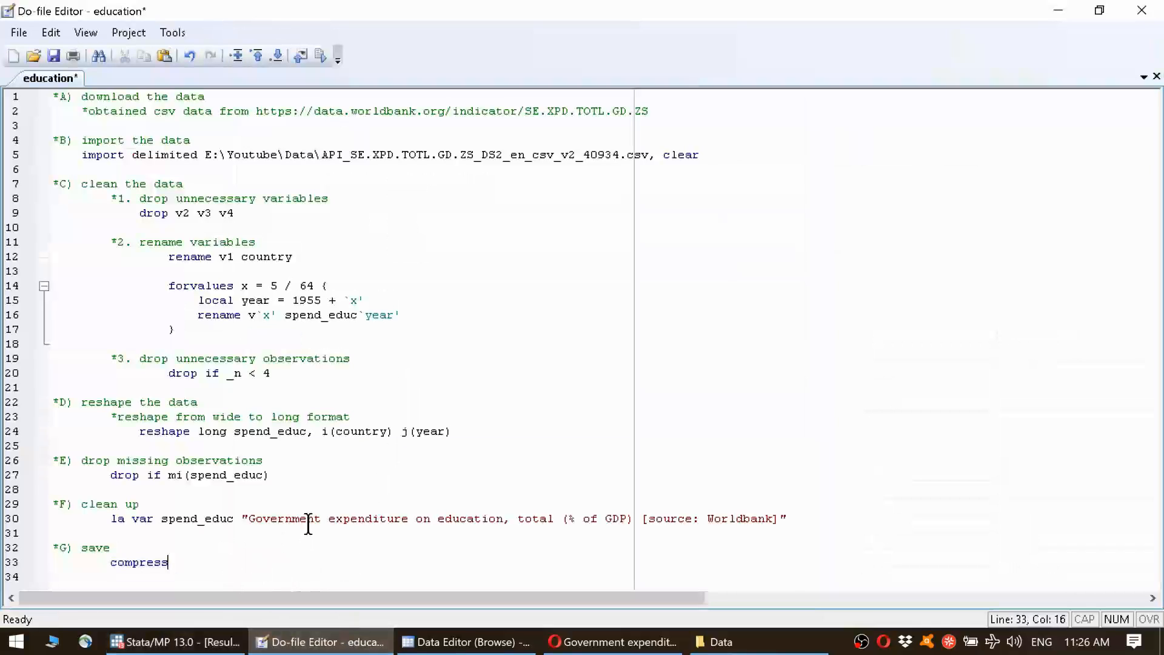
key("Return")
type("save education_spendi")
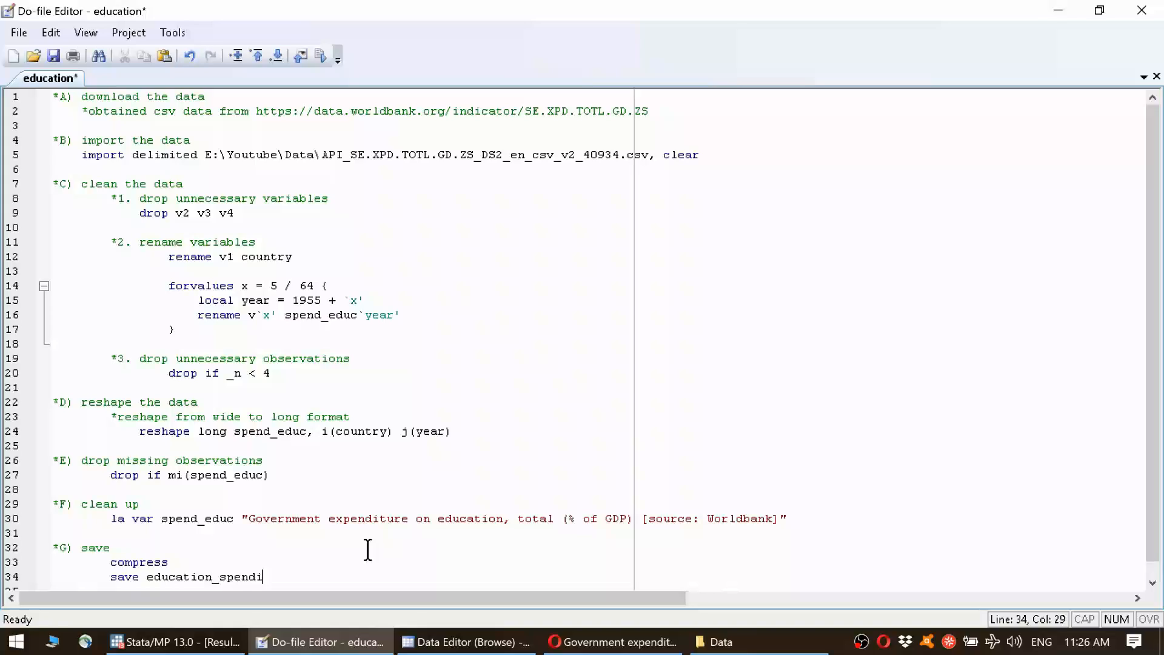
type("place")
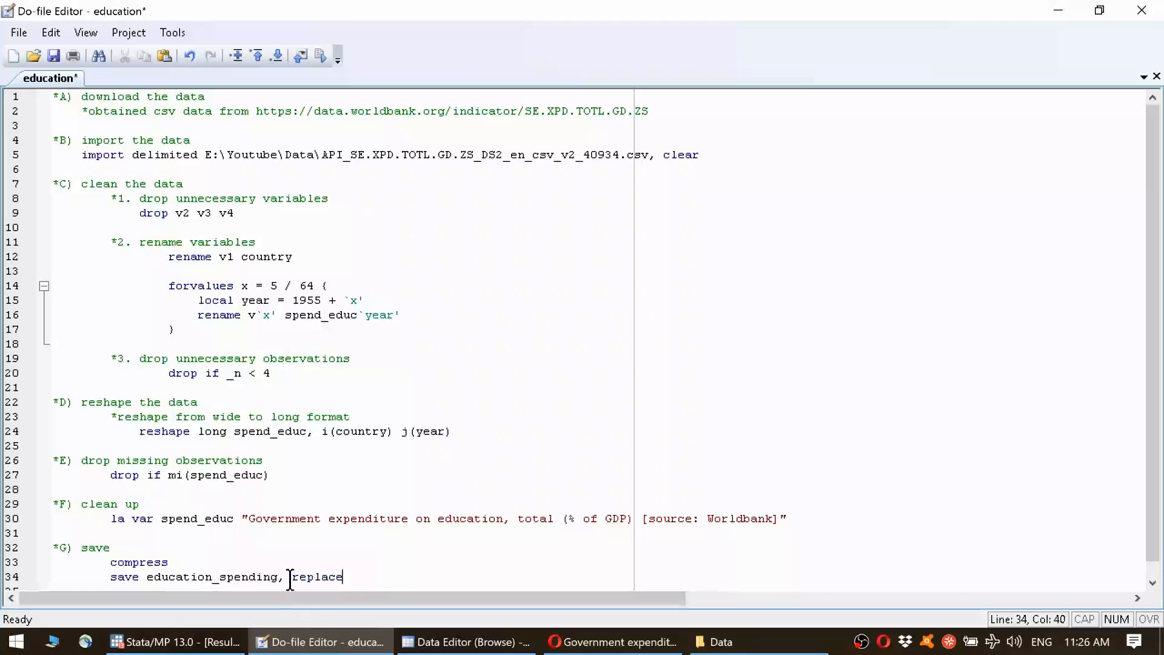
Run the save line to store the dataset as education_spending with the replace option
scroll(331, 565, "down", 1)
left_click_drag(343, 564, 289, 562)
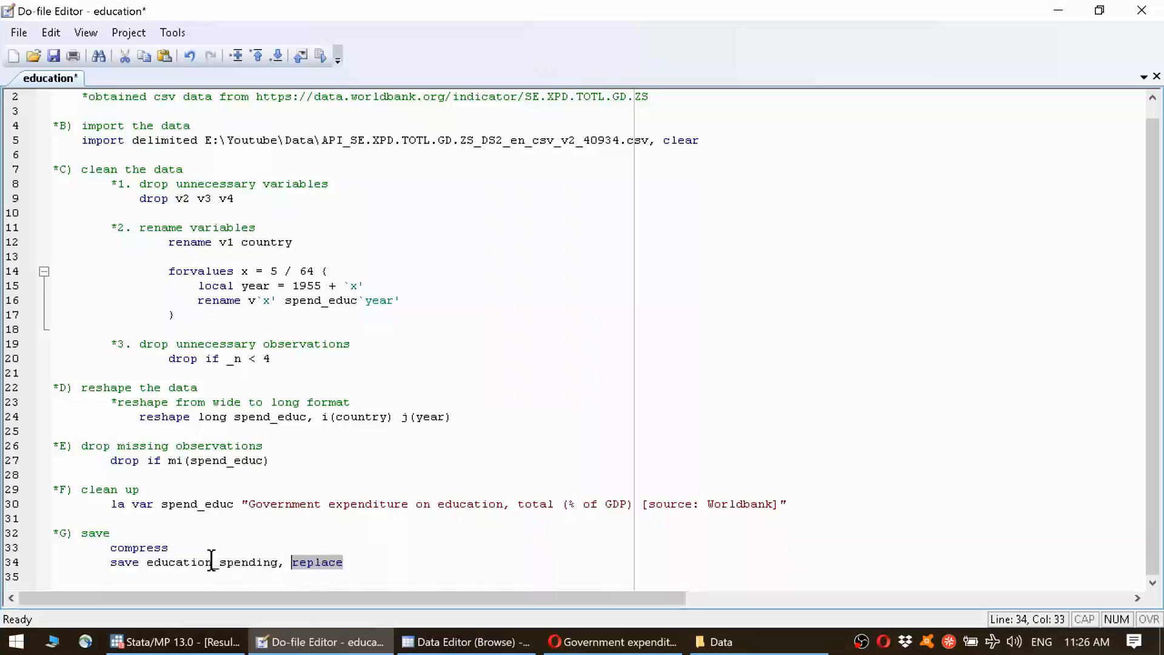
double_click(211, 561)
left_click(264, 561)
triple_click(264, 561)
key("ctrl+d")
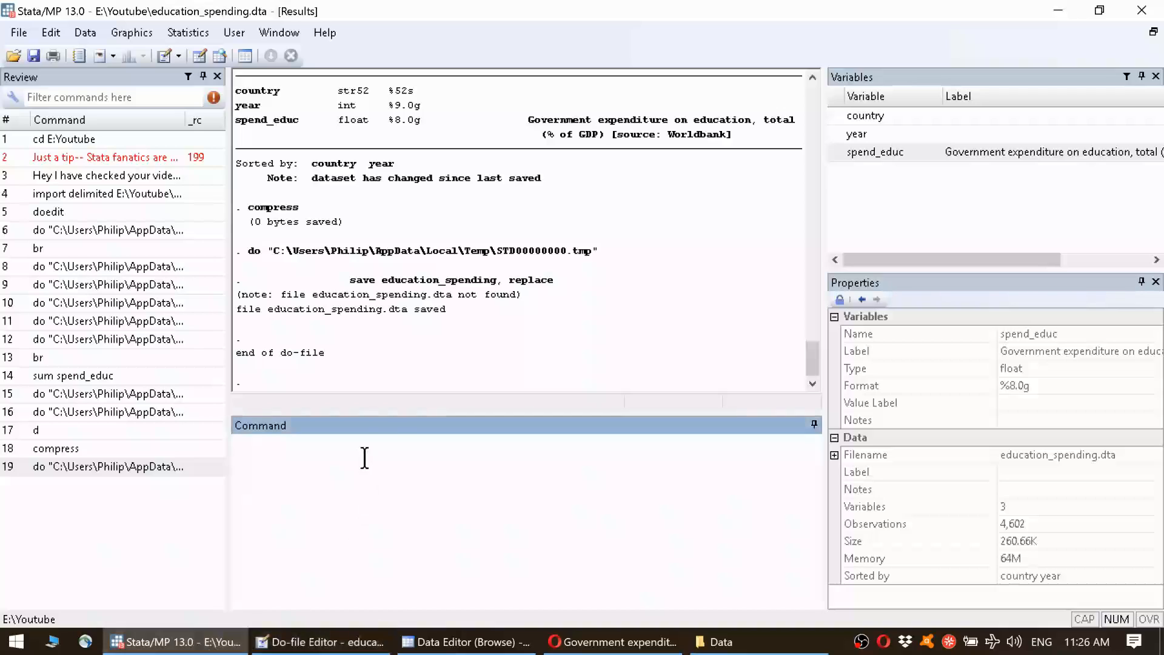
Read the messages about the education_spending.dta file in the save command's output
left_click_drag(242, 295, 526, 302)
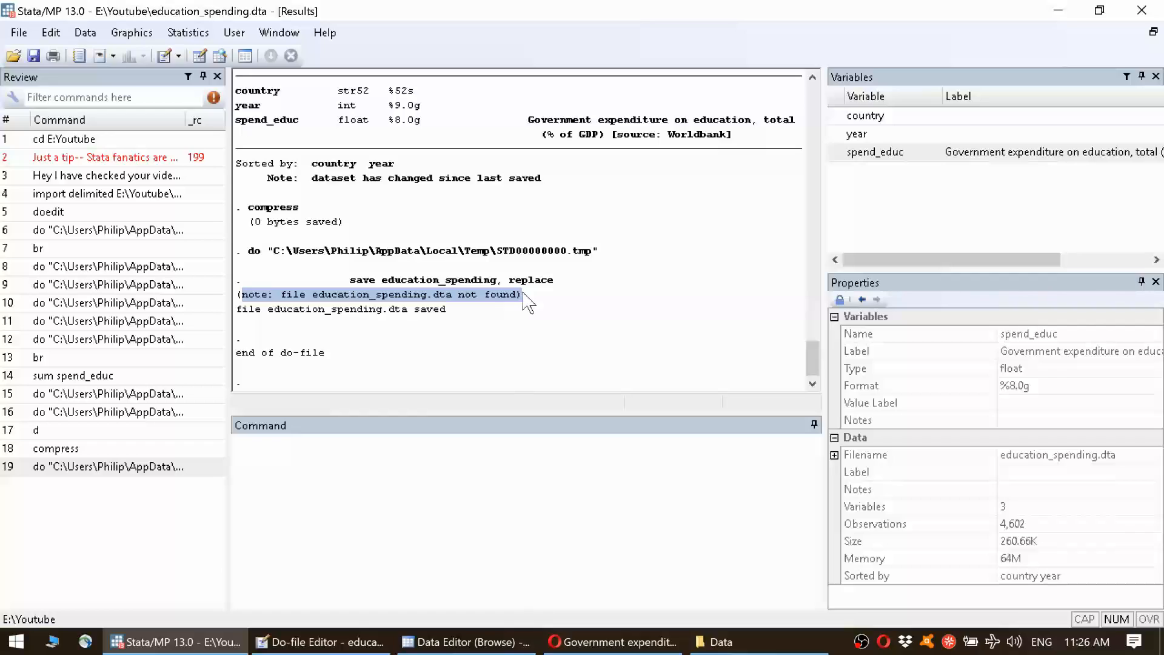
left_click(445, 278)
left_click_drag(237, 310, 462, 323)
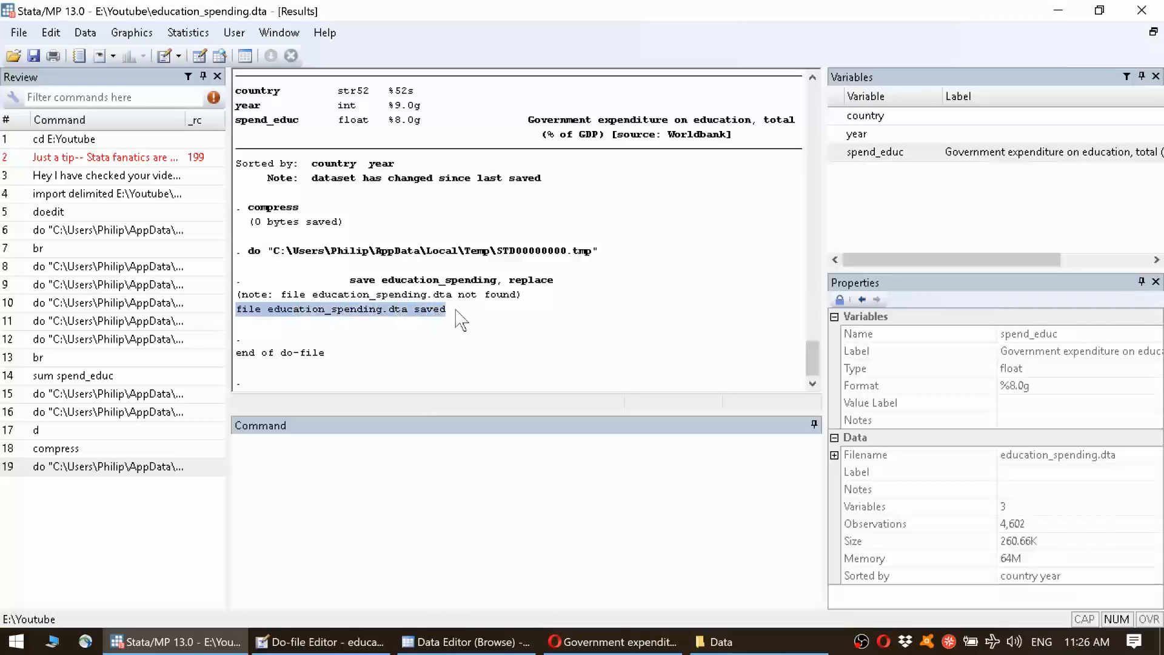
Switch to File Explorer and check the Youtube folder for the education do-file and the education_spending dataset
left_click(455, 311)
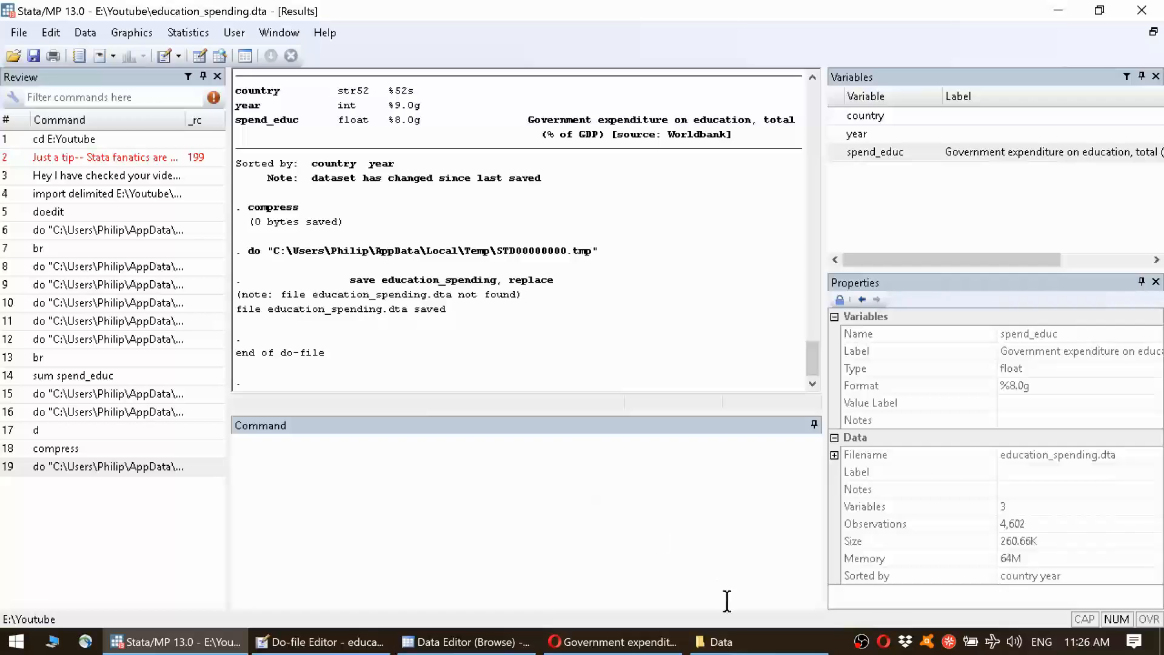
left_click(727, 644)
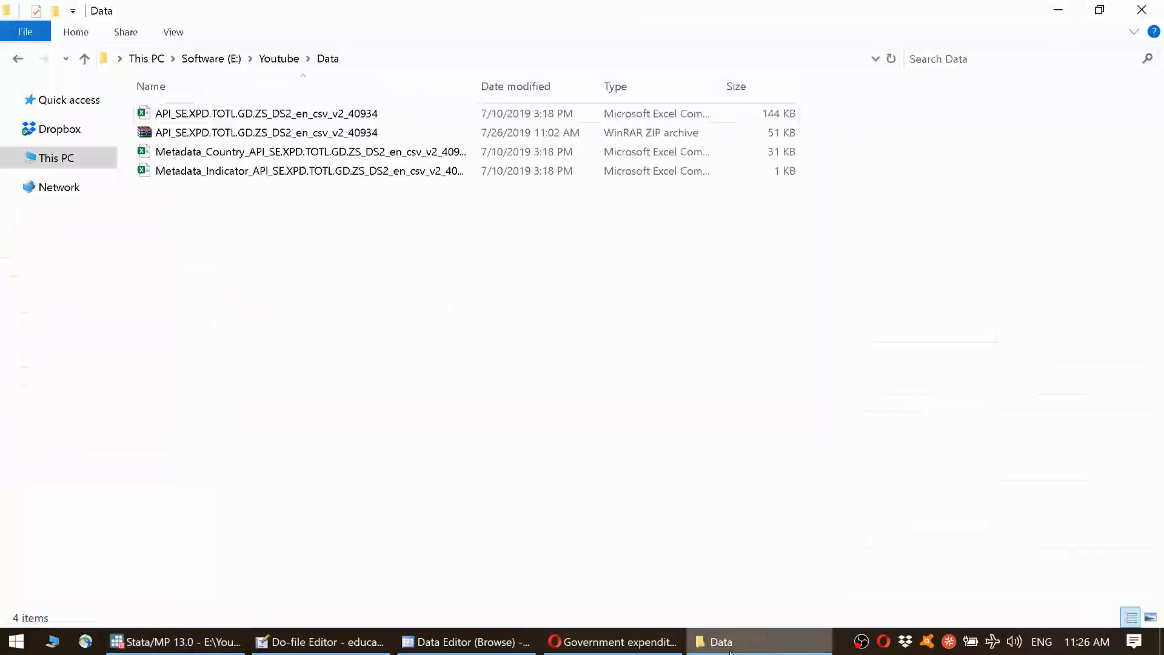
left_click(279, 60)
left_click(247, 288)
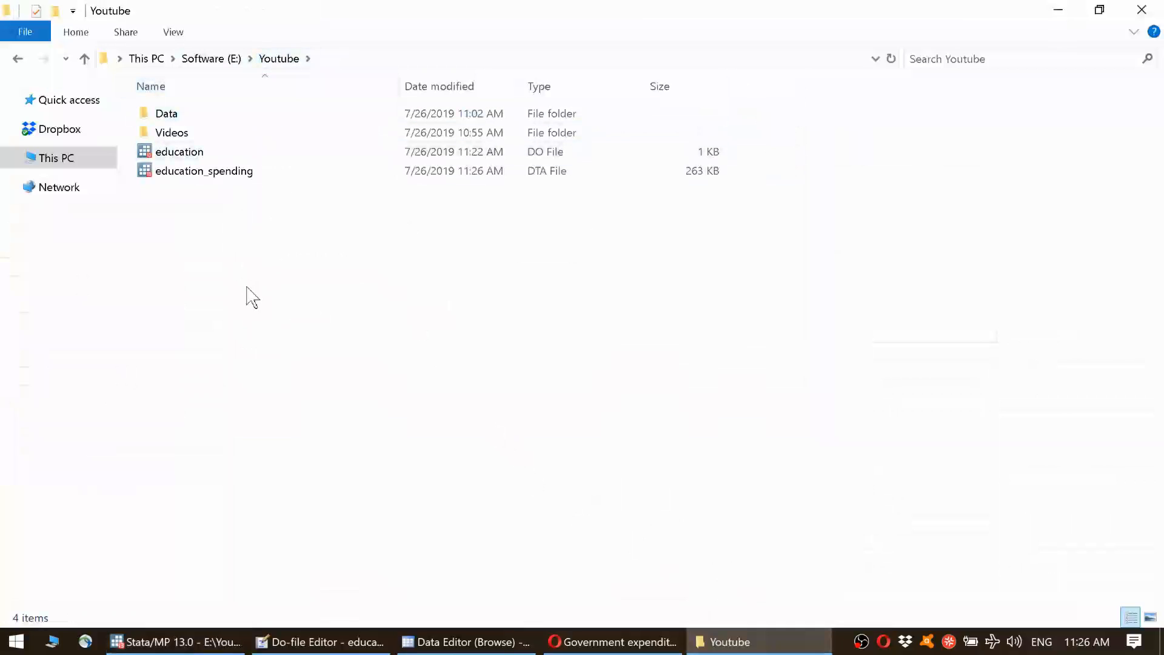
left_click(229, 173)
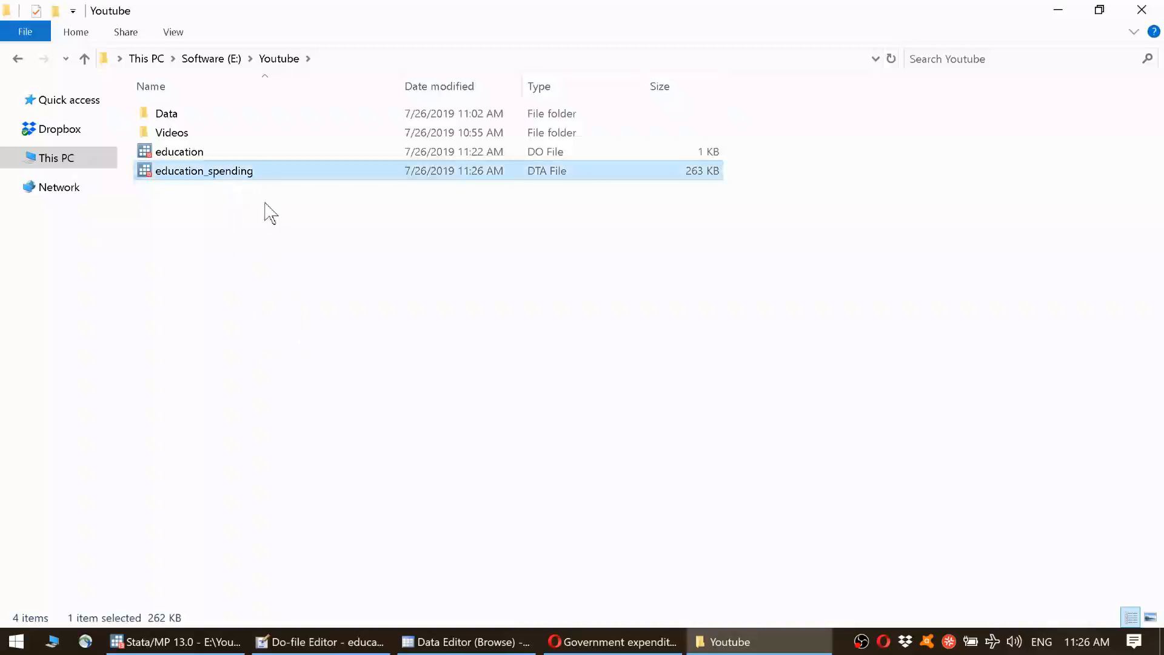
left_click(200, 155)
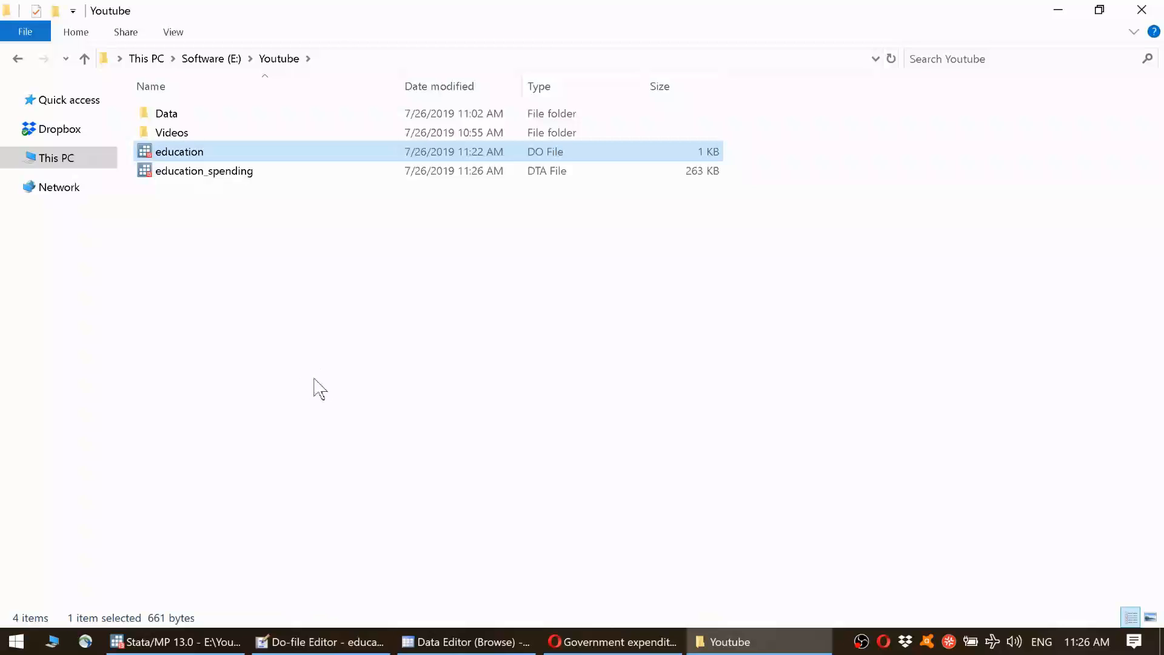
Switch to the Do-file Editor and save the education do-file
left_click(354, 643)
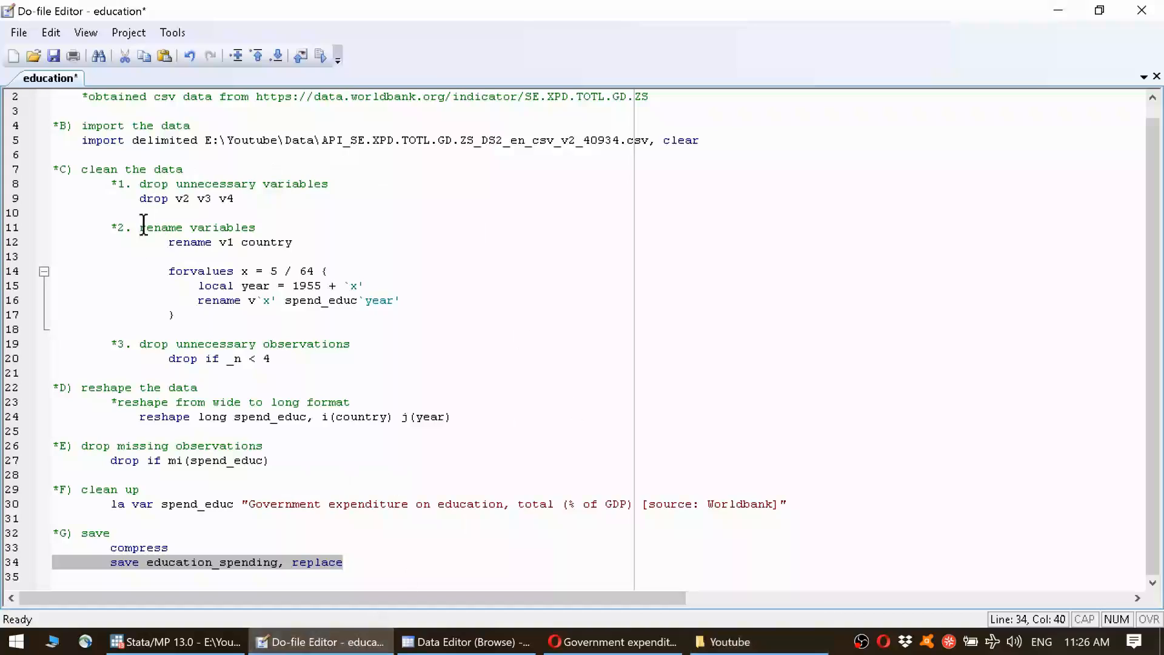
left_click(410, 370)
key("ctrl+s")
scroll(424, 358, "up", 1)
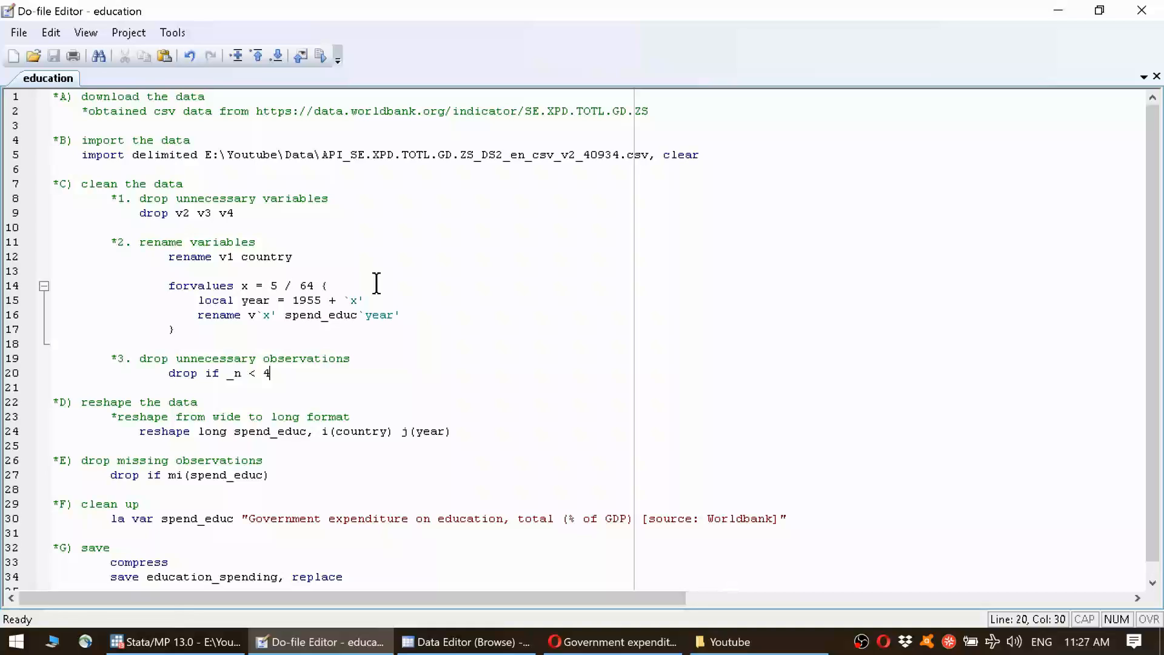
Review the whole do-file, including the import command and the section that renames the variables
scroll(376, 283, "down", 1)
scroll(376, 283, "up", 1)
left_click(176, 166)
left_click_drag(55, 97, 456, 631)
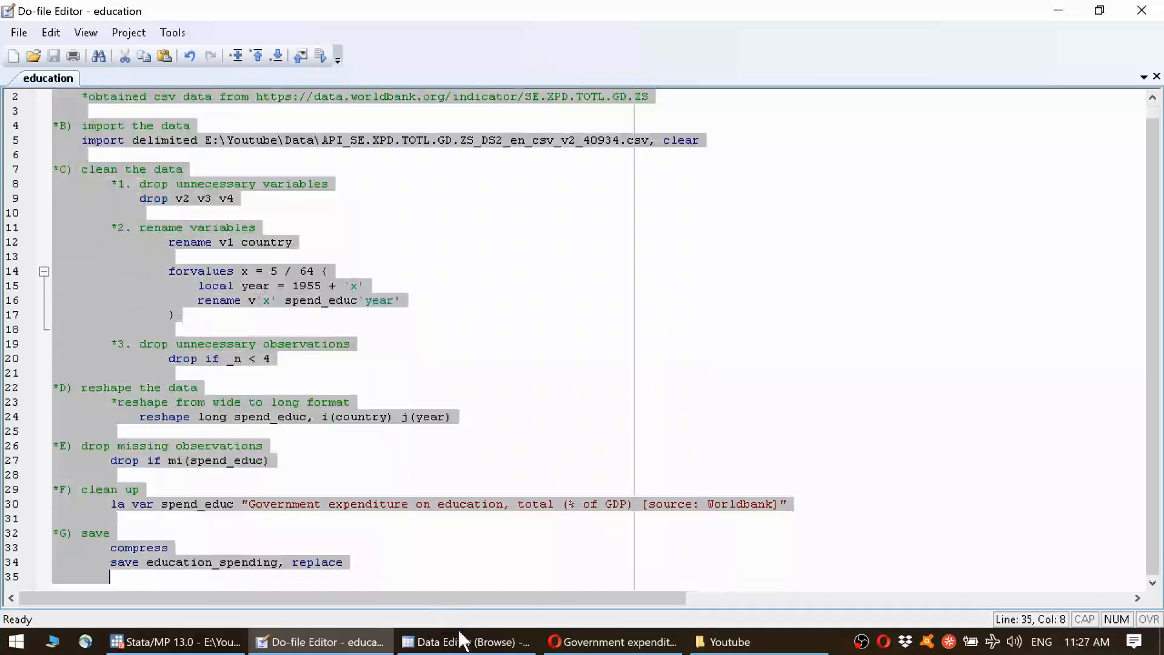
left_click(446, 575)
left_click_drag(81, 144, 722, 143)
left_click_drag(121, 243, 377, 301)
left_click(398, 260)
scroll(255, 246, "up", 1)
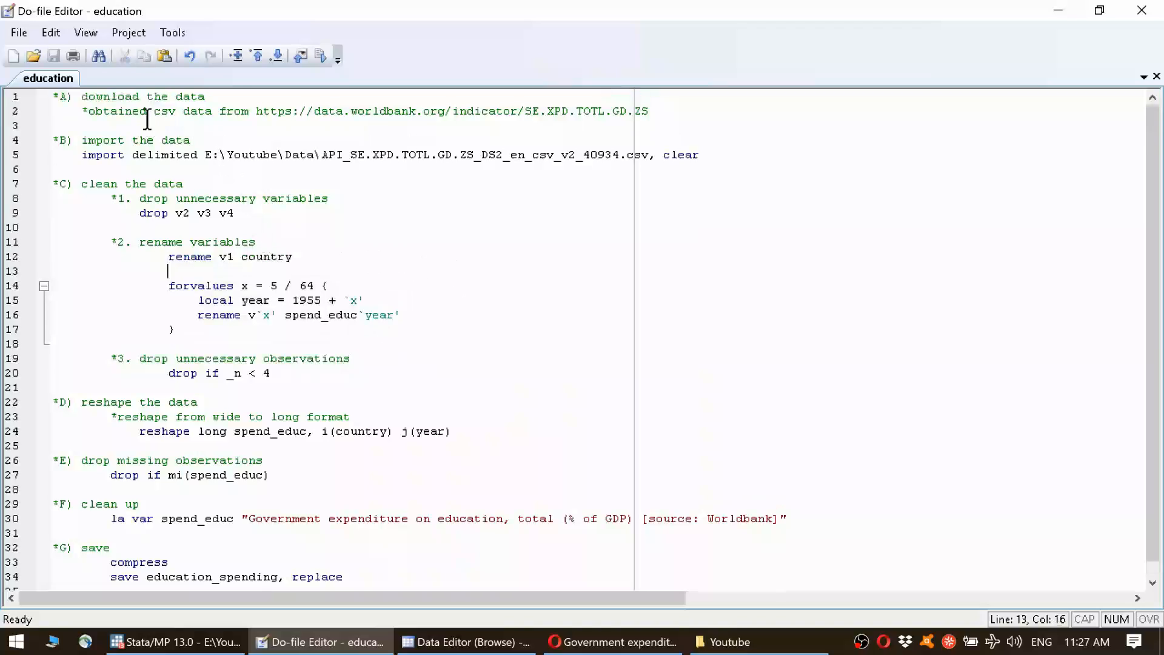
Examine the download and import sections and the "drop if mi(spend_educ)" line in the do-file
left_click_drag(53, 101, 778, 117)
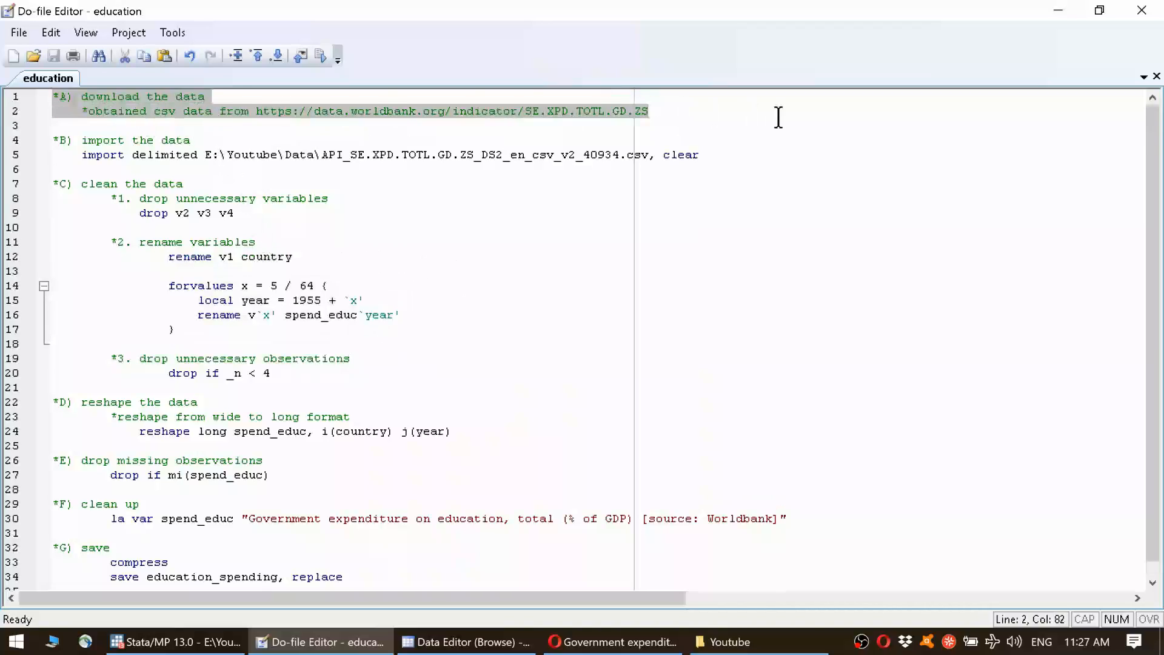
left_click(212, 136)
triple_click(175, 143)
left_click(249, 146)
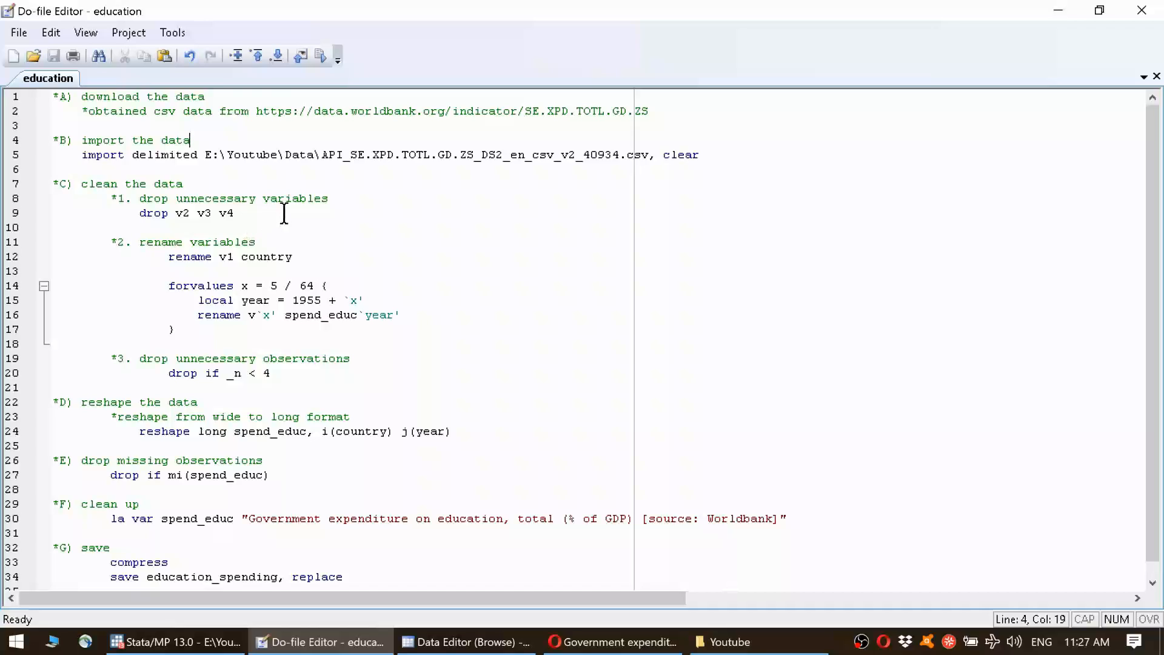
scroll(284, 213, "down", 1)
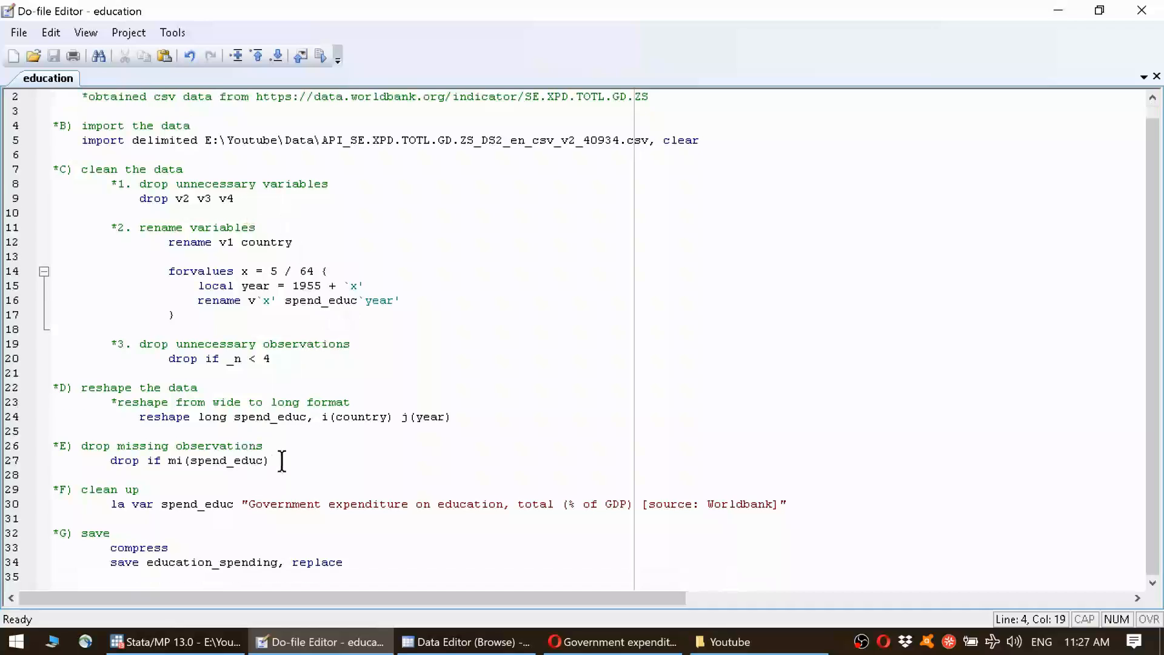
left_click_drag(262, 461, 110, 462)
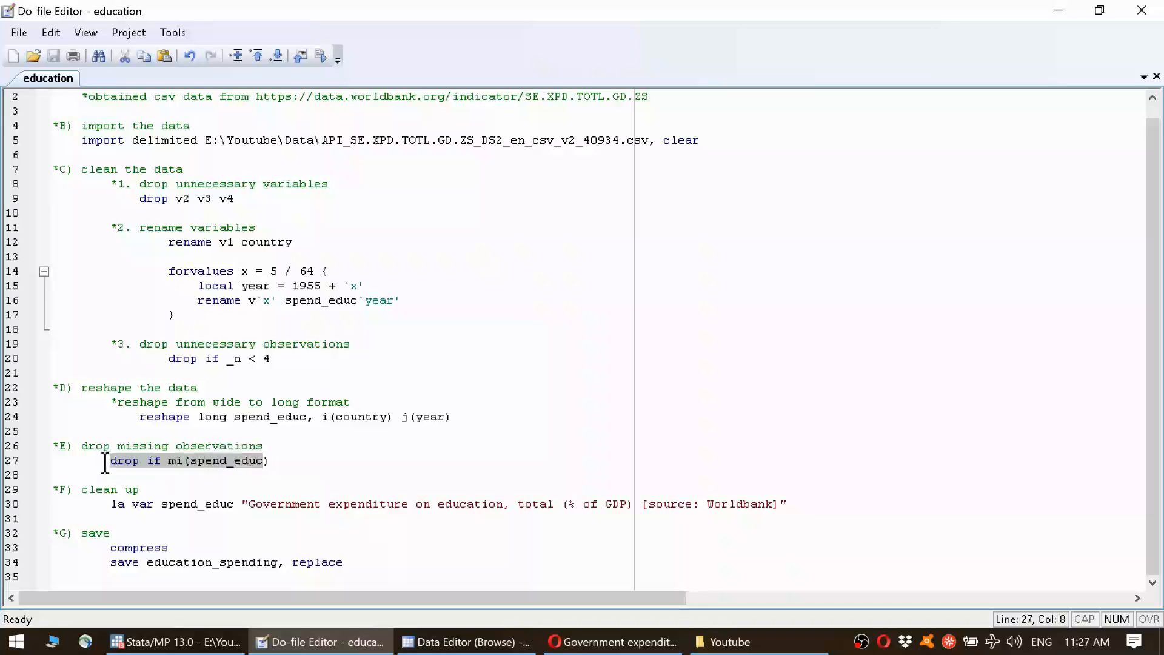
left_click(276, 461)
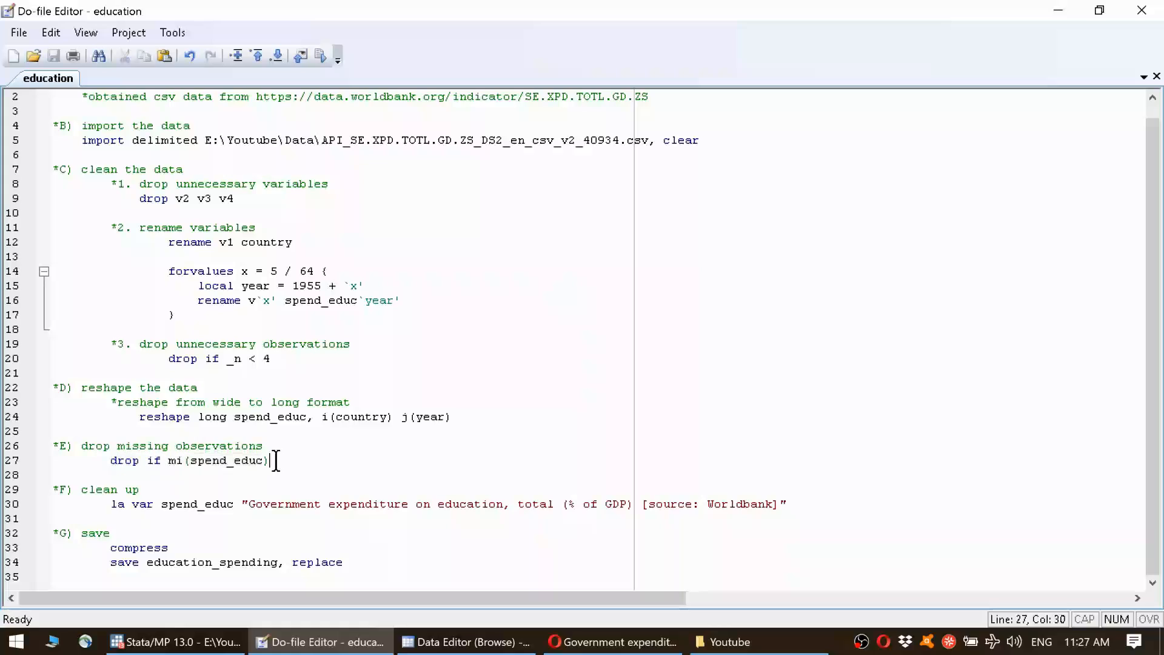
Look over the do-file's cleaning to labelling commands and check the main Stata window's results, returning to the do-file
left_click(237, 644)
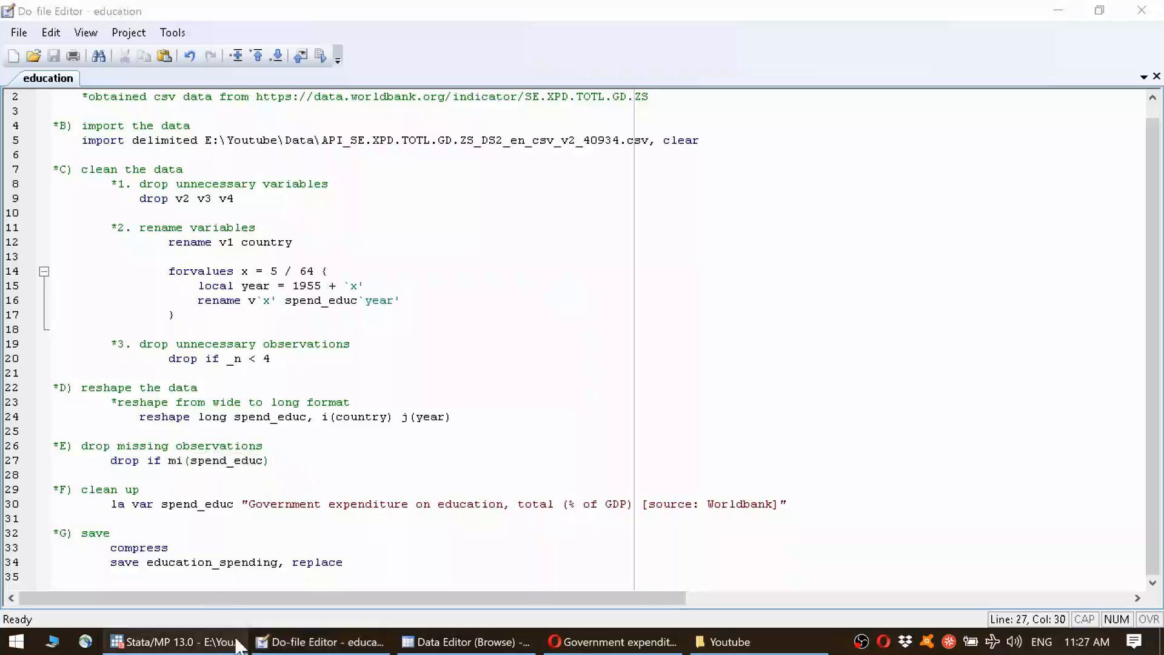
left_click_drag(139, 198, 408, 548)
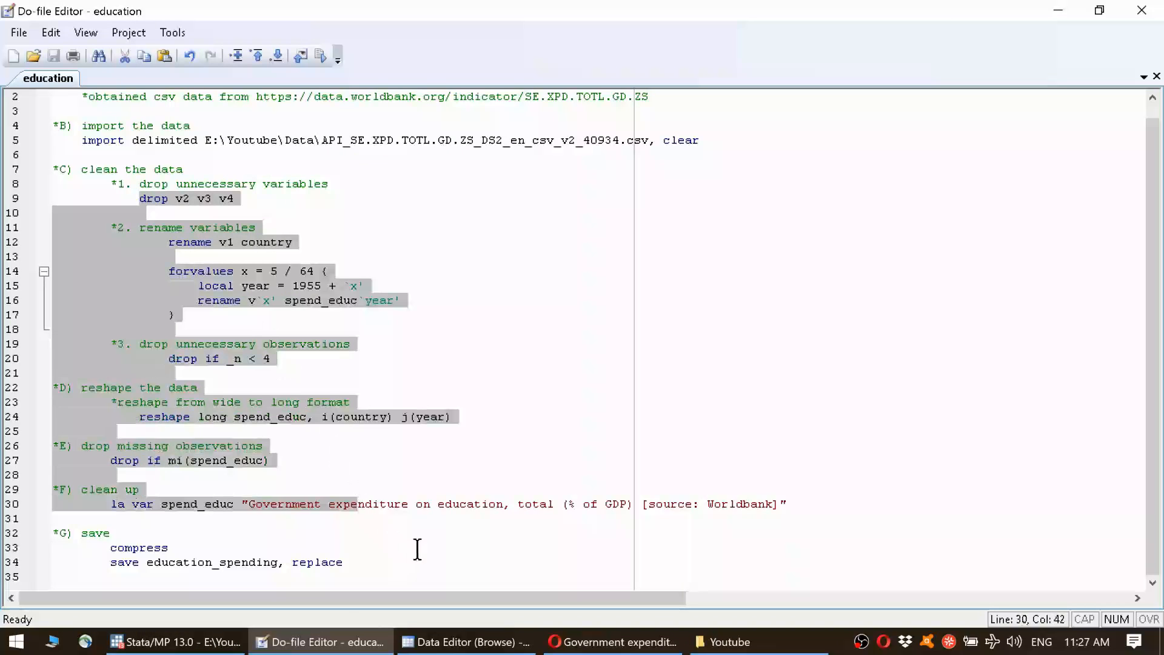
left_click(416, 548)
left_click(213, 641)
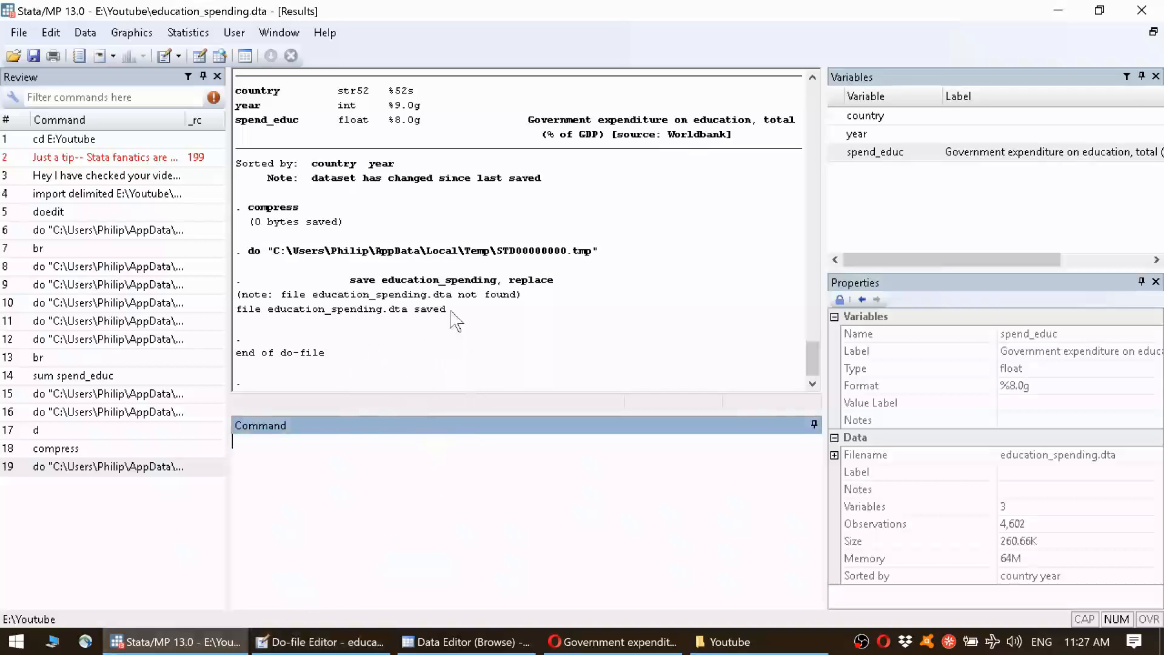
left_click(321, 642)
left_click(247, 387)
Review sections A to D of the do-file, from the data download to the reshape command
left_click_drag(230, 431, 3, 18)
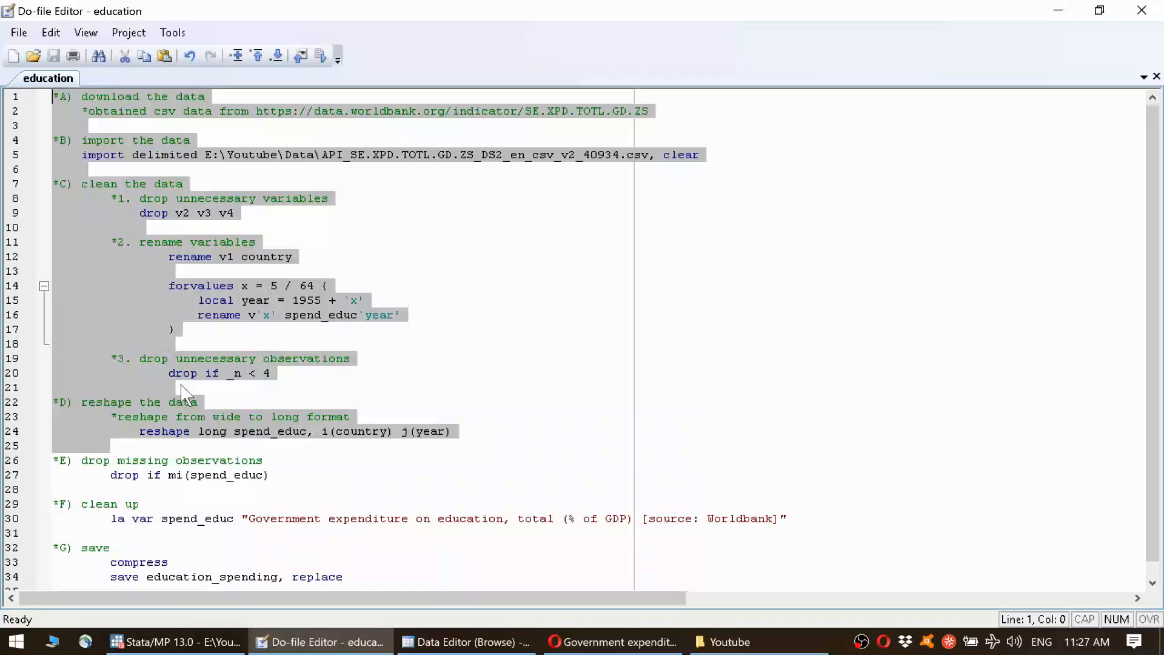
left_click(309, 403)
left_click_drag(83, 130, 272, 330)
left_click(148, 172)
left_click_drag(203, 346, 331, 397)
left_click(331, 397)
left_click_drag(101, 390, 460, 433)
scroll(408, 434, "down", 1)
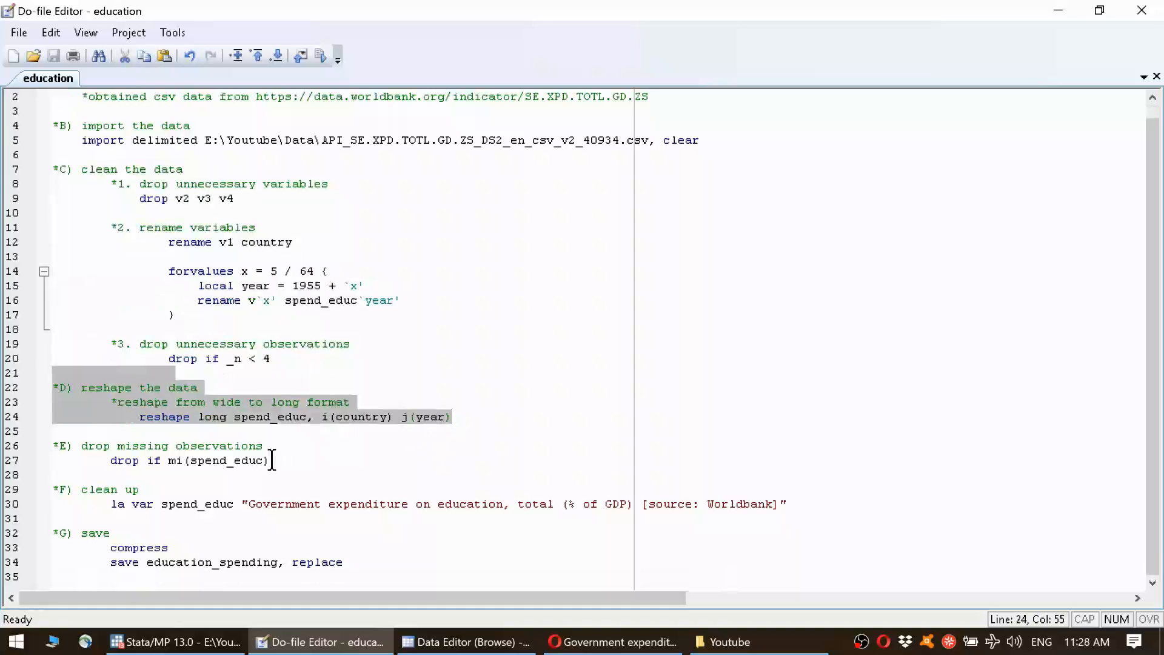
left_click(109, 434)
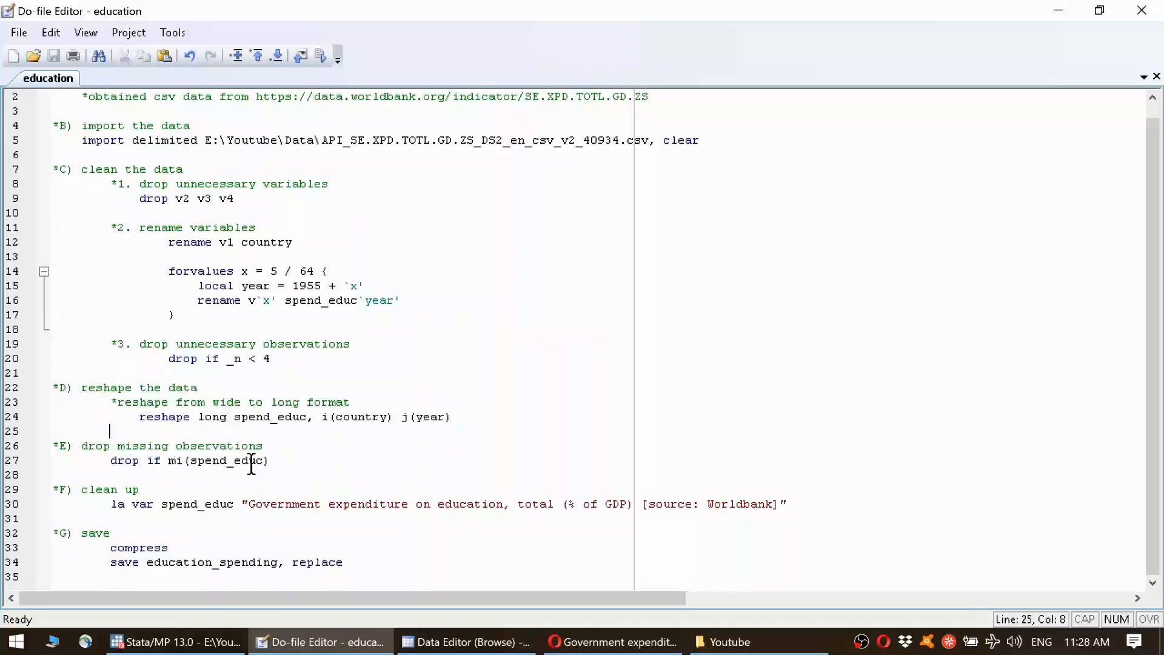
Comment out the "drop if mi(spend_educ)" line in section E with an asterisk
left_click_drag(269, 459, 82, 460)
left_click(324, 456)
left_click(108, 462)
type("*")
left_click(307, 459)
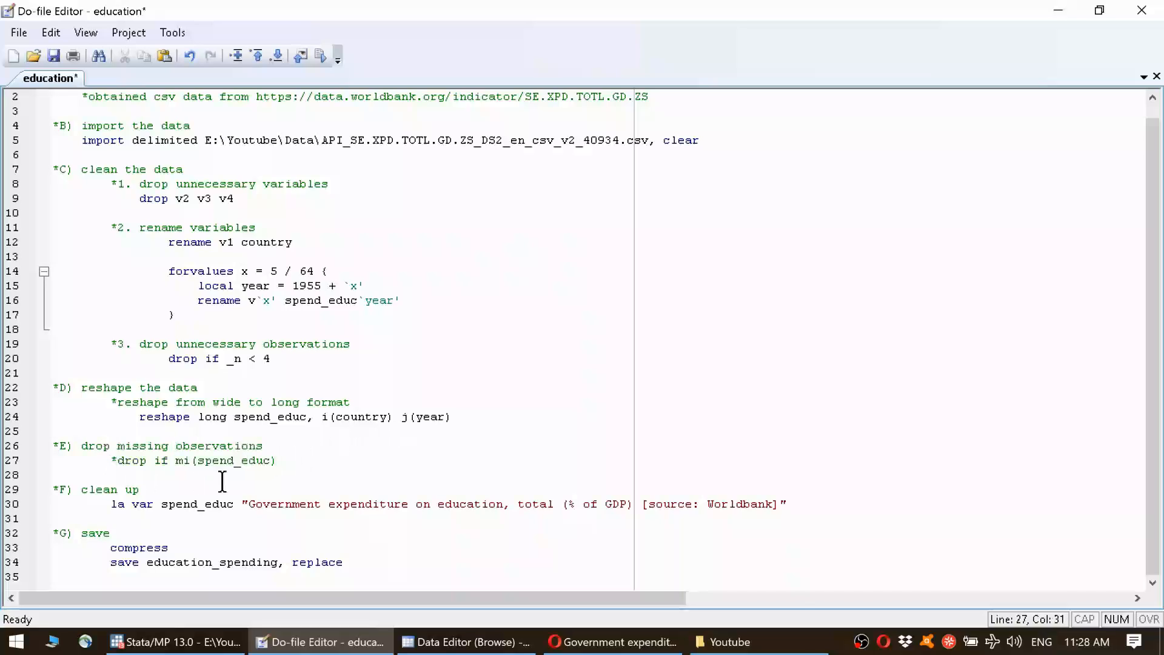
Run the entire do-file with the missing-observations line commented out and switch to the main Stata window
left_click_drag(291, 463, 54, 444)
left_click(220, 429)
key("ctrl+a")
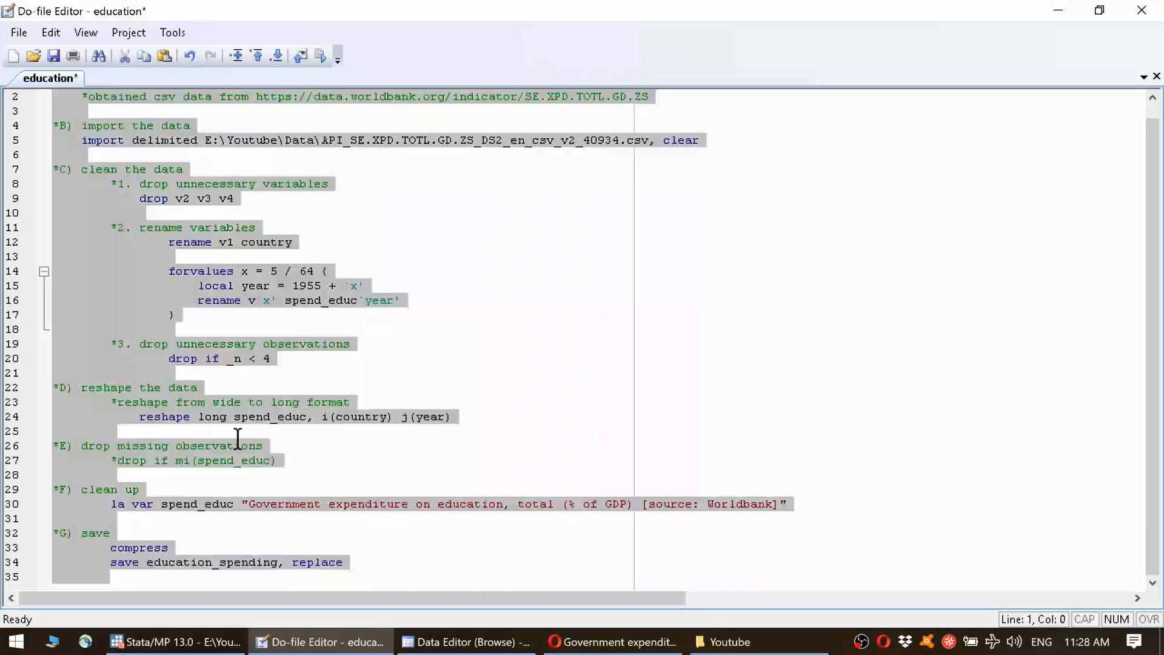
key("ctrl+d")
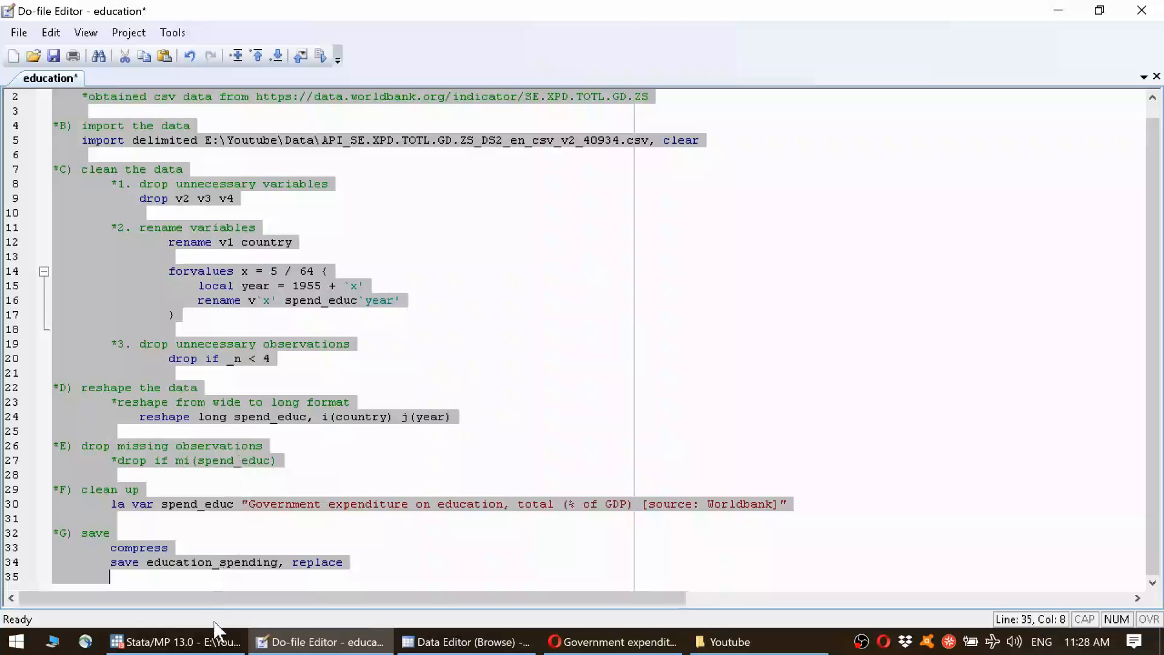
left_click(209, 641)
Browse the dataset with the br command and inspect the missing spend_educ values for Afghanistan
left_click(452, 485)
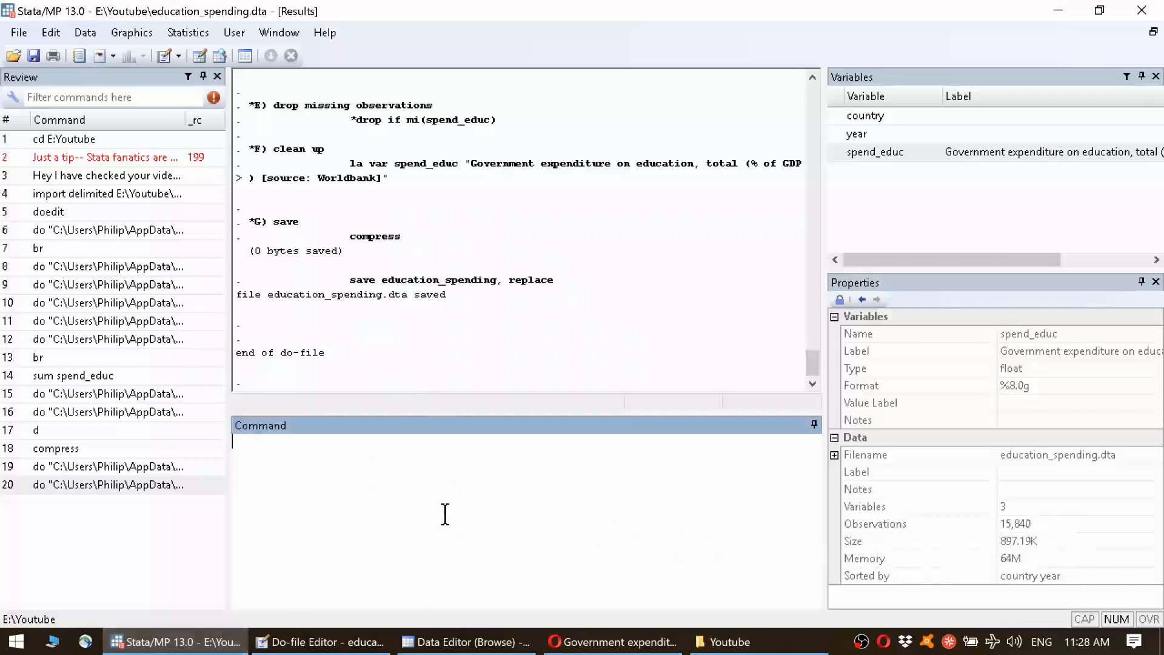
type("br")
key("Return")
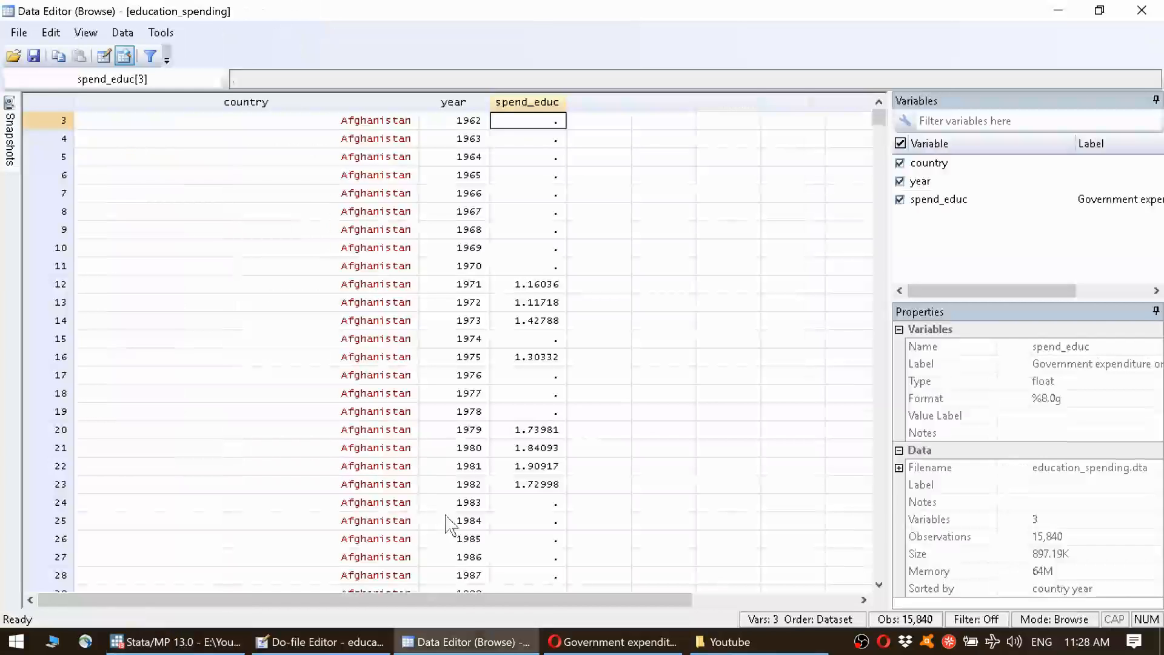
key("Down")
key("Down")
key("Down")
key("Down")
key("Down")
key("Down")
key("Down")
key("Down")
key("Down")
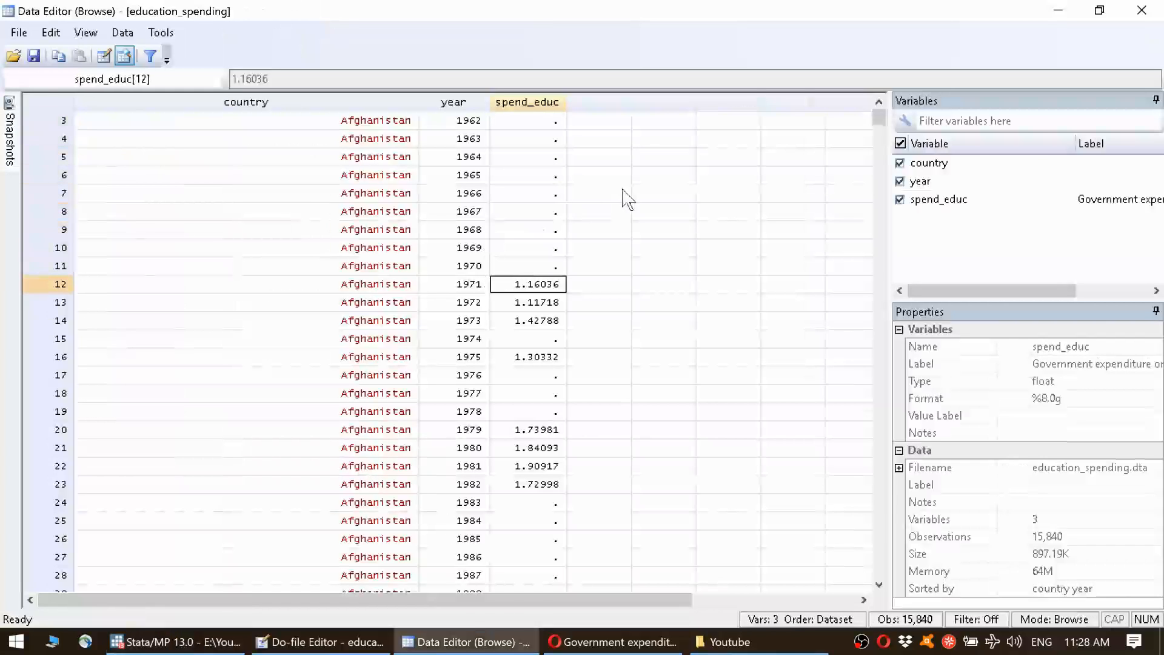
mouse_move(878, 121)
left_mouse_down()
mouse_move(874, 538)
mouse_move(844, 148)
mouse_move(876, 118)
left_mouse_up()
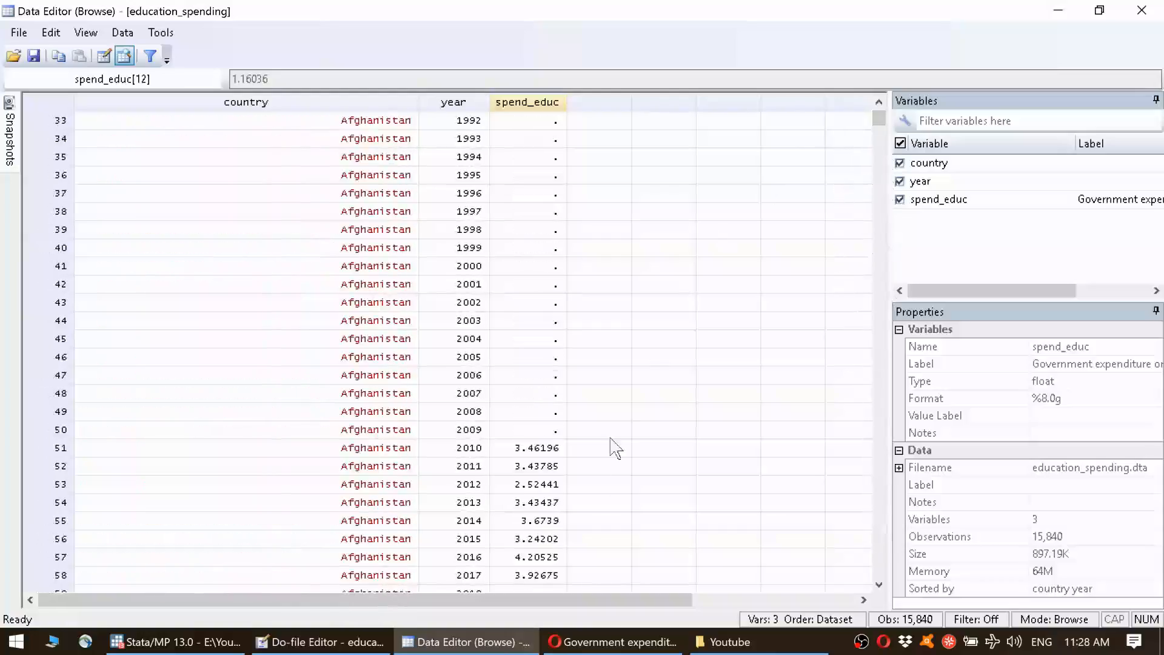
Return to the do-file and remove the asterisk in front of "drop if mi(spend_educ)"
left_click(353, 640)
left_click(495, 354)
left_click(493, 343)
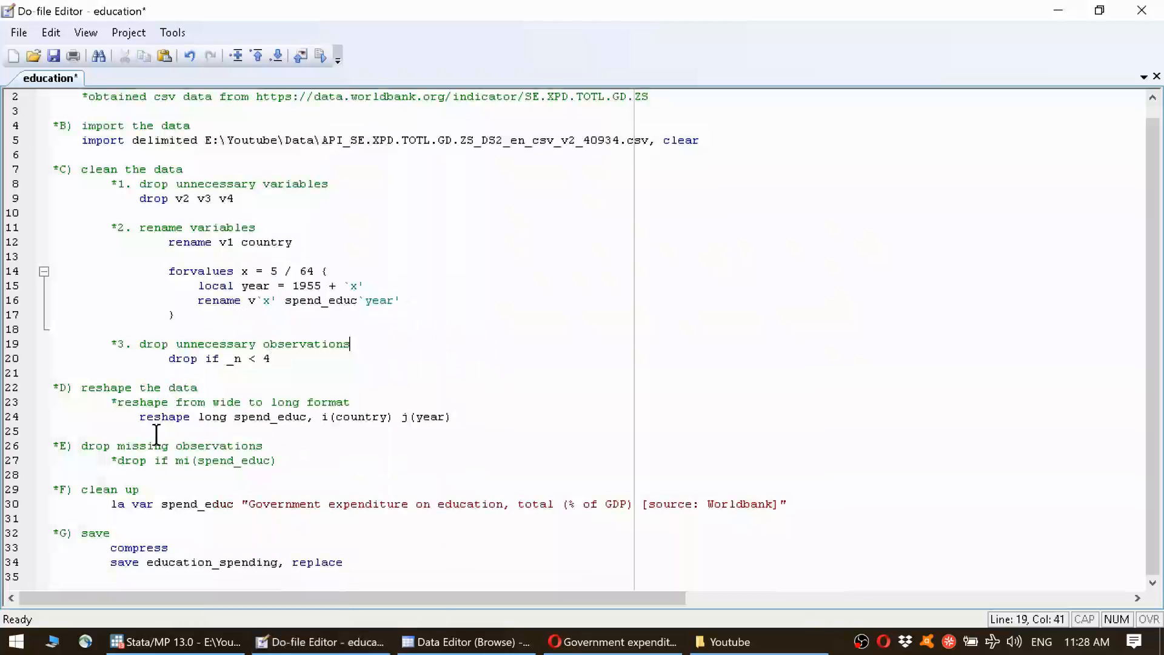
left_click(117, 459)
key("BackSpace")
left_click(408, 303)
Change the new name in the "rename v1" line from country to geography
scroll(393, 355, "up", 1)
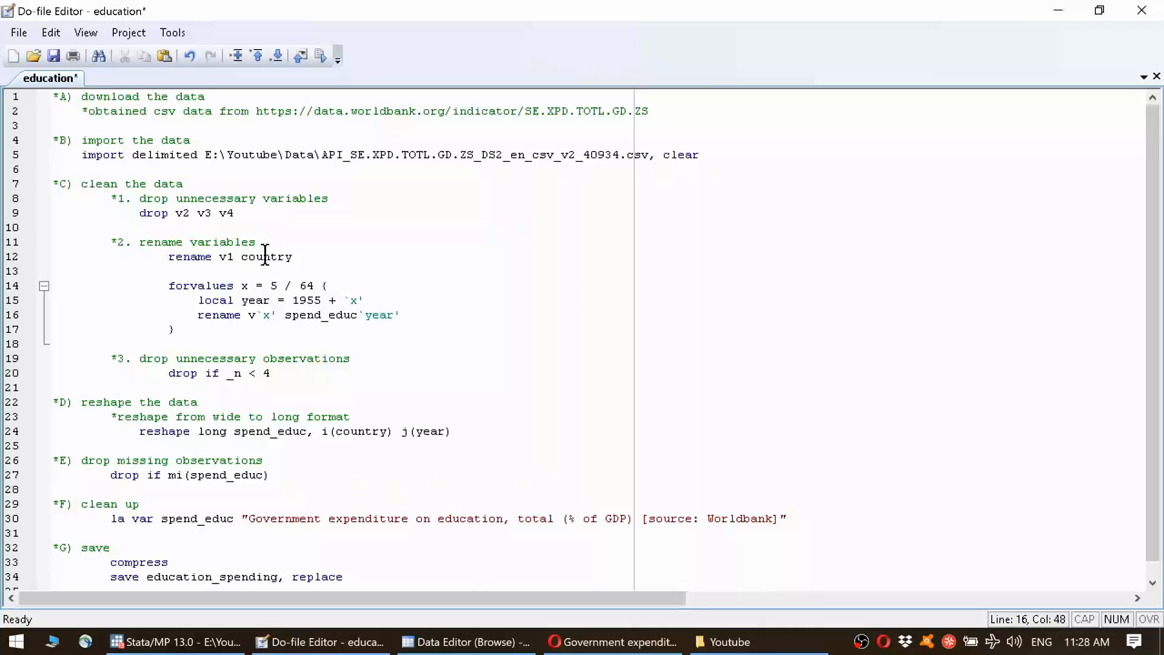
double_click(265, 255)
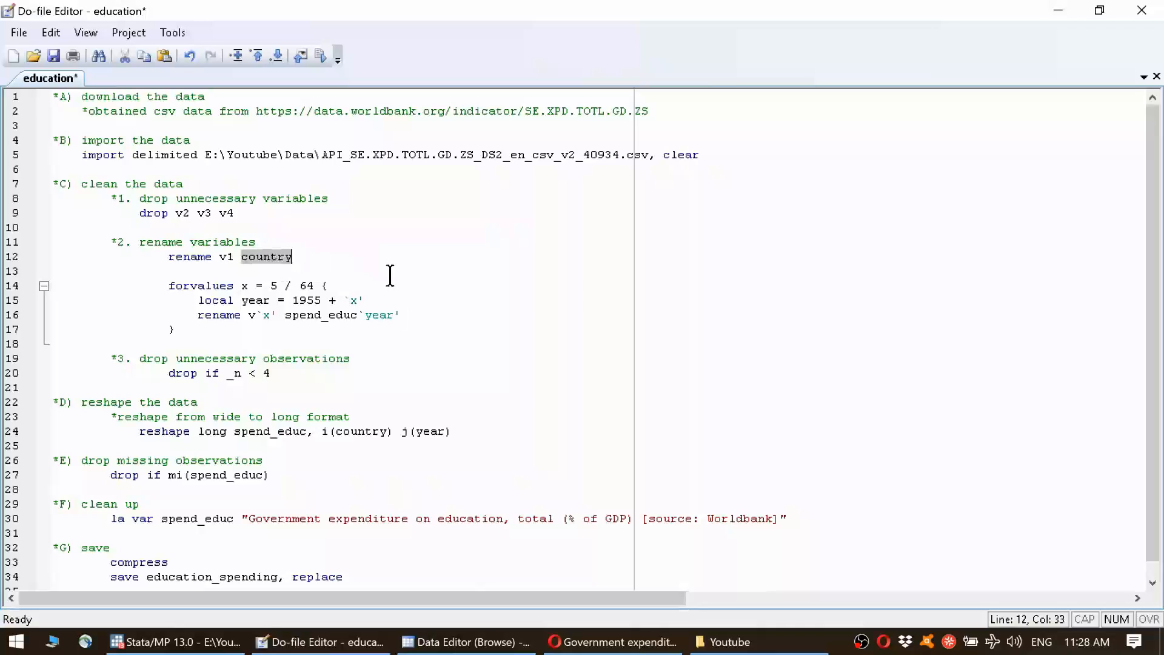
type("geograph")
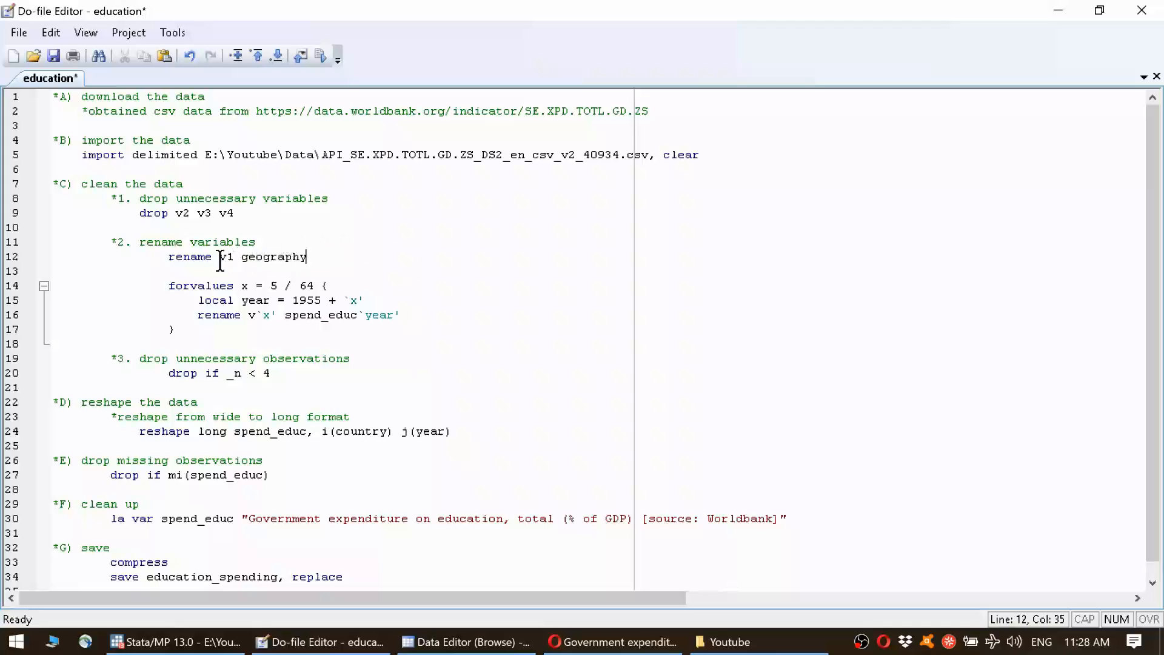
left_click_drag(168, 256, 333, 259)
left_click(333, 258)
Run the entire do-file, check its output in the main Stata window and return to the Do-file Editor
key("ctrl+a")
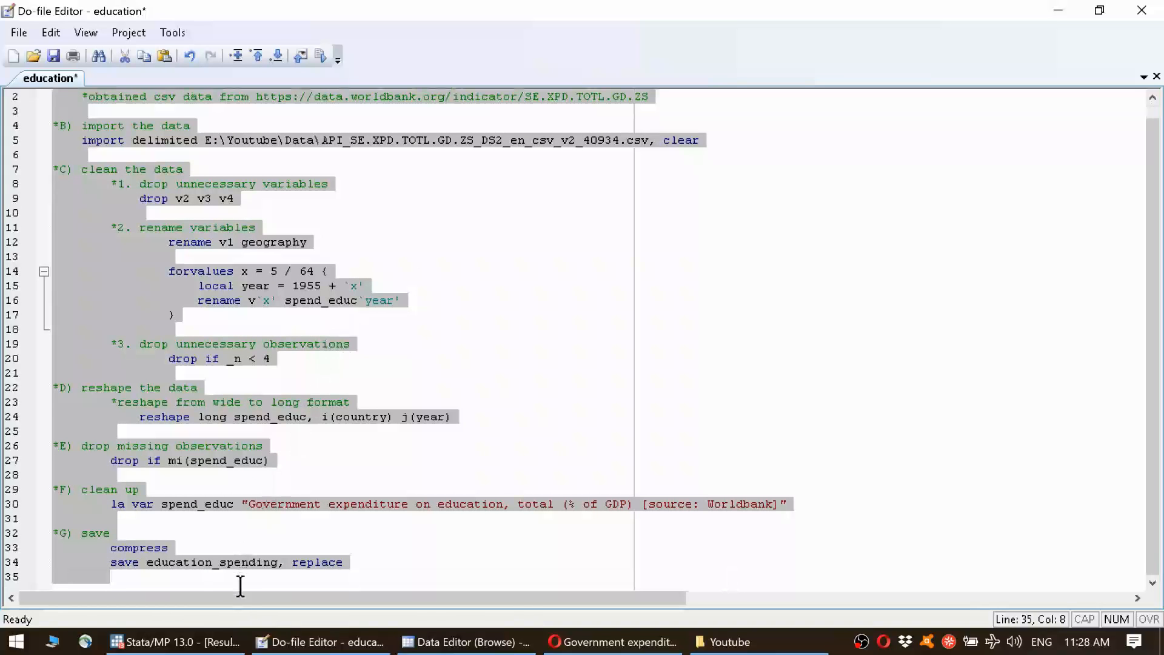
left_click(208, 644)
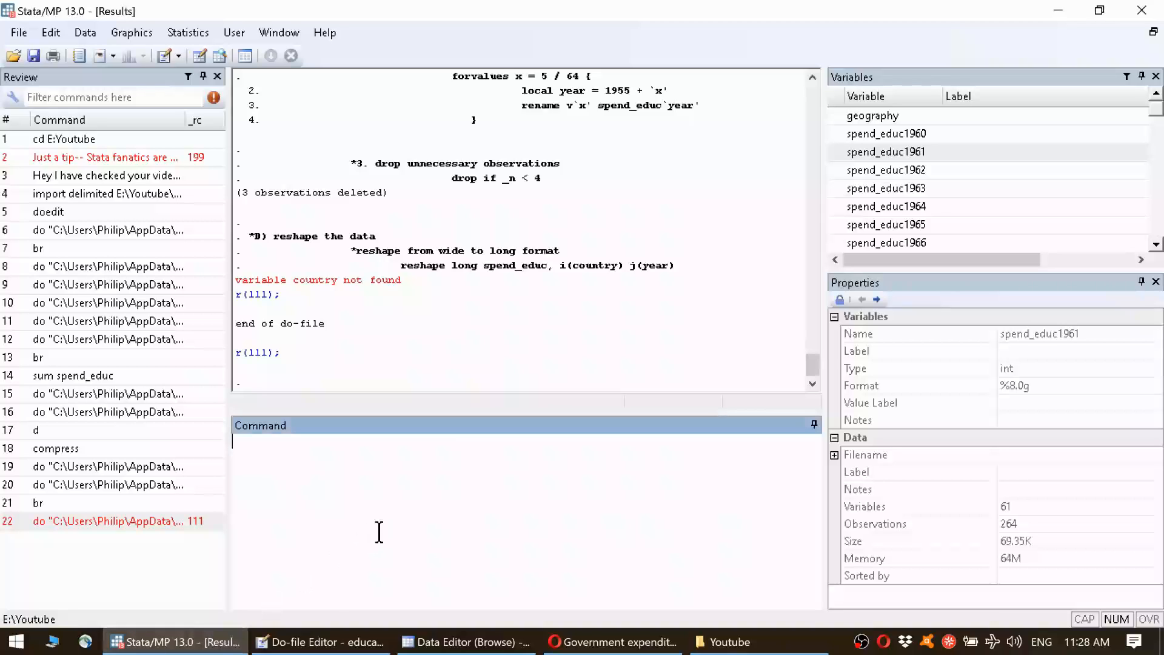
left_click(356, 642)
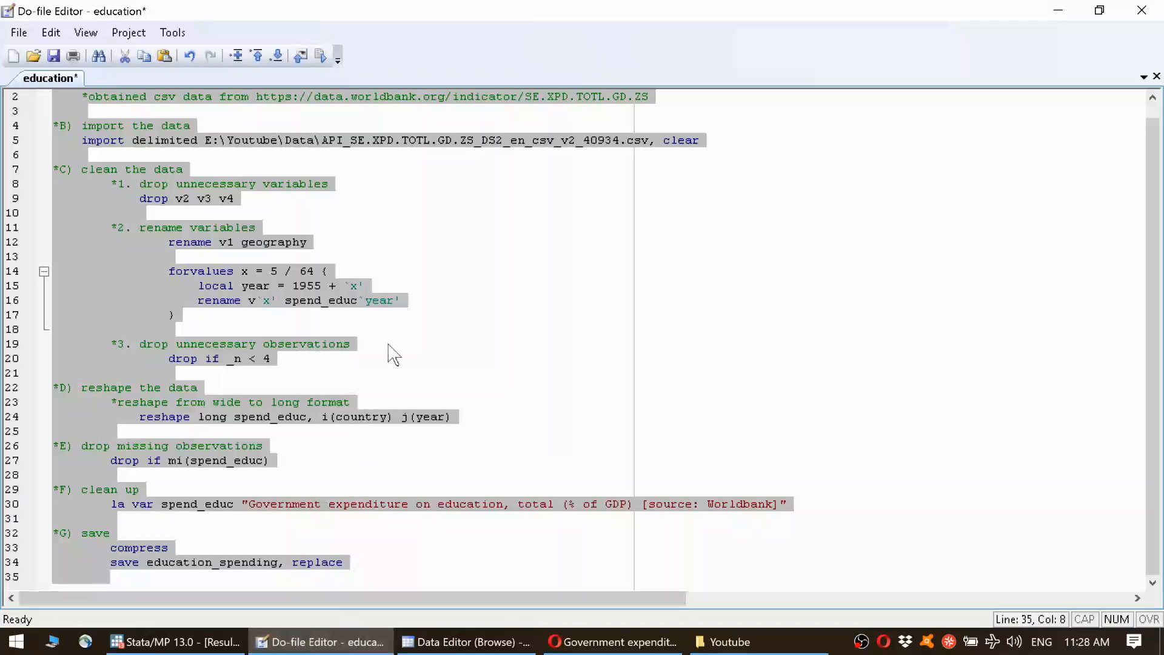
left_click(317, 316)
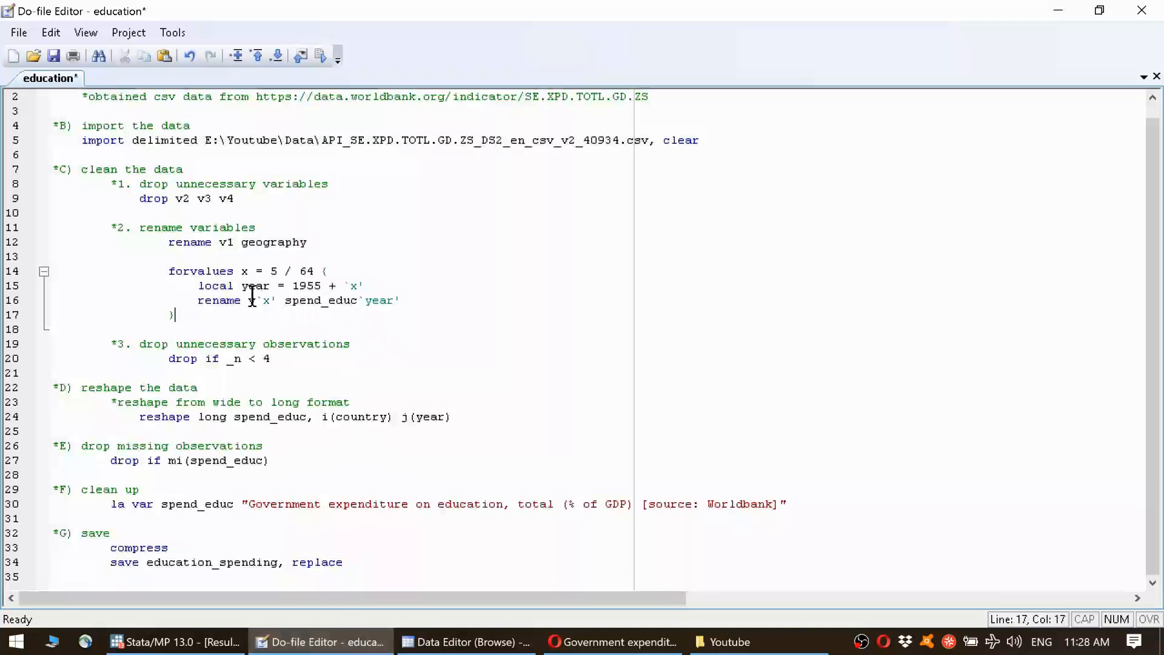
Replace country with geography inside the i() option of the reshape long line, reusing the name from the rename line
double_click(284, 243)
key("ctrl+c")
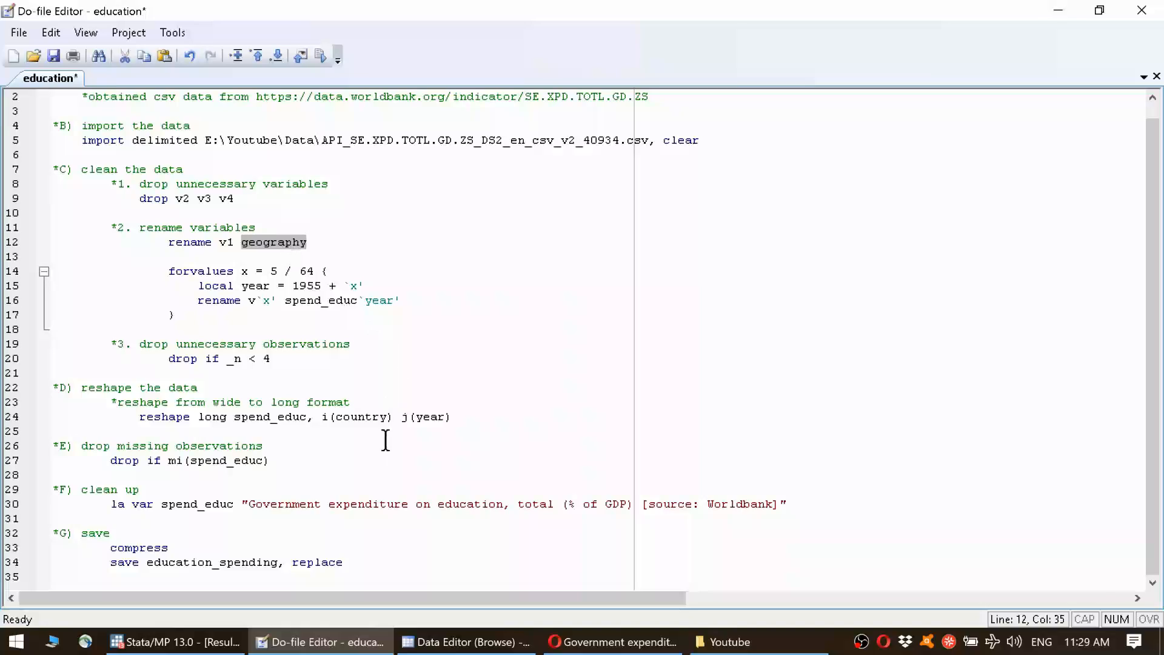
double_click(368, 417)
key("ctrl+v")
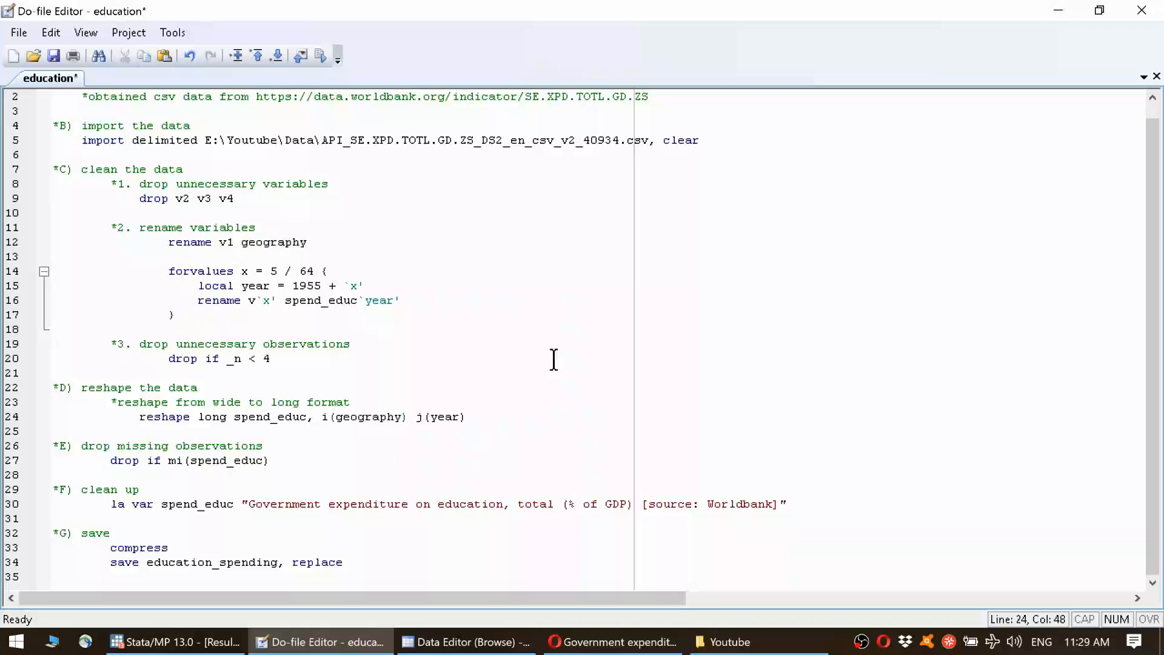
Search the do-file for any remaining occurrences of "country"
key("ctrl+f")
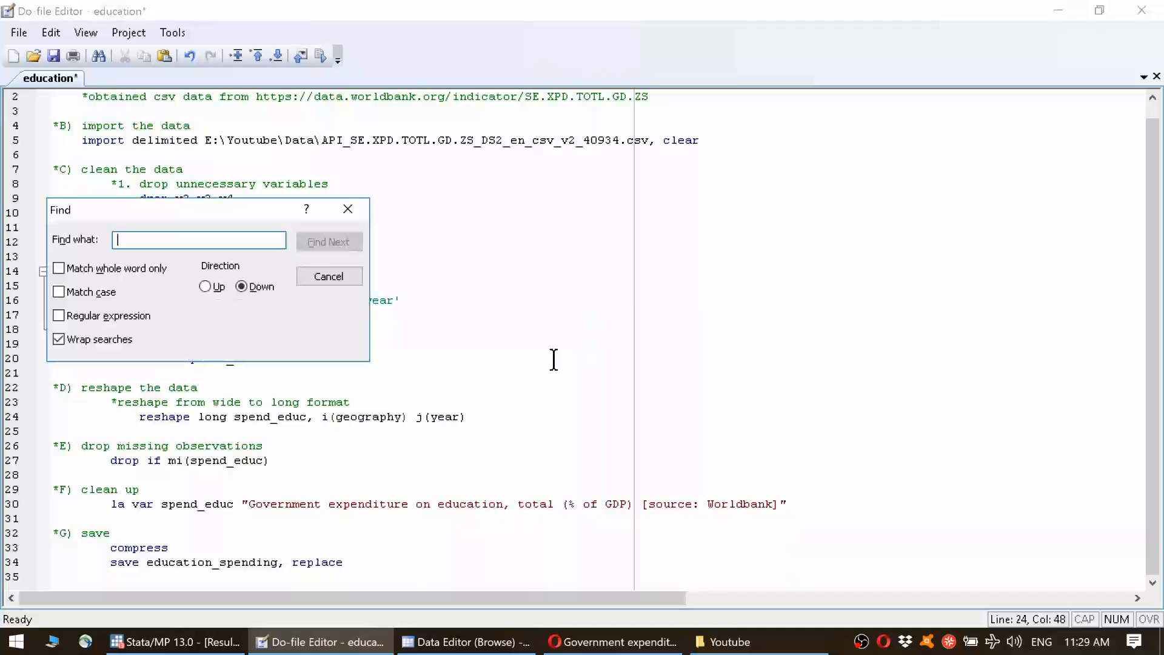
type("country")
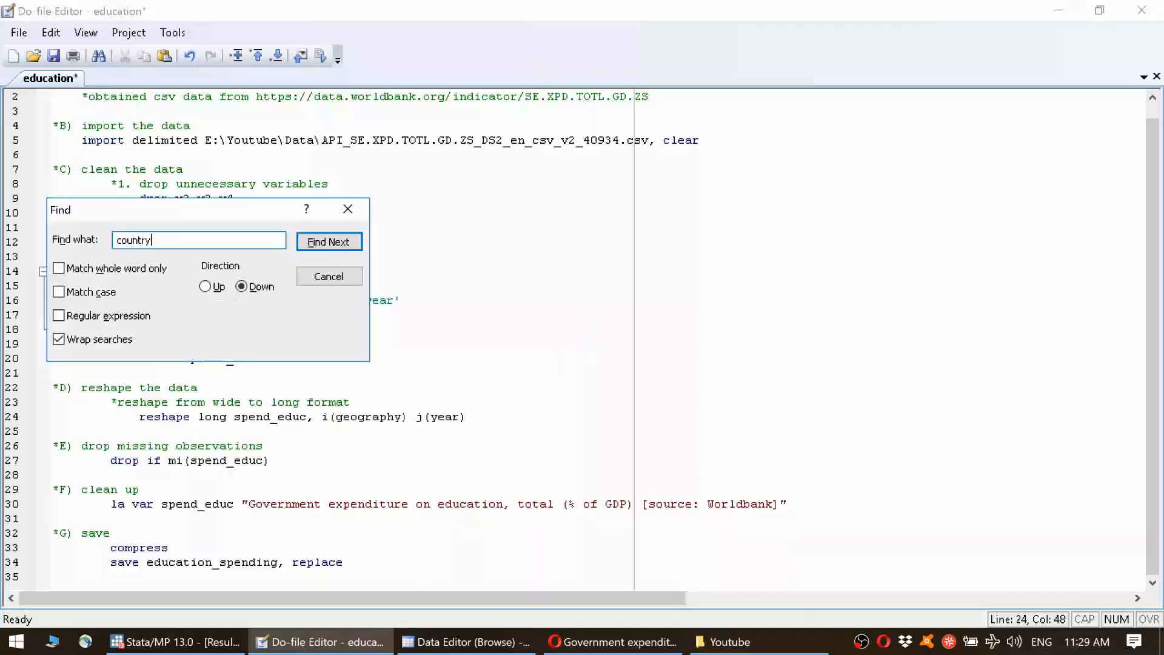
key("Return")
left_click_drag(628, 357, 636, 330)
left_click(566, 386)
Run the entire do-file and open the resulting dataset in the data browser with the br command
key("ctrl+a")
key("ctrl+d")
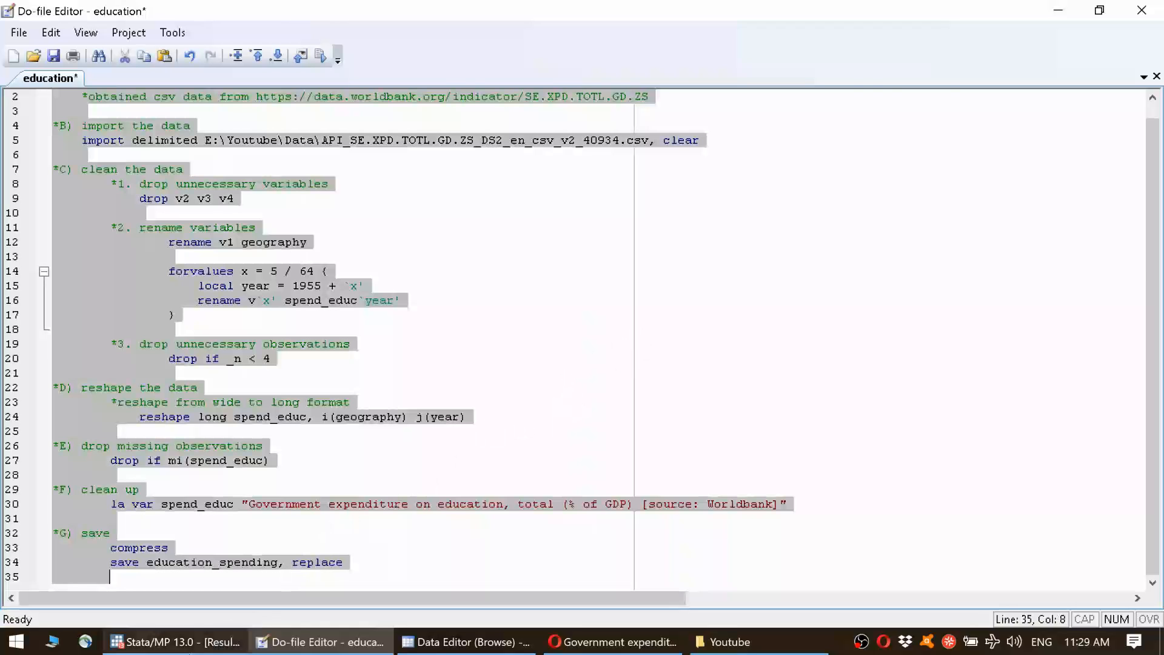
left_click(224, 642)
type("br")
key("Return")
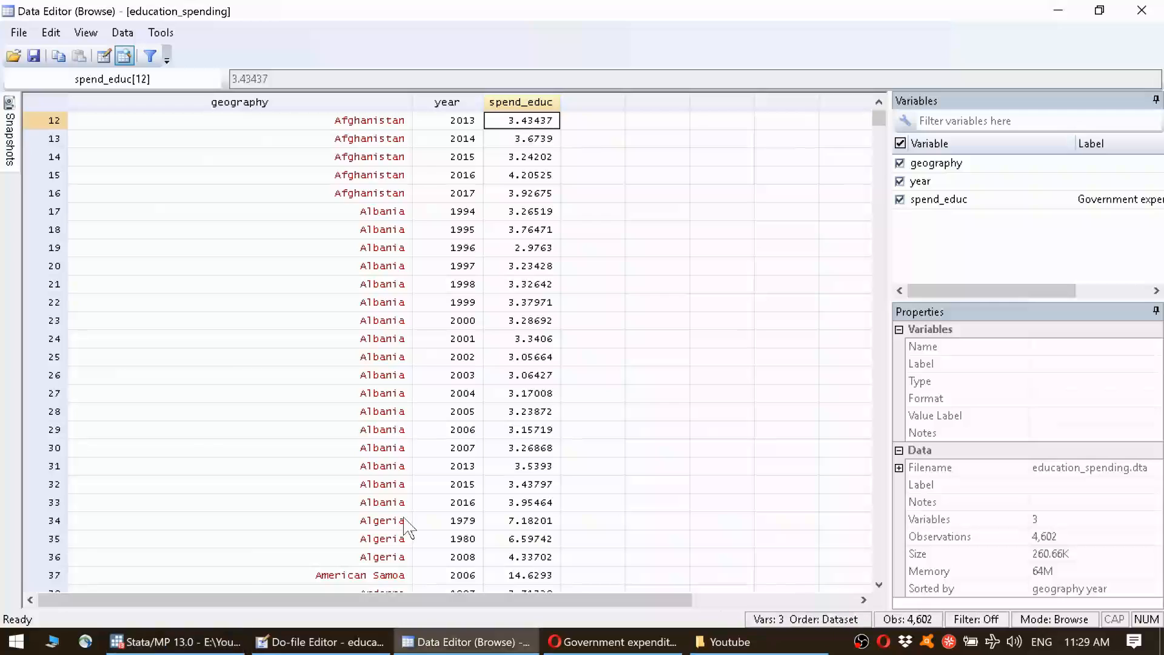
Inspect the geography, year and spend_educ columns from the first observation of the dataset
left_click(259, 99)
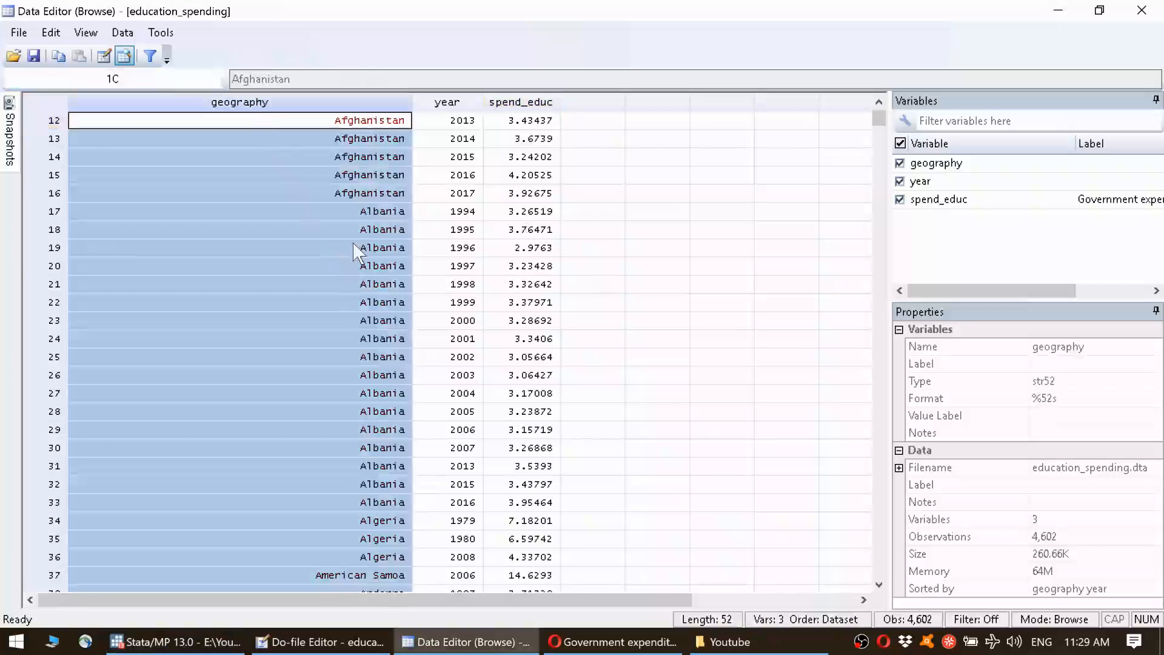
left_click(361, 266)
left_click(503, 229)
left_click_drag(879, 120, 760, 167)
left_click(446, 214)
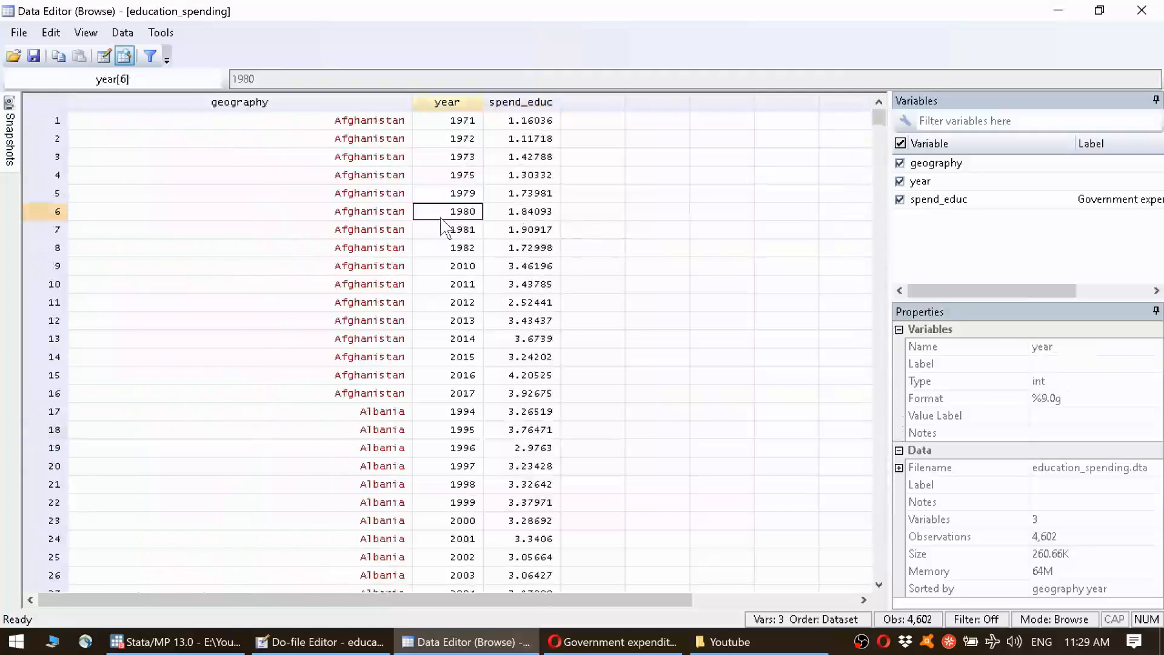
key("ctrl+Home")
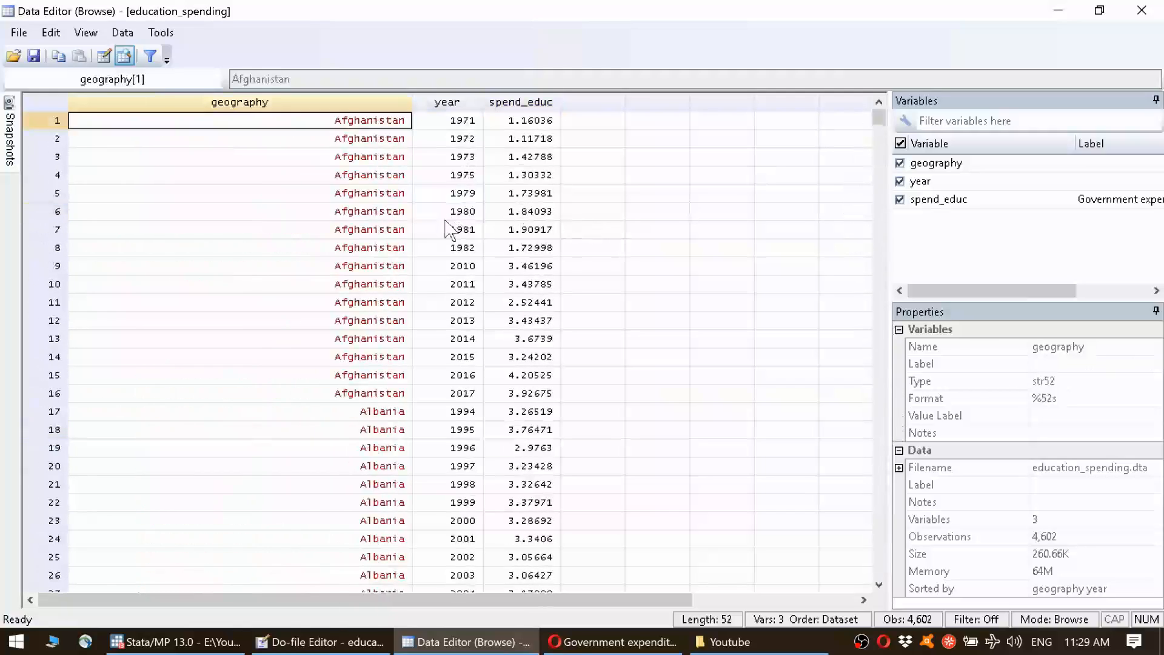
Return to the do-file and undo the geography edits in the rename and reshape lines
key("alt+Tab")
key("ctrl+z")
key("ctrl+z")
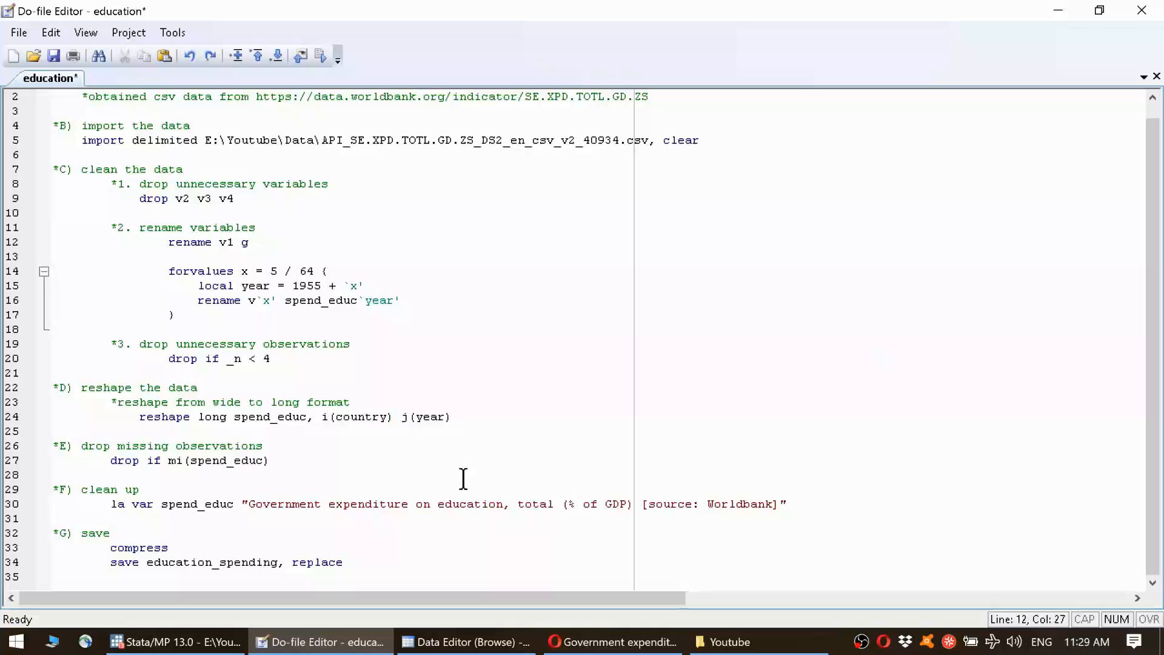
key("ctrl+z")
Rerun the entire do-file with the country variable name, checking the results window, and save the education do-file
key("ctrl+a")
key("ctrl+d")
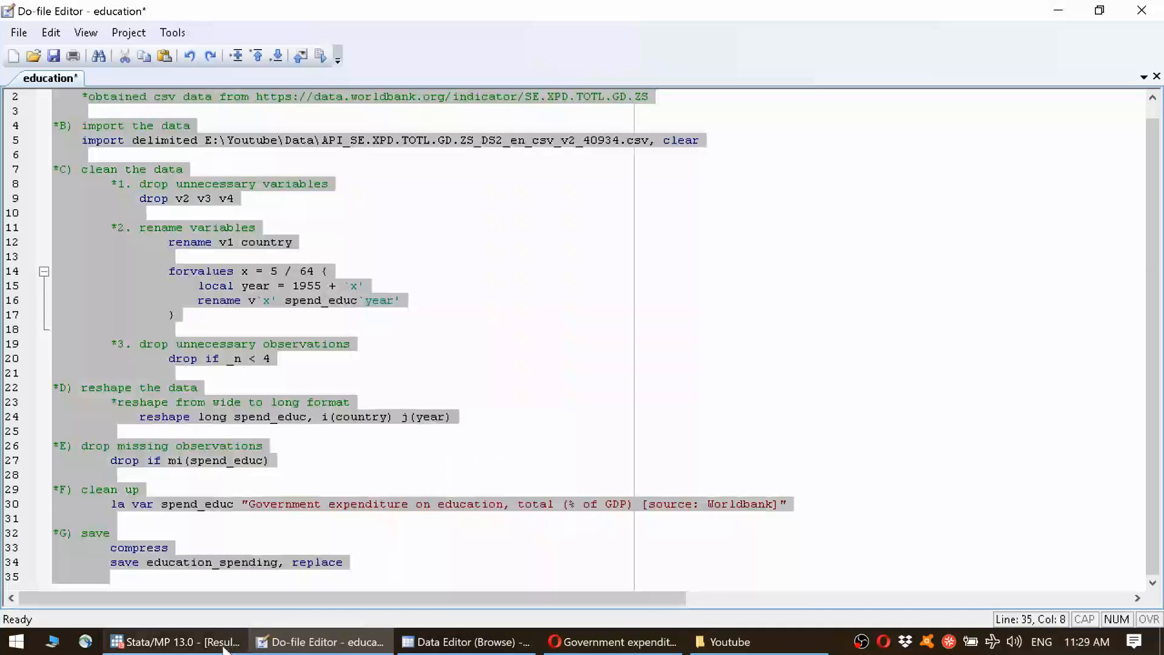
left_click(221, 647)
left_click(321, 642)
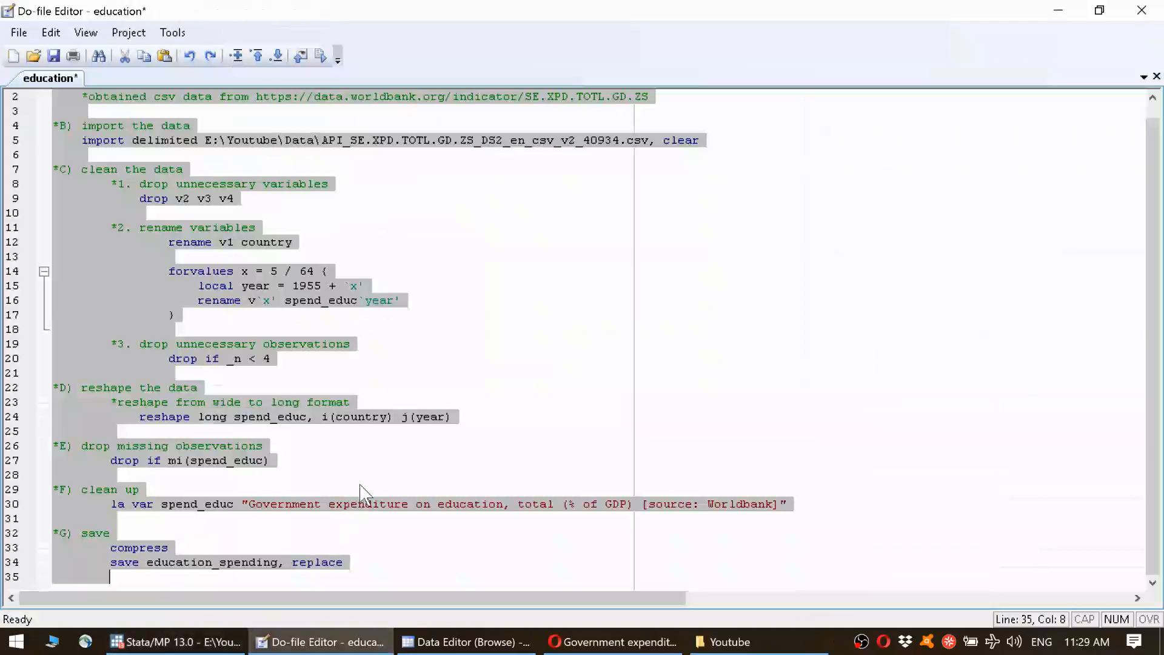
left_click(384, 463)
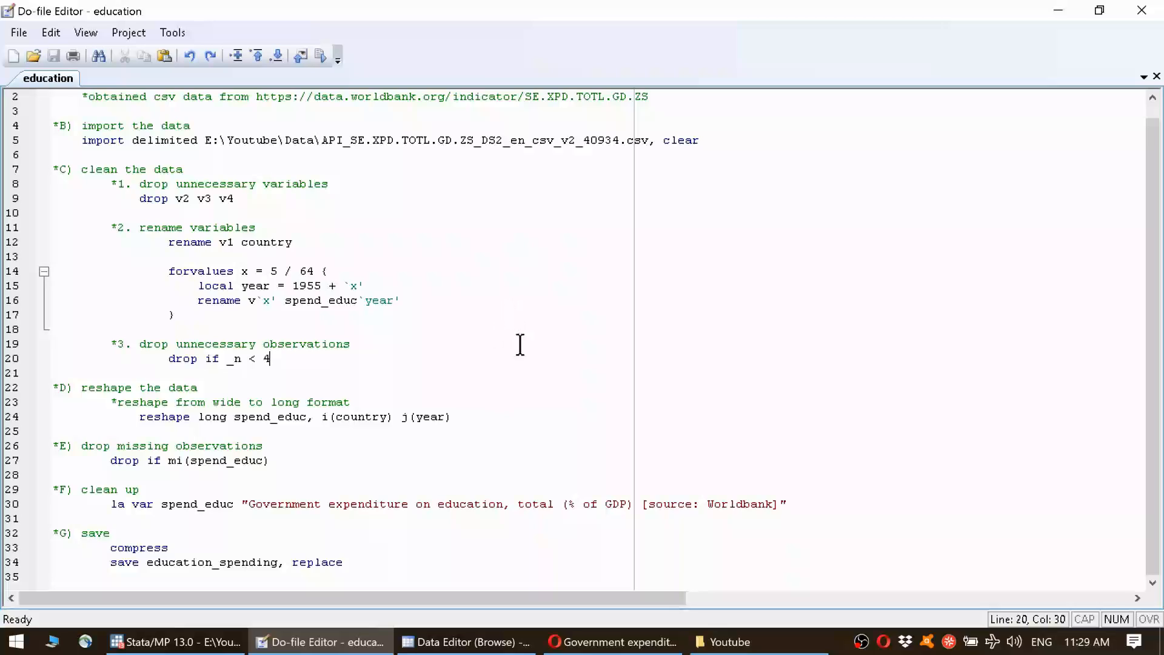
left_click(442, 314)
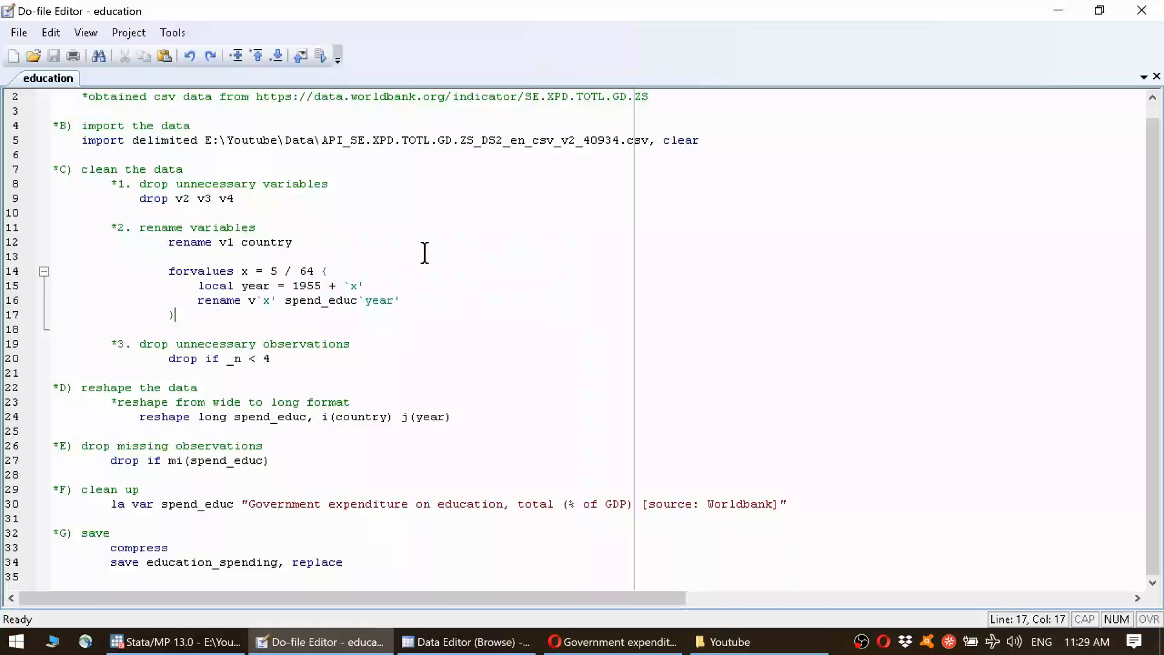